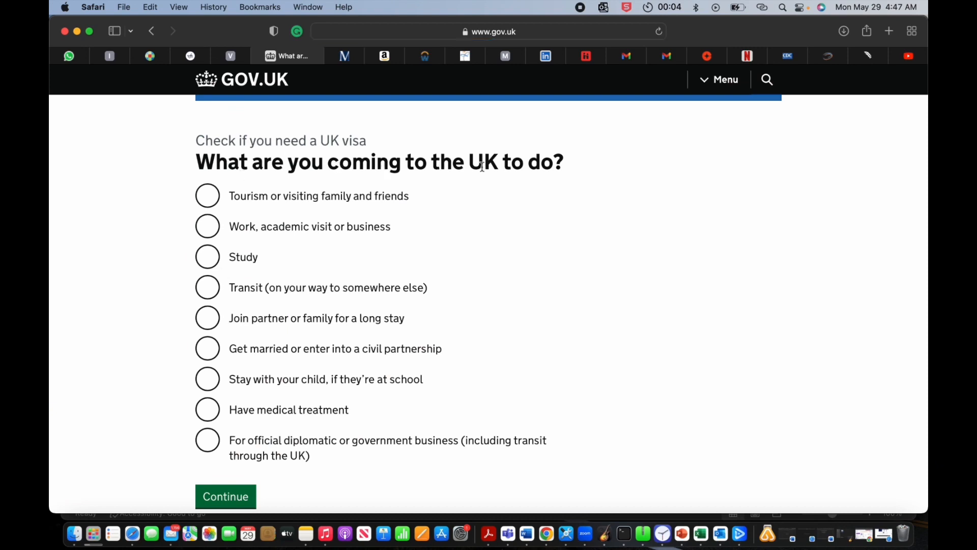
Step: Answer the visa checker with tourism as the purpose and no family travel, then open the Standard Visitor visa guide
left_click(202, 196)
left_click(226, 496)
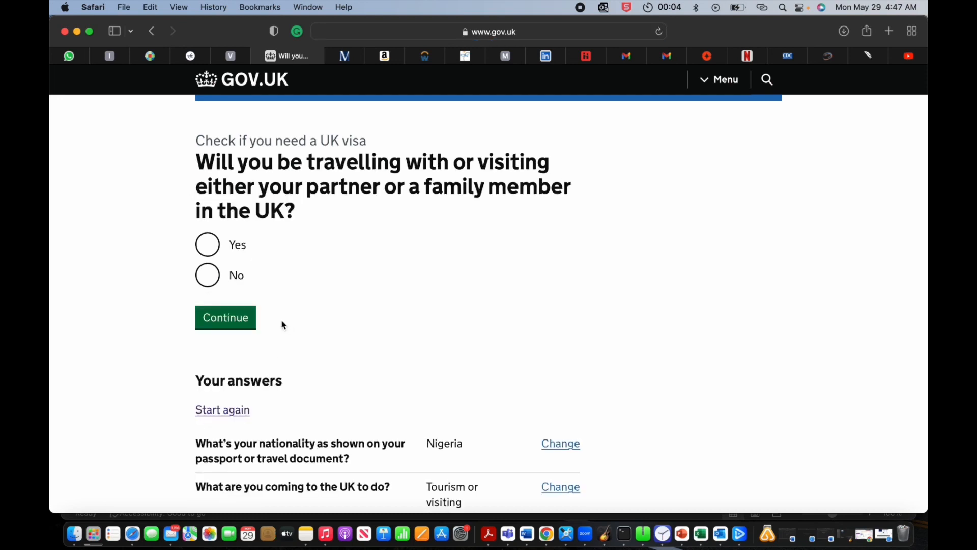
left_click(215, 284)
left_click(241, 325)
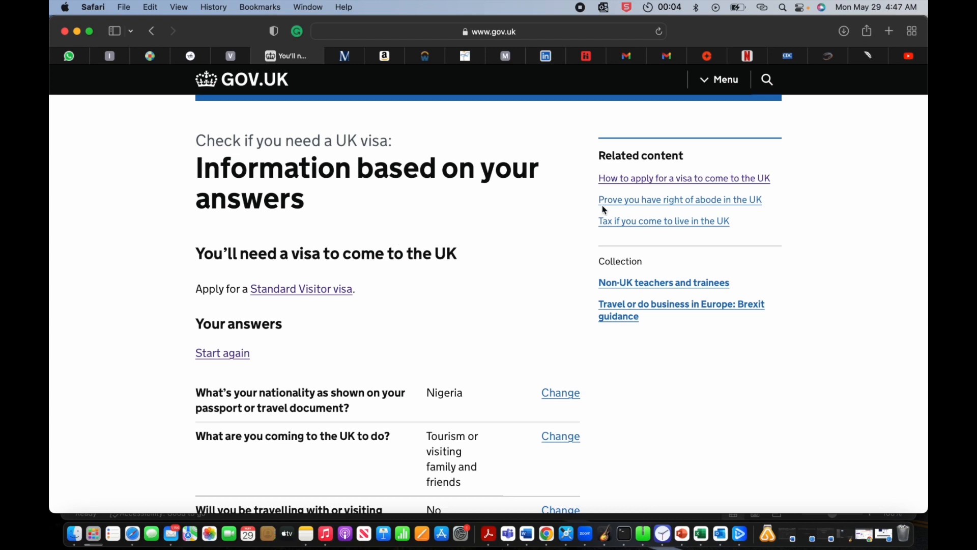
left_click(314, 290)
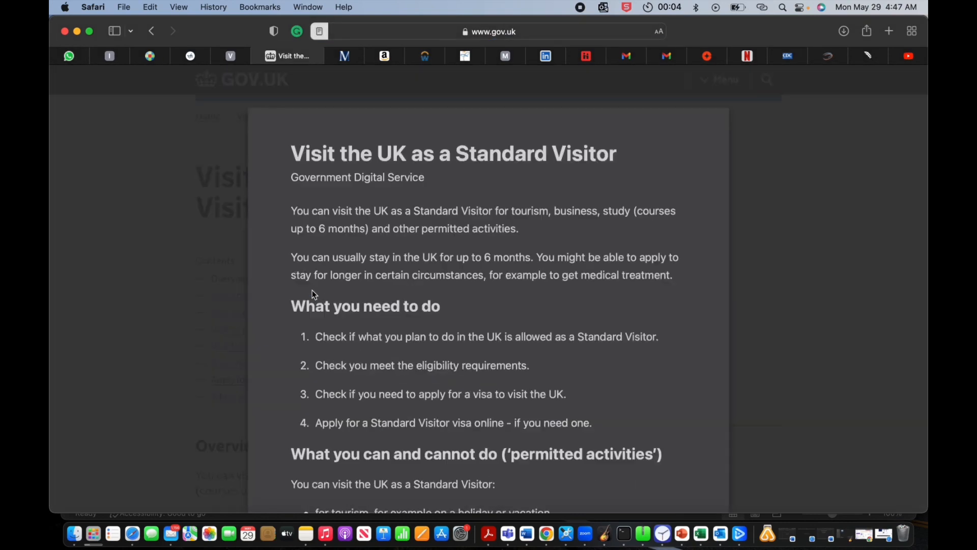
Step: Scroll through the Standard Visitor guide and open its section on applying
key("super+shift+r")
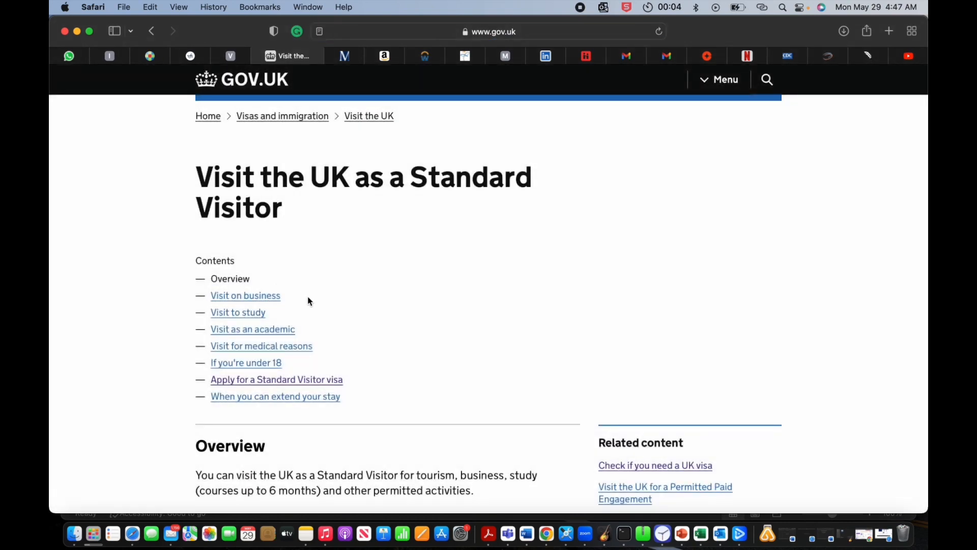
scroll(307, 301, "down", 5)
scroll(308, 300, "down", 5)
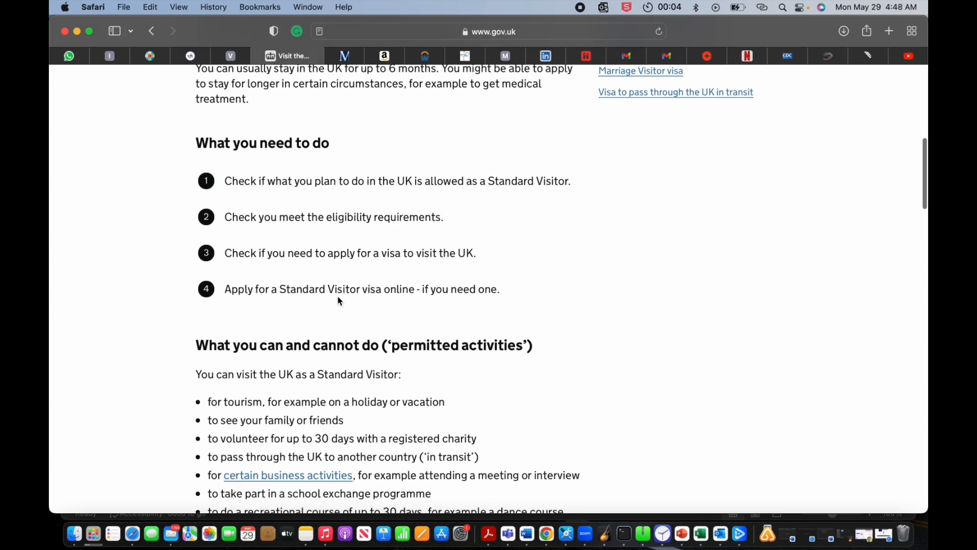
scroll(338, 299, "down", 5)
scroll(338, 300, "down", 8)
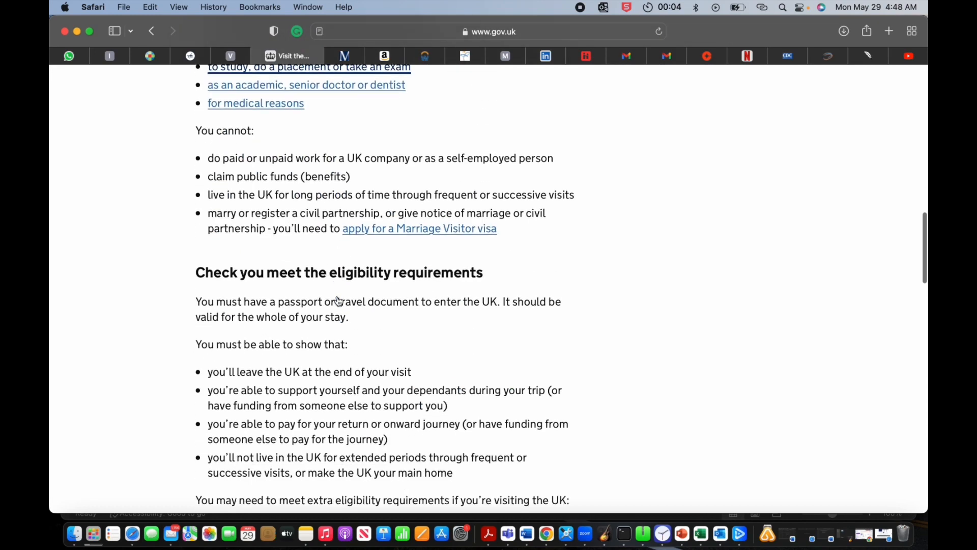
scroll(338, 298, "down", 2)
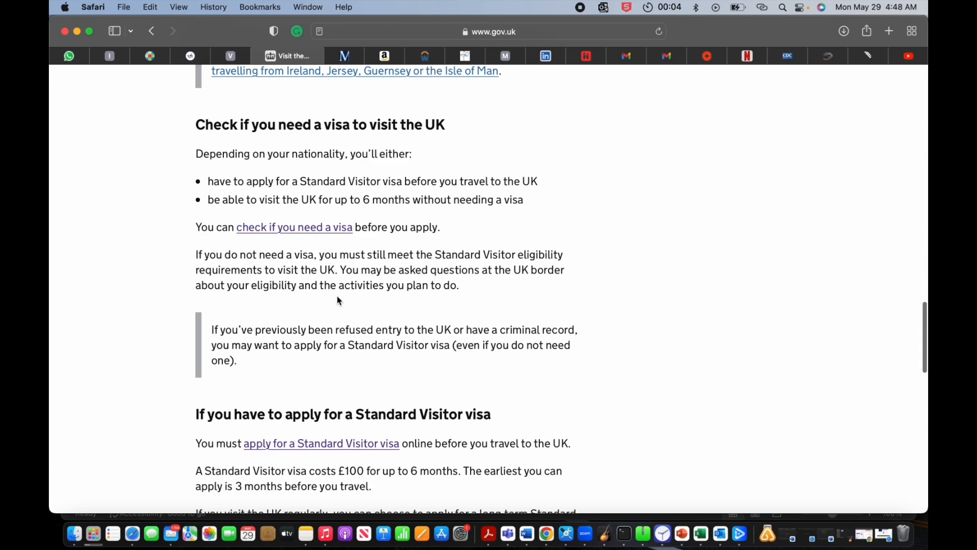
scroll(338, 300, "down", 20)
scroll(338, 300, "up", 6)
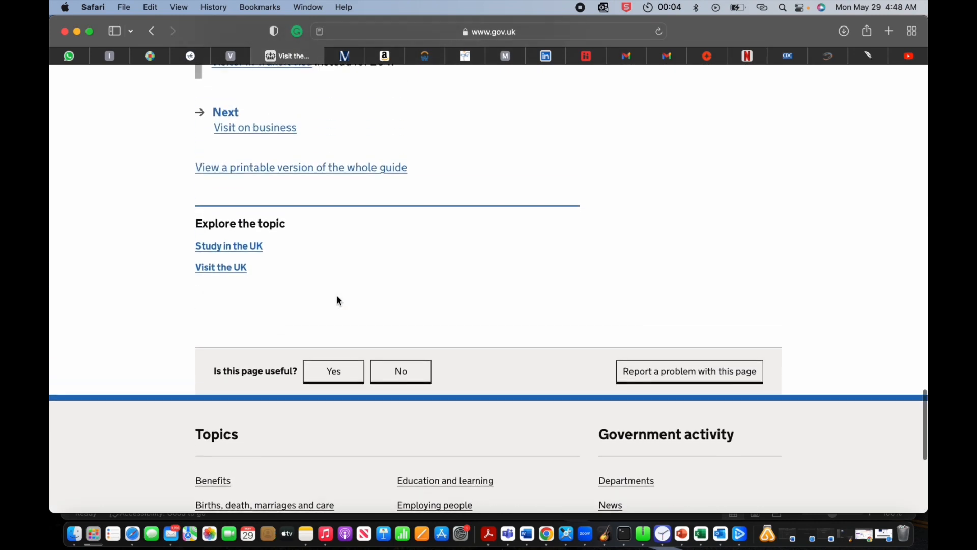
scroll(337, 300, "up", 8)
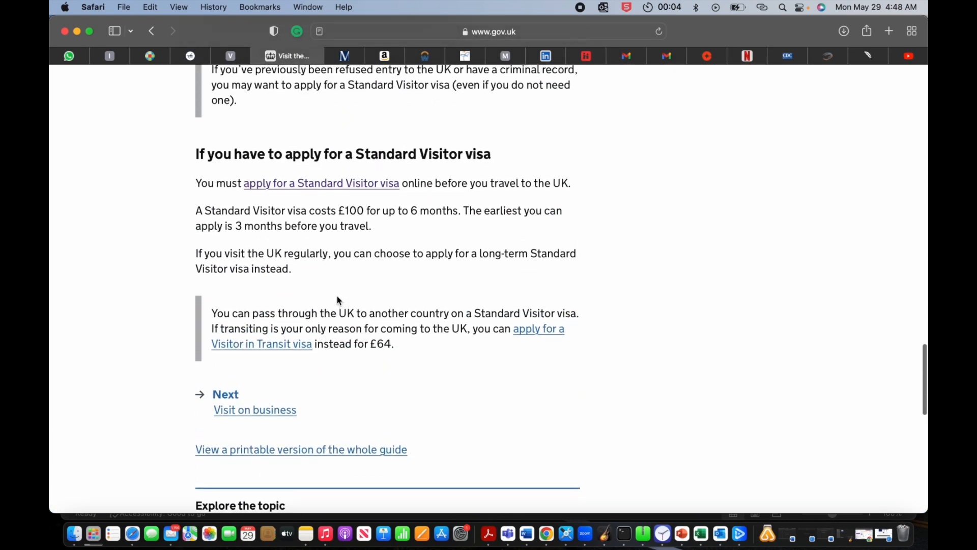
scroll(337, 300, "up", 7)
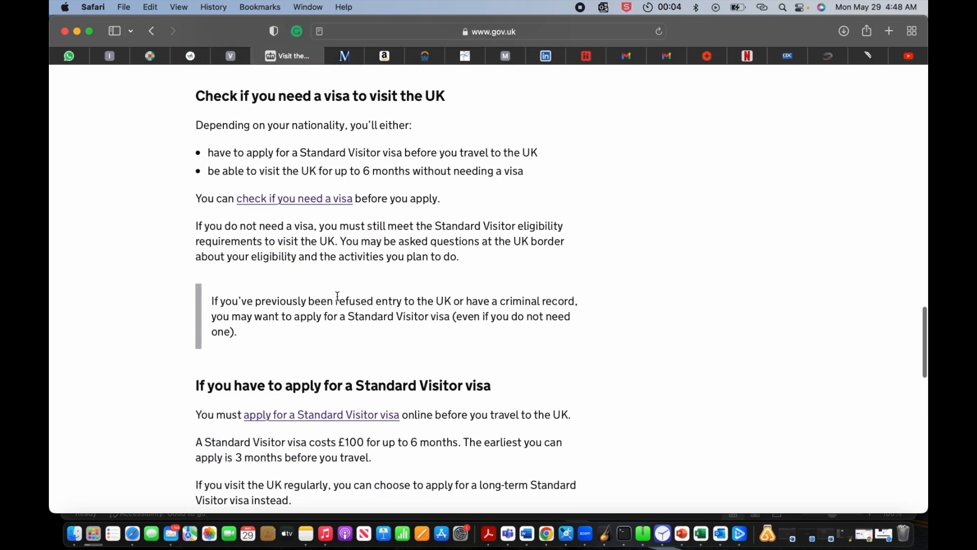
scroll(338, 297, "down", 1)
left_click(308, 407)
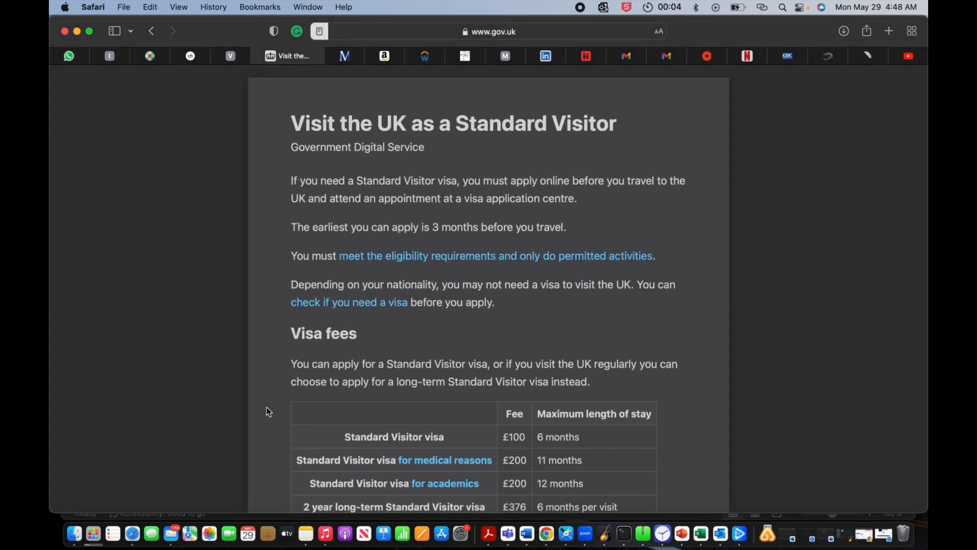
Step: Open the full 'Apply for a Standard Visitor visa' page and start the online application
left_click(151, 369)
scroll(371, 378, "down", 10)
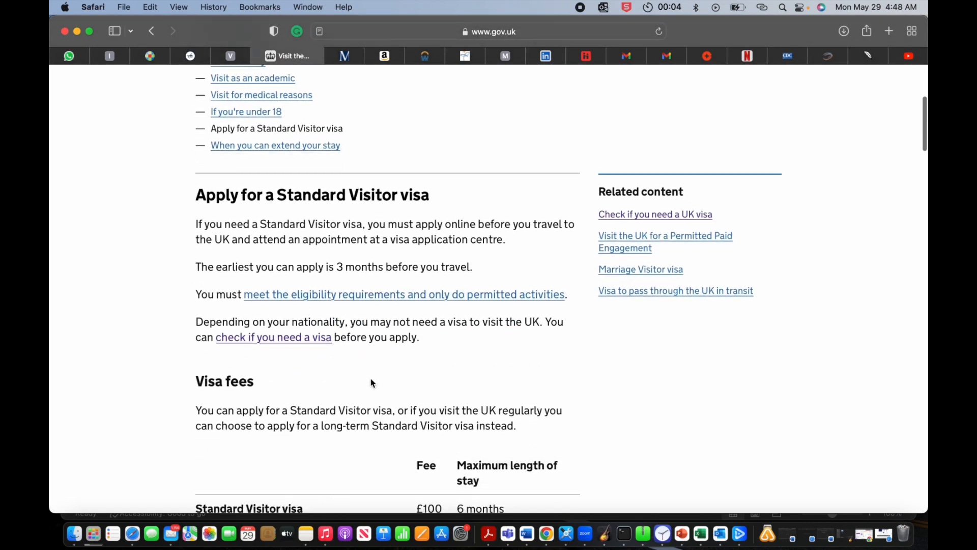
scroll(371, 383, "down", 2)
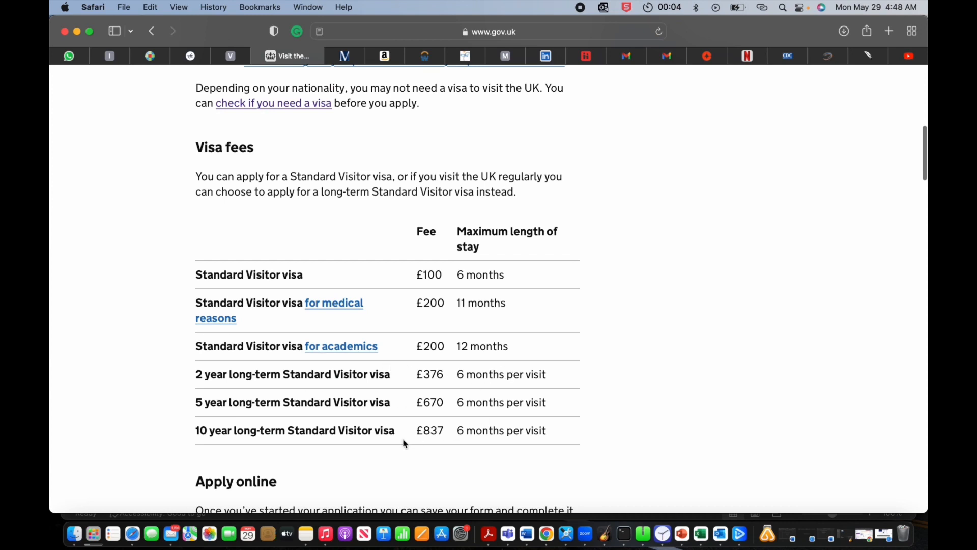
scroll(430, 436, "down", 5)
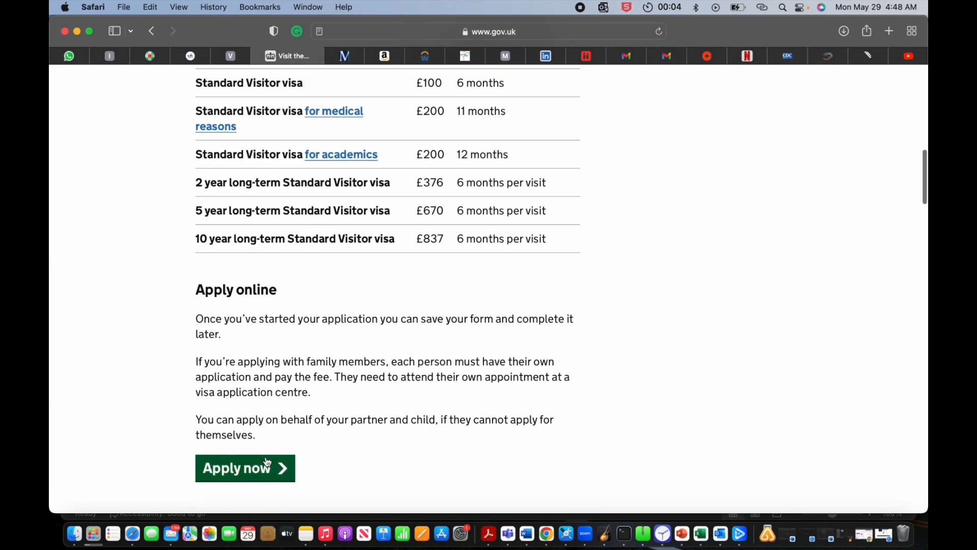
left_click(253, 473)
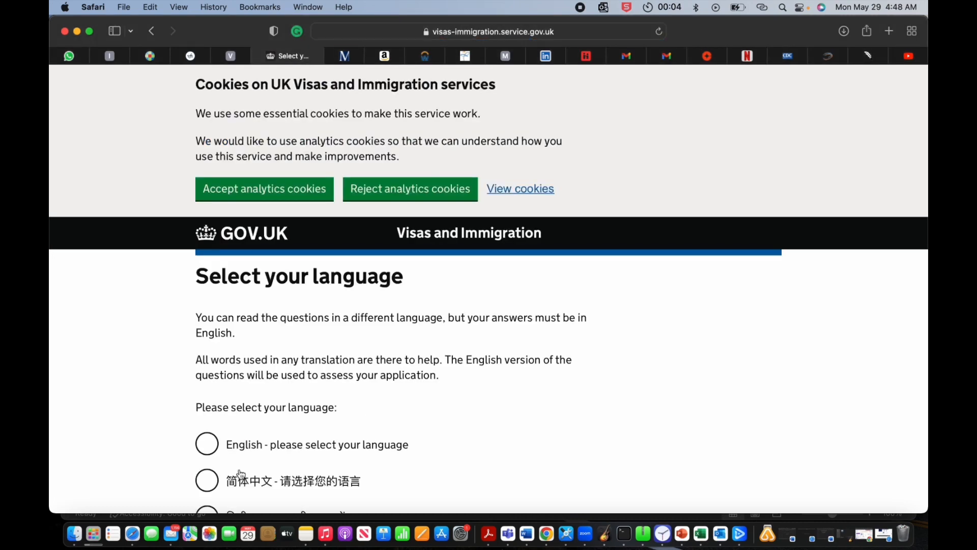
Step: Choose English as the language for the application questions
left_click(206, 445)
scroll(407, 360, "down", 2)
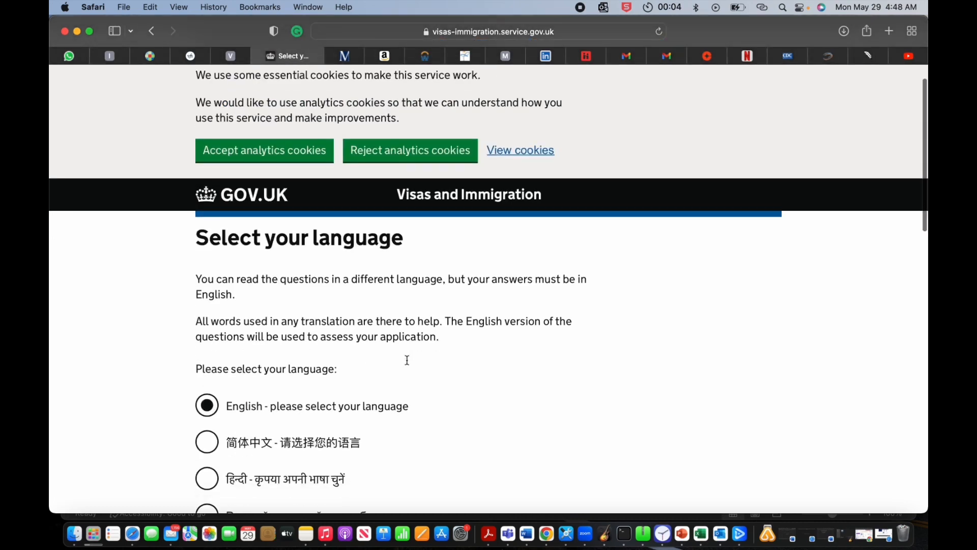
scroll(407, 360, "down", 15)
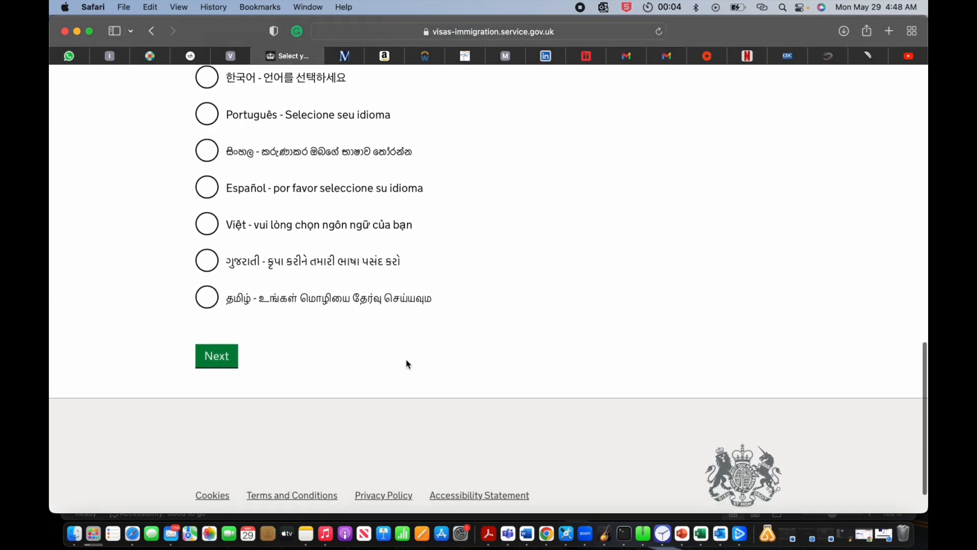
left_click(215, 359)
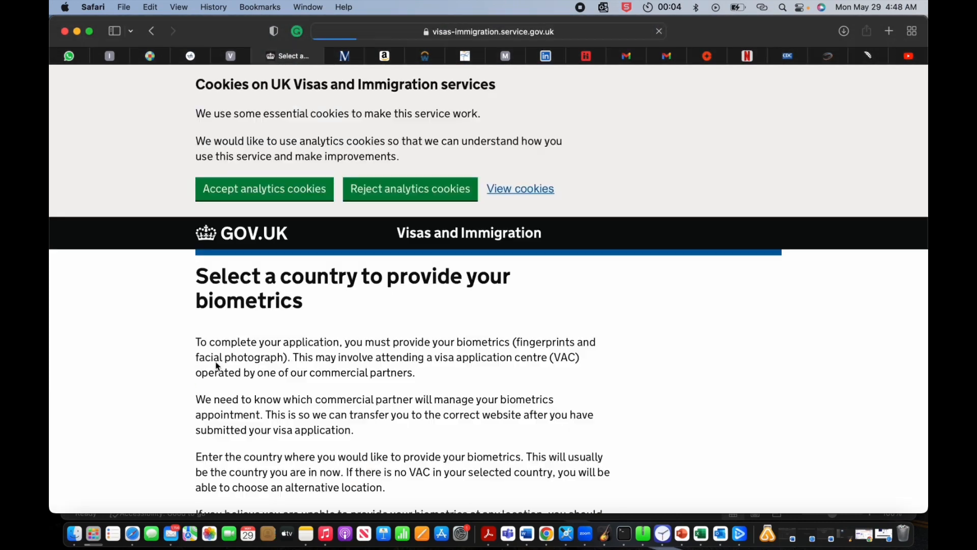
Step: Enter United States of America as the biometrics country and submit it
scroll(377, 346, "down", 5)
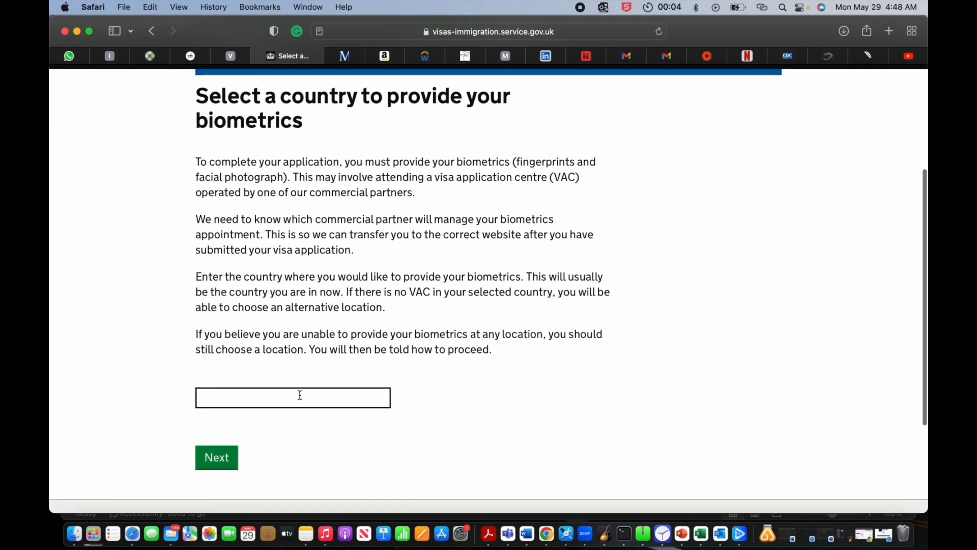
left_click(302, 403)
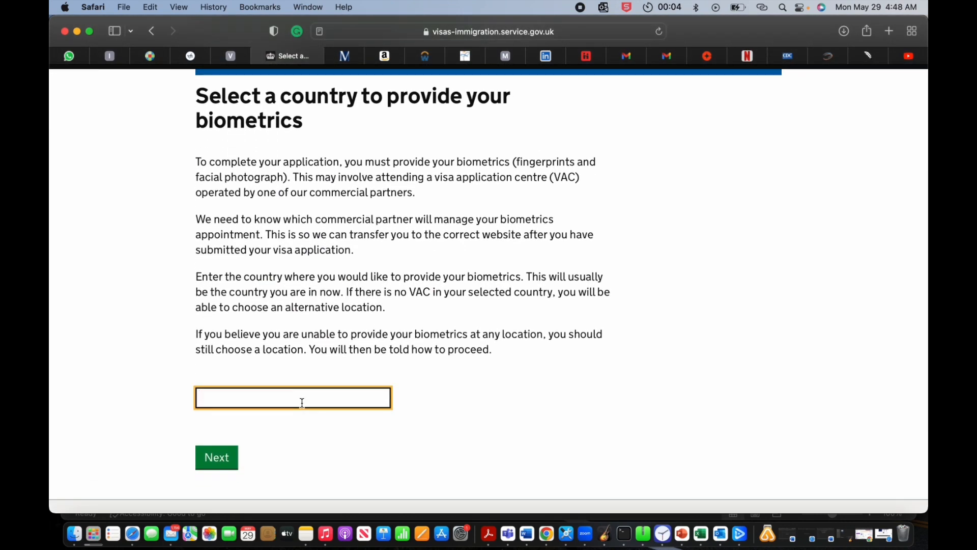
type("Uni")
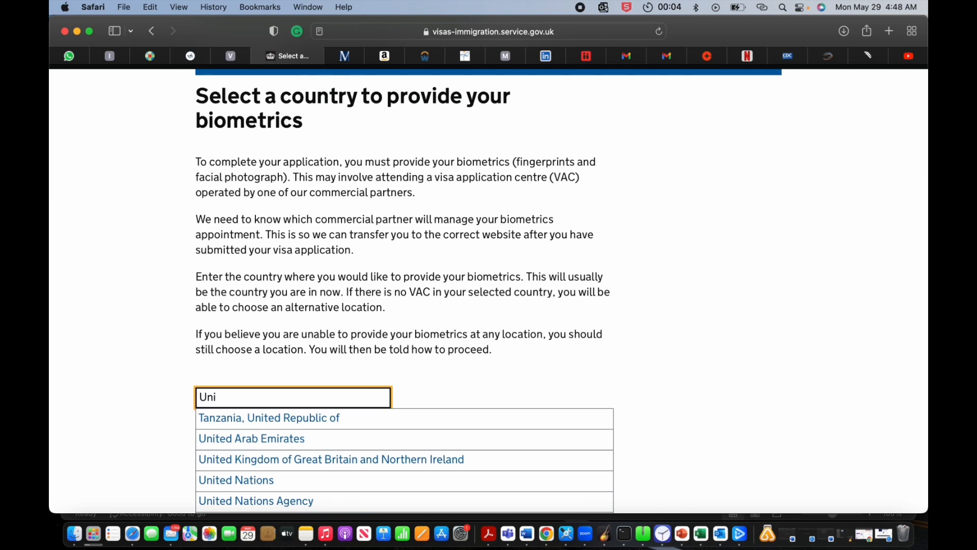
type("ted sta")
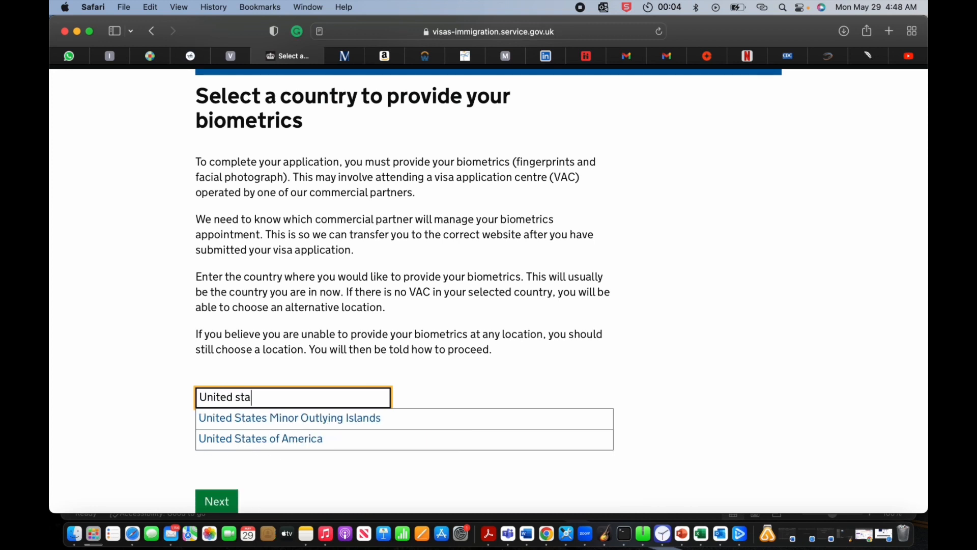
left_click(273, 444)
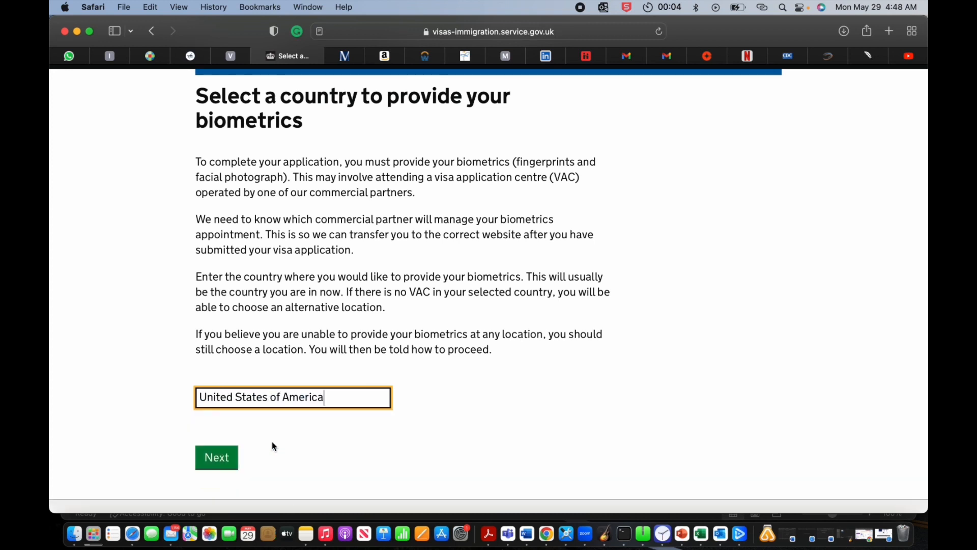
left_click(221, 460)
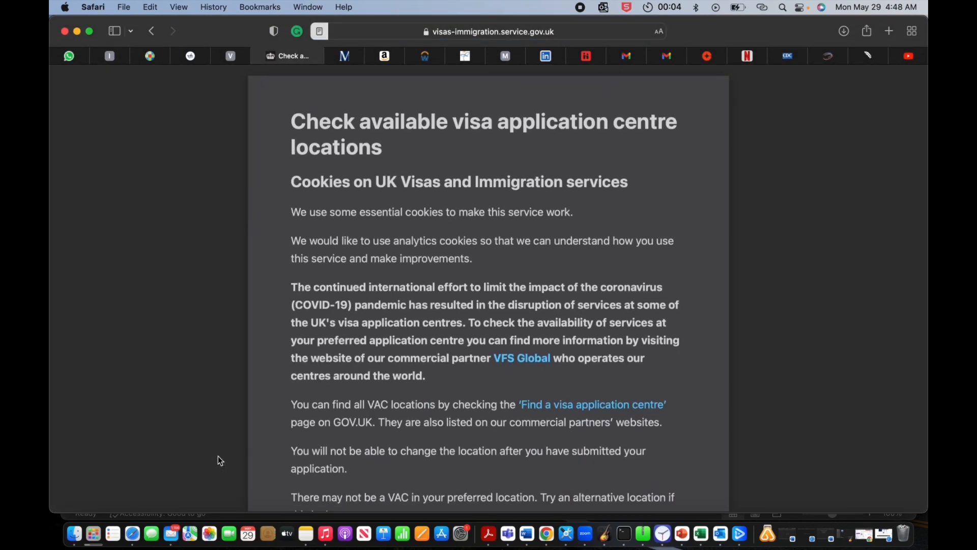
Step: Confirm the United States biometrics location has been identified and continue
scroll(362, 294, "down", 4)
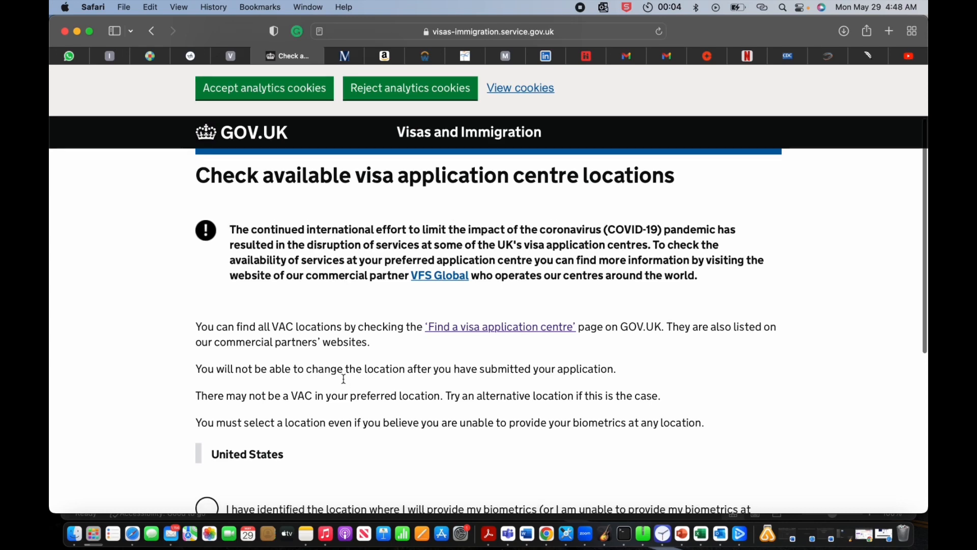
scroll(214, 407, "down", 4)
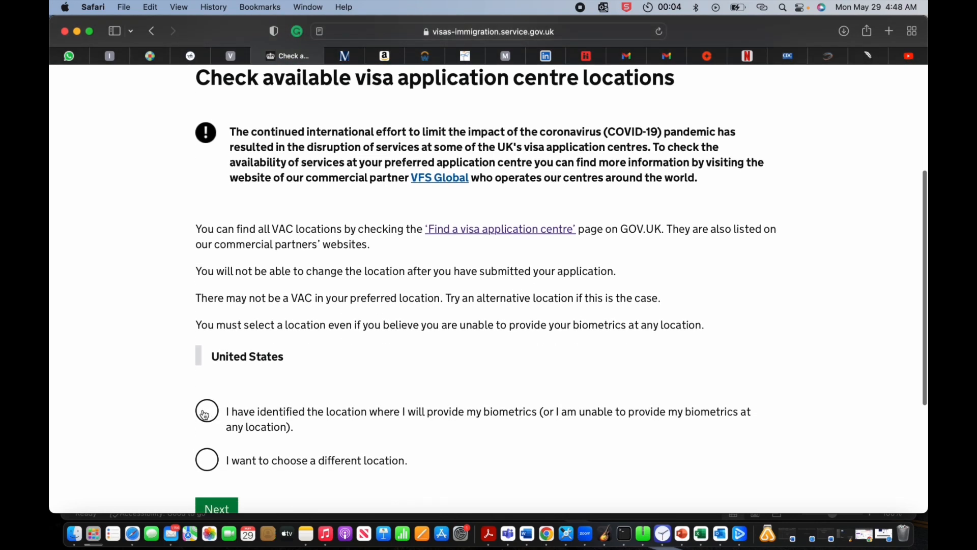
left_click(207, 414)
scroll(229, 456, "down", 3)
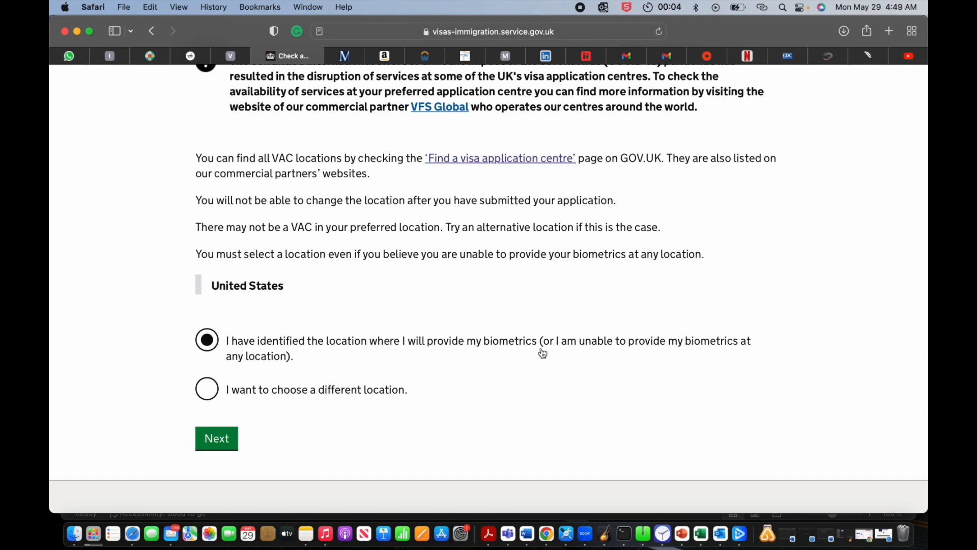
left_click(234, 447)
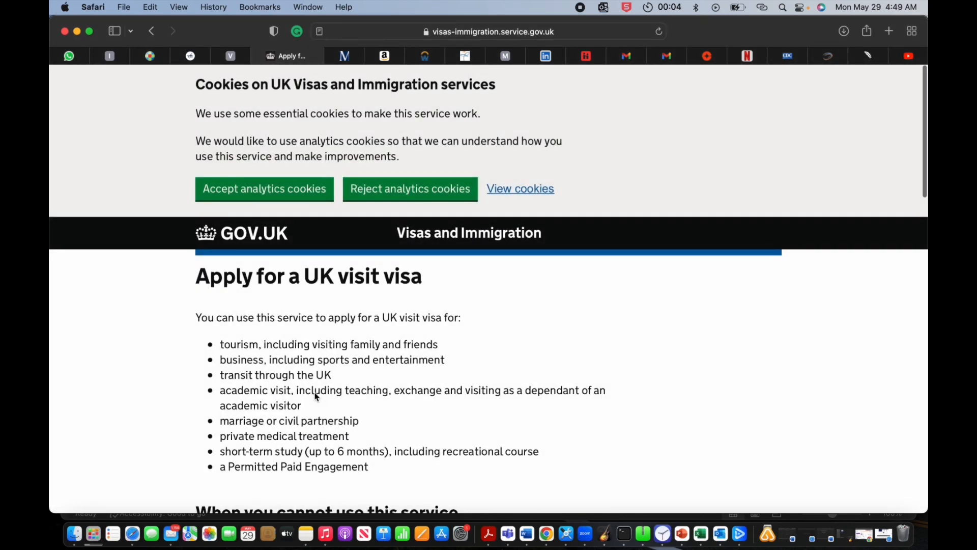
Step: Read through the UK visit visa service information and start the application with Start now
scroll(316, 396, "down", 3)
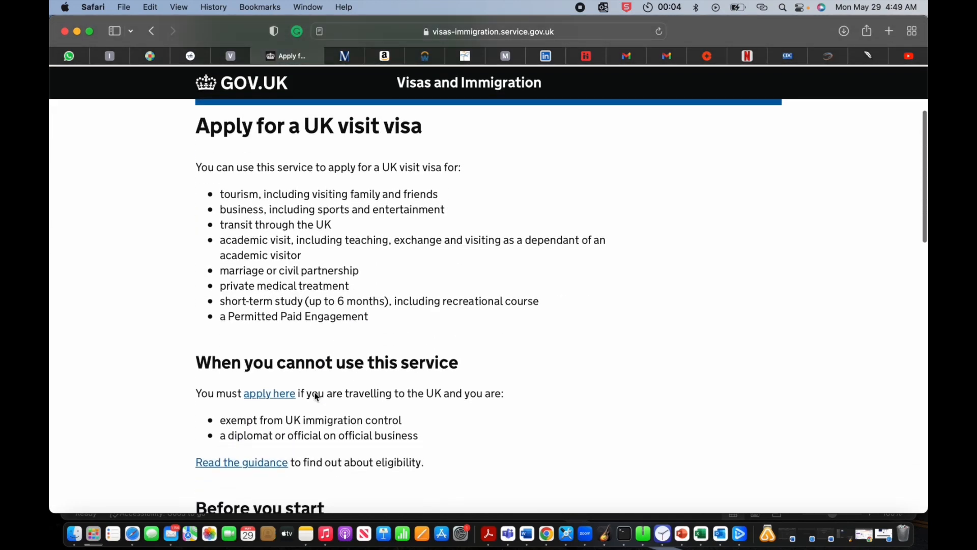
scroll(316, 396, "up", 1)
scroll(315, 396, "down", 4)
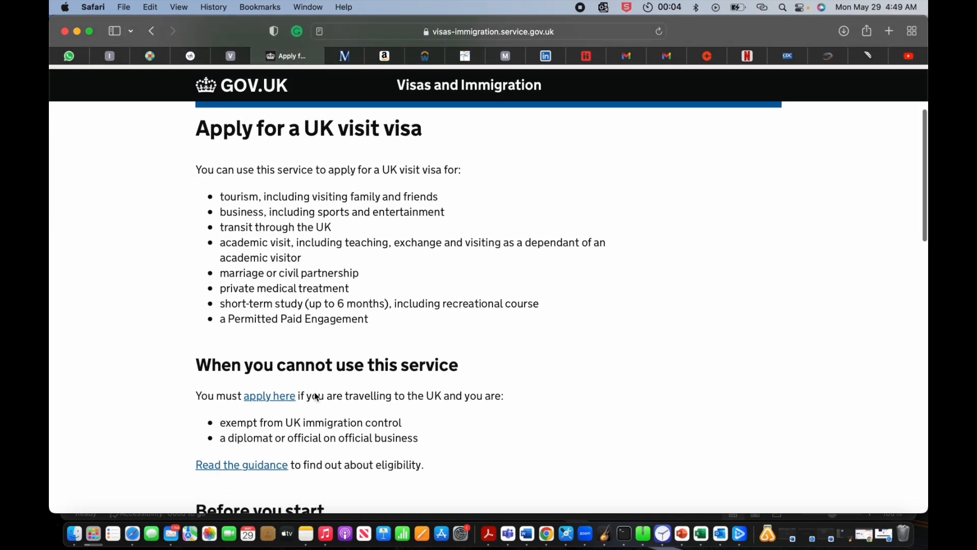
scroll(316, 396, "down", 1)
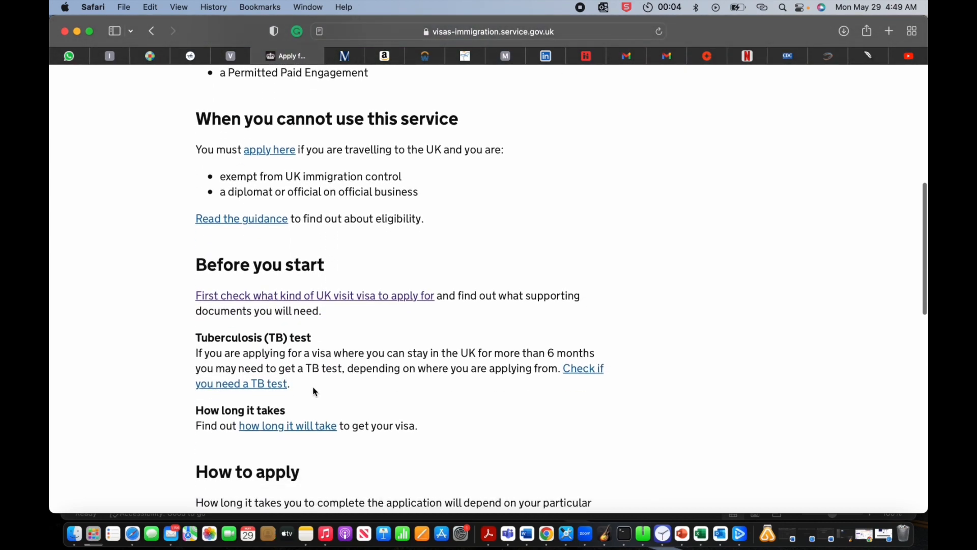
scroll(316, 392, "down", 9)
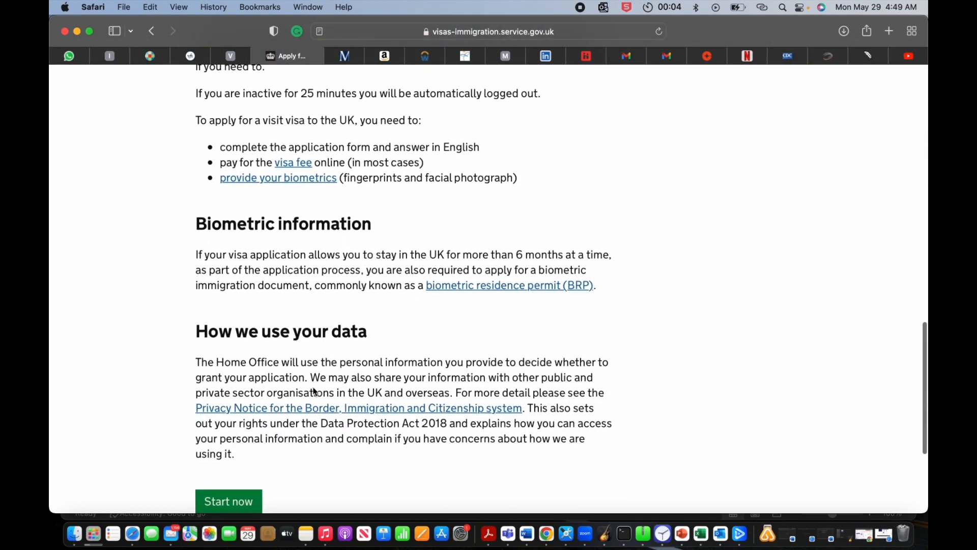
scroll(314, 391, "down", 3)
scroll(230, 356, "up", 6)
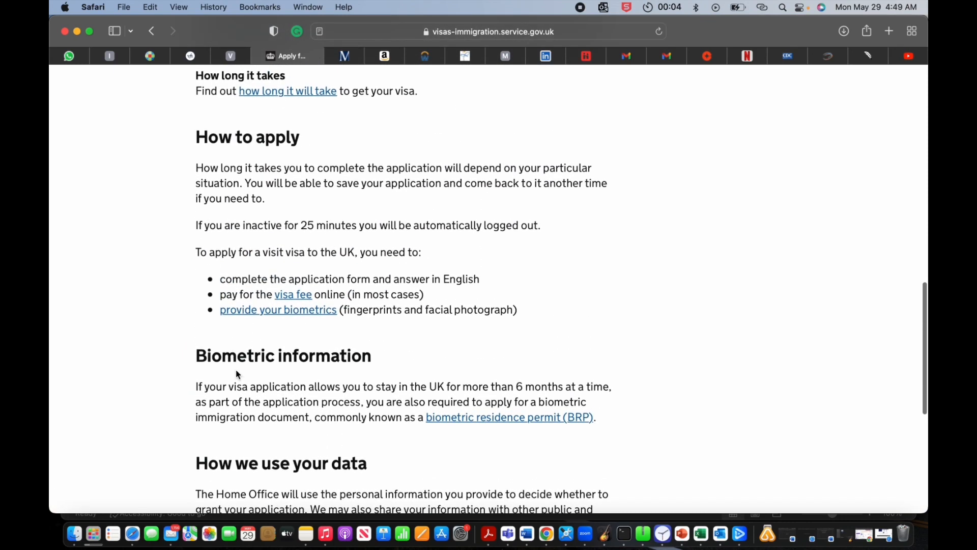
scroll(235, 371, "down", 5)
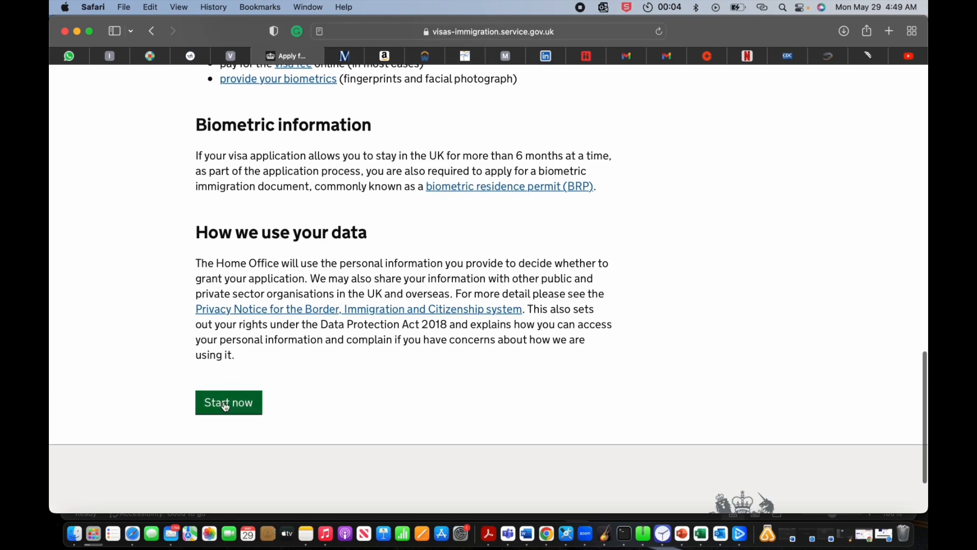
scroll(250, 361, "up", 4)
scroll(249, 360, "down", 6)
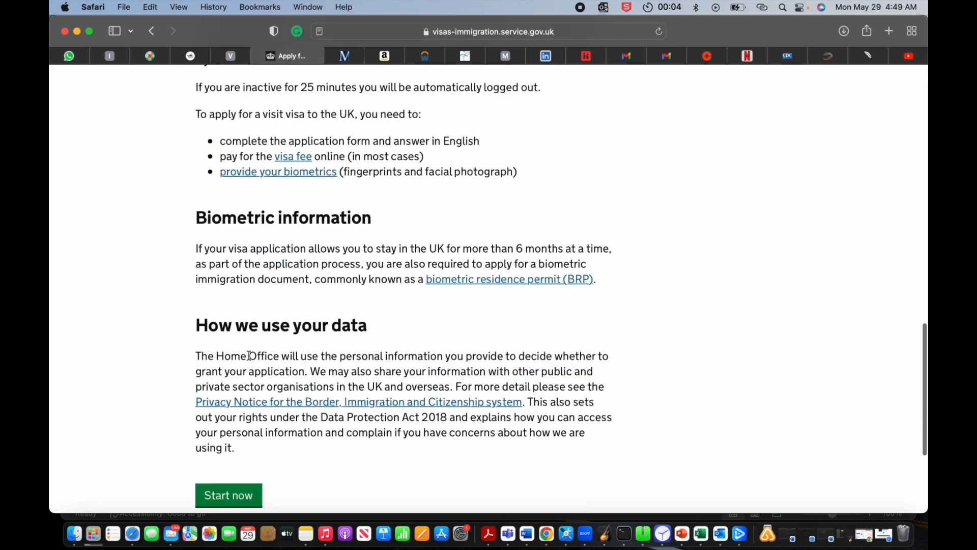
left_click(240, 315)
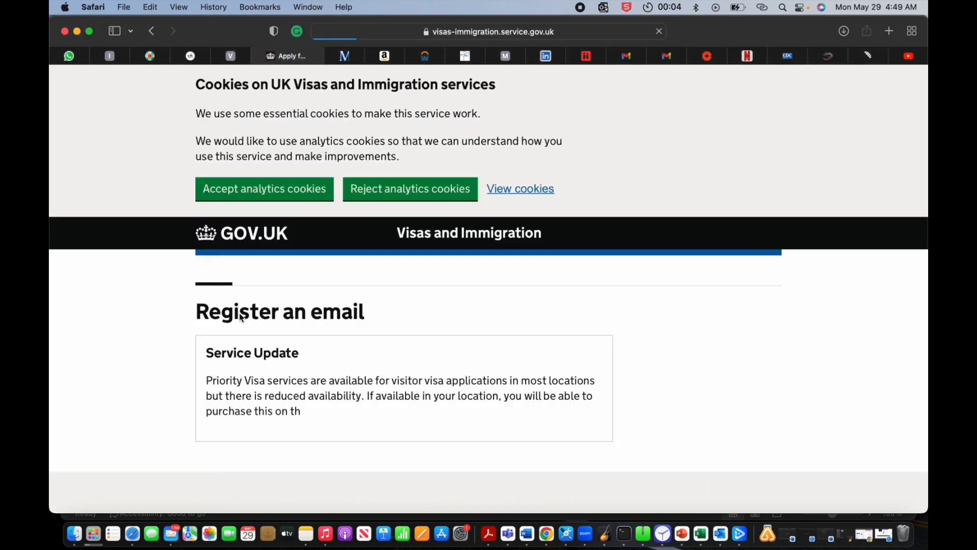
Step: Enter the applicant's Gmail address as the registration email, correcting the typos
scroll(192, 320, "down", 5)
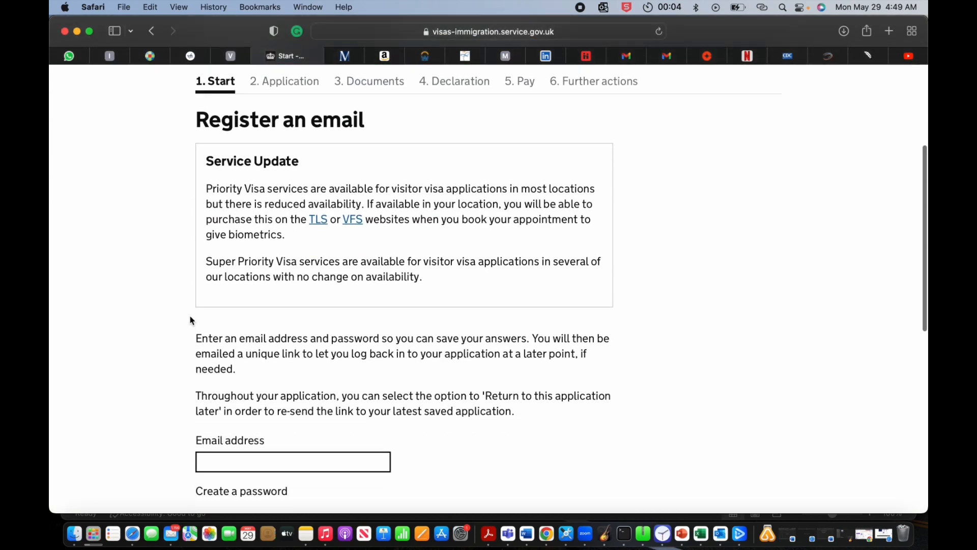
left_click(230, 401)
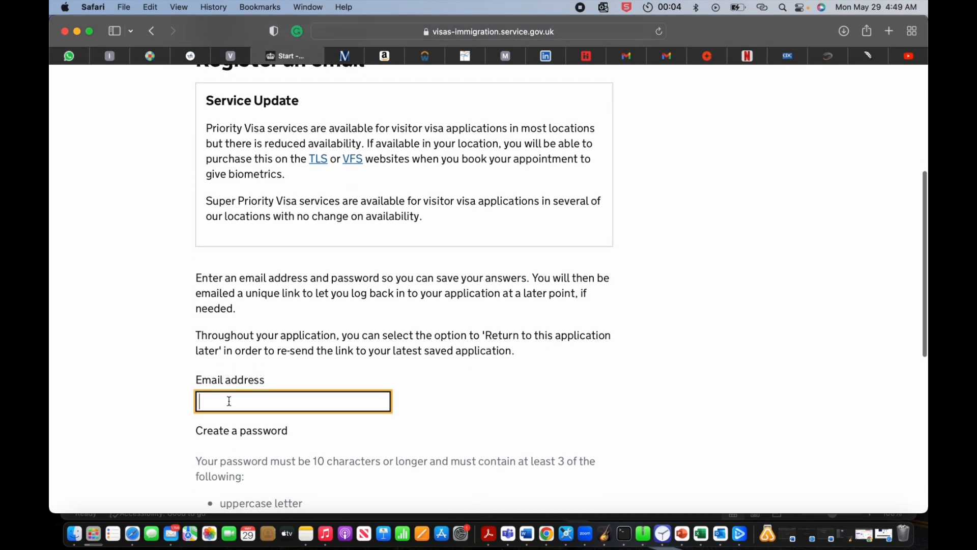
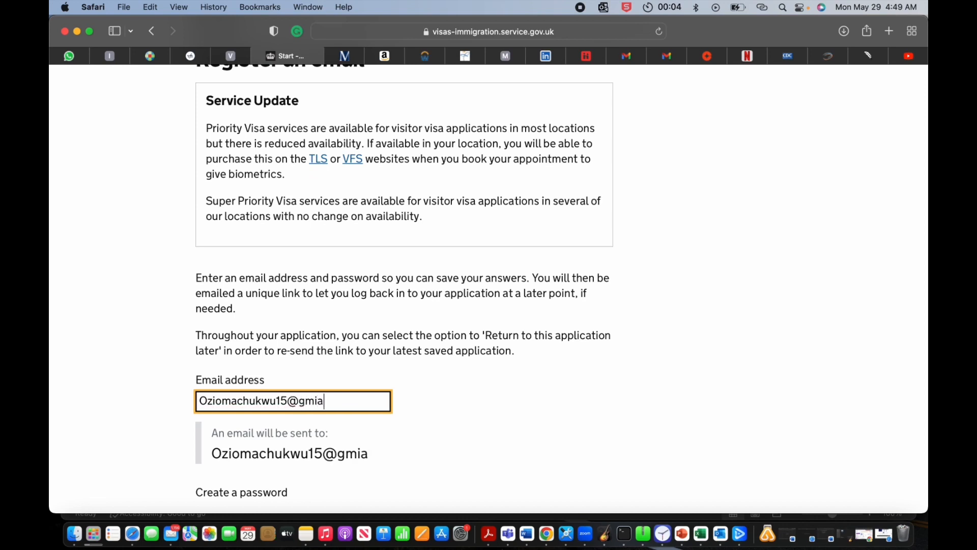
left_click(268, 446)
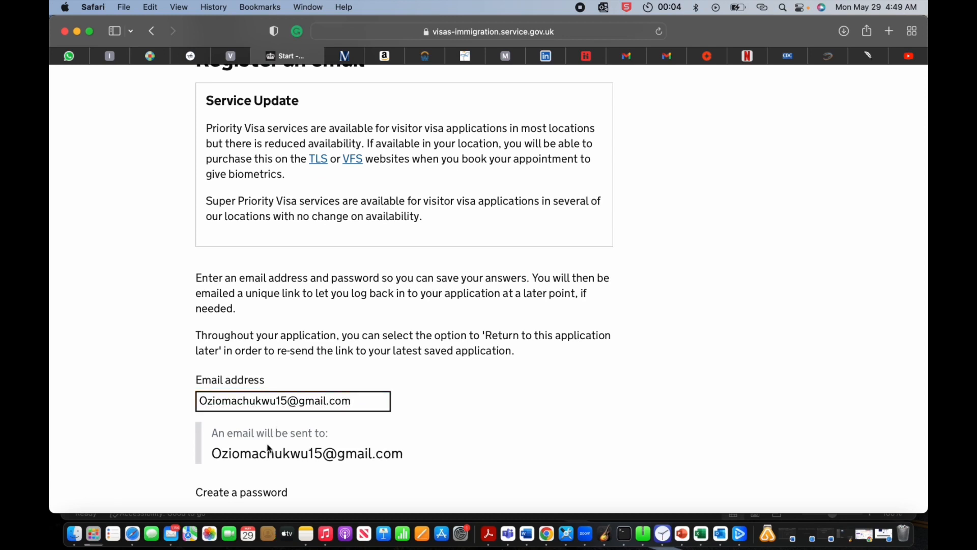
Step: Create the account password, repeat it, and save the registration
scroll(268, 444, "down", 1)
scroll(268, 445, "down", 5)
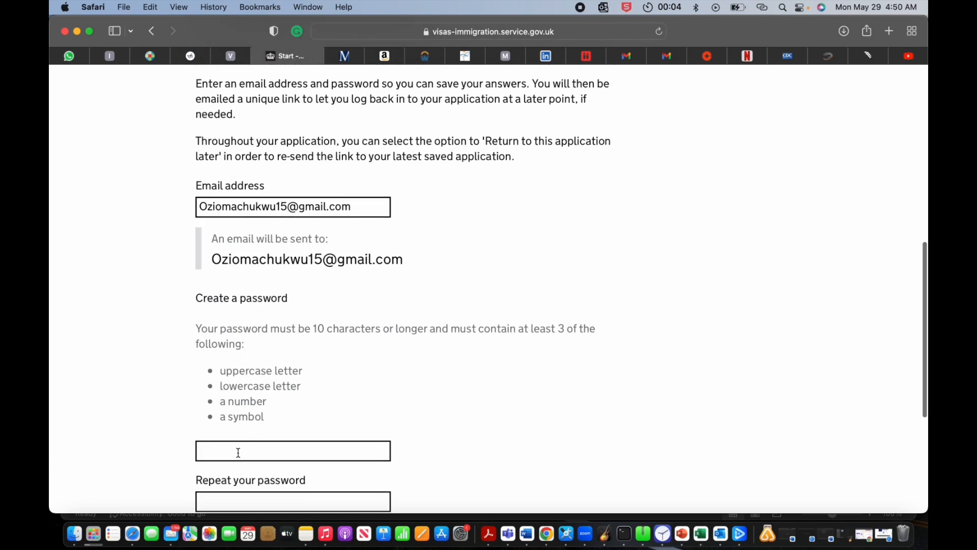
scroll(239, 453, "down", 3)
left_click(259, 360)
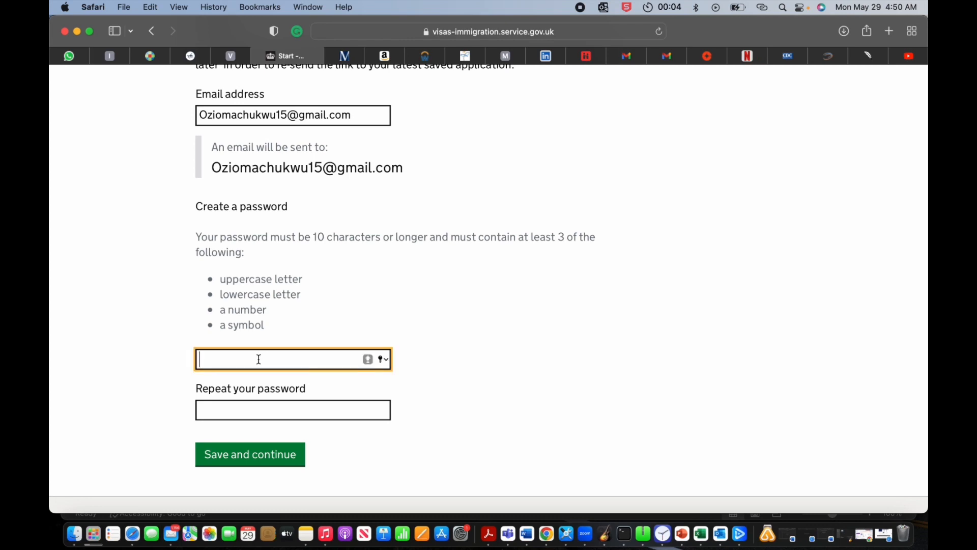
type("O")
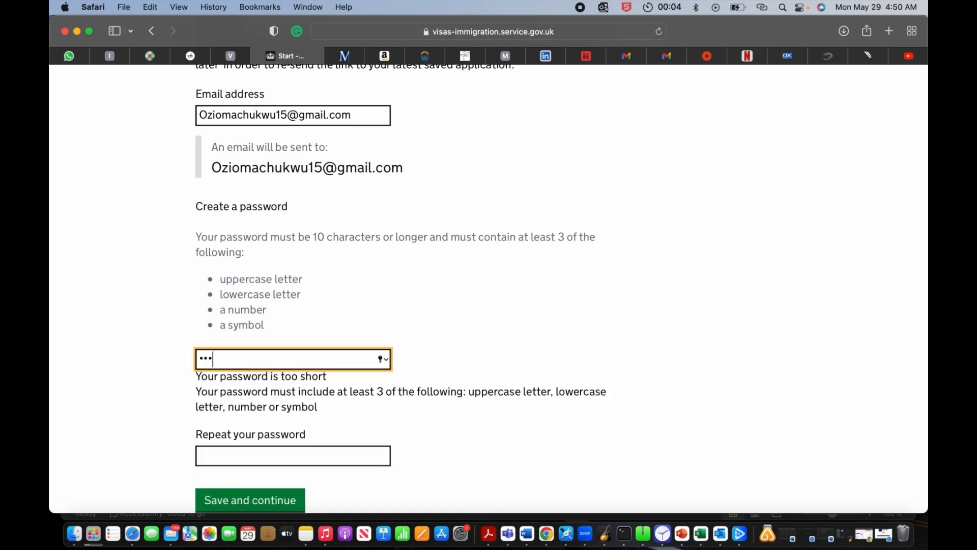
type("•••••••••")
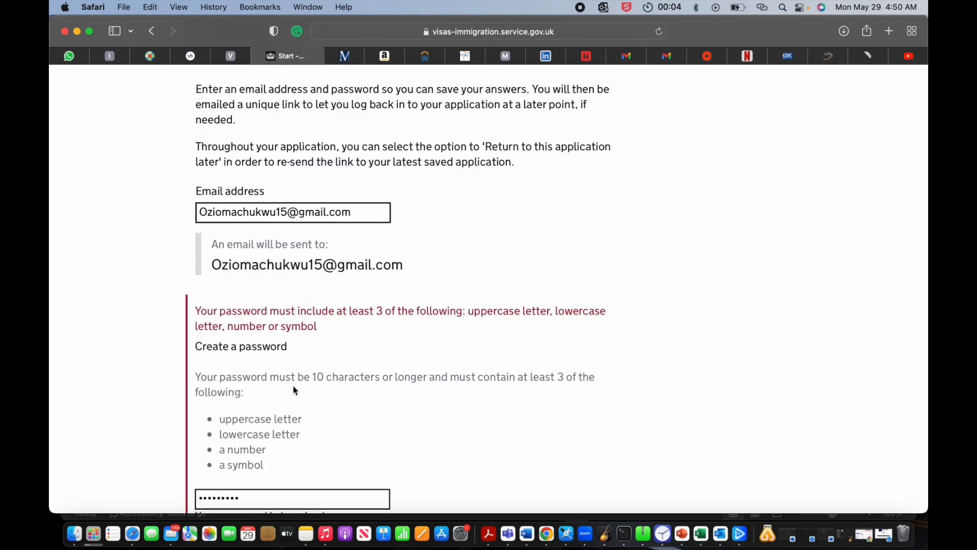
scroll(273, 455, "down", 2)
left_click(256, 461)
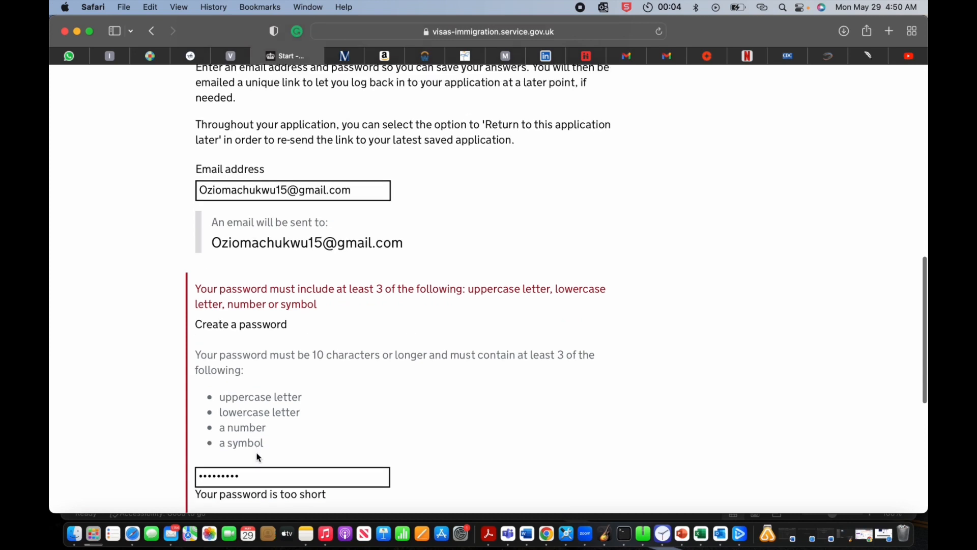
type("••")
key("Tab")
type("••••••")
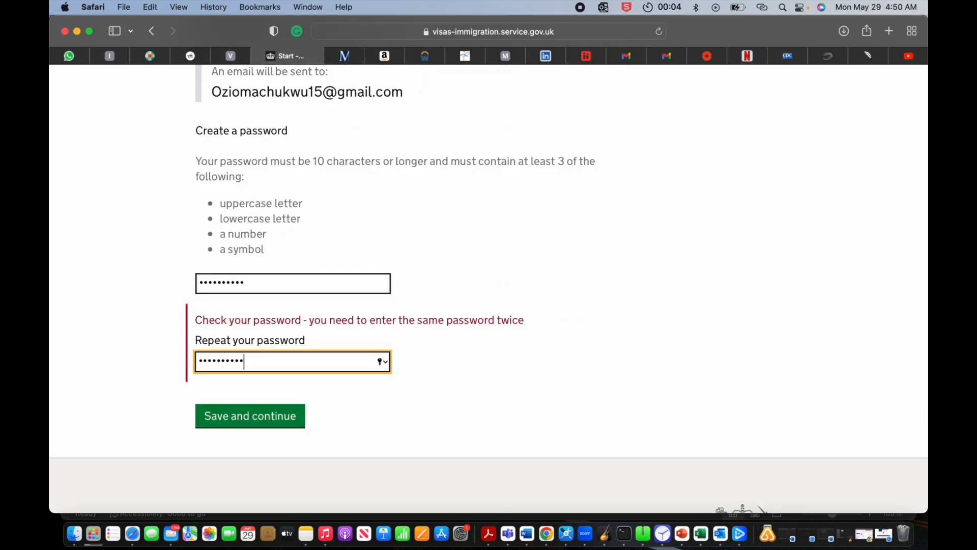
left_click(261, 427)
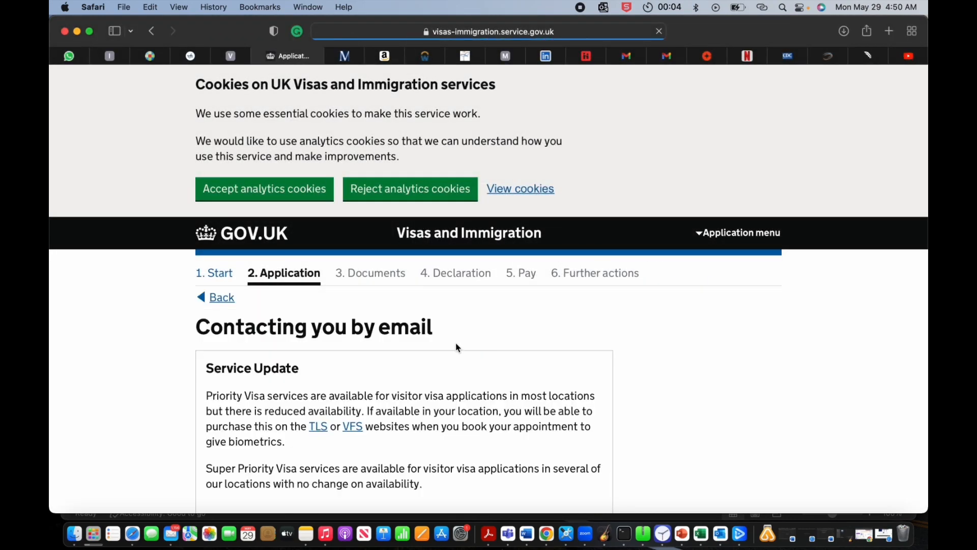
Step: Accept the registered email as the contact address on Contacting you by email
scroll(430, 361, "down", 5)
scroll(434, 337, "down", 3)
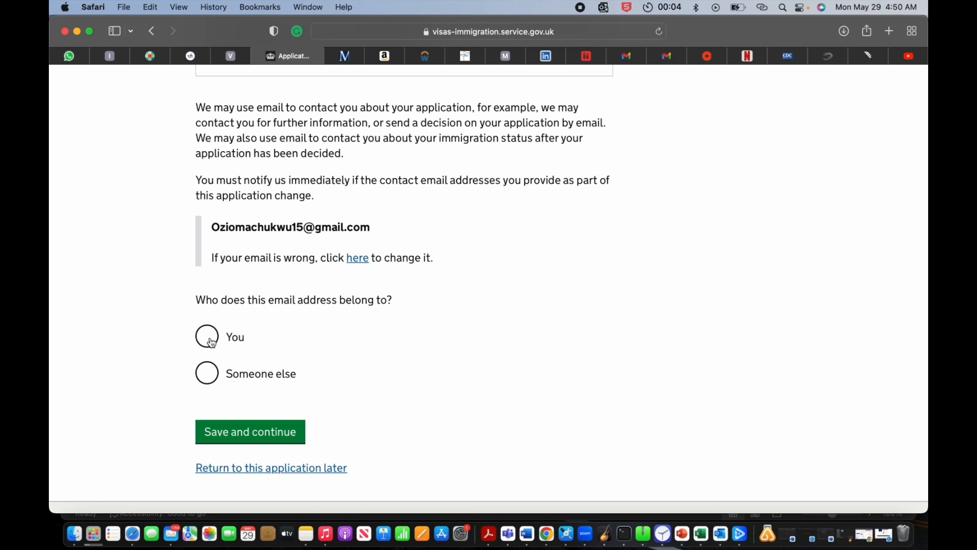
left_click(245, 432)
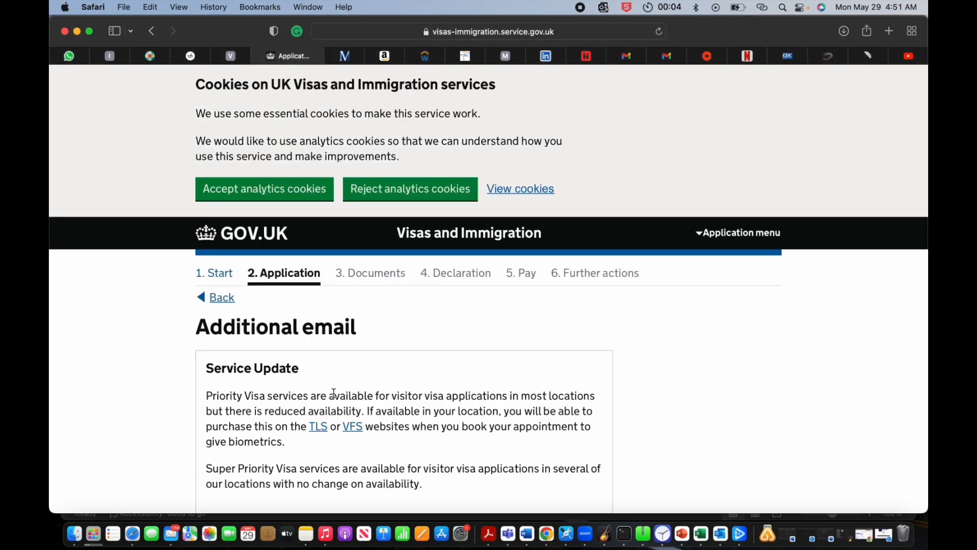
Step: Answer Yes to having another email address and save
scroll(334, 394, "down", 5)
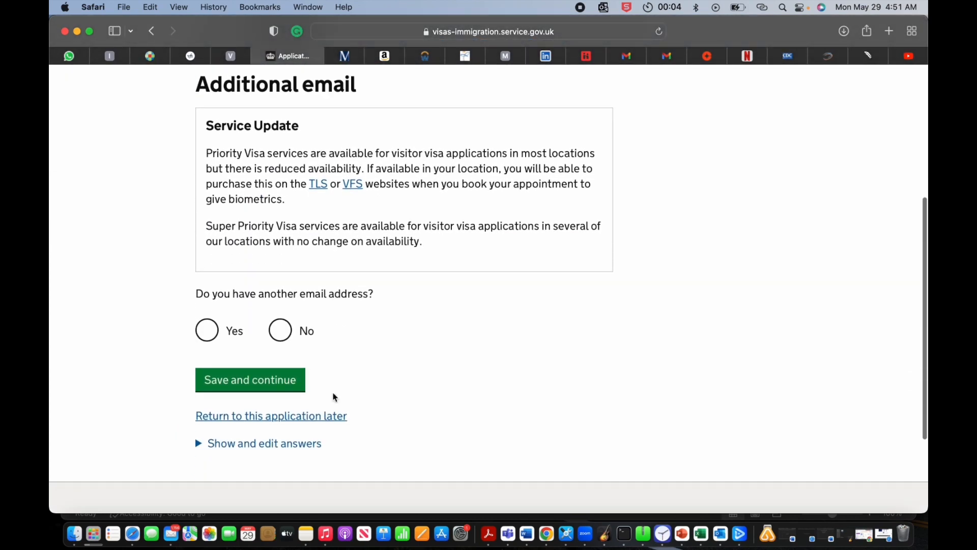
scroll(334, 397, "up", 3)
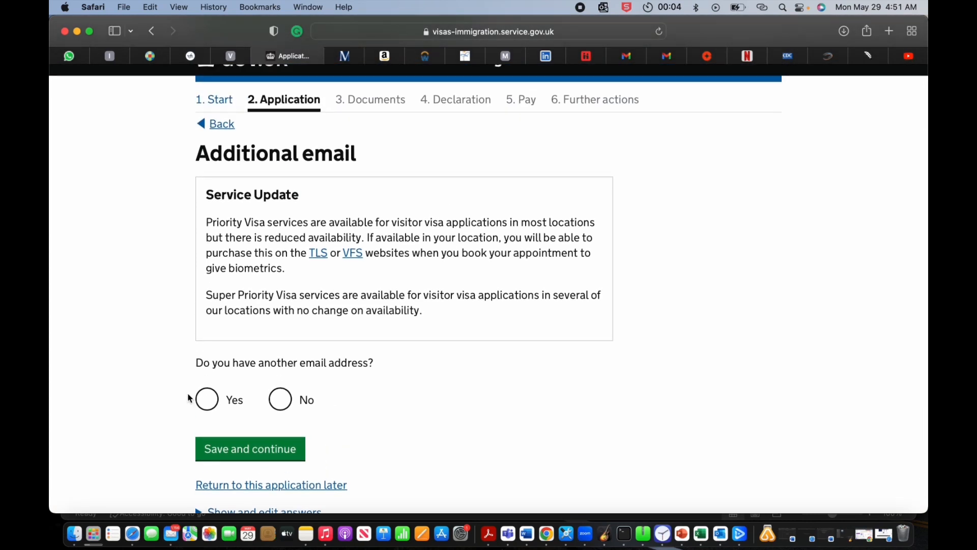
left_click(209, 404)
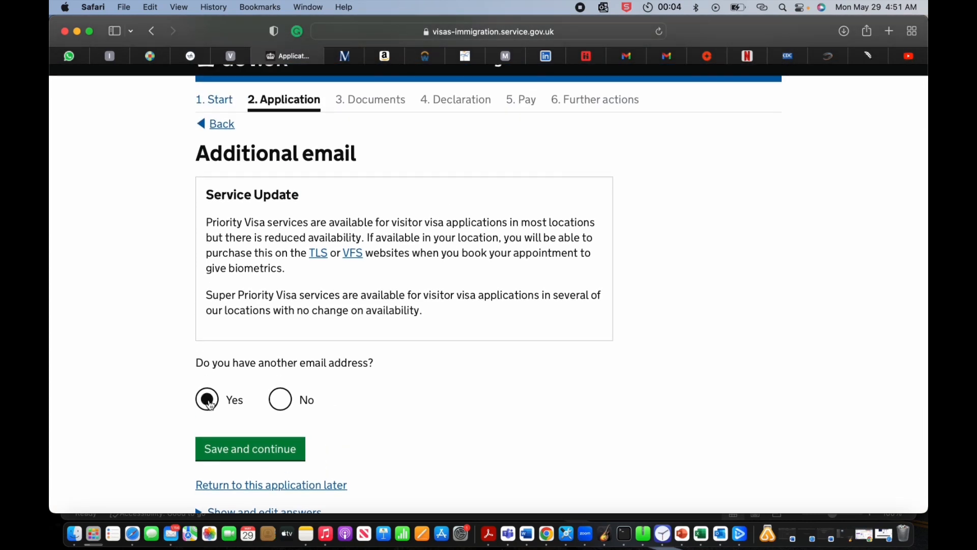
left_click(248, 451)
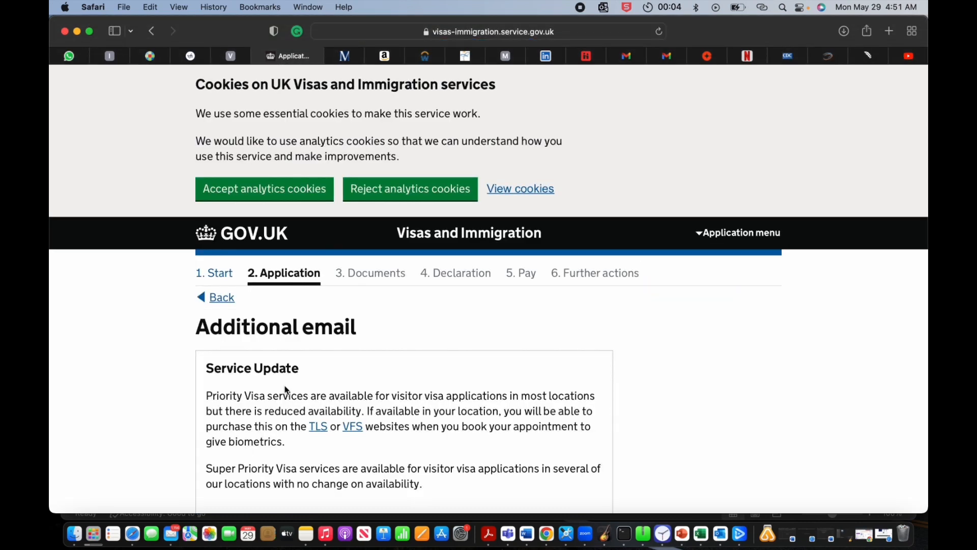
Step: Enter the applicant's second Gmail address, mark it as your own, and save it
scroll(285, 389, "down", 5)
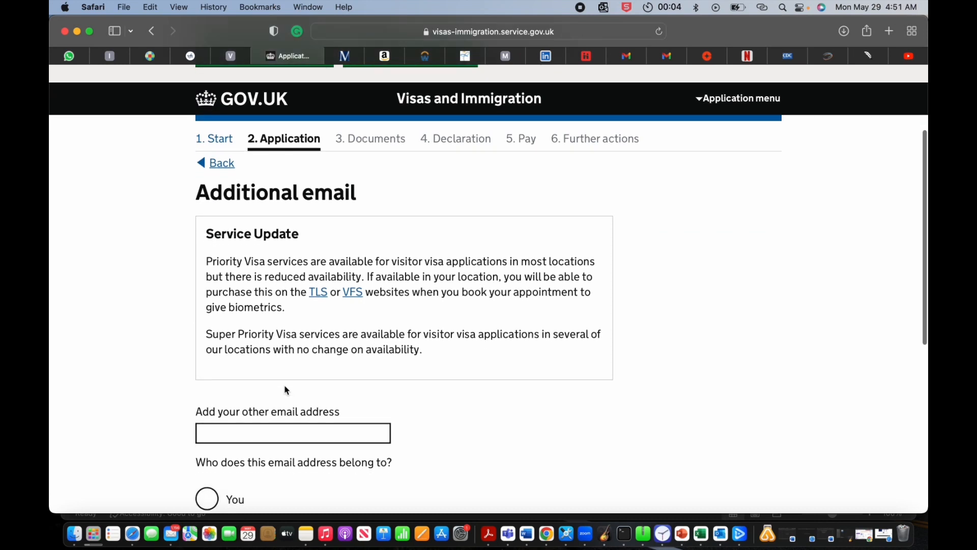
scroll(287, 395, "down", 5)
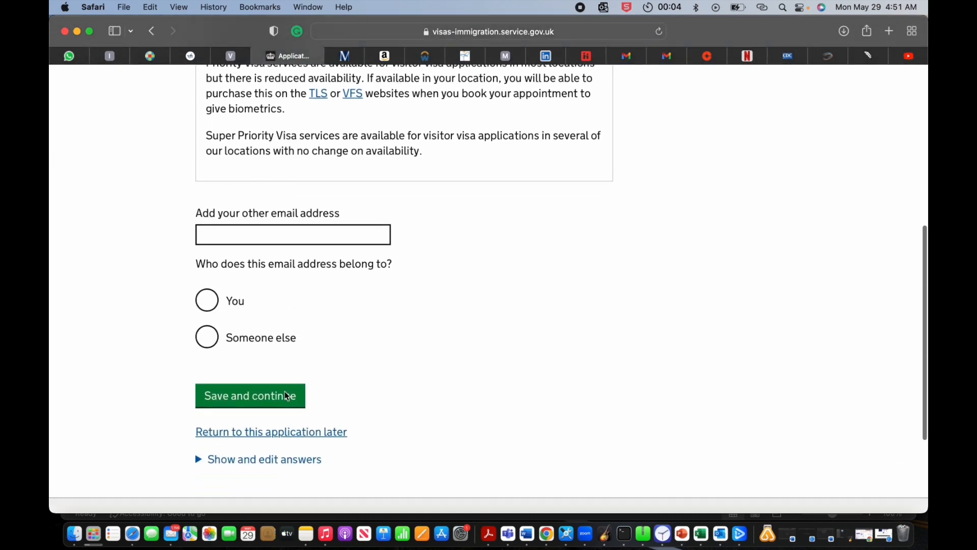
left_click(294, 255)
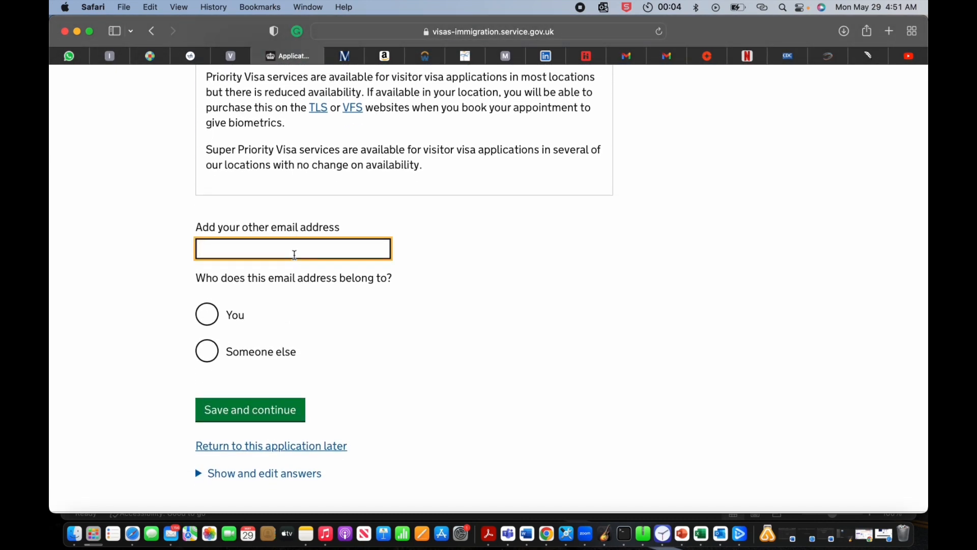
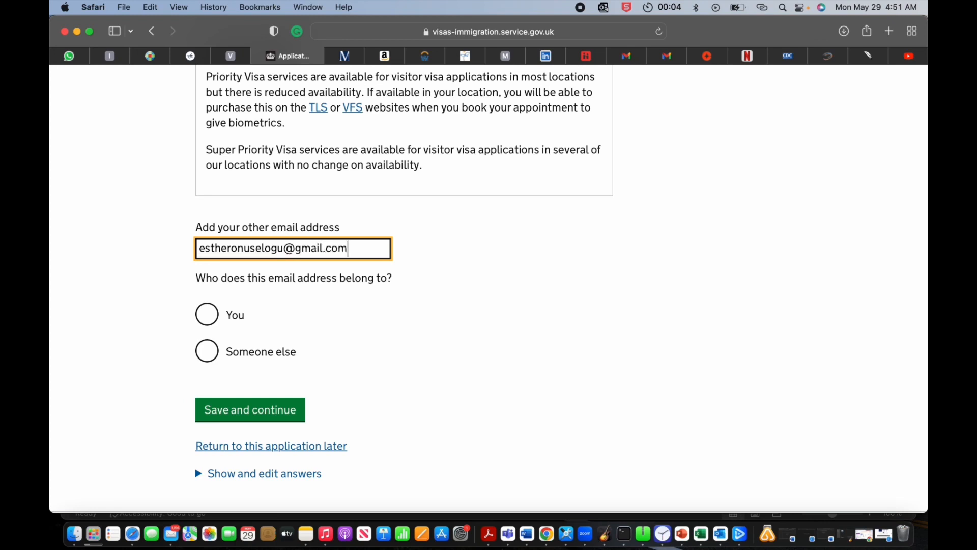
left_click(206, 312)
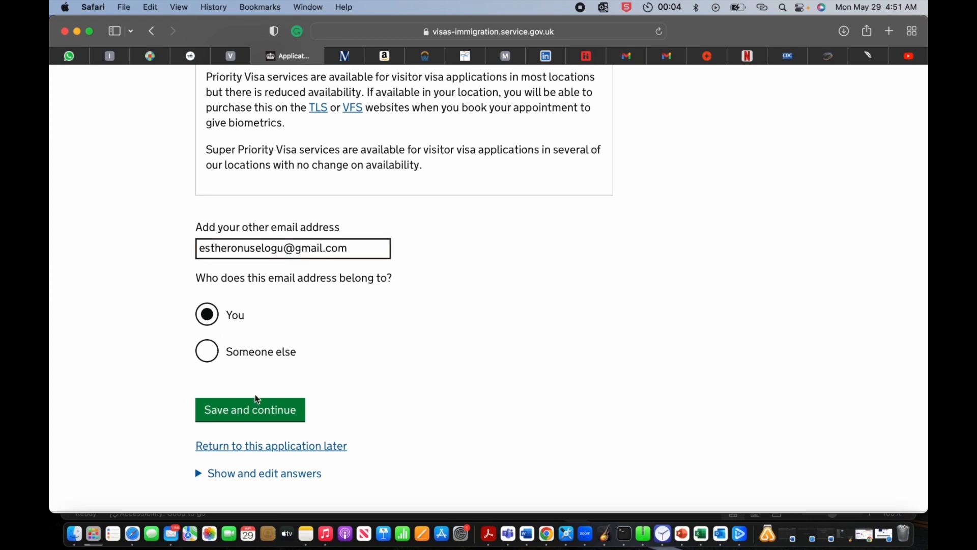
left_click(253, 415)
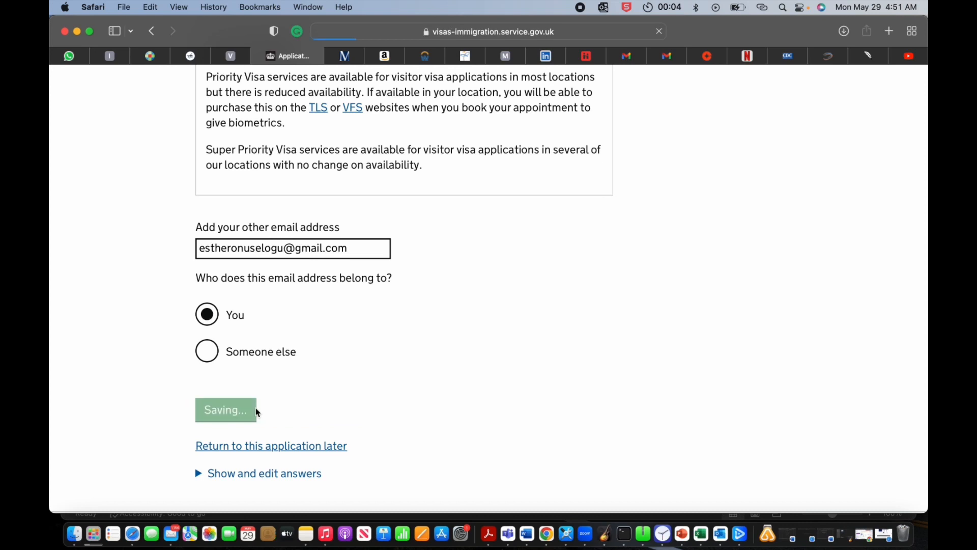
scroll(455, 337, "down", 2)
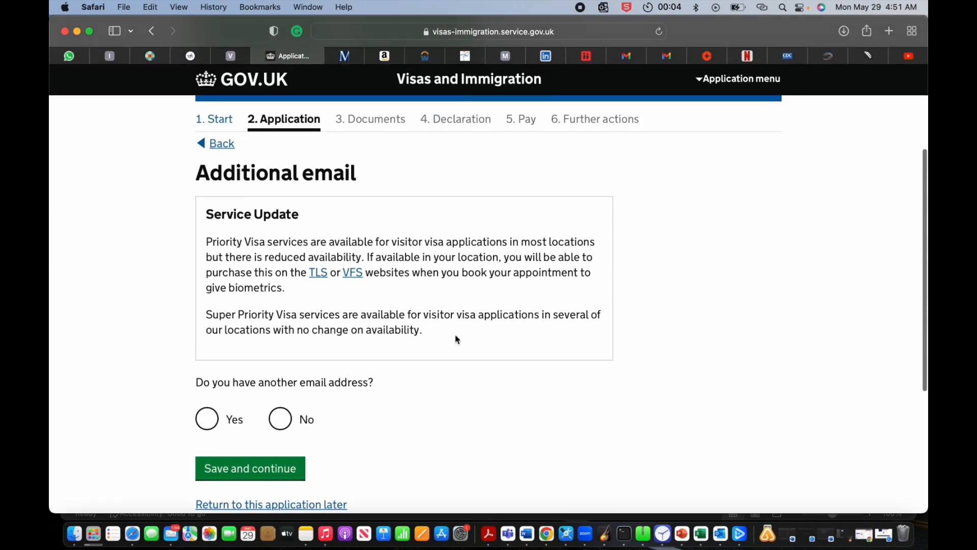
Step: Answer No to having any further email addresses and save
left_click(294, 419)
left_click(251, 472)
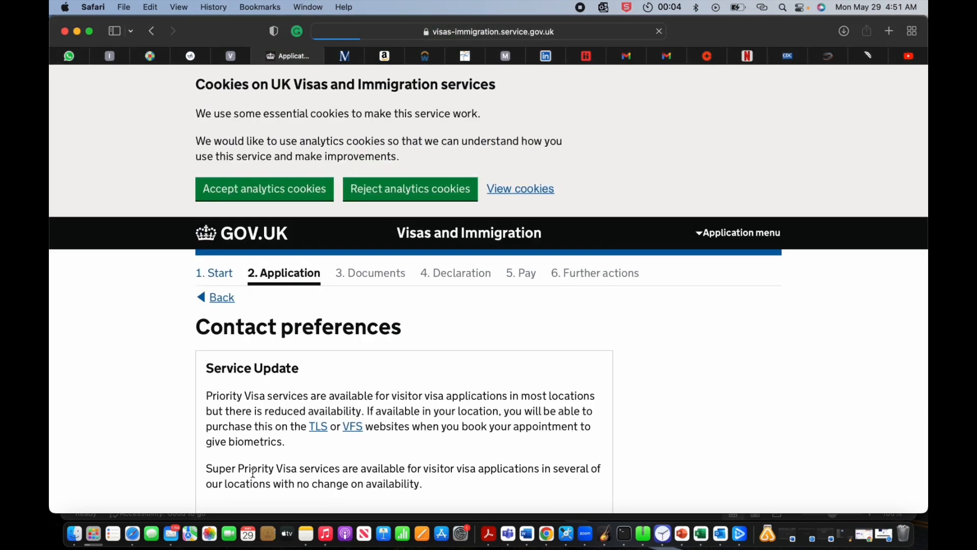
scroll(343, 387, "down", 5)
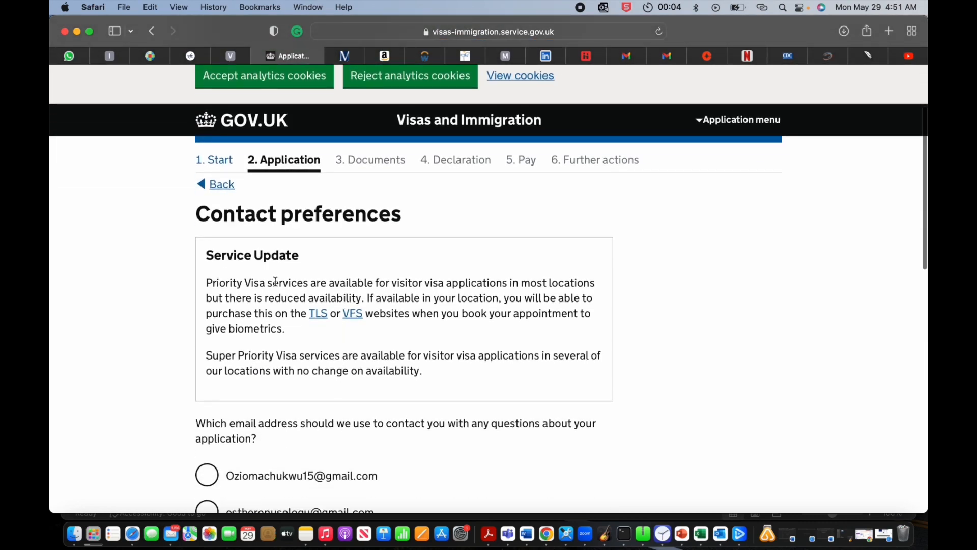
scroll(285, 367, "down", 3)
Step: Use the second email for application questions, the decision and future contact, then save
left_click(207, 361)
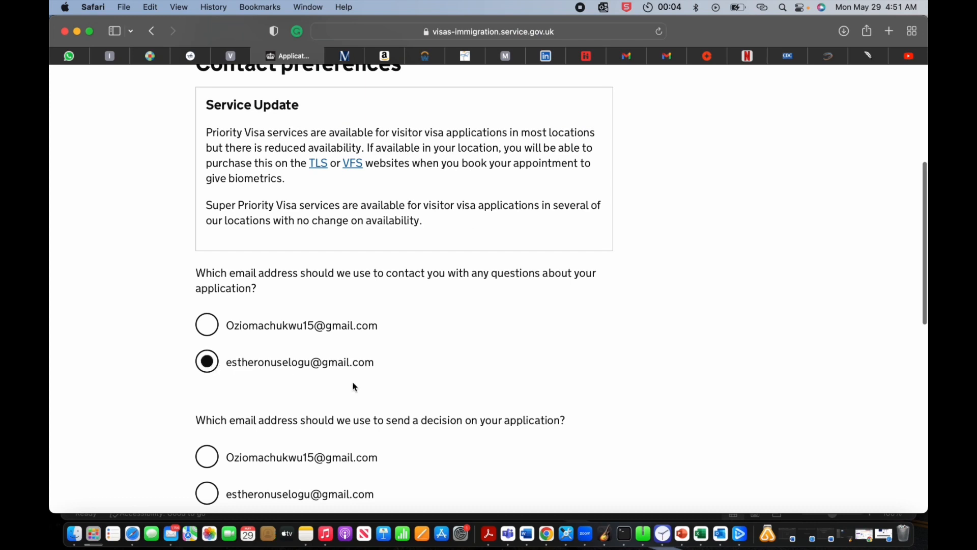
scroll(356, 388, "down", 2)
scroll(355, 387, "down", 2)
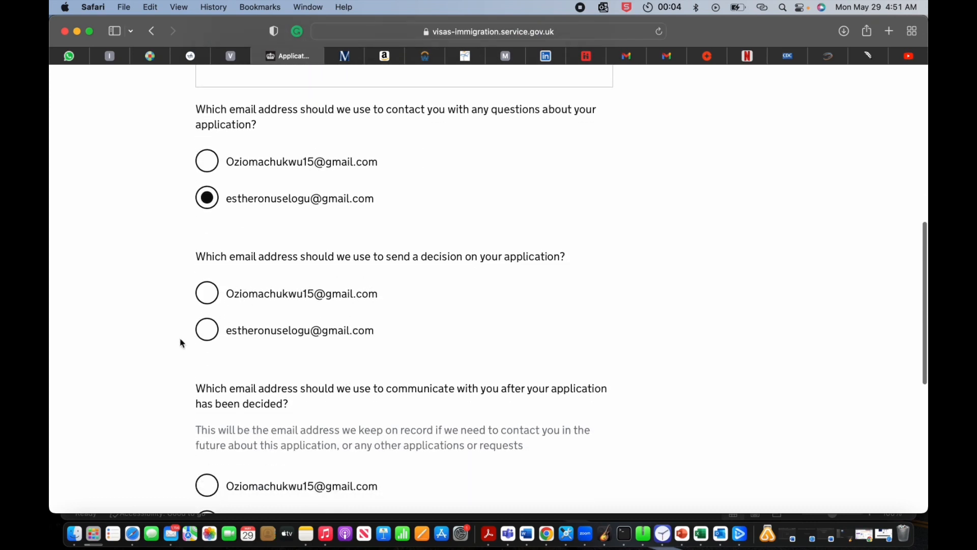
left_click(207, 330)
scroll(299, 371, "down", 5)
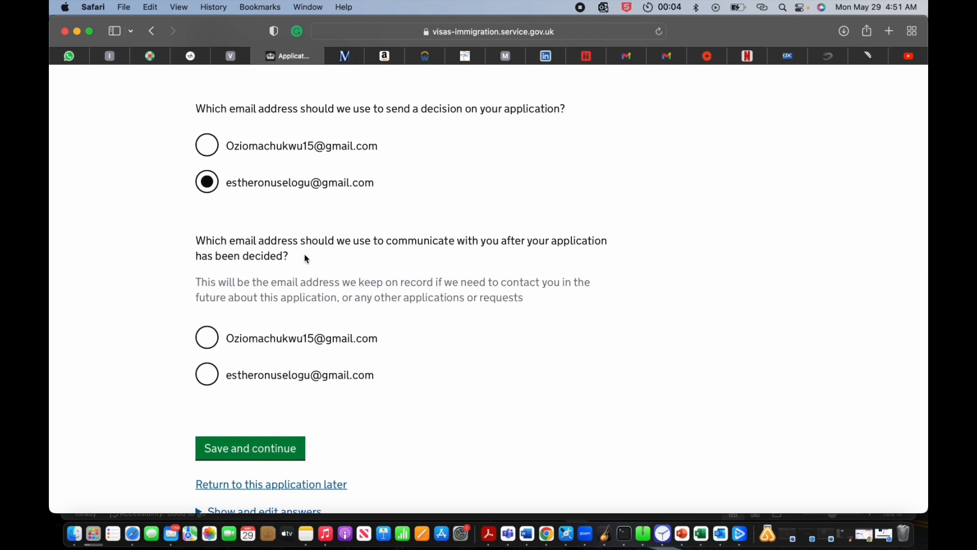
scroll(275, 332, "up", 3)
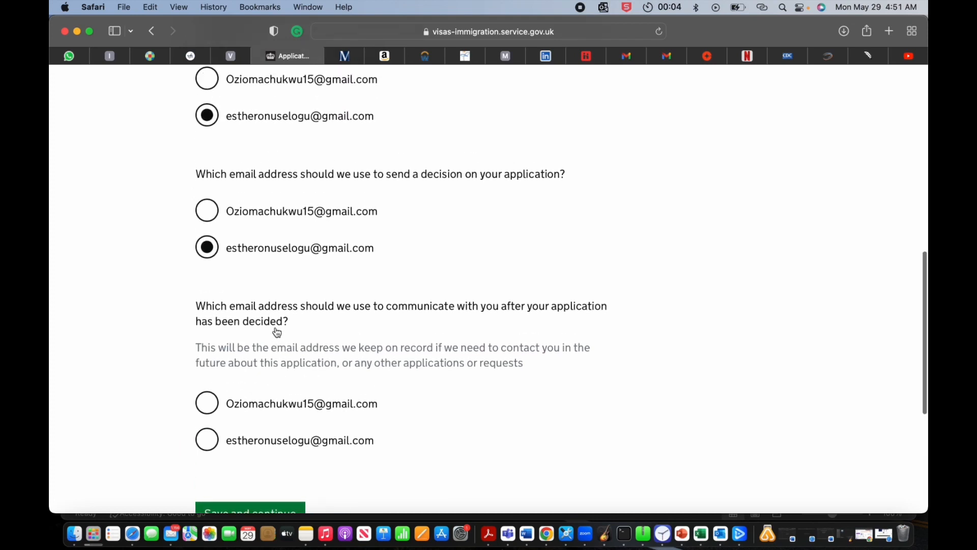
scroll(260, 346, "down", 3)
left_click(206, 388)
left_click(246, 467)
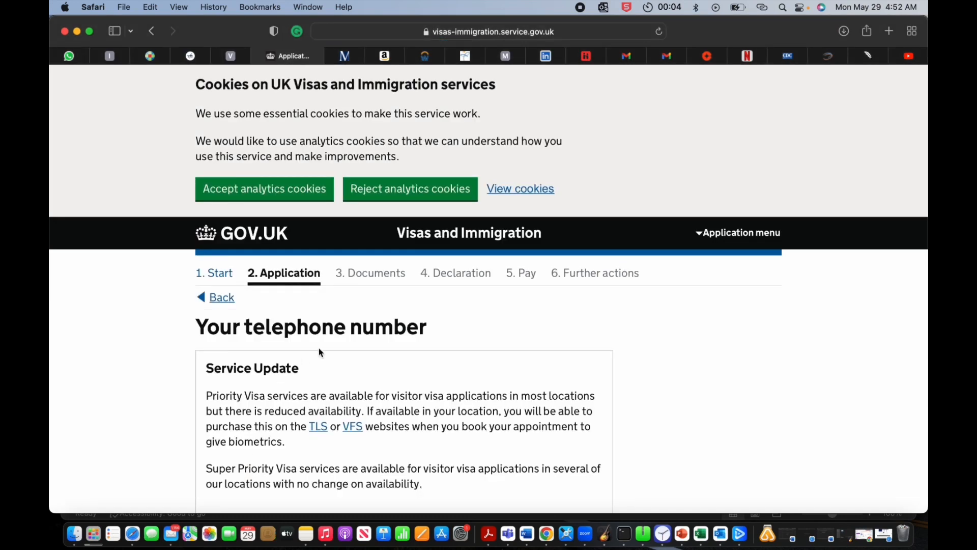
Step: Add the applicant's phone number for use in and out of the UK, as home and mobile
scroll(319, 347, "down", 2)
scroll(319, 347, "down", 6)
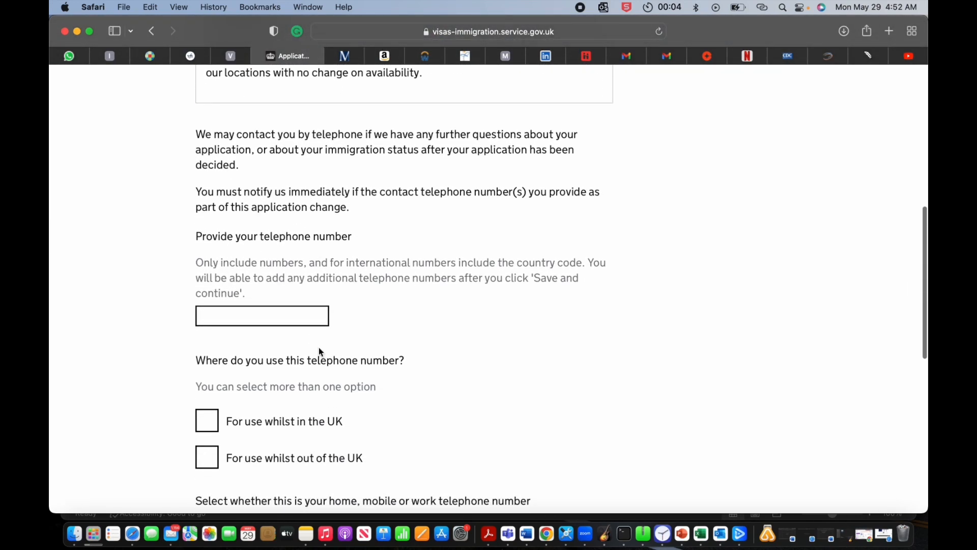
left_click(306, 316)
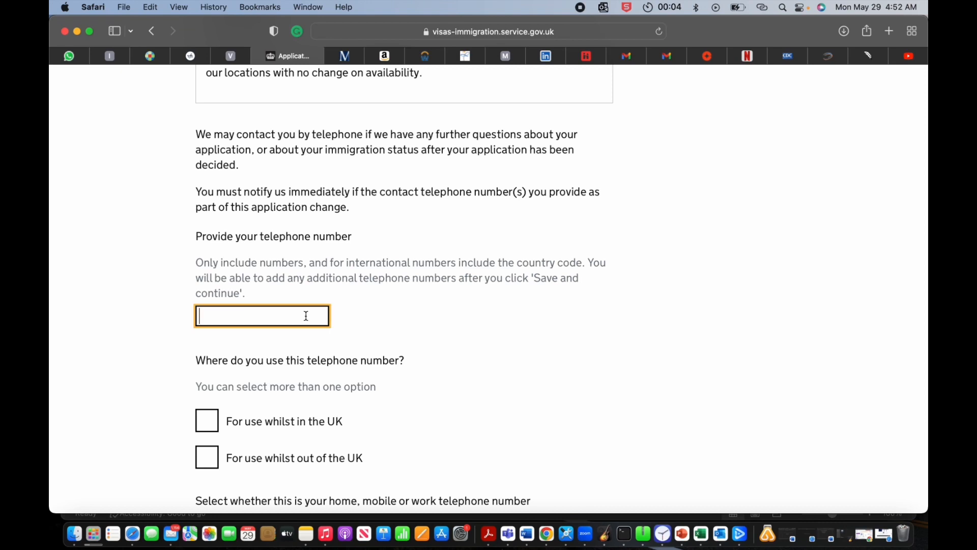
type("00000000000")
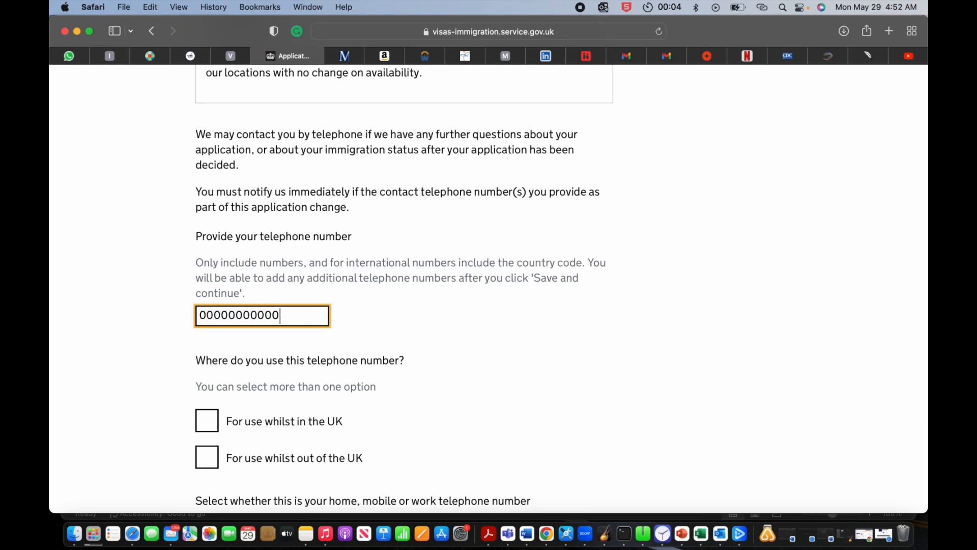
scroll(249, 393, "down", 2)
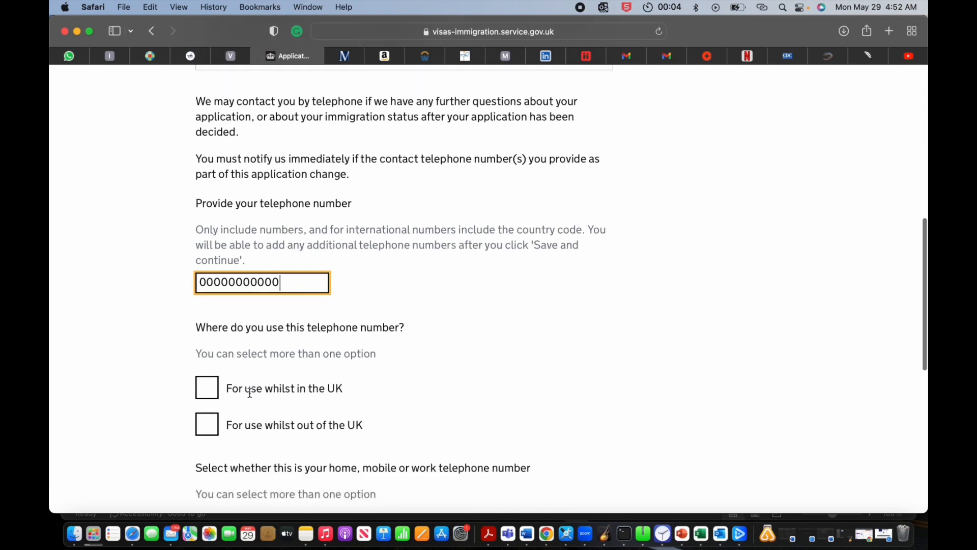
left_click(217, 395)
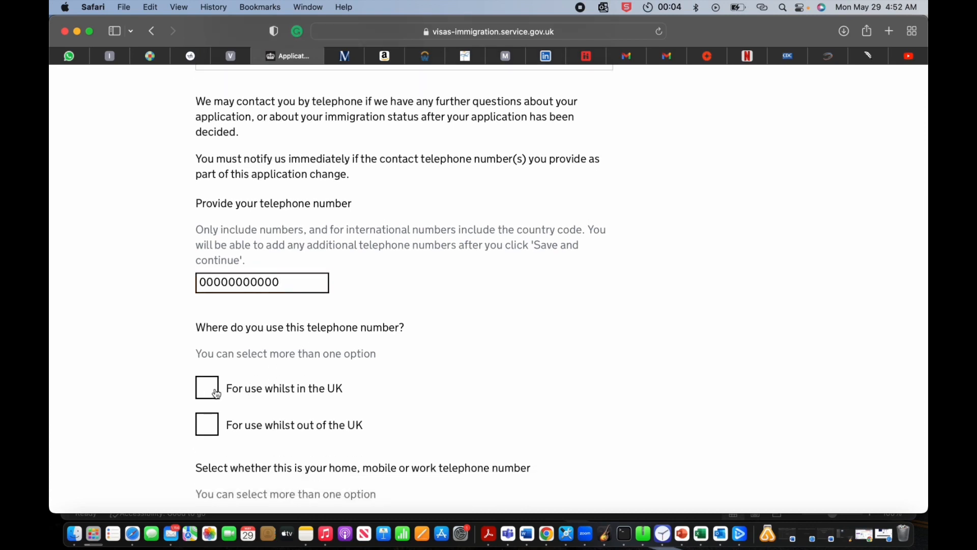
left_click(209, 429)
scroll(285, 443, "down", 10)
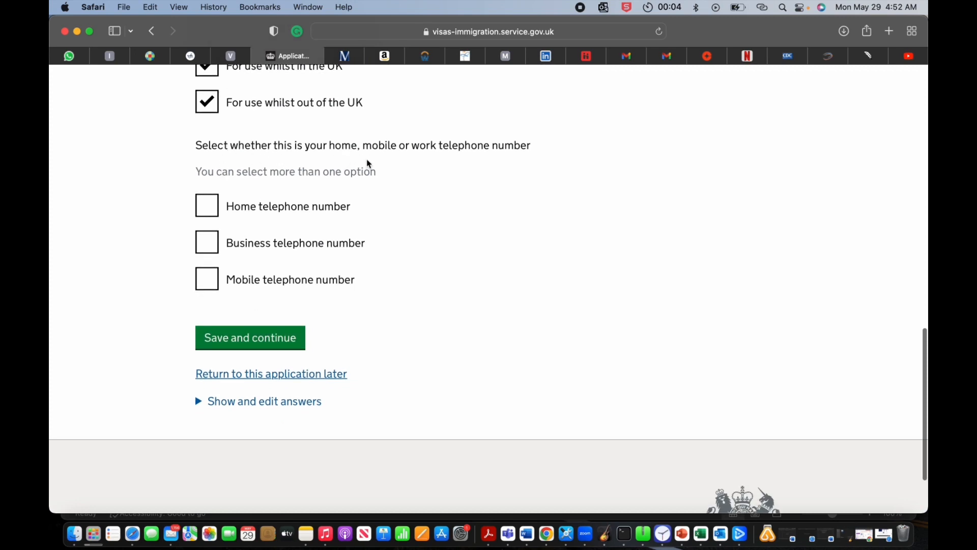
left_click(207, 206)
left_click(213, 279)
left_click(253, 339)
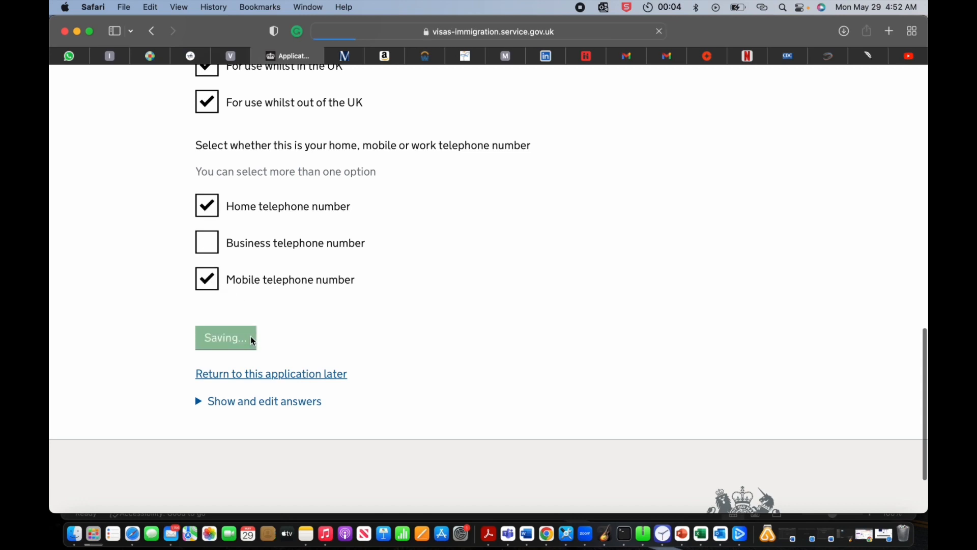
Step: Answer No to having other telephone numbers and save
scroll(249, 338, "down", 5)
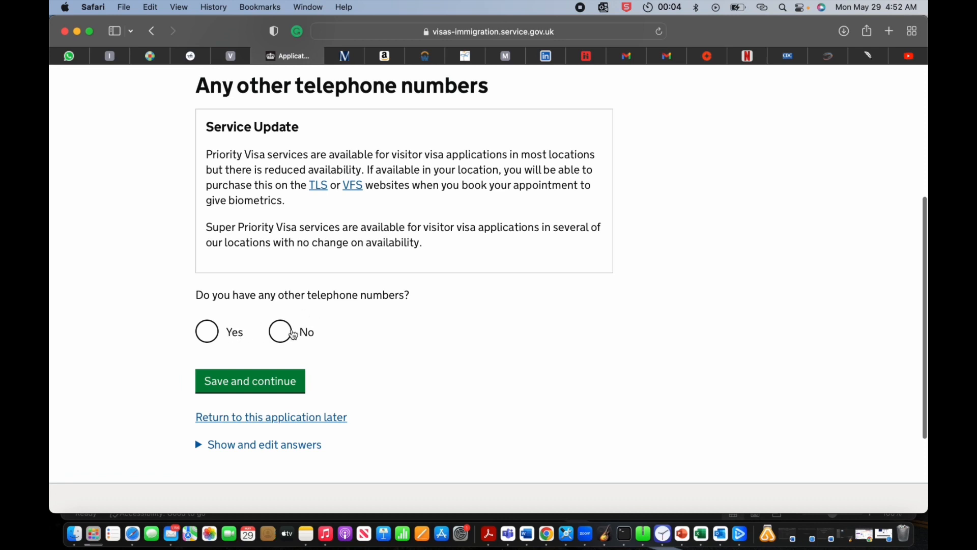
left_click(279, 332)
left_click(267, 390)
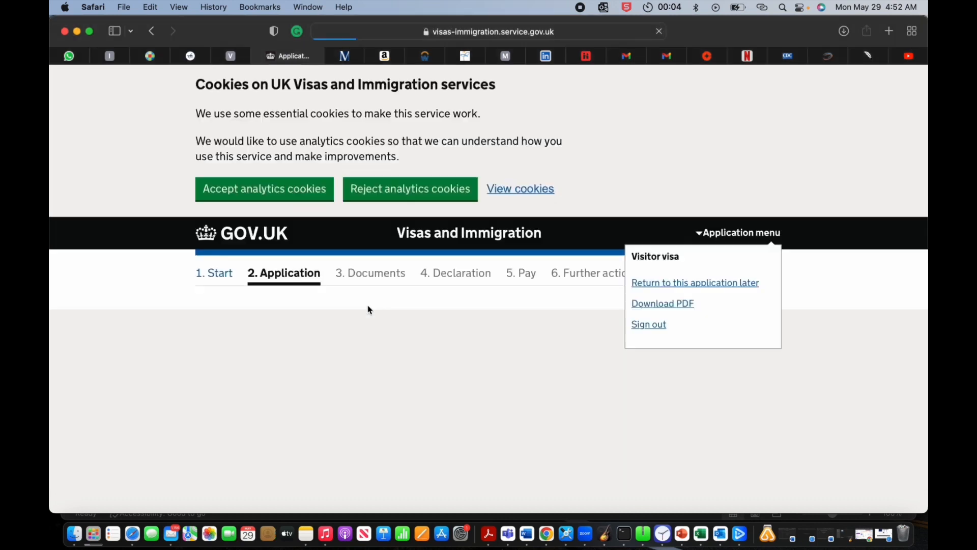
scroll(367, 305, "down", 5)
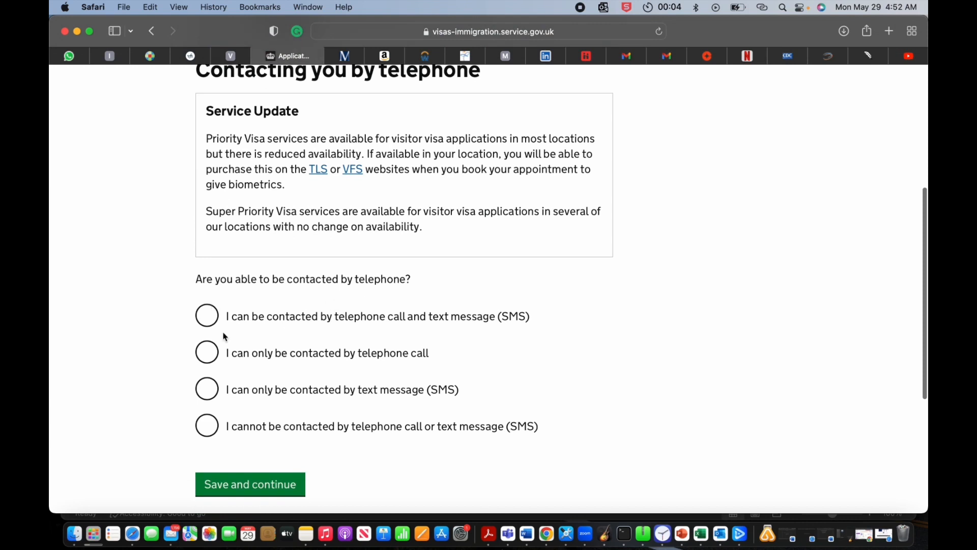
Step: Allow contact by both calls and SMS and save that choice
left_click(221, 325)
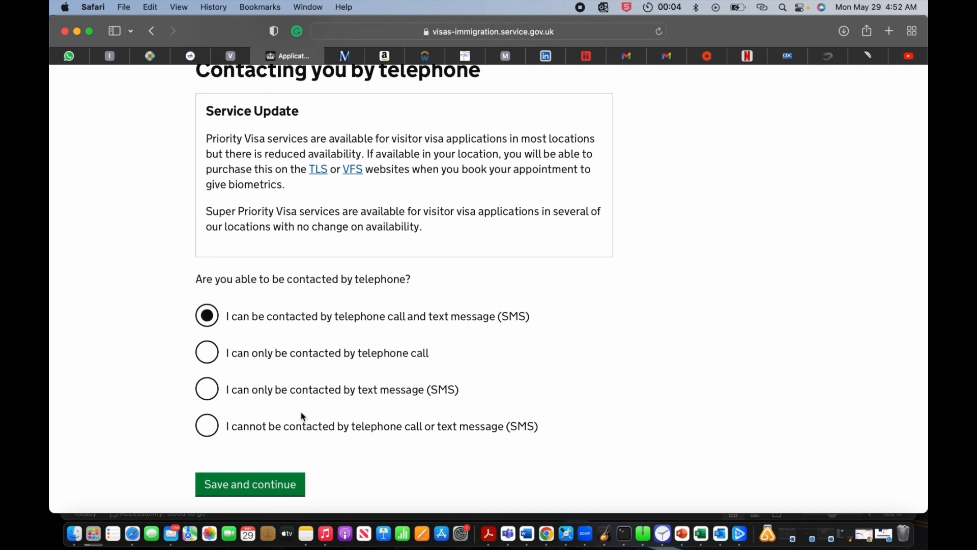
left_click(278, 491)
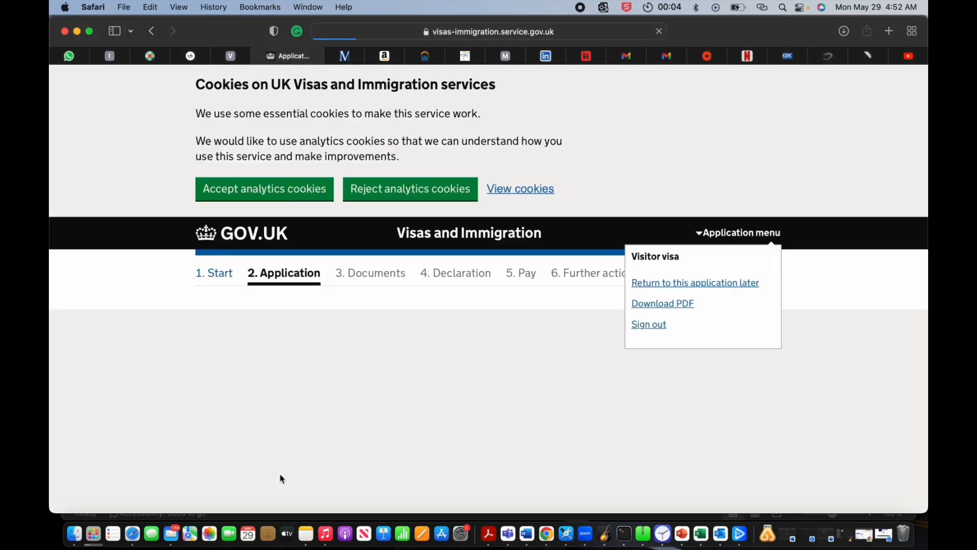
scroll(281, 479, "down", 10)
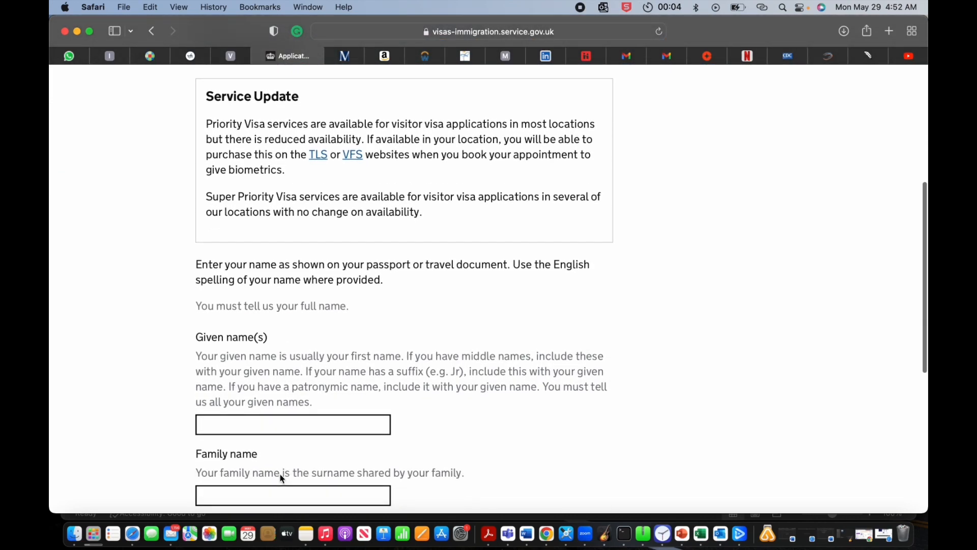
Step: Enter the applicant's given name and family name as on the passport, then save
left_click(291, 405)
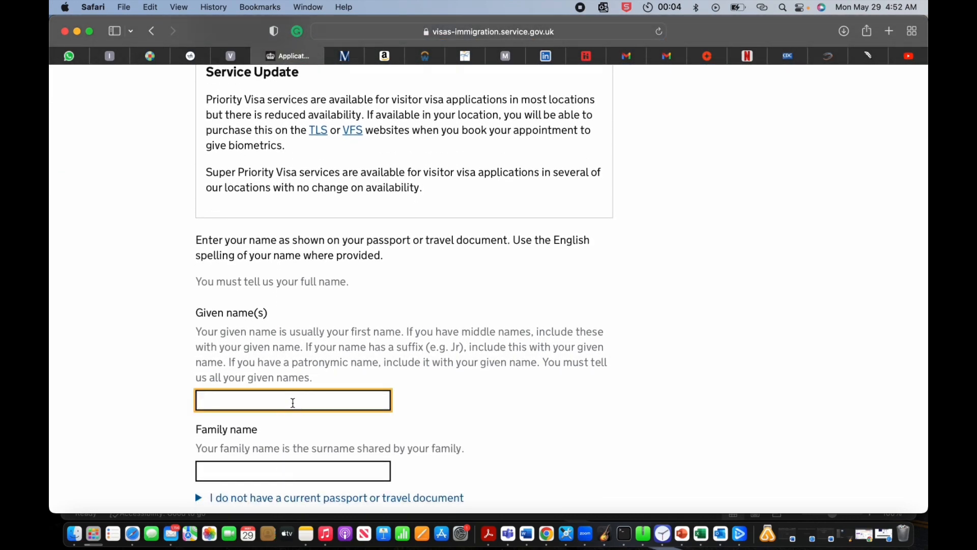
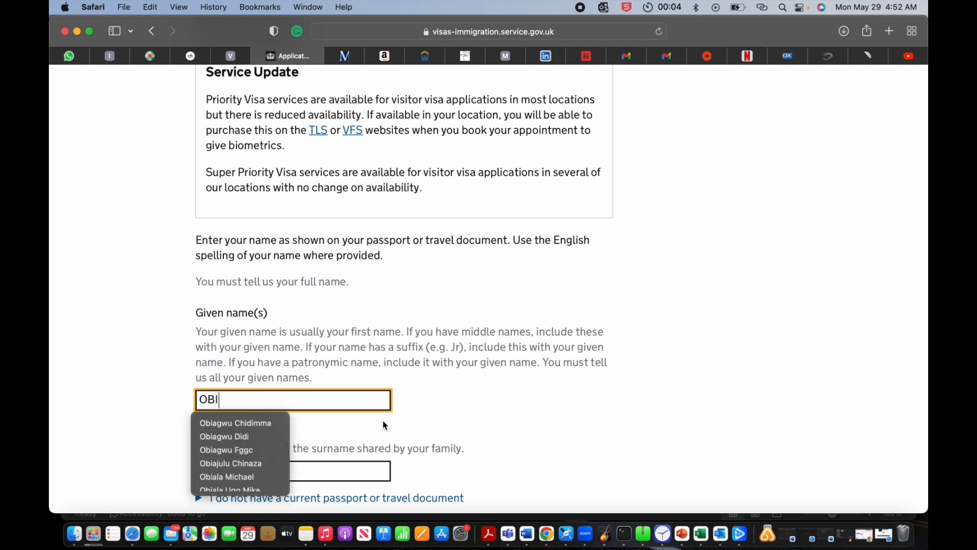
key("Tab")
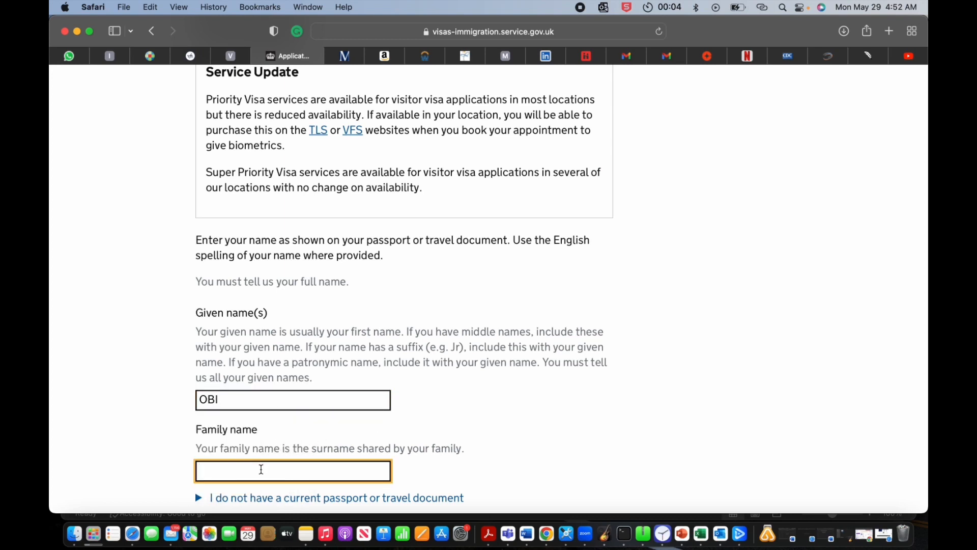
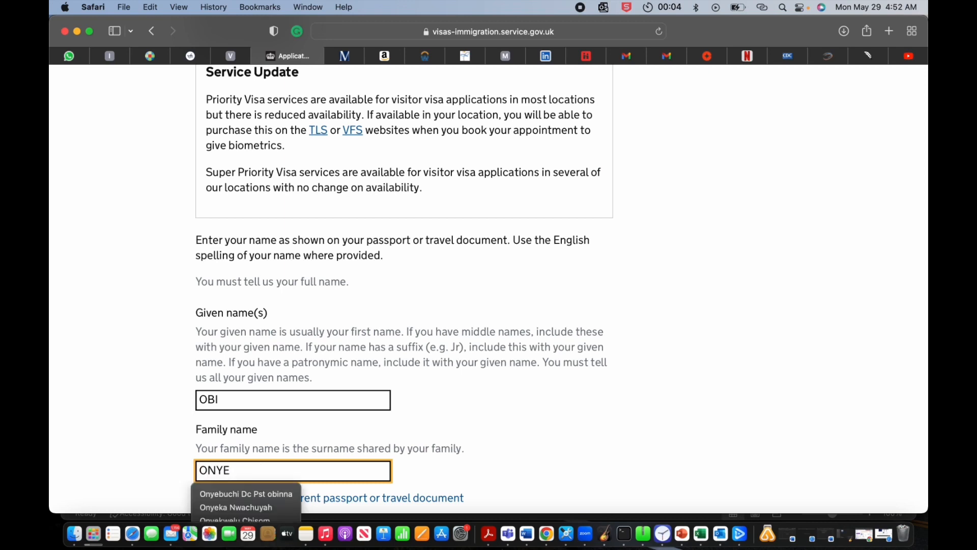
scroll(354, 397, "down", 8)
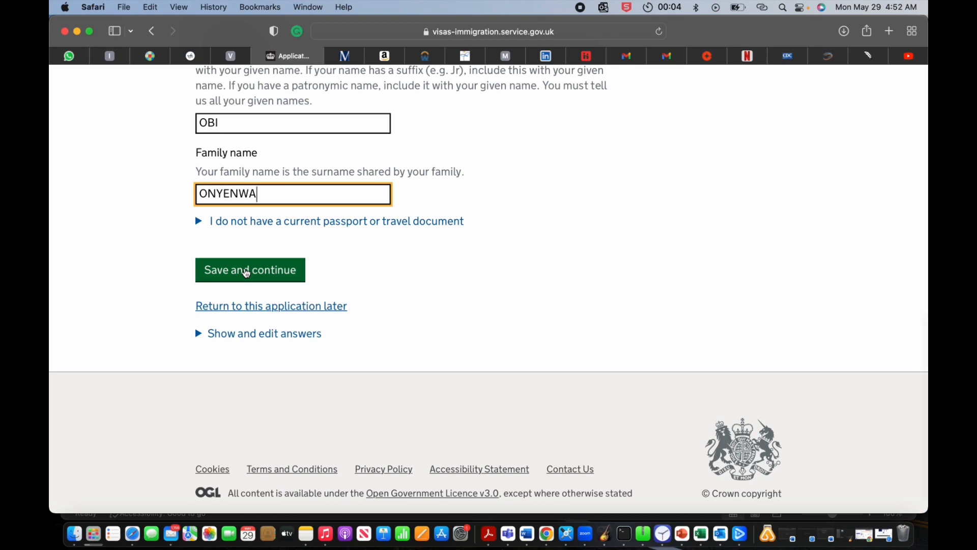
left_click(246, 274)
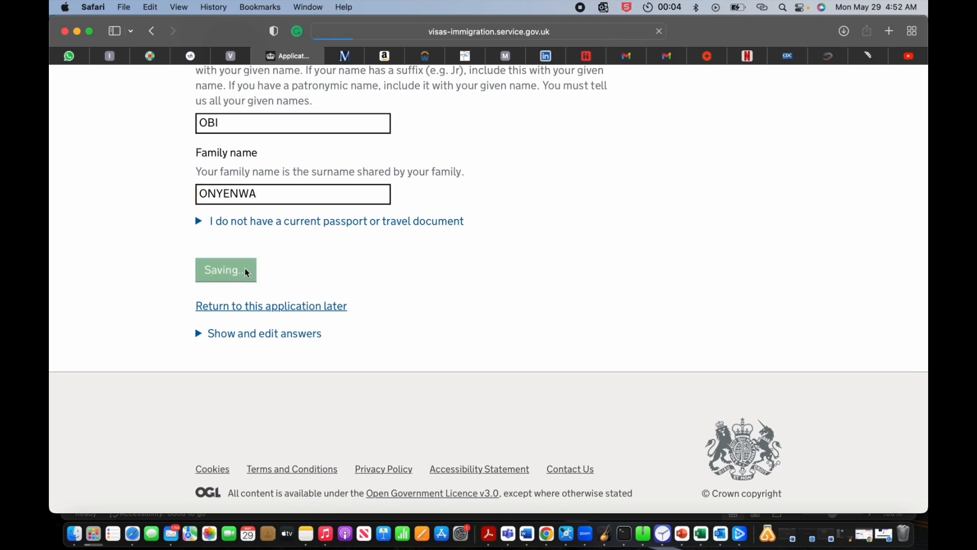
Step: Answer No to having other names and save
scroll(249, 281, "down", 8)
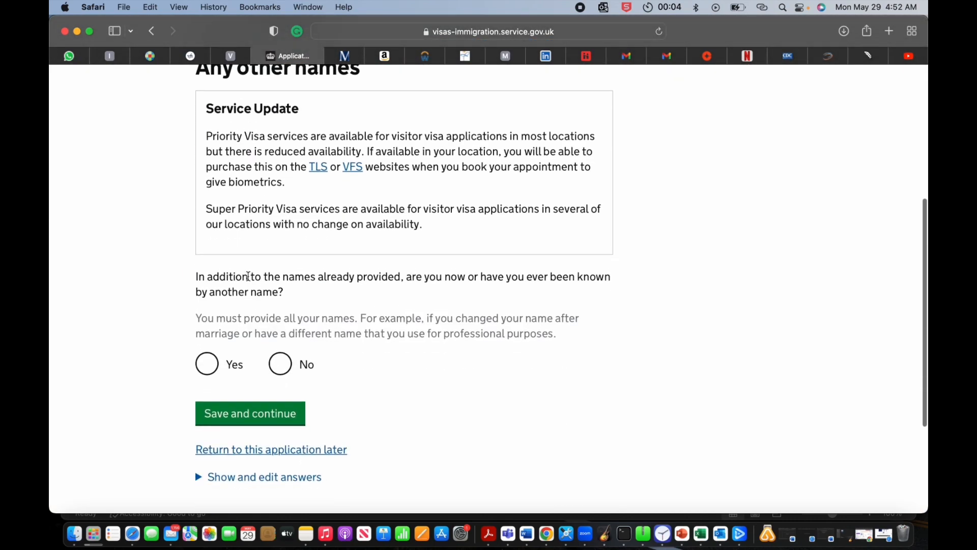
left_click(281, 370)
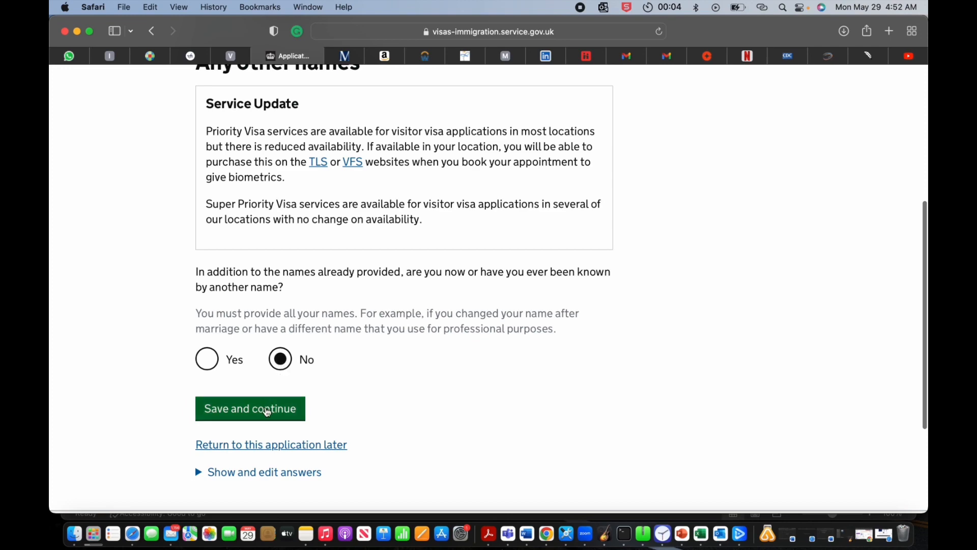
left_click(267, 408)
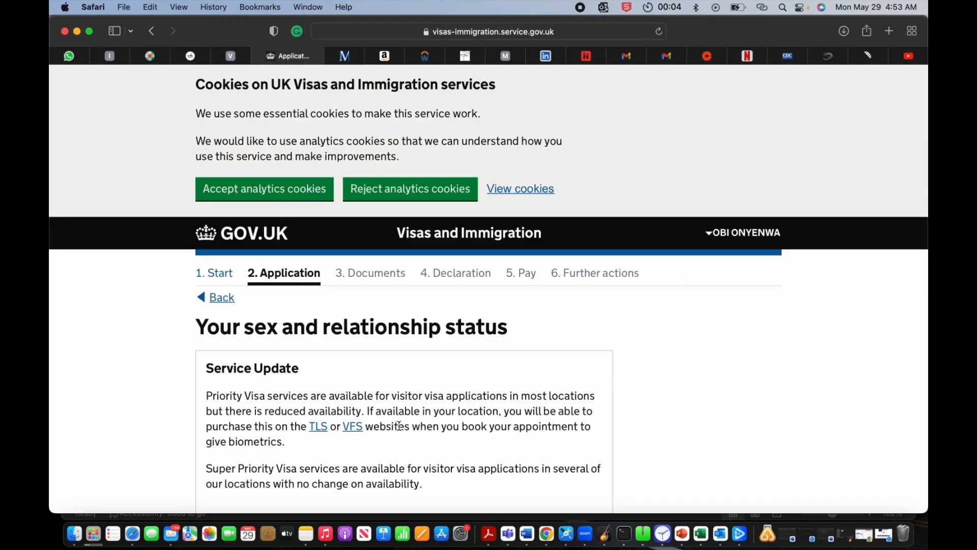
Step: Set sex to Female and relationship status to Single, then save
scroll(400, 426, "down", 8)
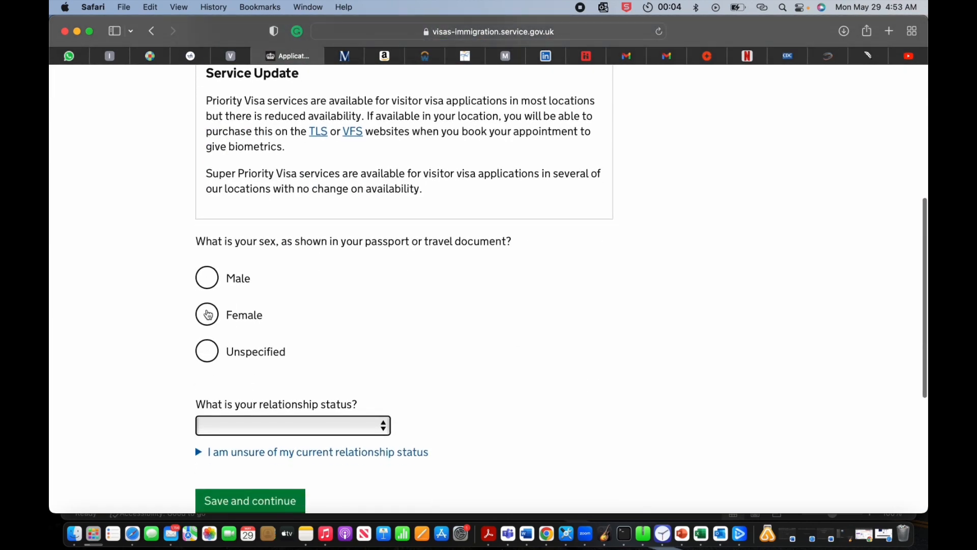
left_click(212, 315)
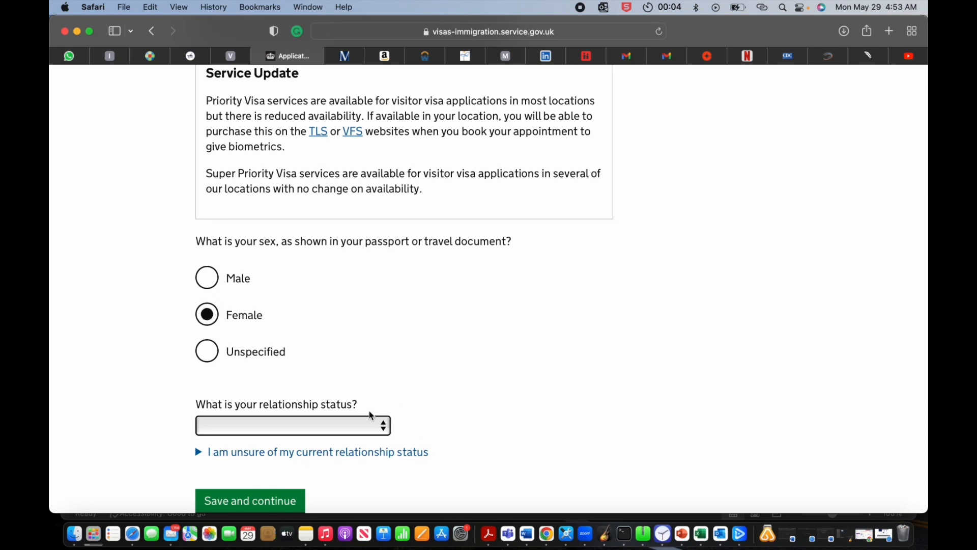
left_click(376, 430)
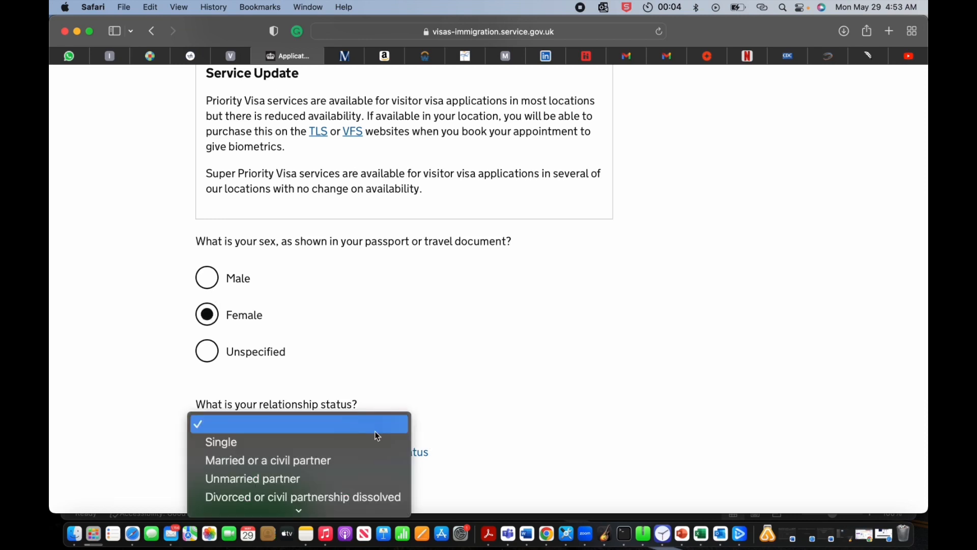
left_click(344, 441)
scroll(396, 437, "down", 2)
left_click(286, 443)
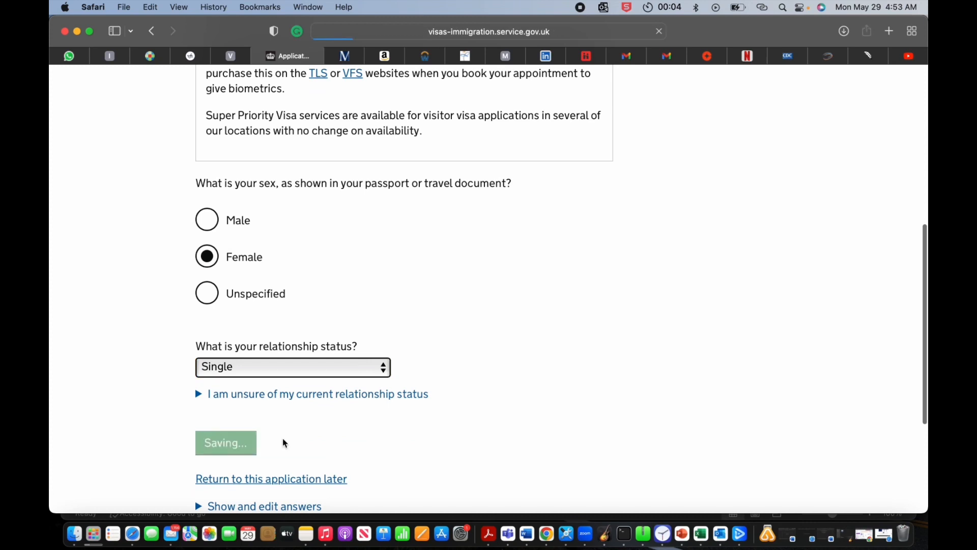
Step: Enter the applicant's first address line, town, state and postal code
scroll(283, 443, "down", 5)
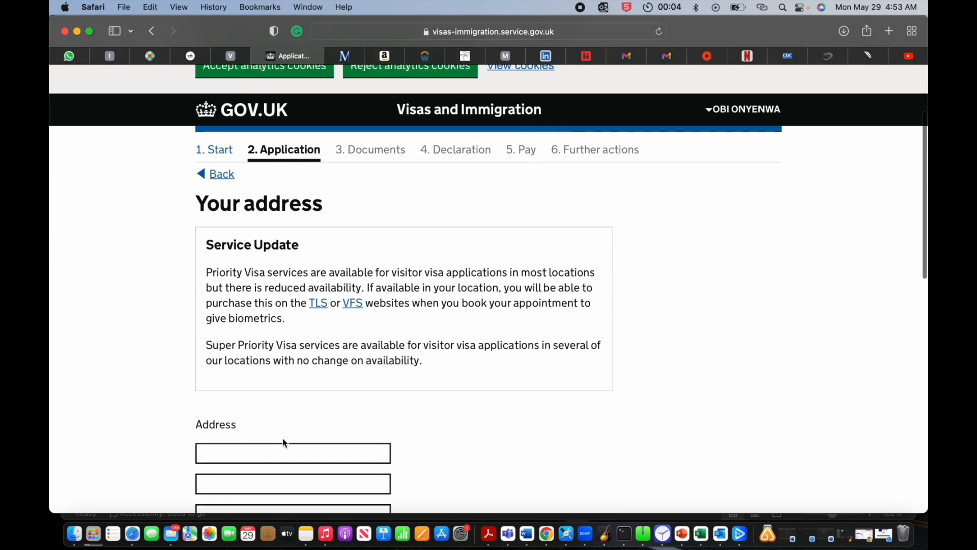
left_click(295, 384)
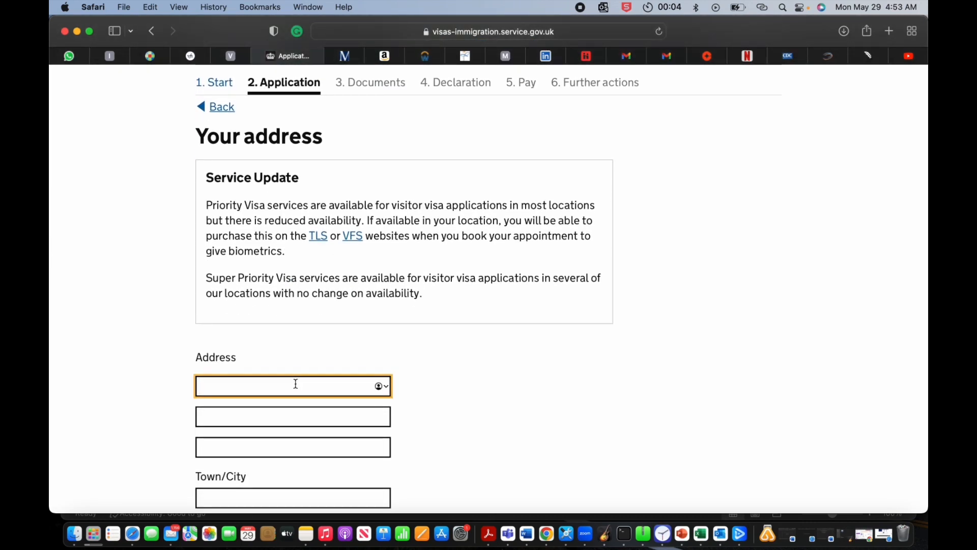
scroll(308, 318, "down", 5)
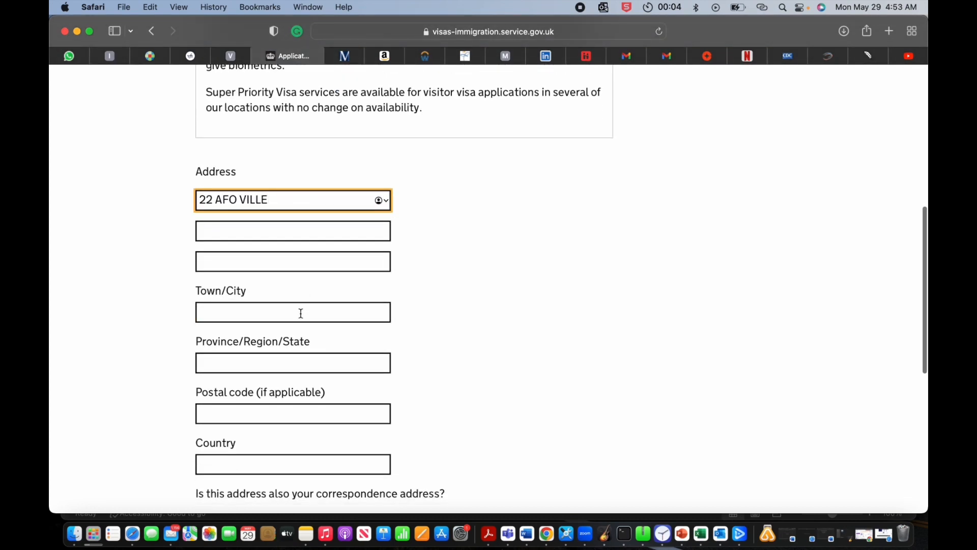
left_click(301, 313)
type("CHICAGO")
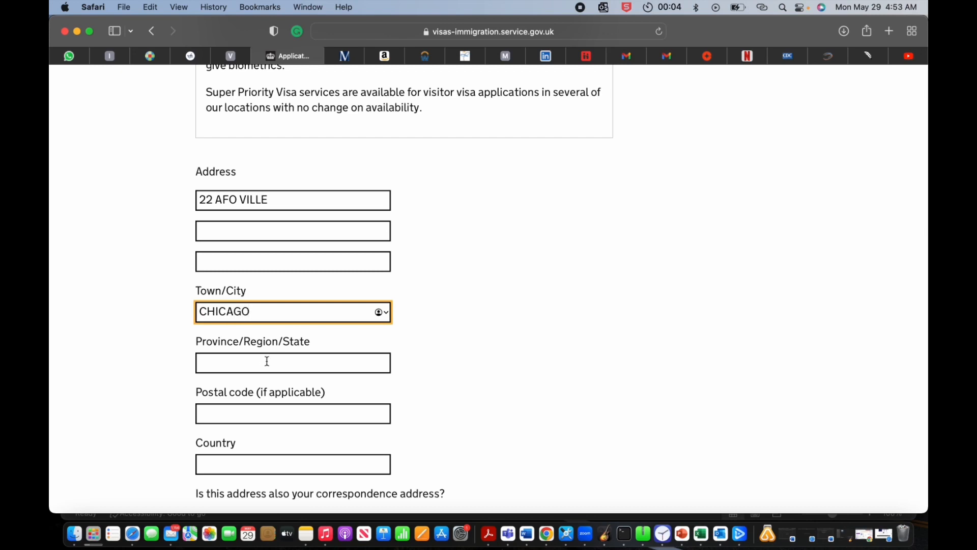
left_click(263, 368)
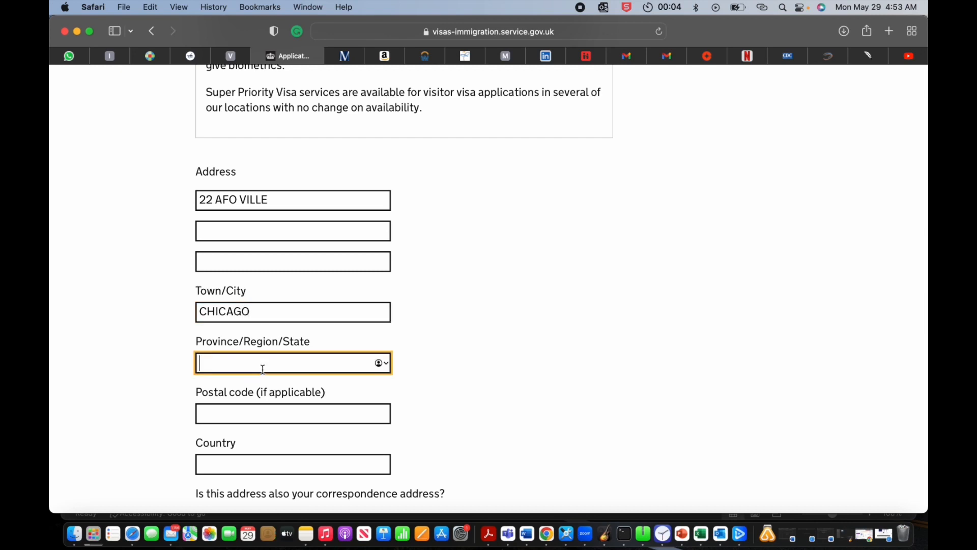
type("ILLINOIS")
left_click(242, 413)
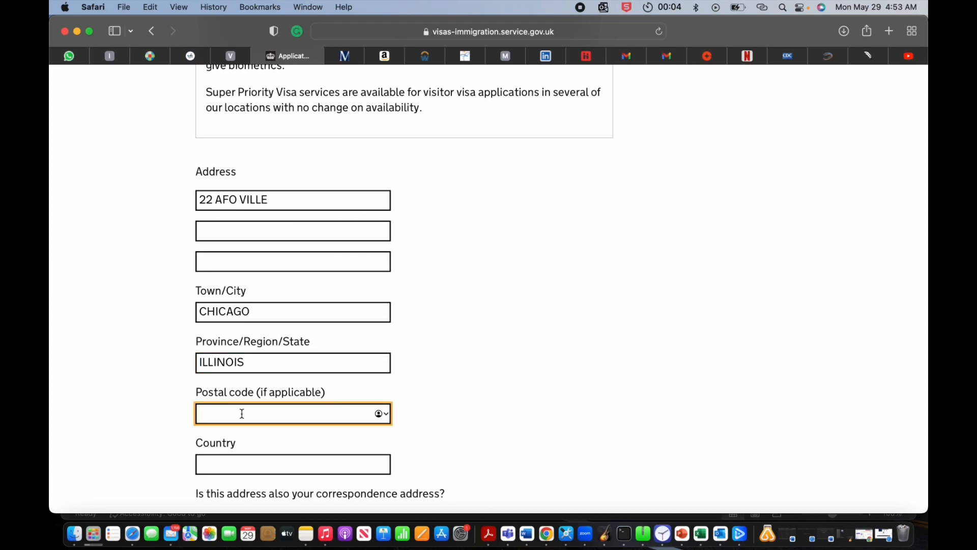
type("61920")
Step: Set country to United States of America, fix the postal code, mark as correspondence address, save
scroll(225, 465, "down", 2)
left_click(241, 411)
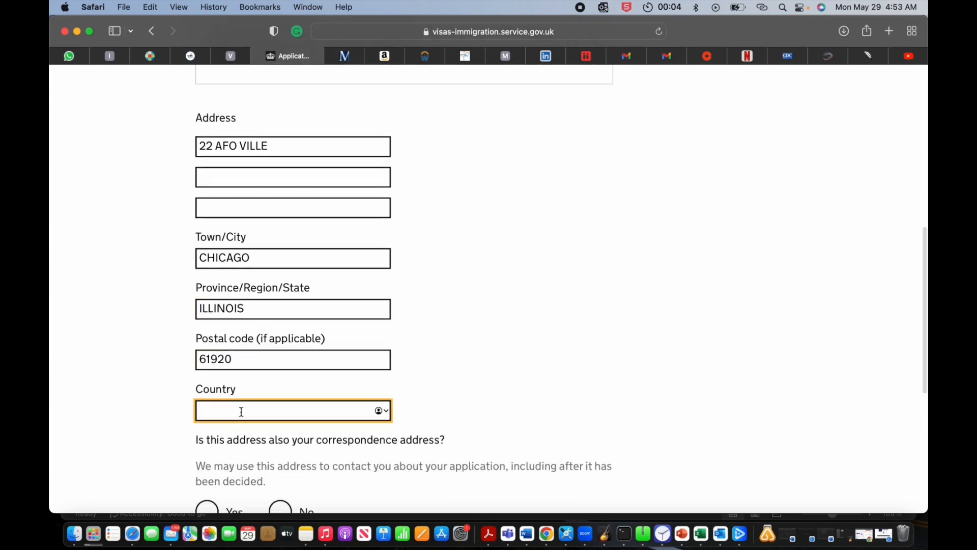
type("UNI")
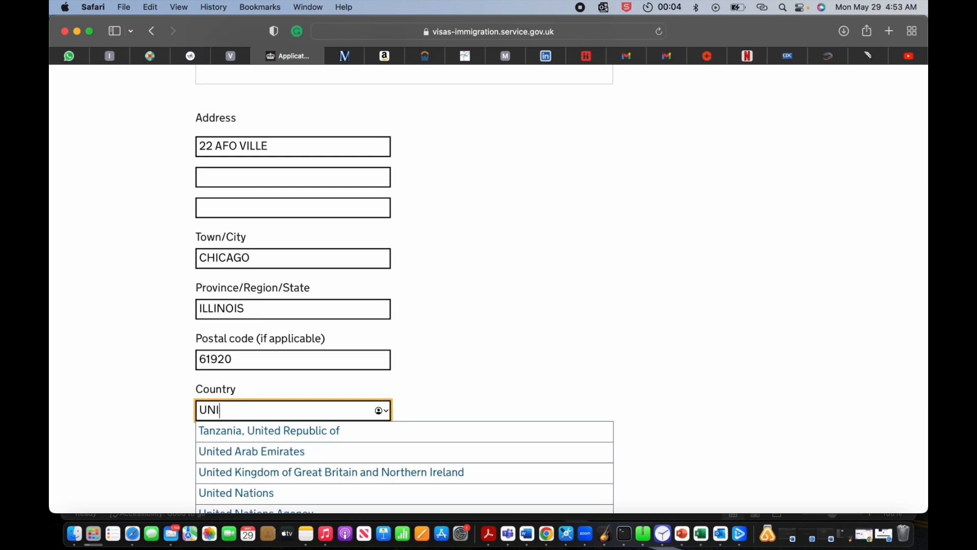
type("TED SAT")
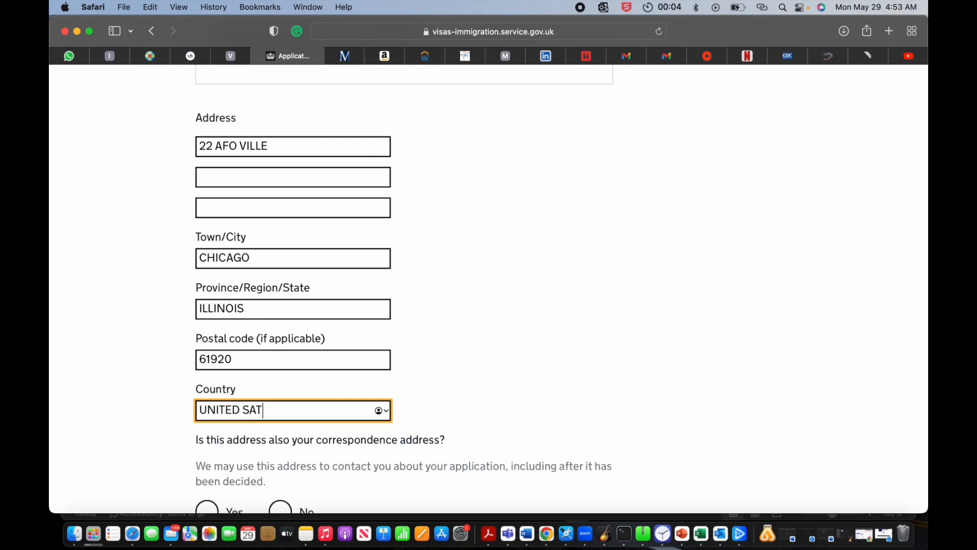
key("BackSpace")
key("BackSpace")
type("TATES")
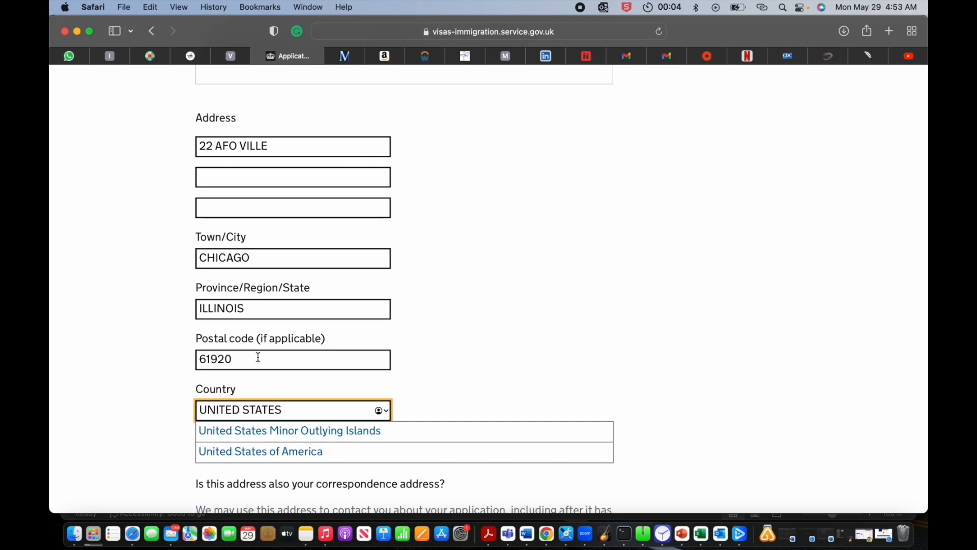
left_click(258, 357)
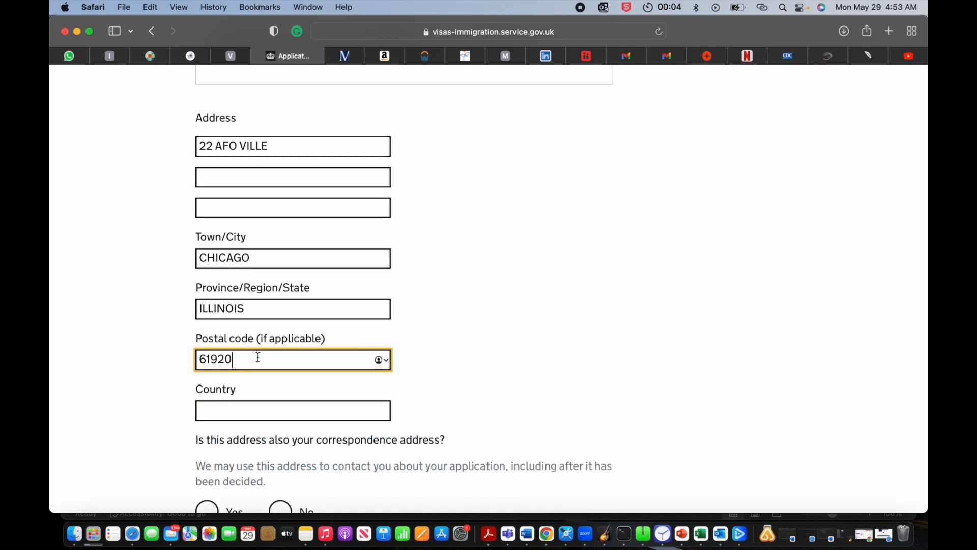
key("BackSpace")
key("BackSpace")
type("2")
left_click(256, 404)
type("UNITE")
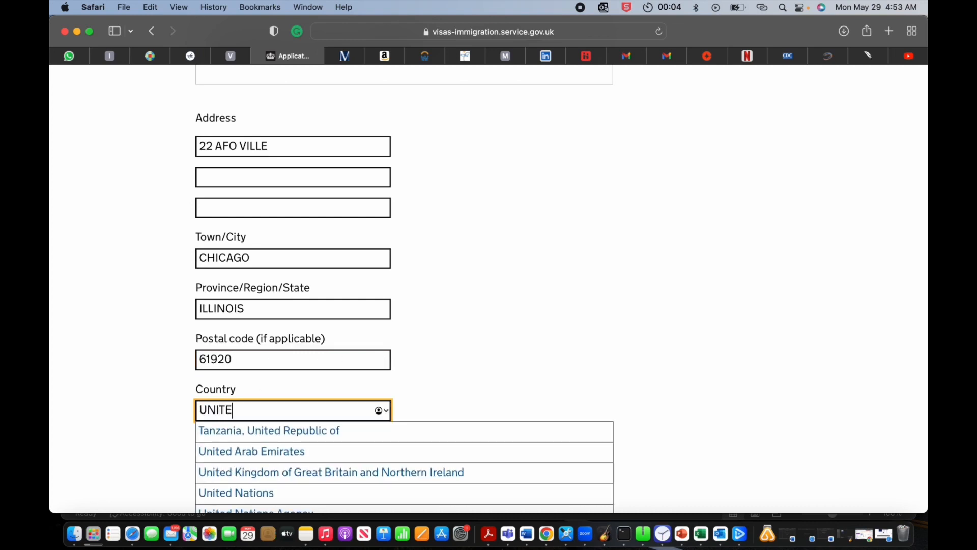
type("D SATE")
key("BackSpace")
key("BackSpace")
key("BackSpace")
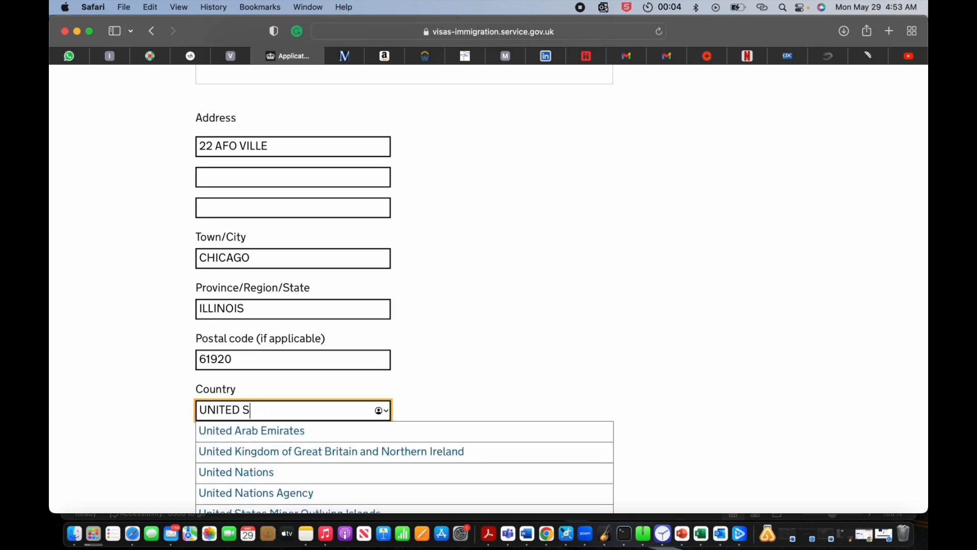
type("TA")
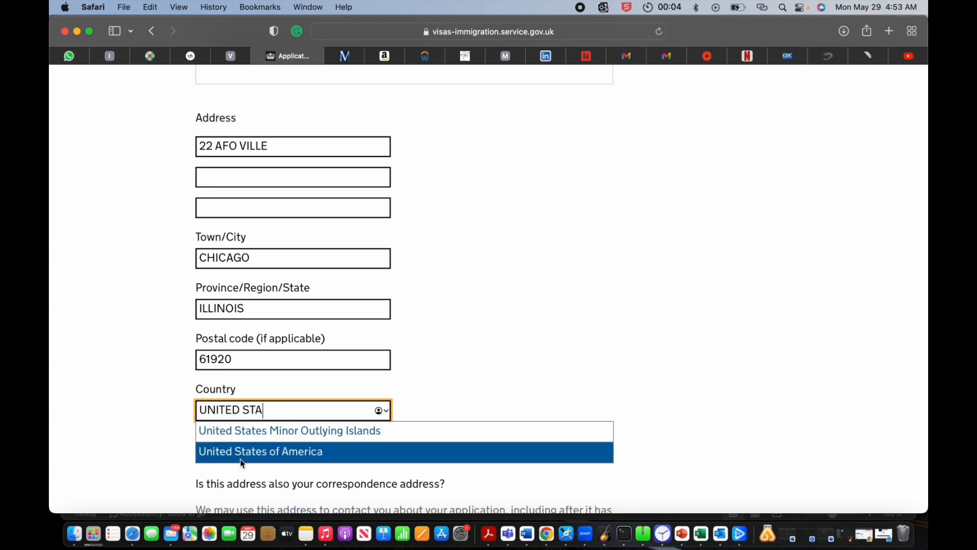
left_click(242, 453)
scroll(290, 443, "down", 5)
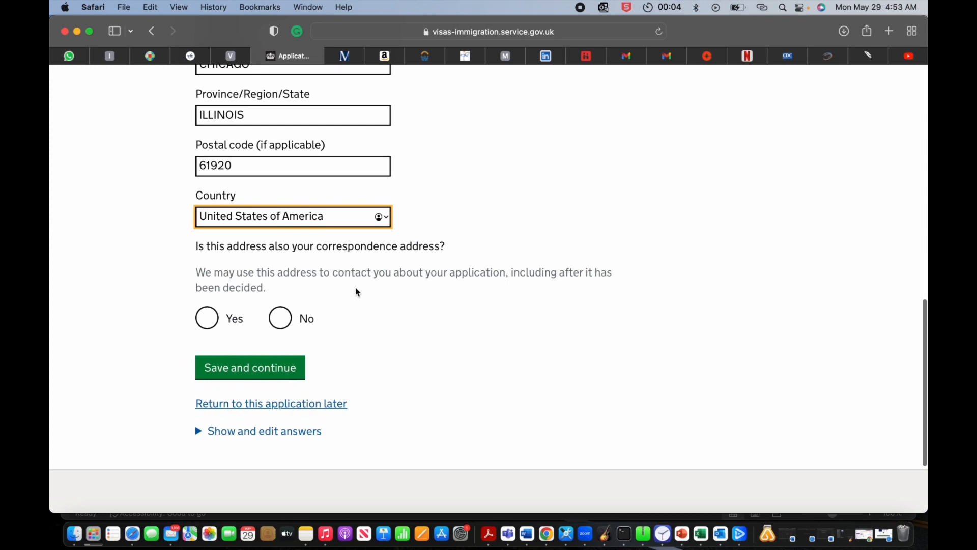
left_click(202, 318)
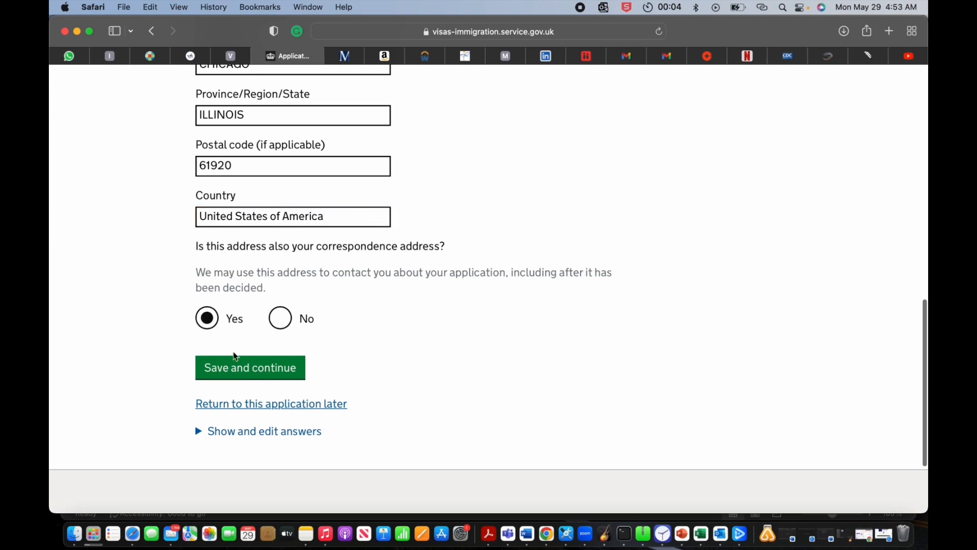
left_click(239, 367)
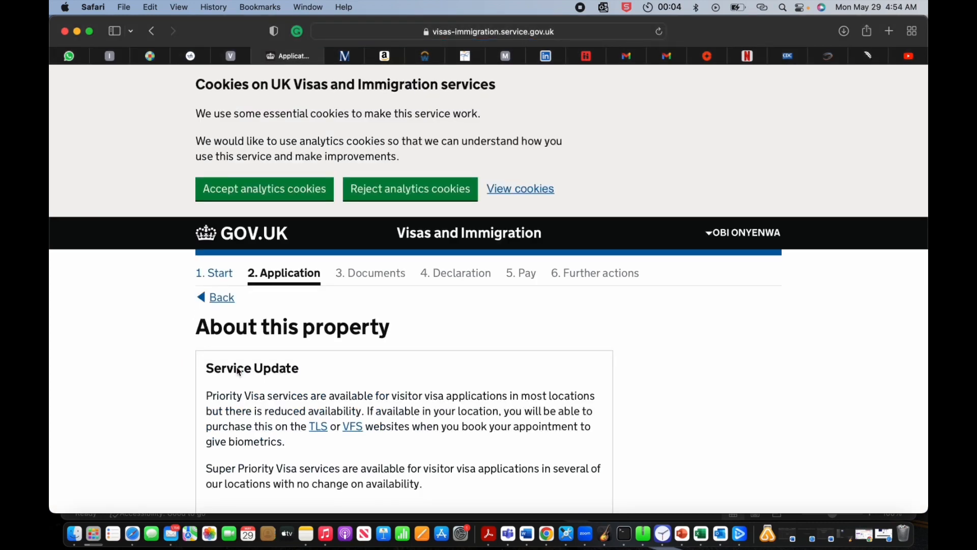
Step: Record 2 years lived at the address and 'I rent it', then save
scroll(238, 371, "down", 5)
scroll(239, 372, "down", 3)
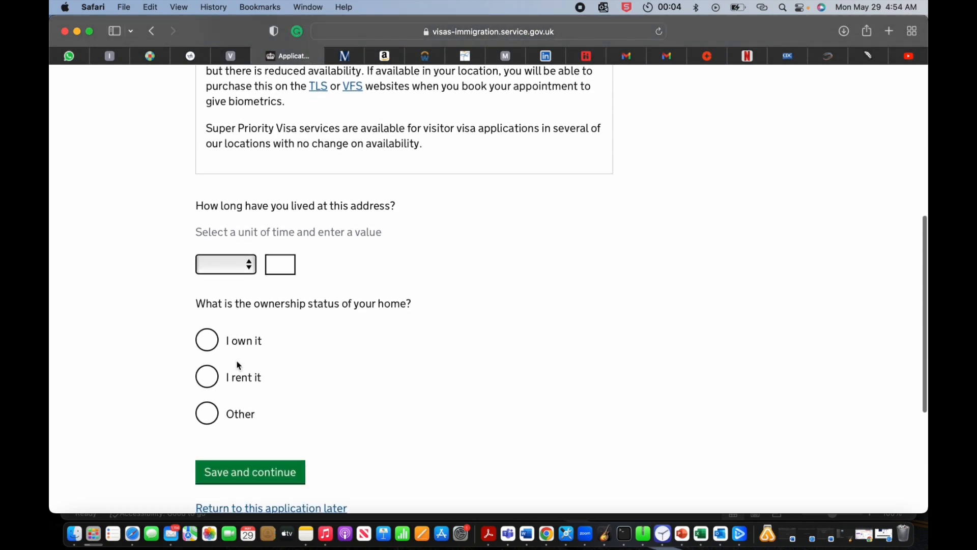
left_click(246, 265)
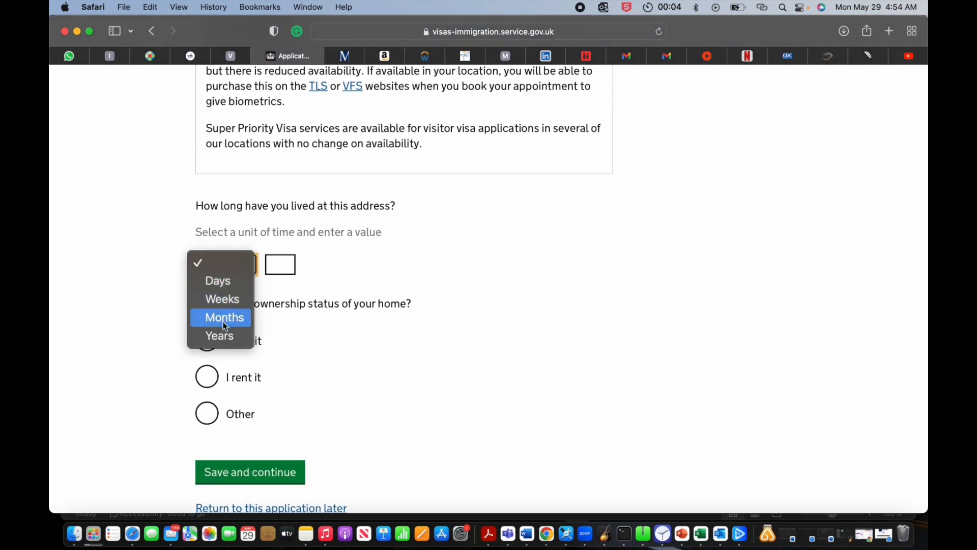
left_click(221, 335)
left_click(288, 263)
type("2")
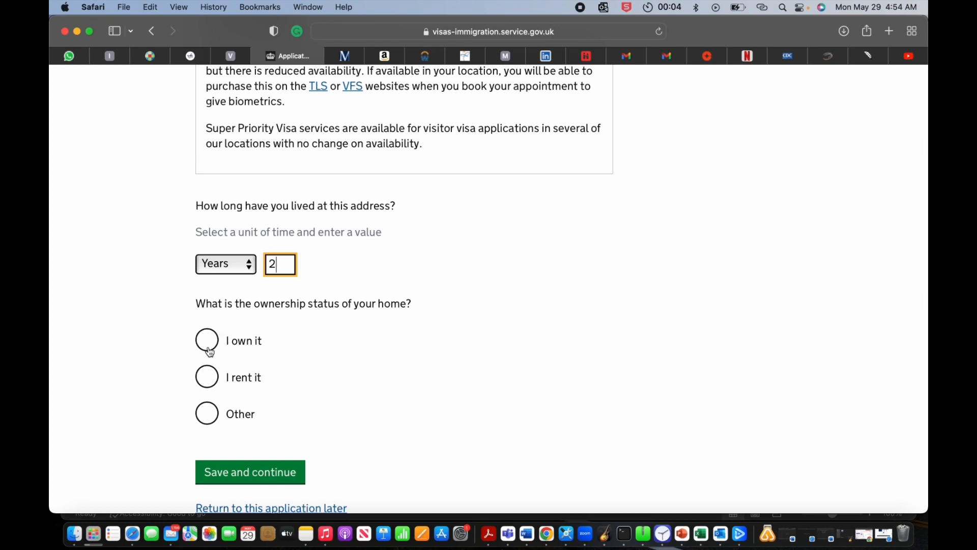
left_click(207, 377)
left_click(246, 472)
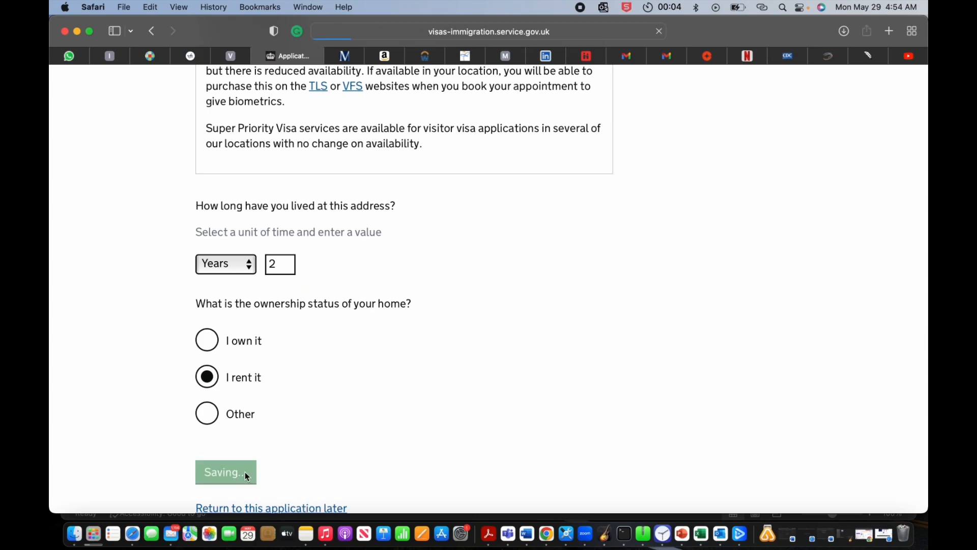
Step: Enter the passport number and issuing authority NIGERIA
scroll(246, 472, "down", 8)
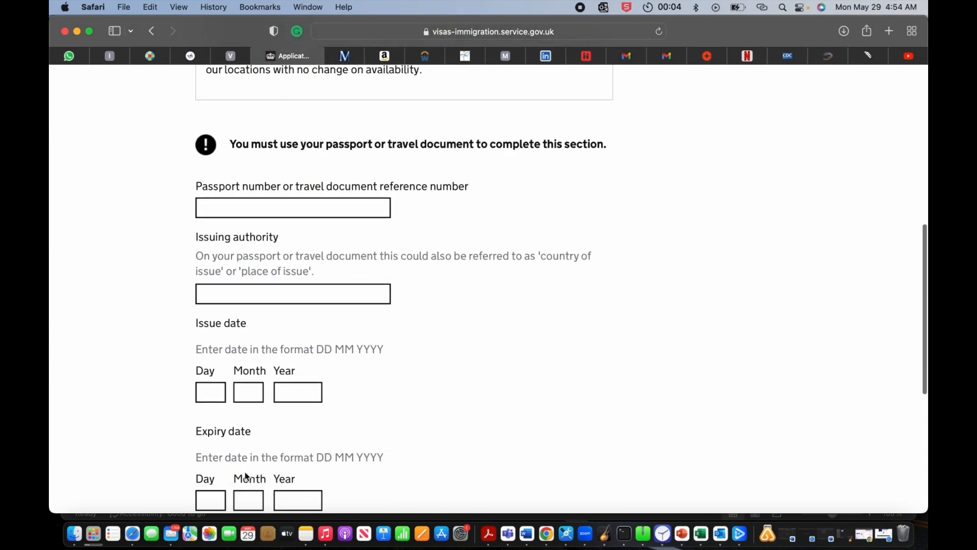
left_click(282, 215)
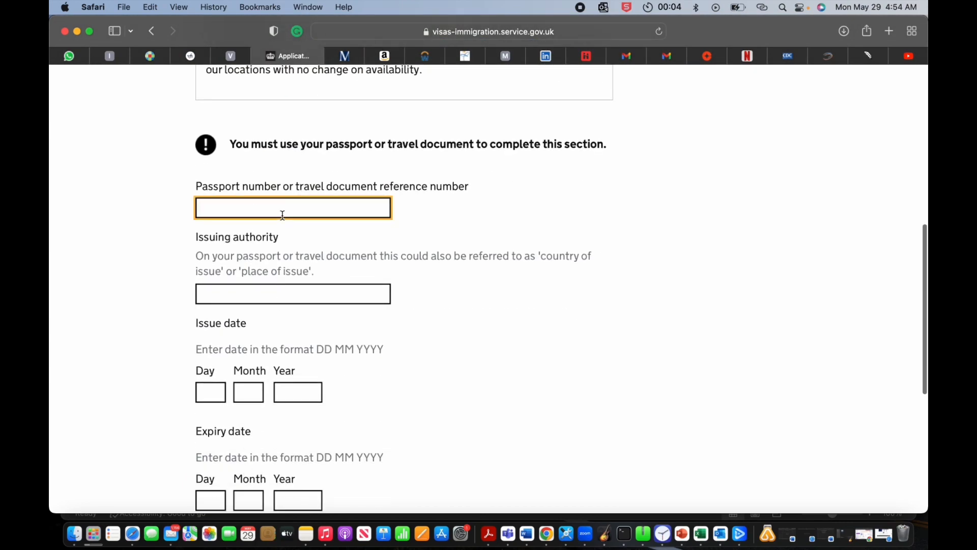
type("0000000000")
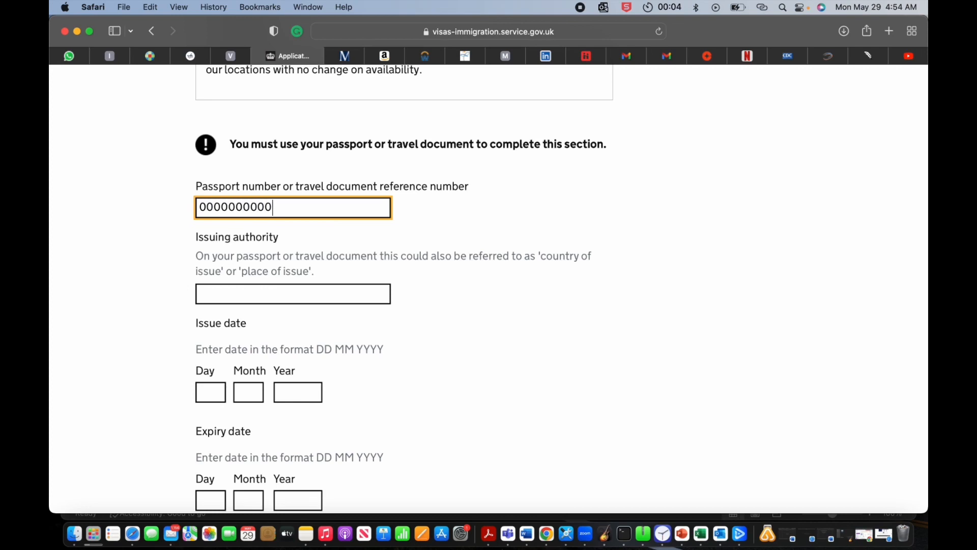
left_click(258, 295)
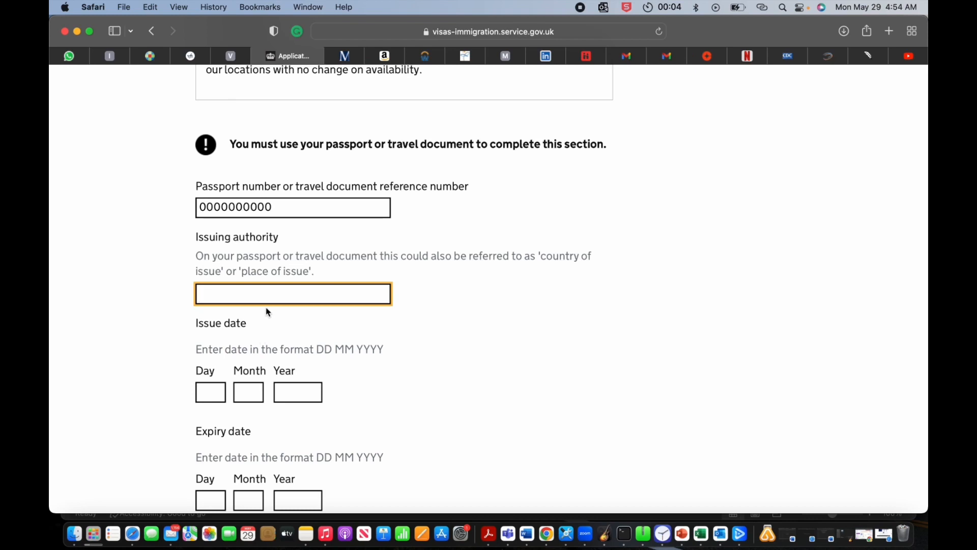
type("NIGERIA")
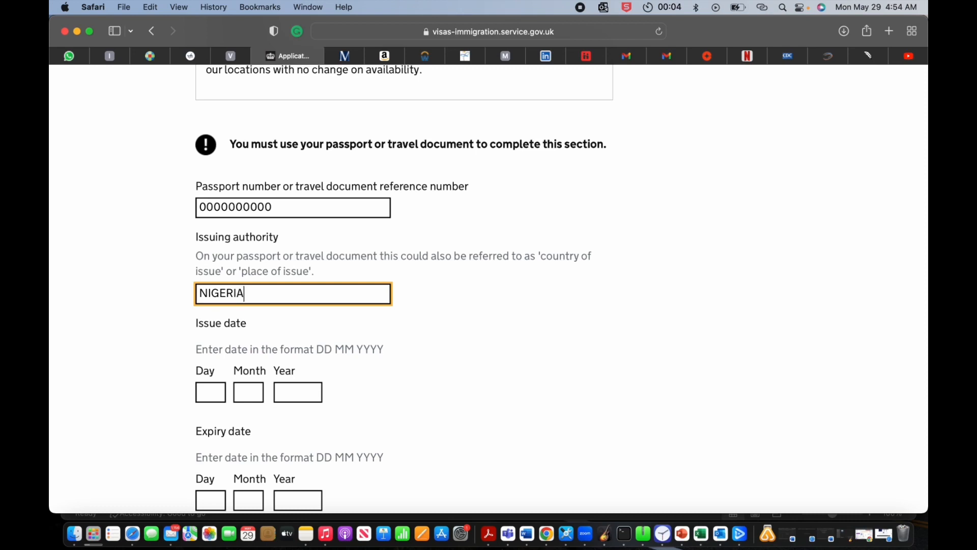
Step: Enter passport issue date 22/05/2023, correcting the mistyped year 2025
left_click(219, 397)
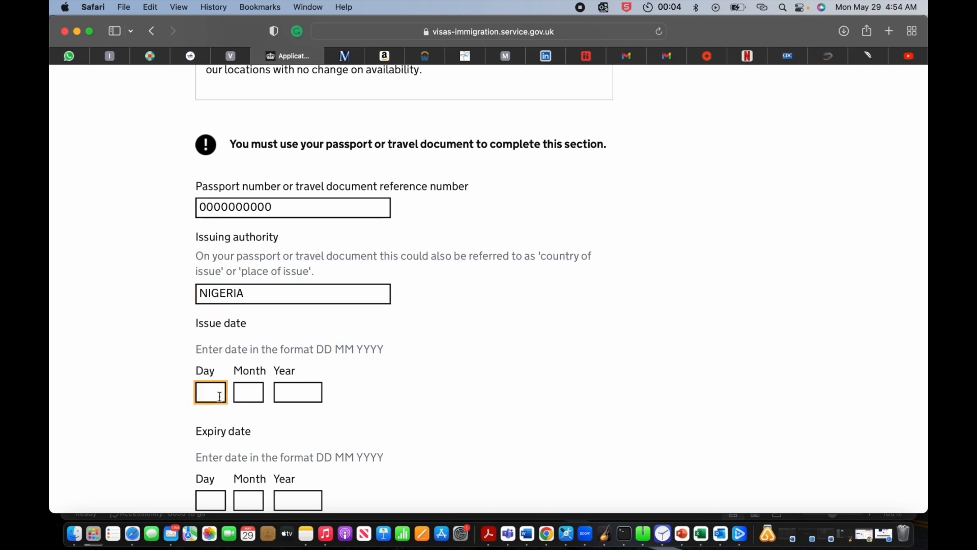
type("22")
left_click(255, 395)
type("0")
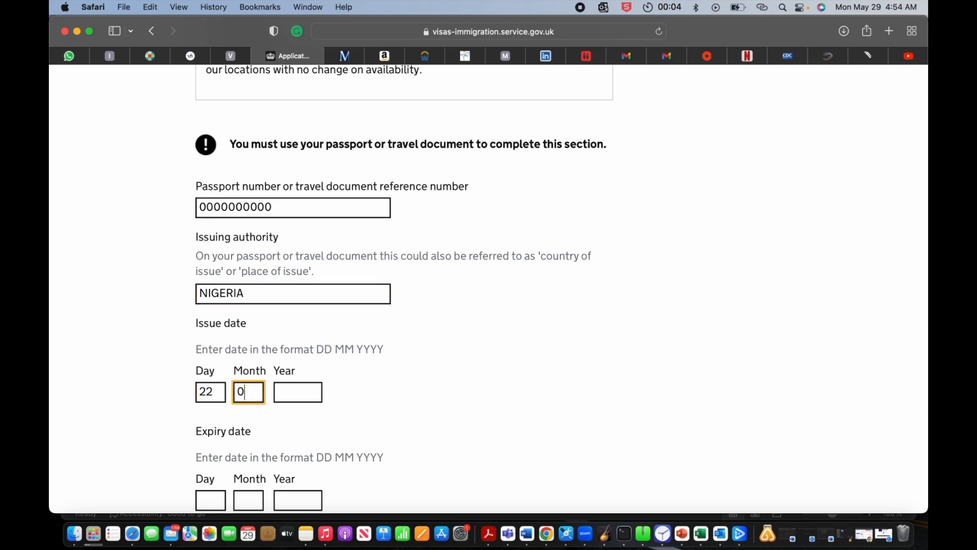
type("5")
left_click(275, 393)
type("202")
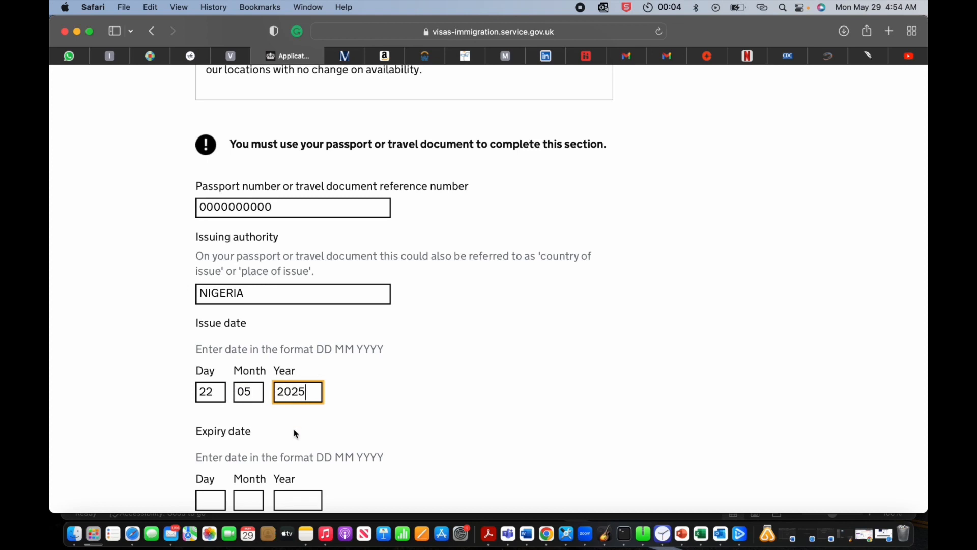
type("5")
scroll(296, 433, "down", 3)
left_click(213, 384)
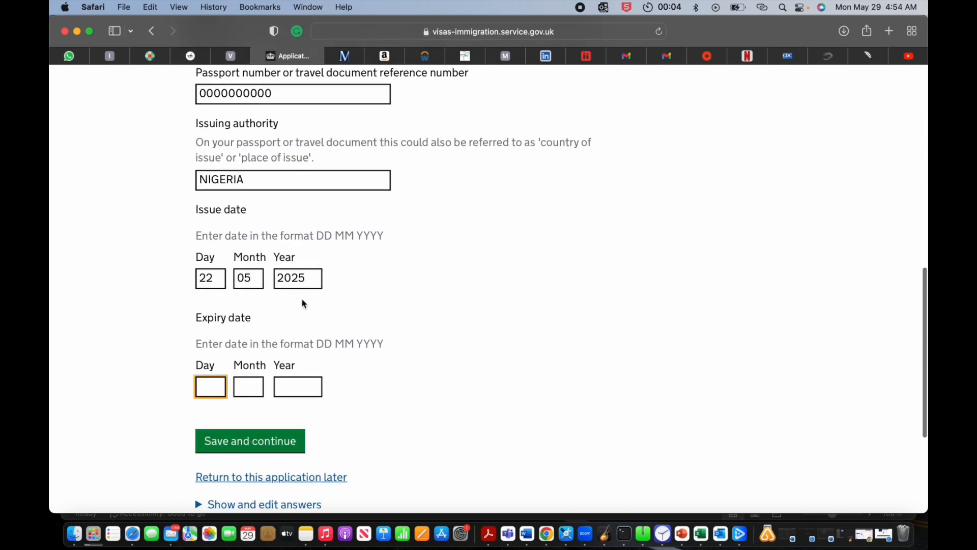
left_click(307, 278)
key("BackSpace")
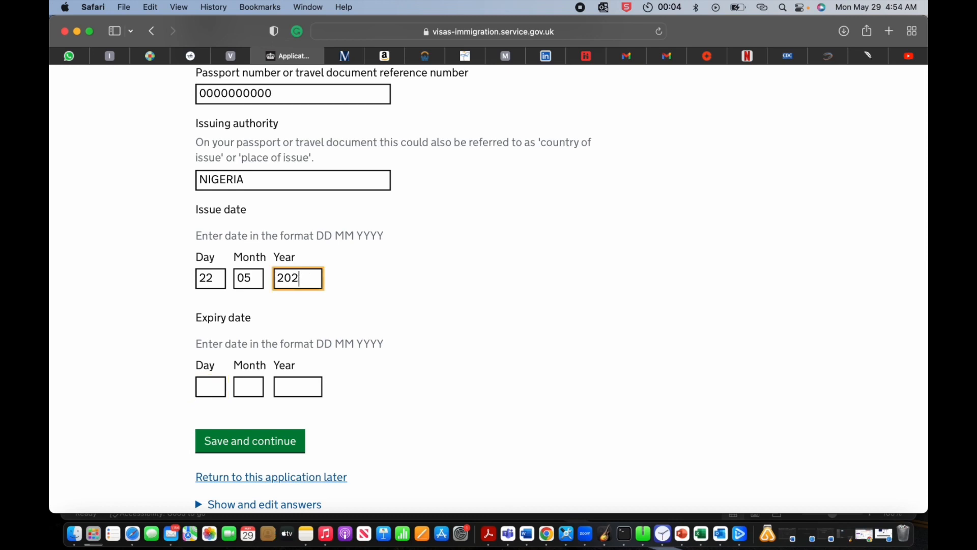
type("3")
Step: Enter passport expiry date 22/05/2024 and save the passport details
left_click(220, 388)
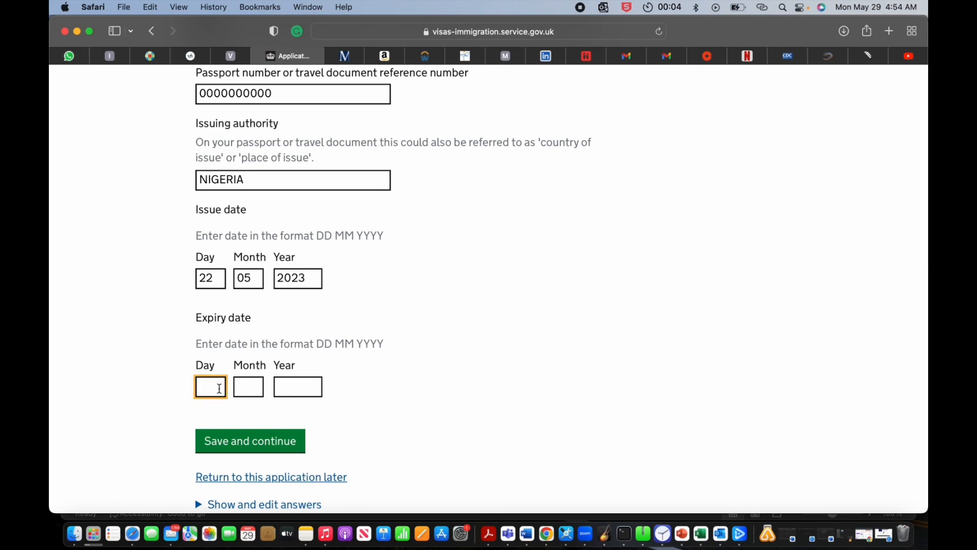
type("22")
left_click(254, 385)
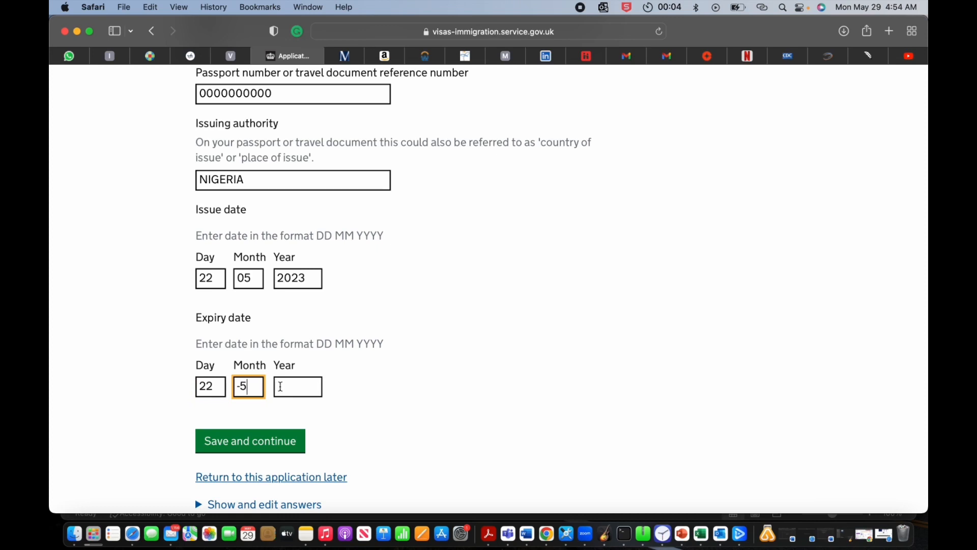
key("BackSpace")
key("BackSpace")
left_click(302, 388)
type("2024")
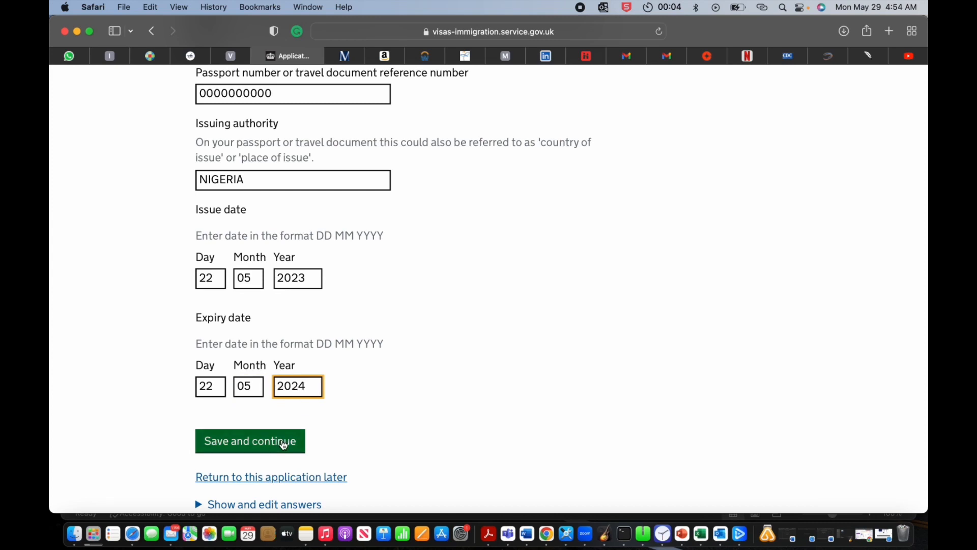
left_click(284, 445)
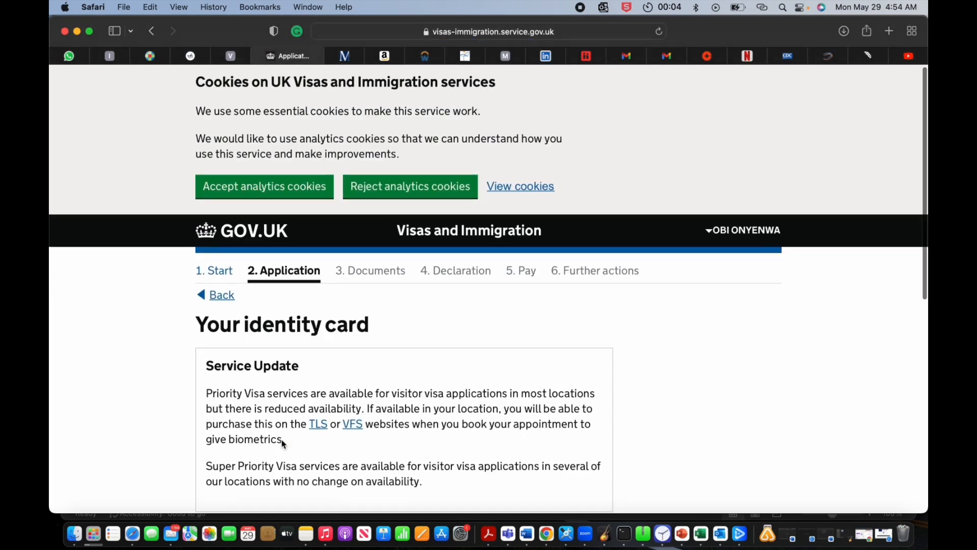
Step: Answer No to having a national identity card and save
scroll(282, 439, "down", 10)
scroll(282, 439, "up", 6)
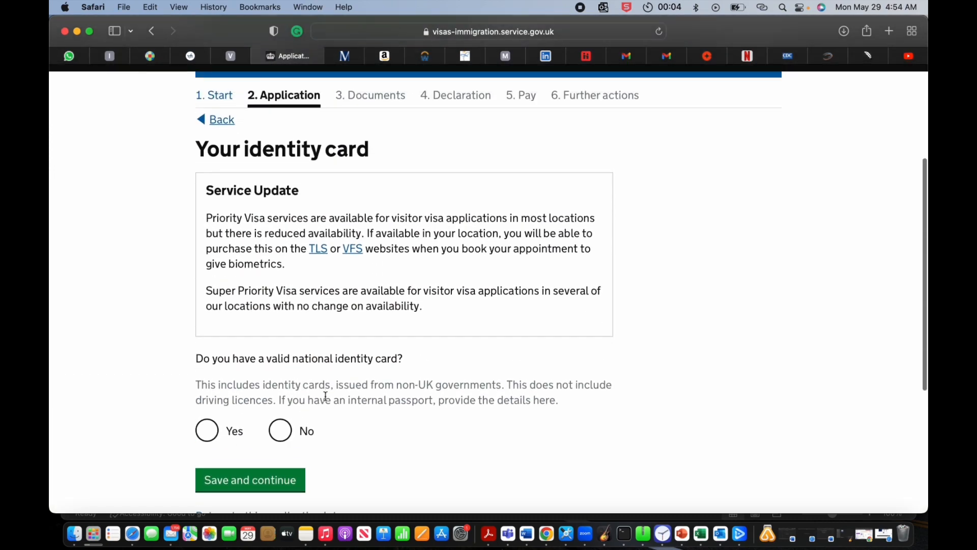
left_click(285, 434)
left_click(269, 483)
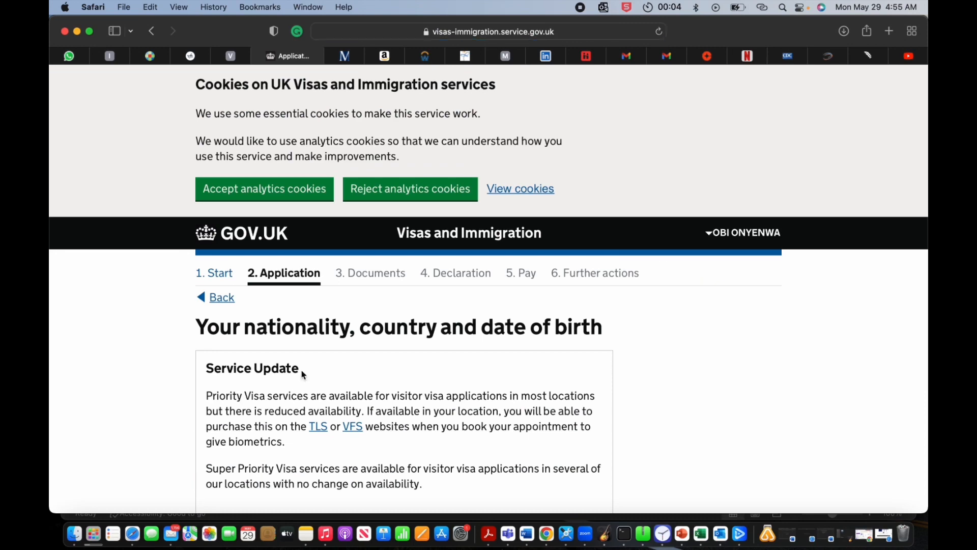
Step: Choose Nigeria as nationality and country of birth, with place of birth NIGERIA
scroll(301, 372, "down", 5)
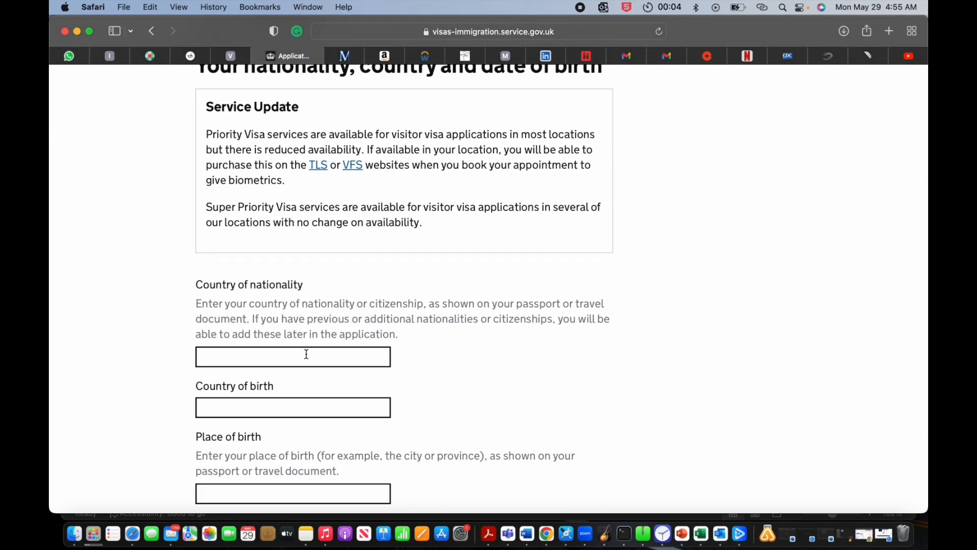
left_click(306, 354)
type("N")
scroll(306, 353, "down", 2)
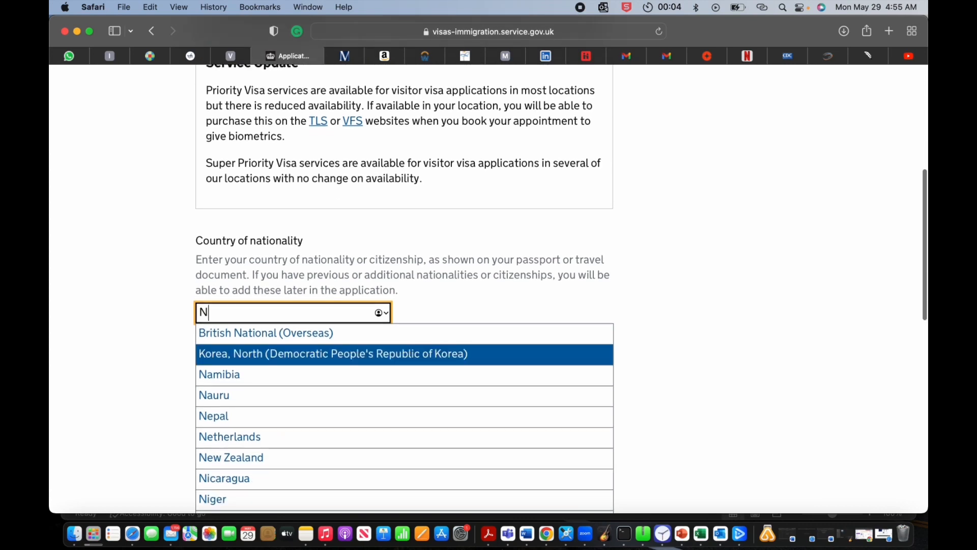
type("IGER")
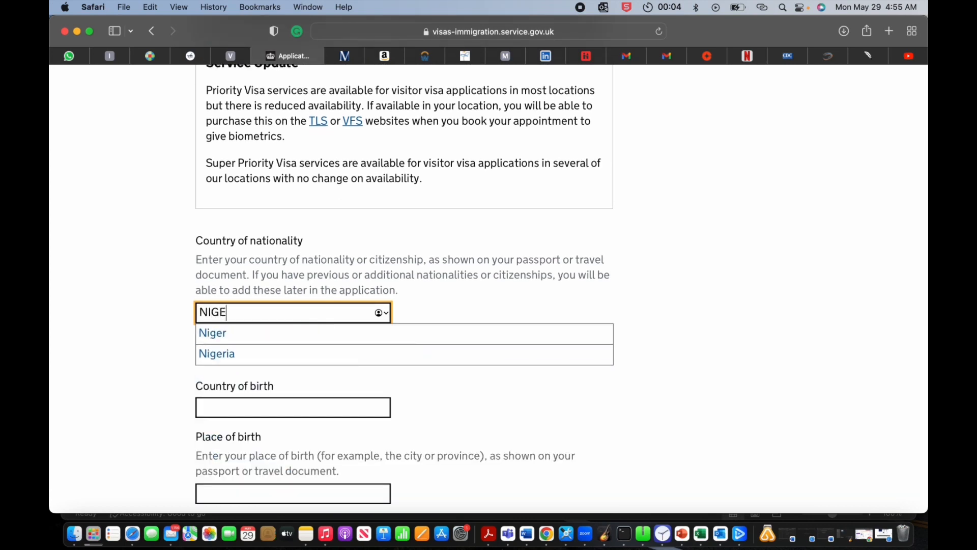
left_click(279, 358)
left_click(280, 365)
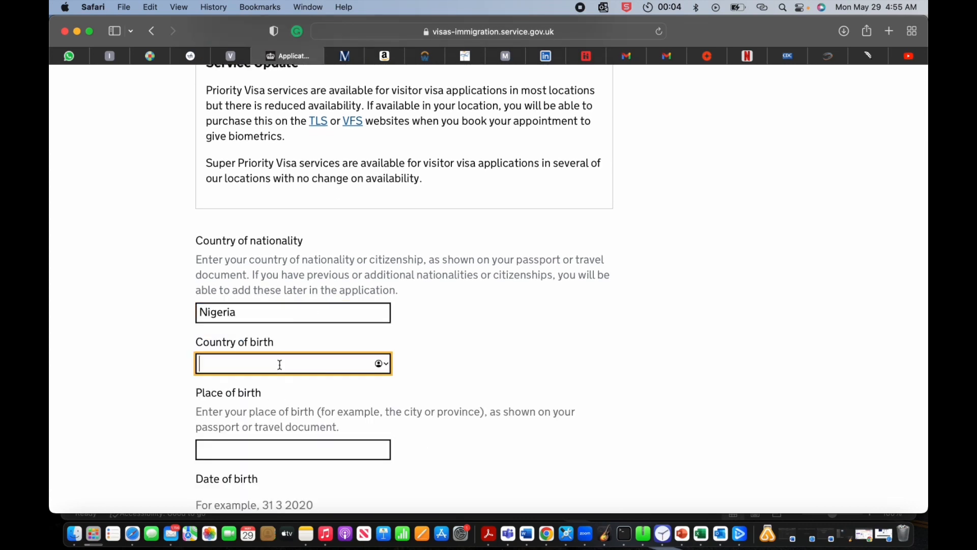
type("NIGER")
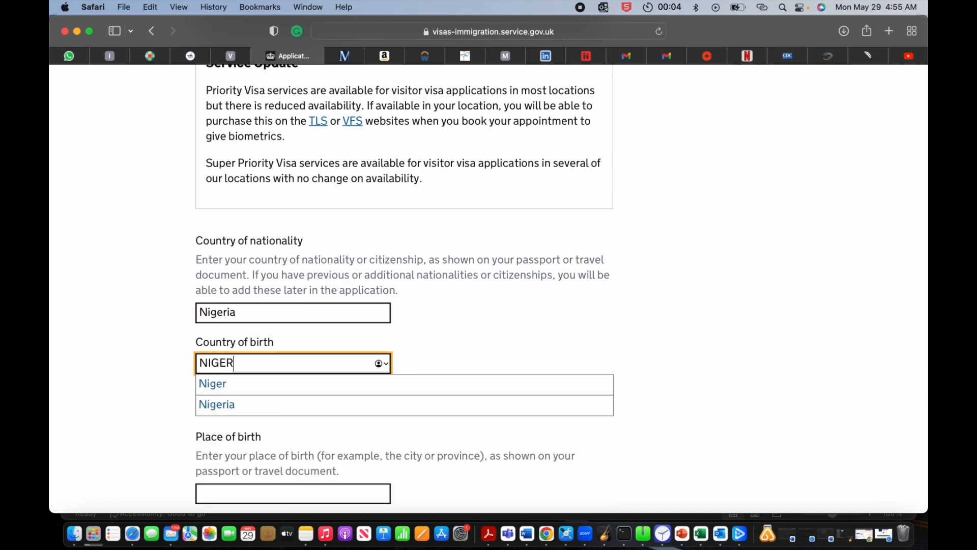
left_click(269, 405)
left_click(270, 449)
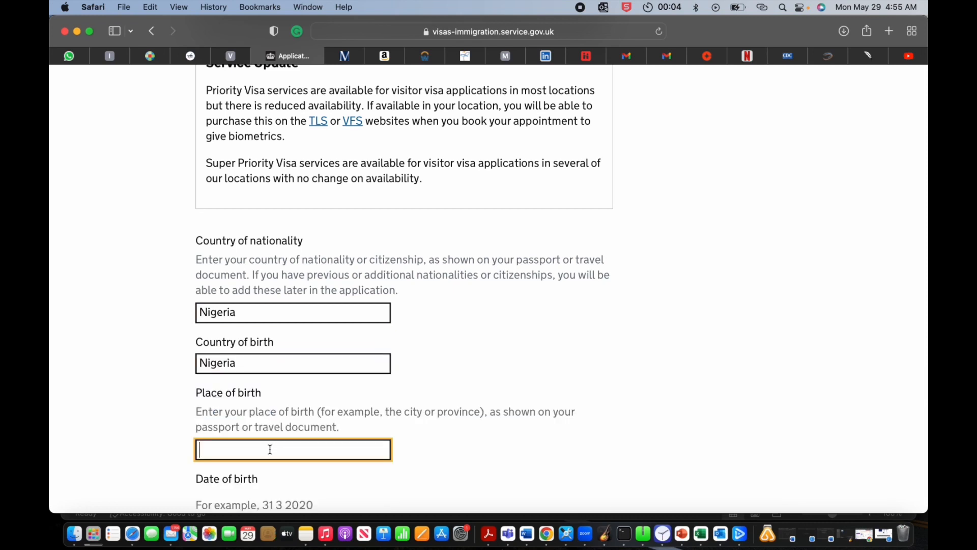
type("NIGERIA")
scroll(310, 406, "down", 5)
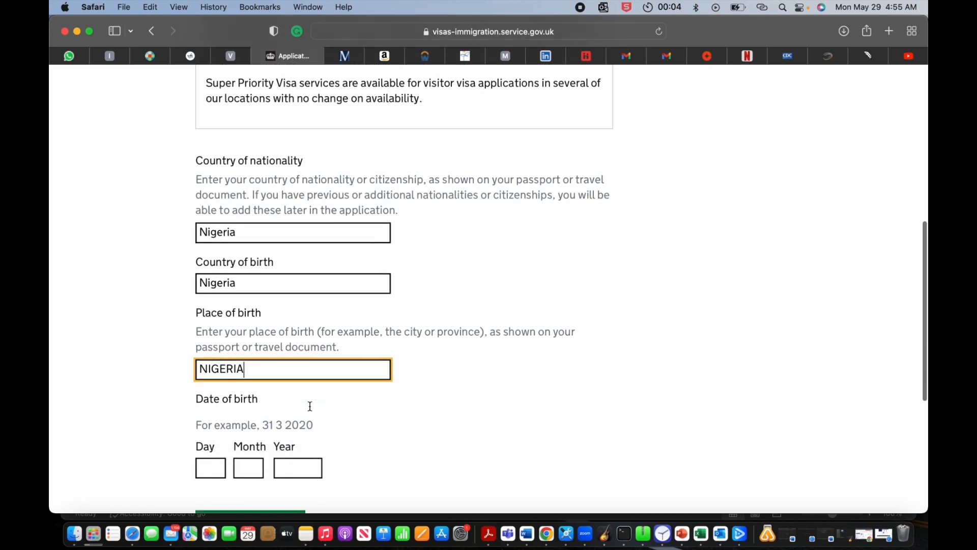
left_click(218, 392)
type("11")
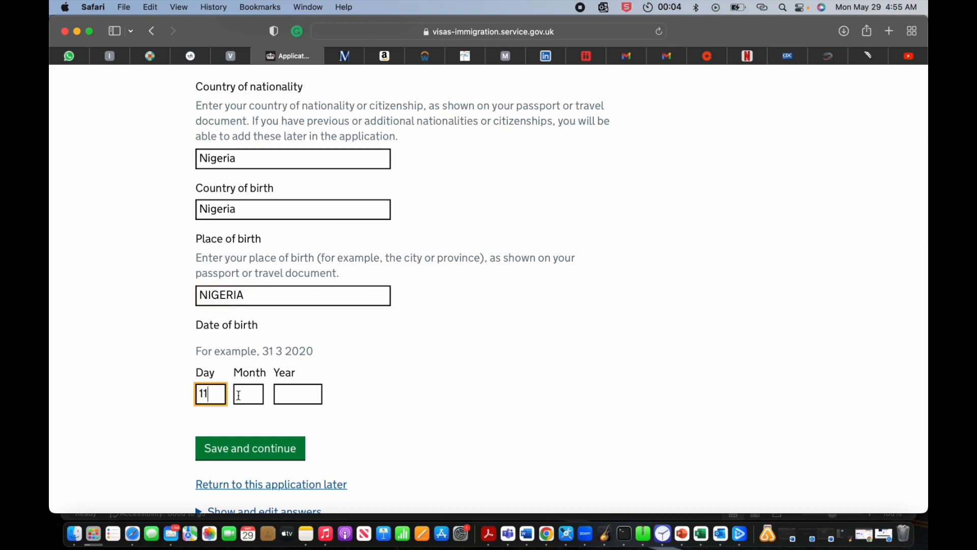
left_click(238, 395)
type("10")
left_click(279, 396)
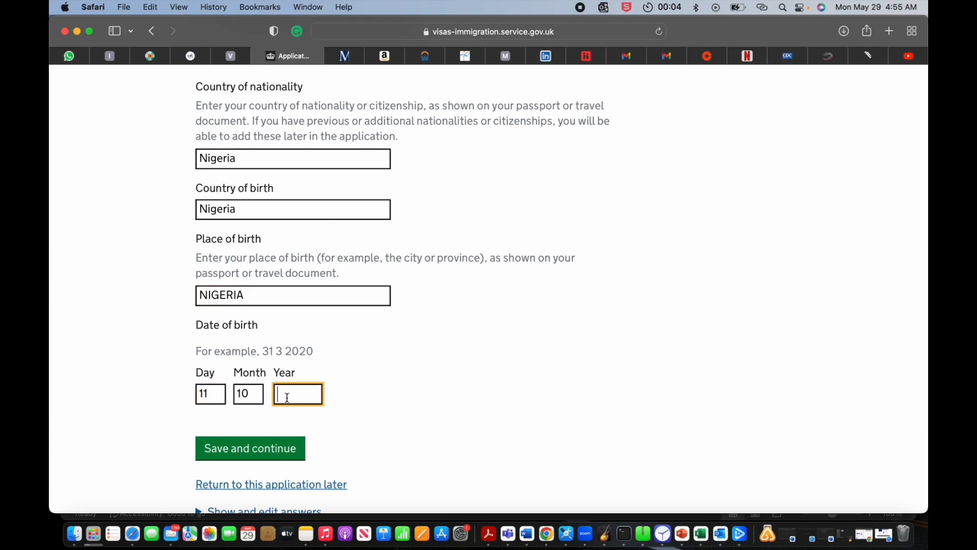
type("2000")
left_click(252, 459)
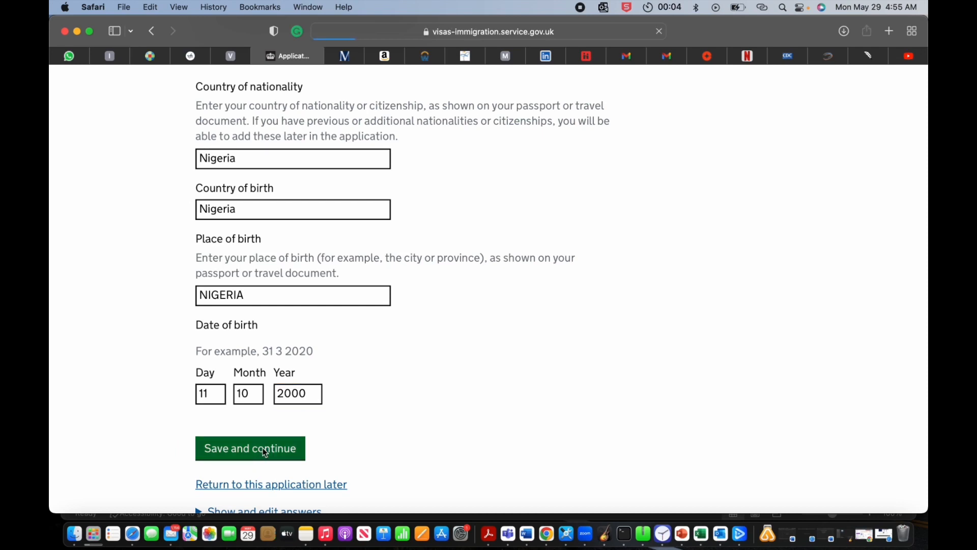
Step: Answer No to holding any other nationality and save
scroll(279, 390, "down", 10)
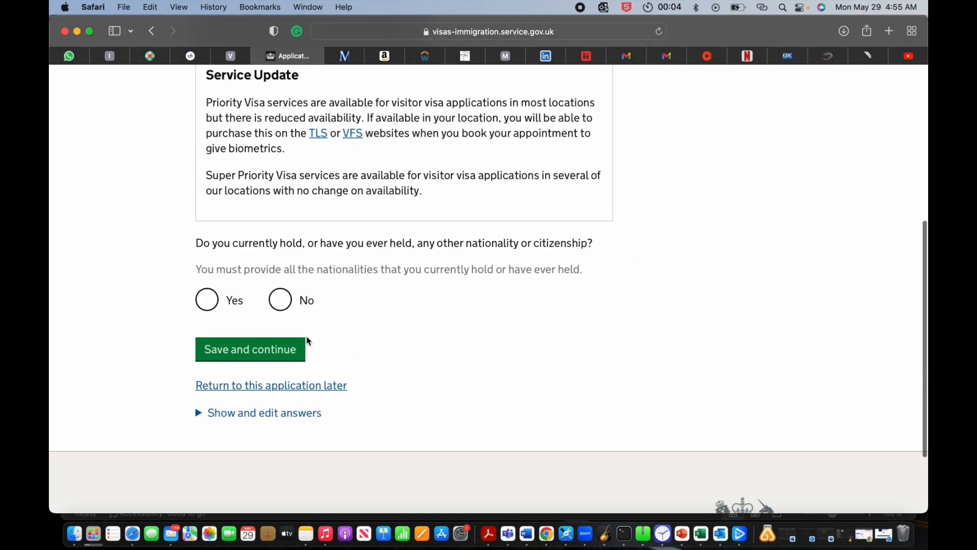
scroll(282, 258, "up", 1)
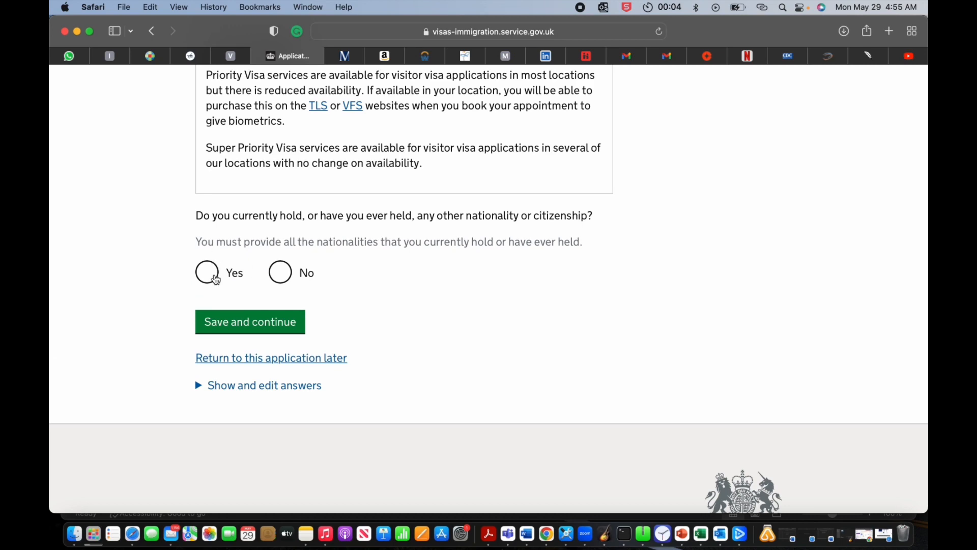
left_click(281, 272)
left_click(265, 334)
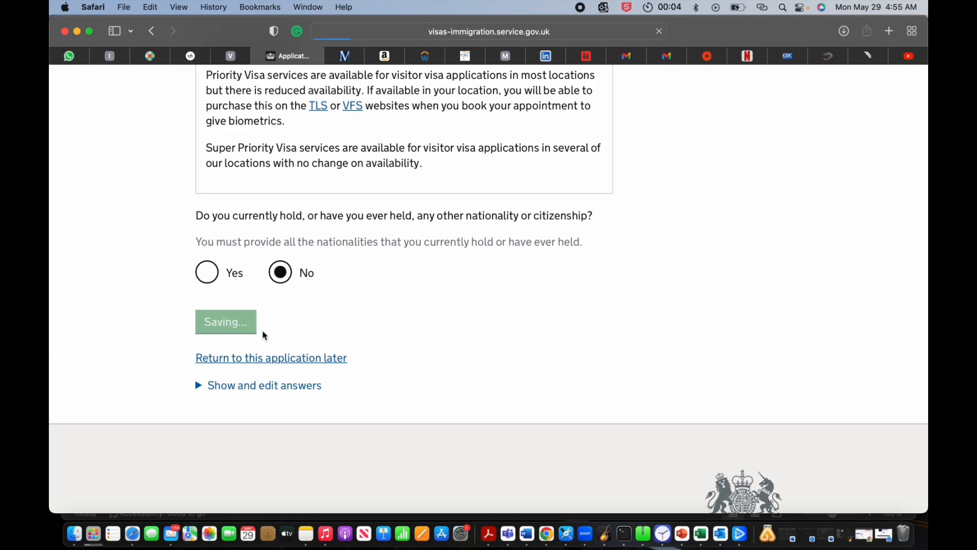
Step: Select 'I have a temporary visa' valid until 23 10 2026 and save
scroll(265, 334, "down", 5)
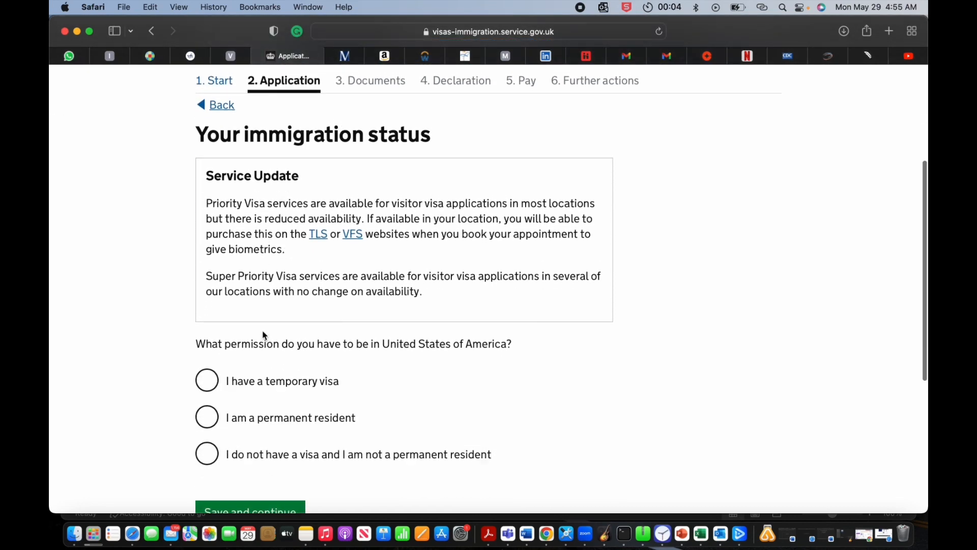
scroll(264, 334, "down", 5)
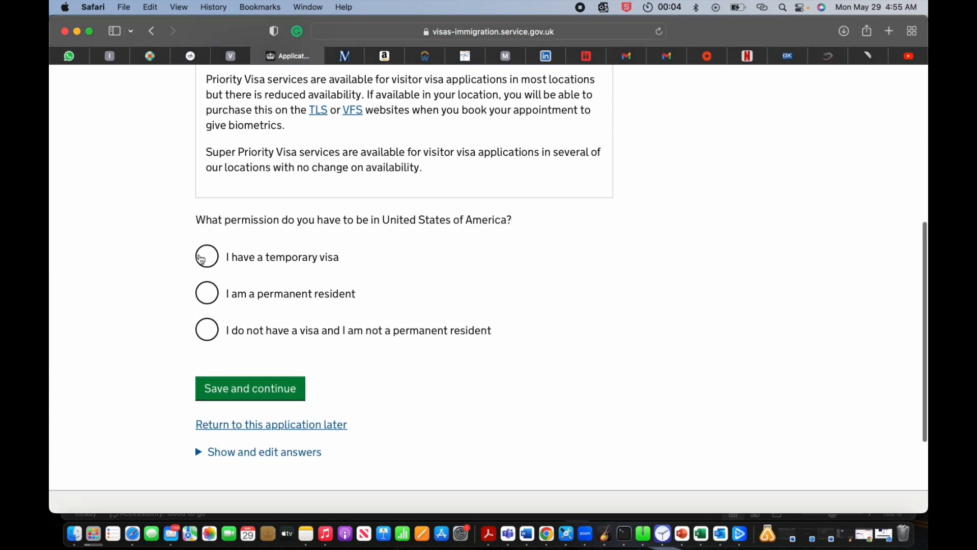
left_click(204, 259)
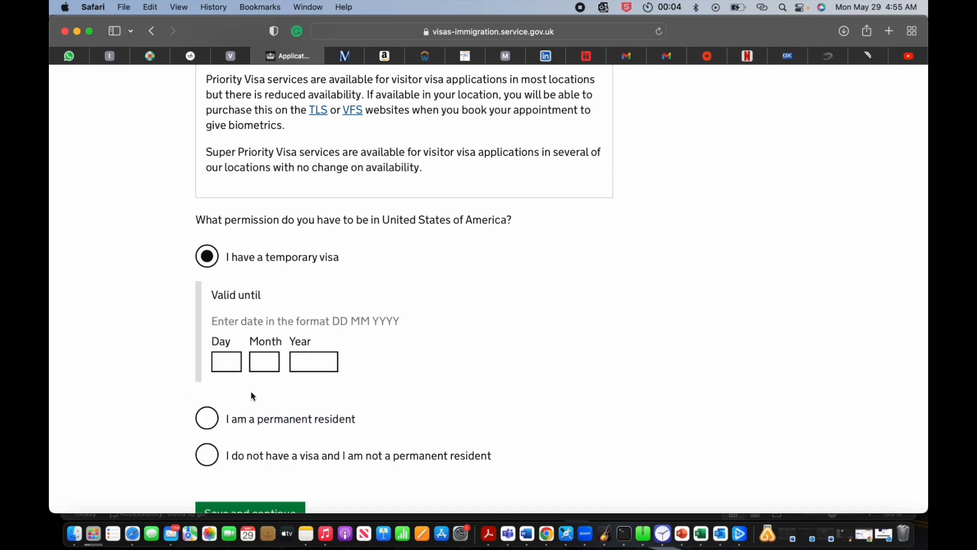
left_click(232, 364)
type("23")
left_click(263, 359)
type("10")
left_click(308, 358)
type("2026")
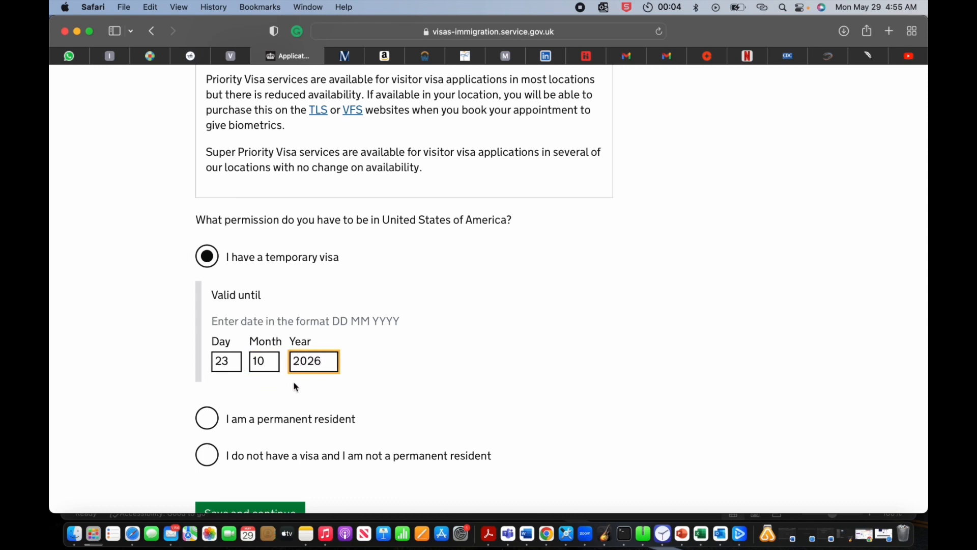
scroll(295, 387, "down", 3)
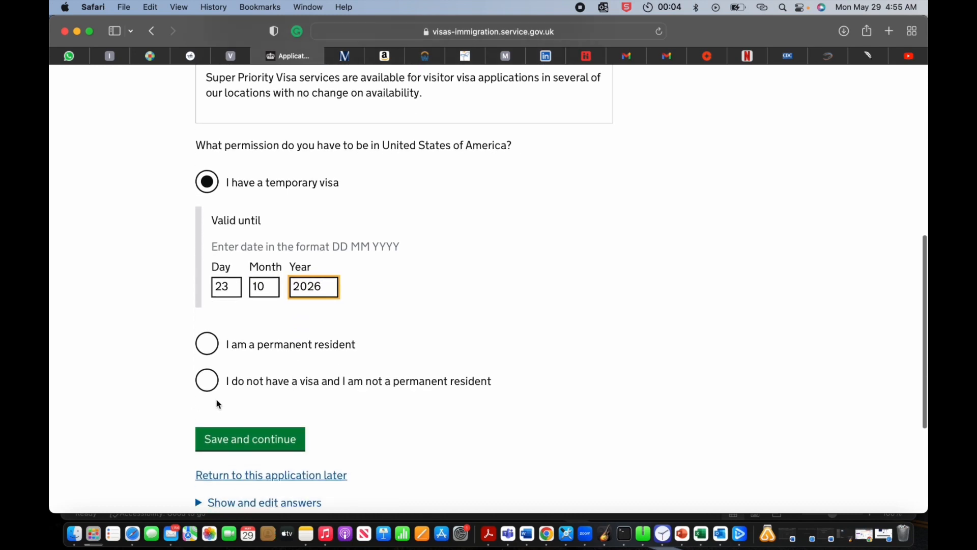
left_click(244, 436)
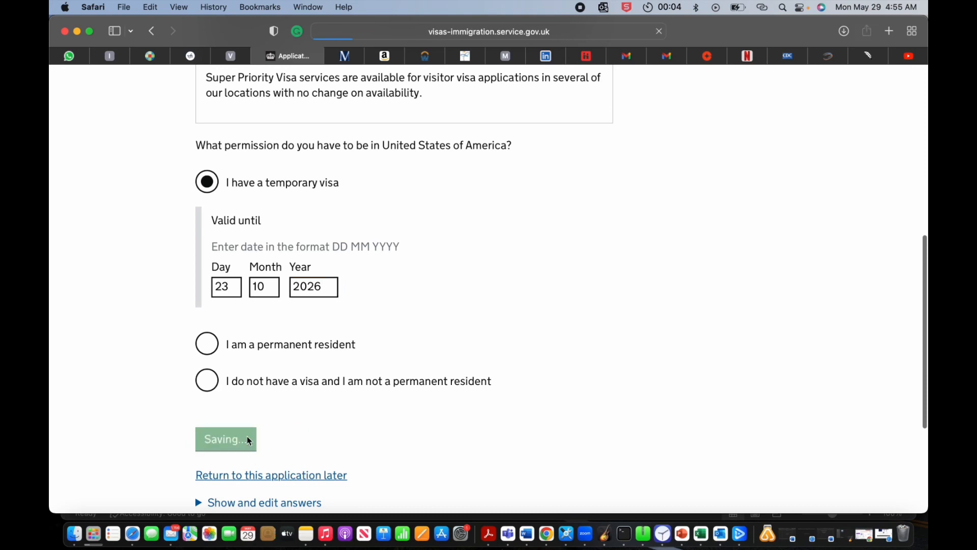
Step: Set employment status to 'A student' and save
scroll(247, 436, "down", 10)
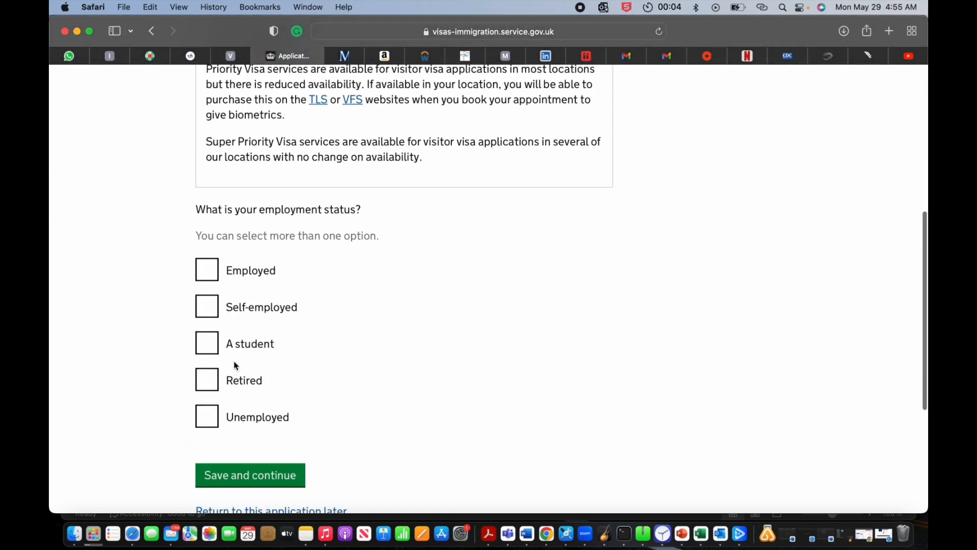
left_click(213, 350)
left_click(243, 481)
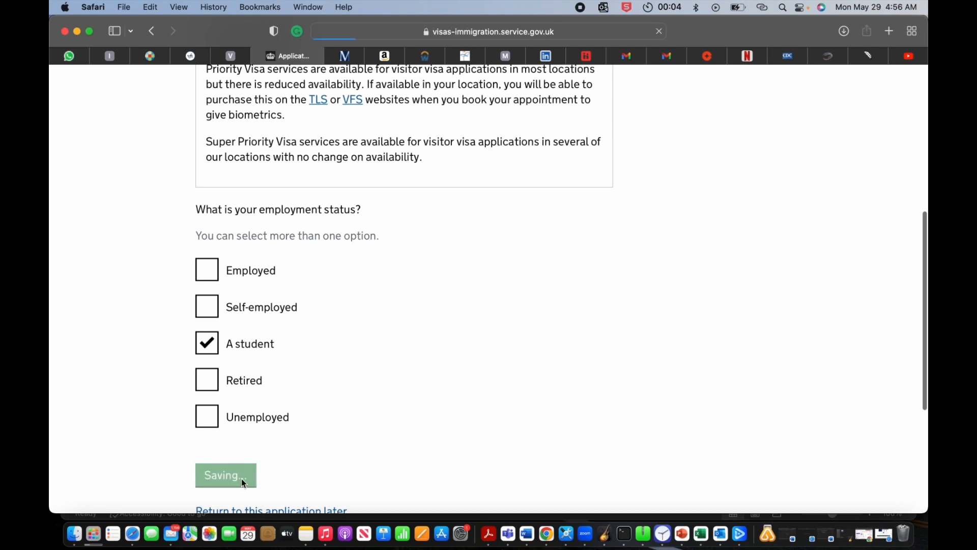
Step: Declare savings with currency GBP
scroll(348, 397, "down", 5)
scroll(349, 397, "down", 3)
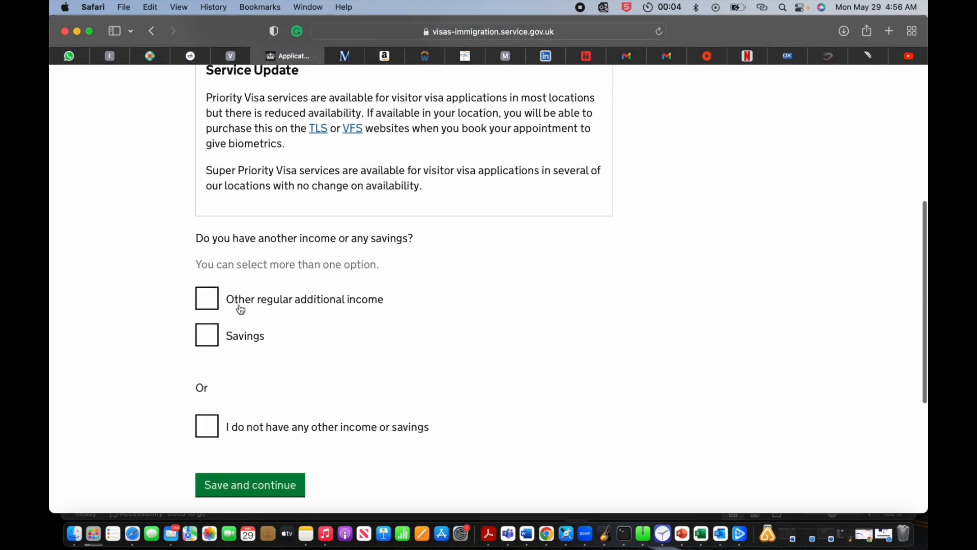
left_click(208, 346)
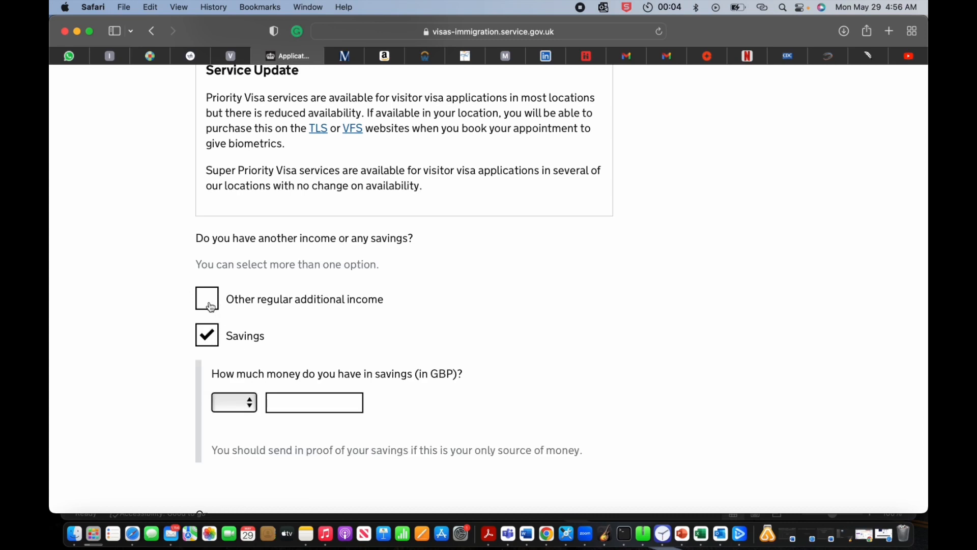
left_click(249, 408)
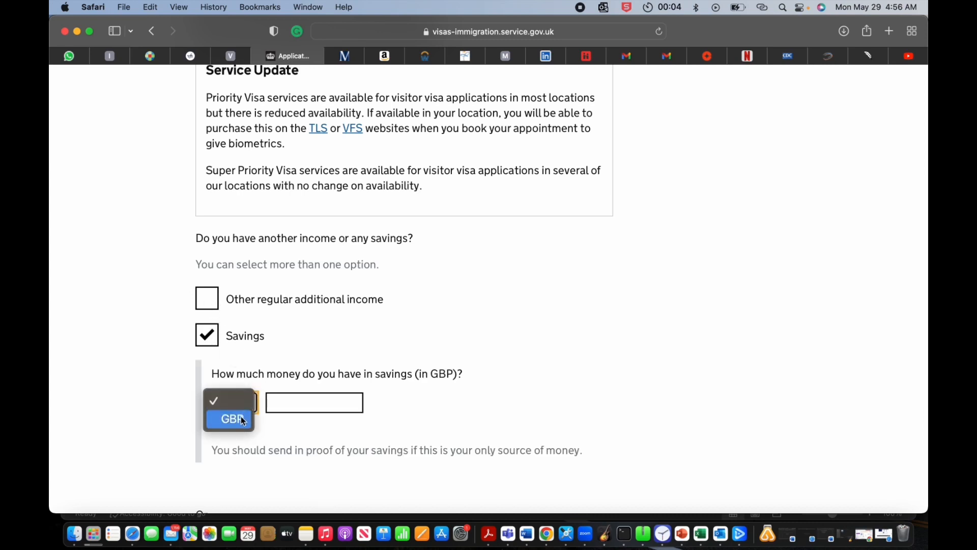
left_click(244, 422)
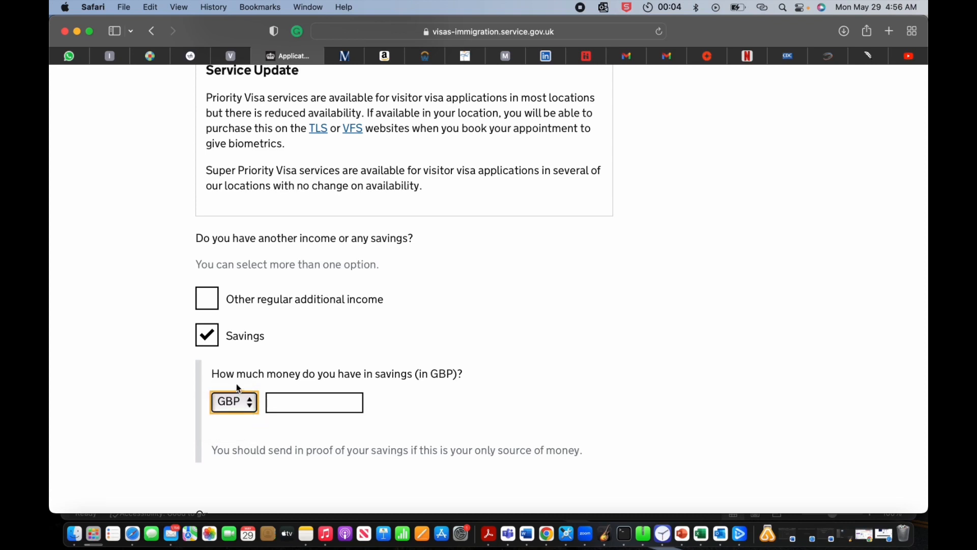
Step: Declare other regular income from Investments and family allowance of USD 240000 per year
left_click(207, 298)
scroll(240, 402, "down", 3)
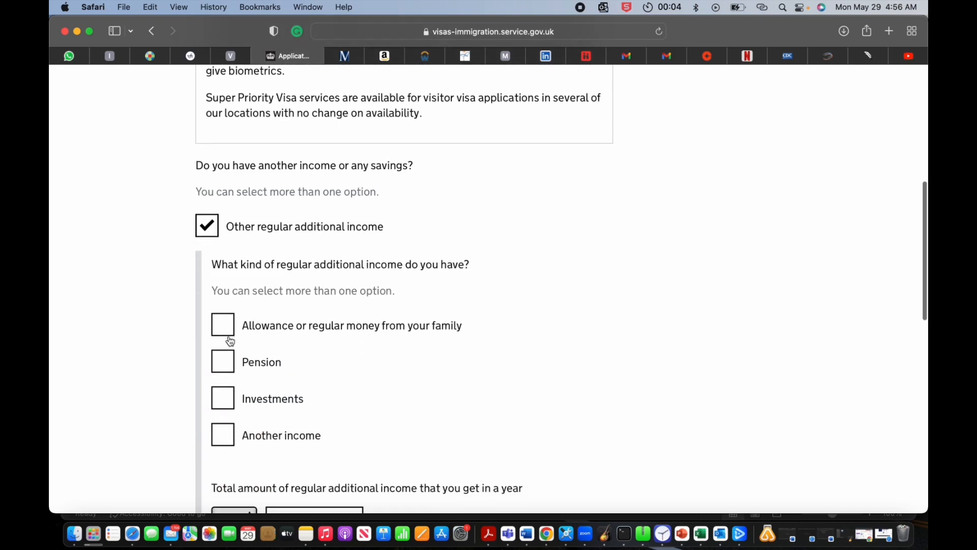
left_click(237, 395)
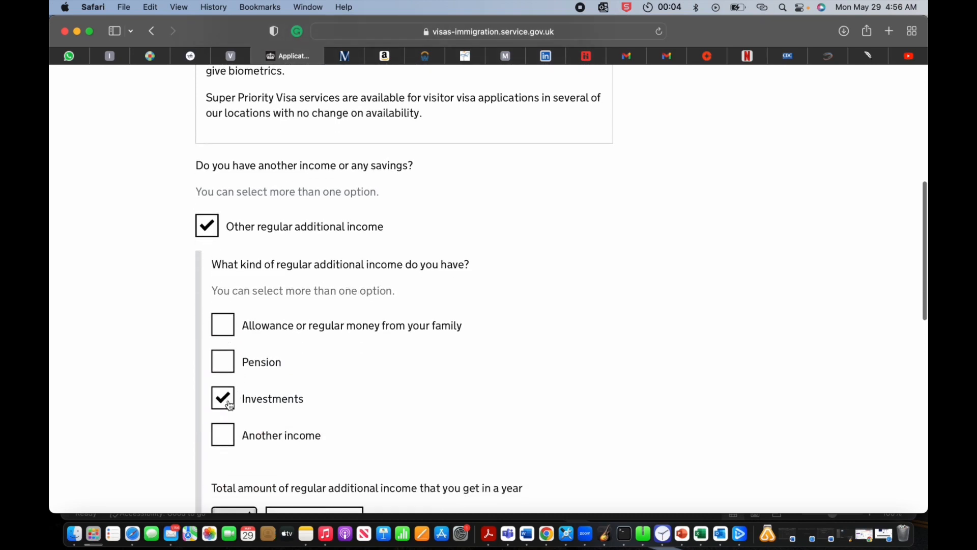
left_click(224, 332)
scroll(298, 381, "down", 5)
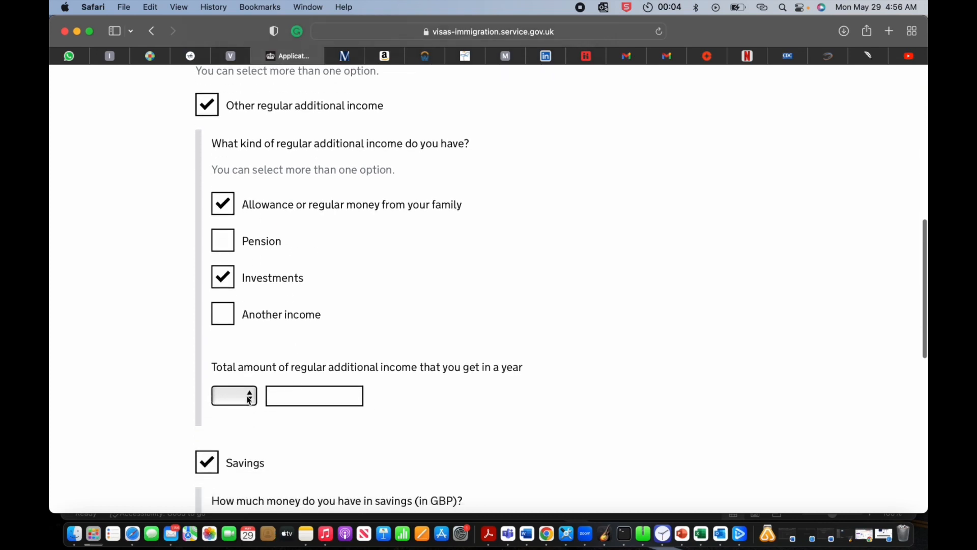
left_click(247, 396)
left_click(240, 432)
left_click(308, 398)
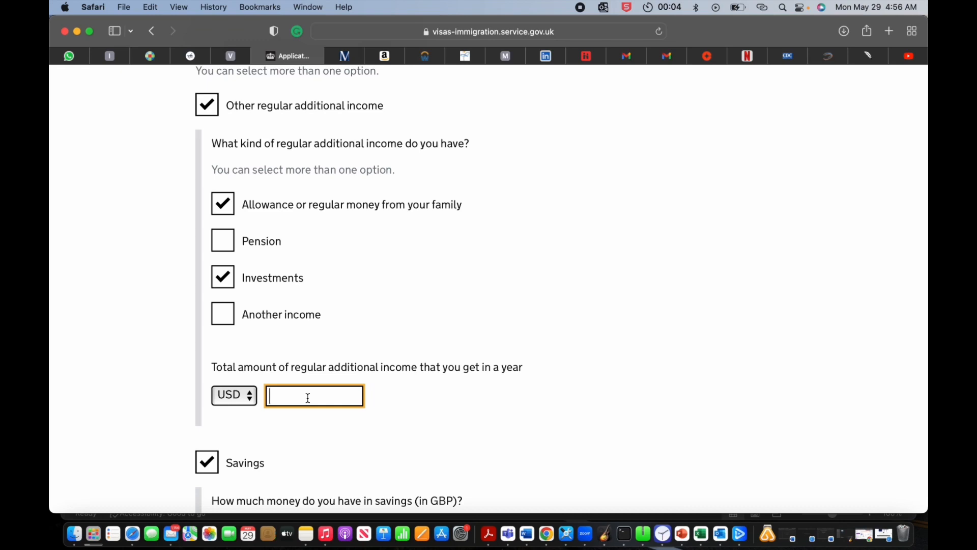
type("12000")
key("BackSpace")
key("BackSpace")
key("BackSpace")
key("BackSpace")
type("240000")
Step: Withdraw the savings declaration and save the income answers
scroll(307, 450, "down", 5)
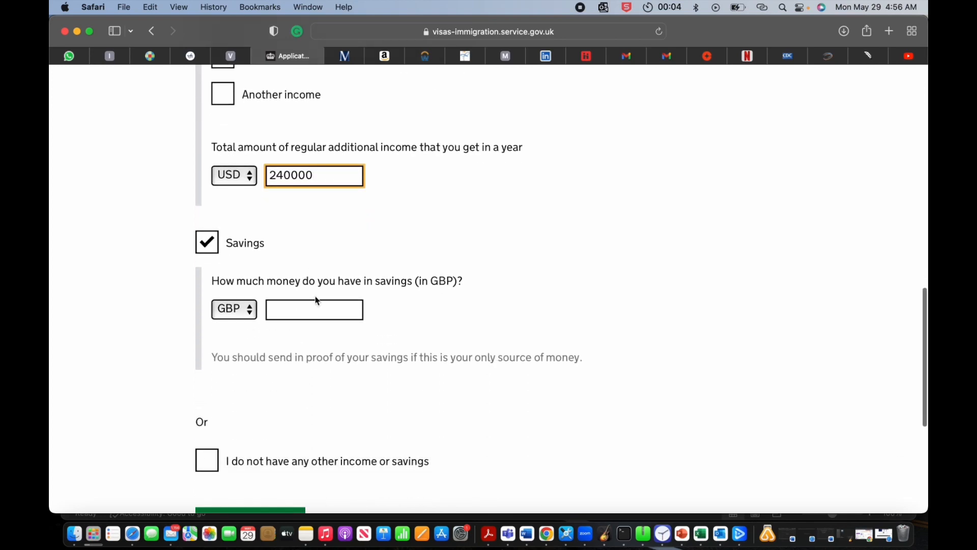
left_click(209, 244)
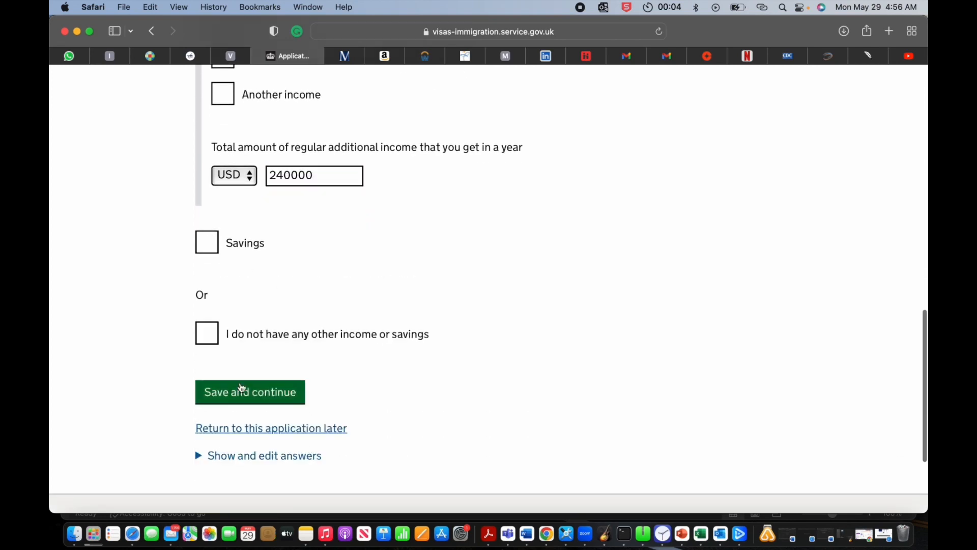
left_click(242, 388)
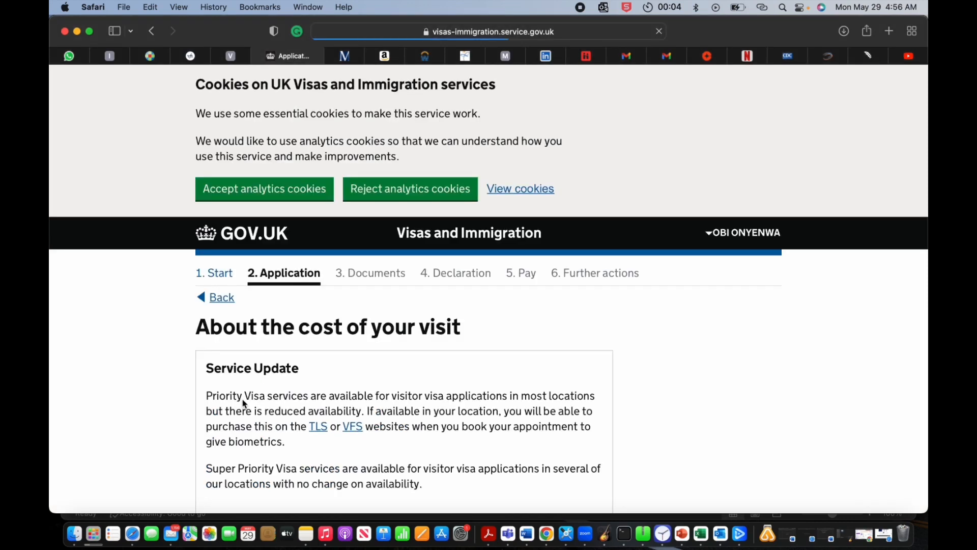
Step: Declare USD 2000 as the total amount to be spent on the visit
scroll(300, 325, "down", 6)
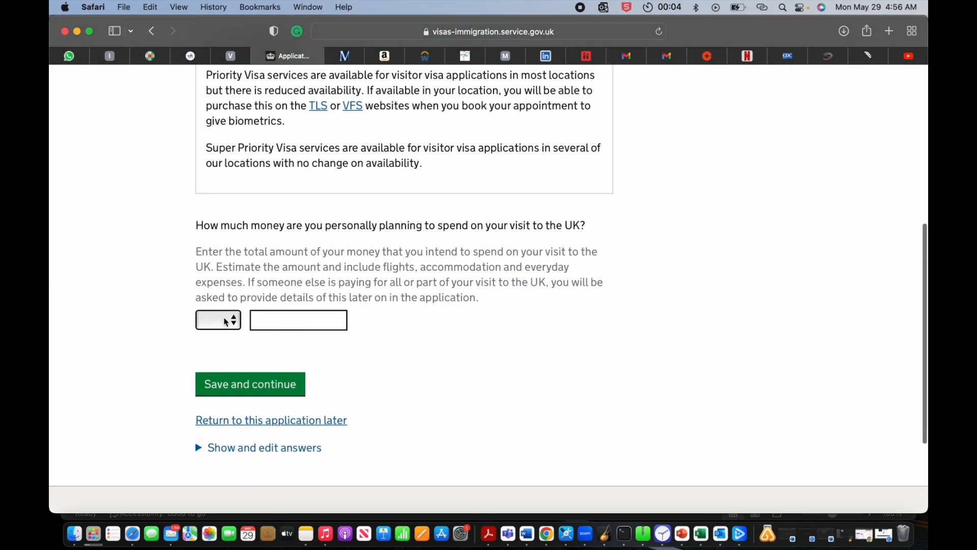
left_click(230, 325)
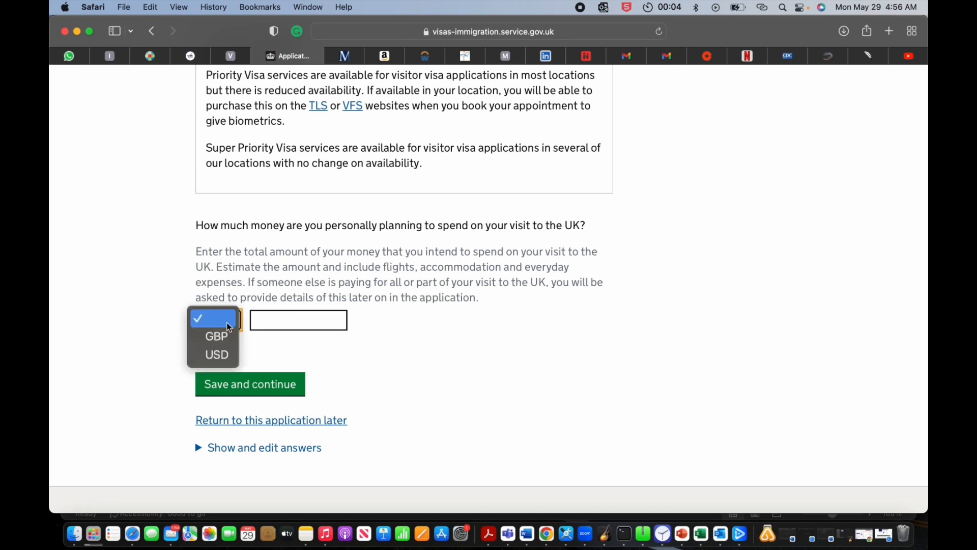
left_click(227, 356)
left_click(292, 322)
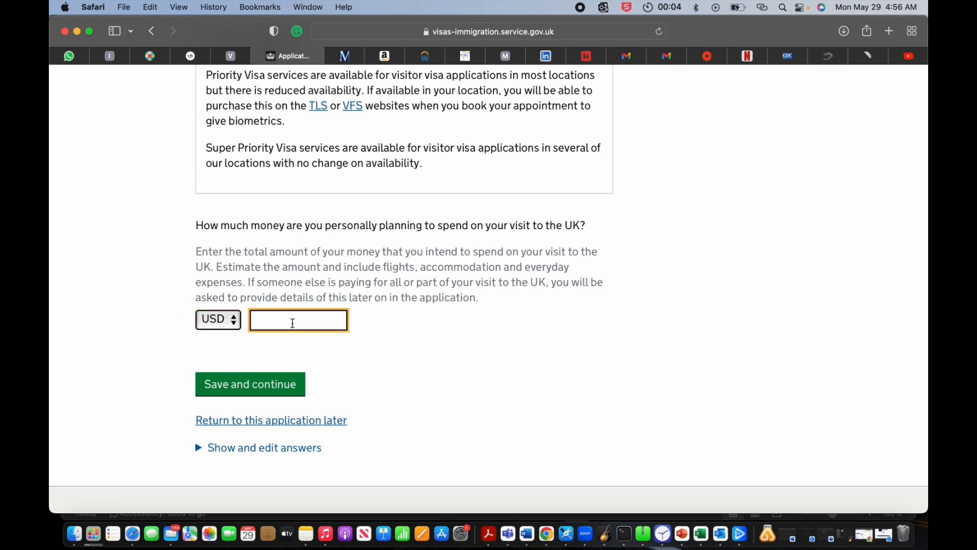
type("2000")
left_click(258, 390)
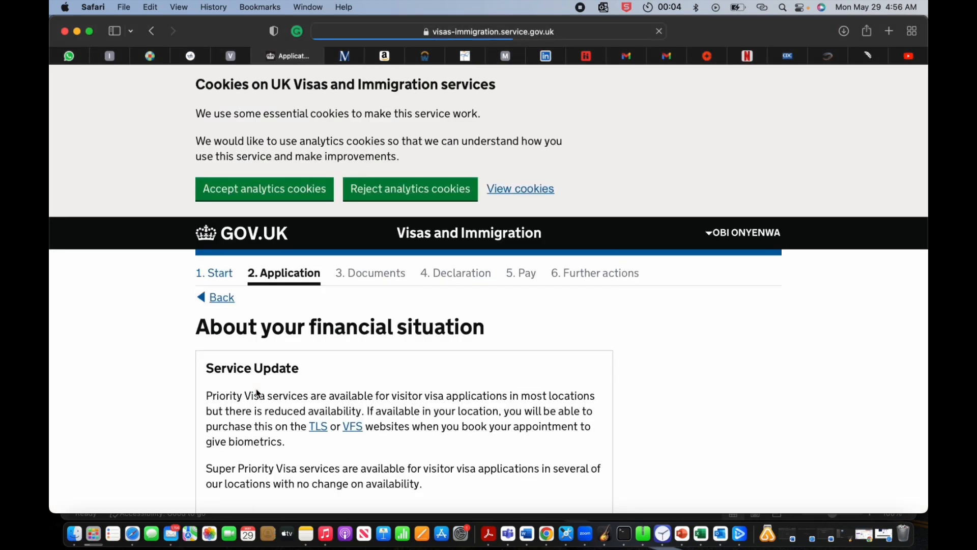
Step: Enter monthly living costs of USD 400 and save
scroll(258, 393, "down", 3)
scroll(258, 393, "down", 4)
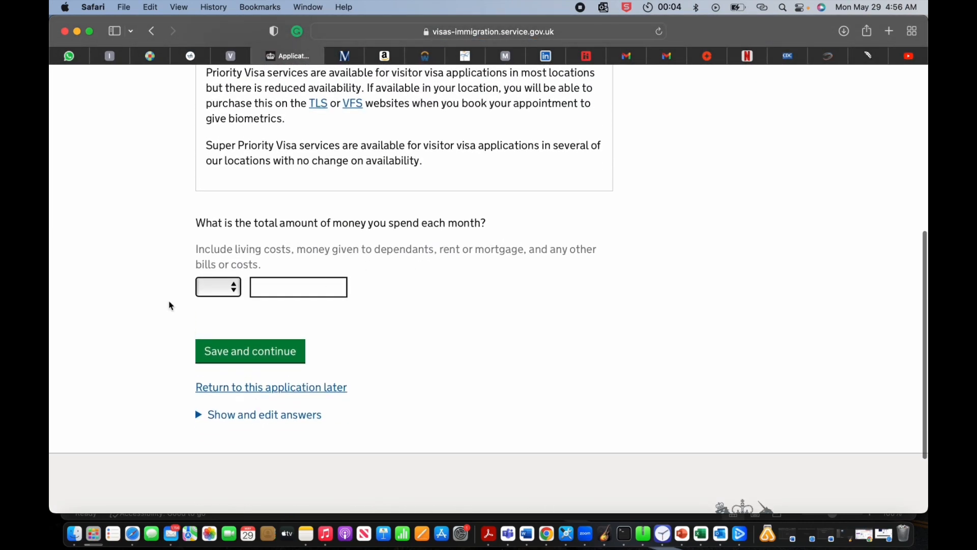
left_click(233, 291)
left_click(288, 304)
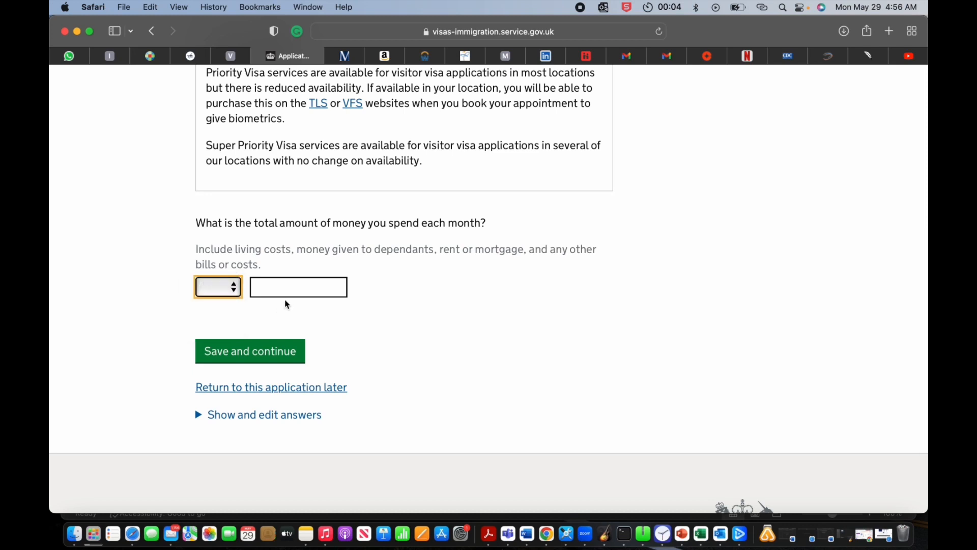
left_click(288, 296)
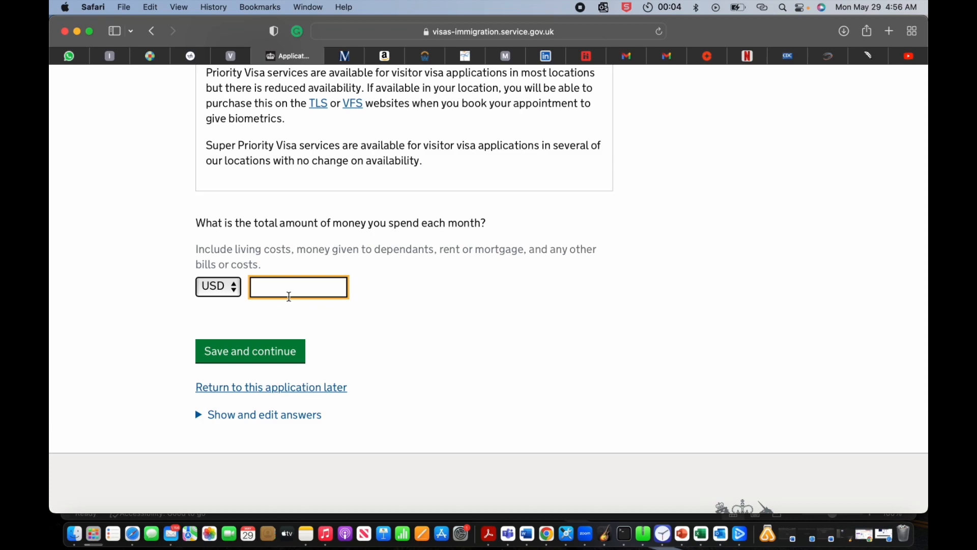
type("400")
left_click(262, 356)
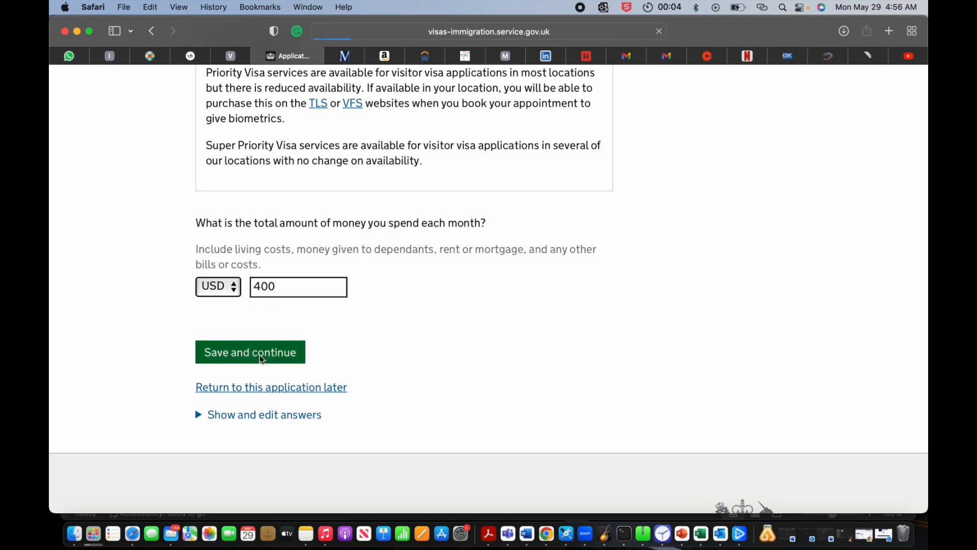
Step: Answer No to anyone else paying for the visit and save
scroll(262, 361, "down", 10)
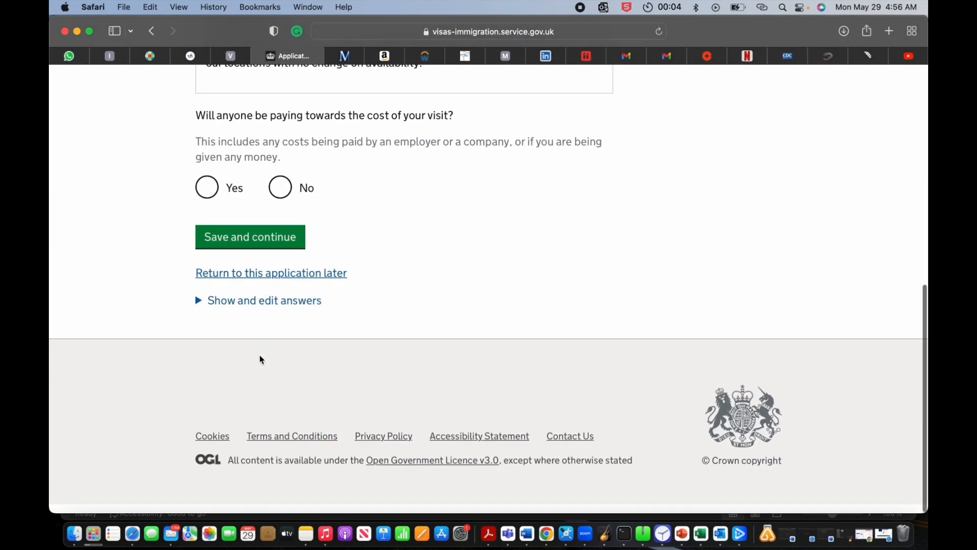
scroll(262, 358, "up", 3)
scroll(343, 290, "up", 1)
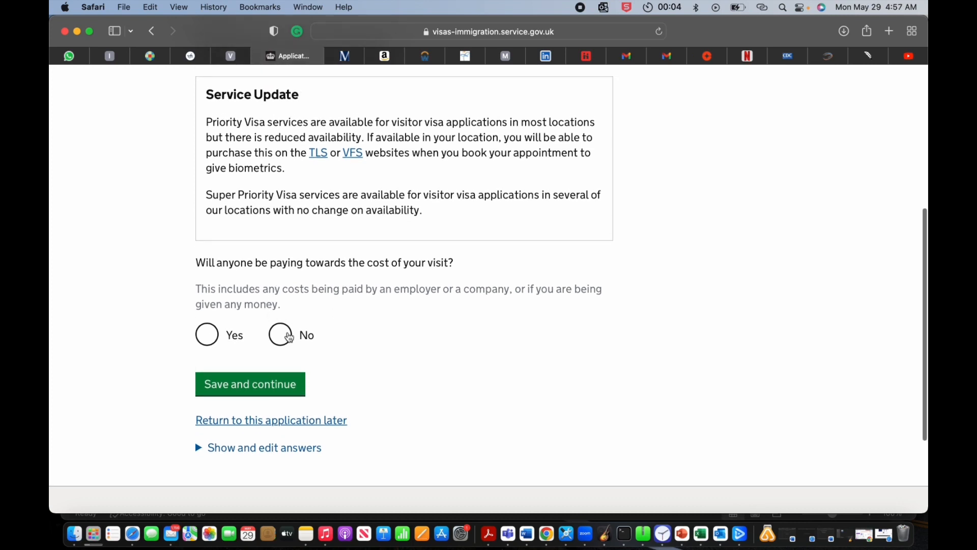
left_click(281, 334)
left_click(277, 391)
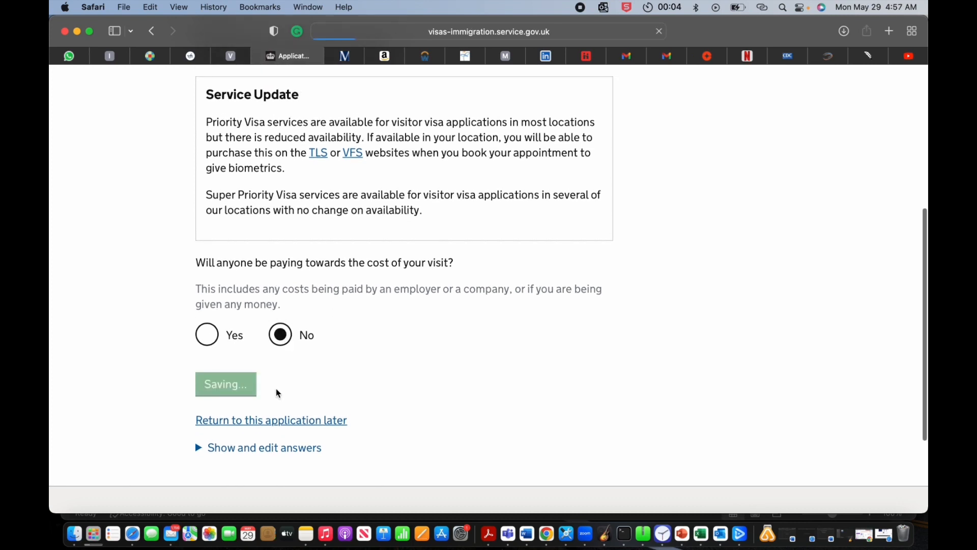
scroll(328, 321, "down", 5)
scroll(329, 322, "down", 3)
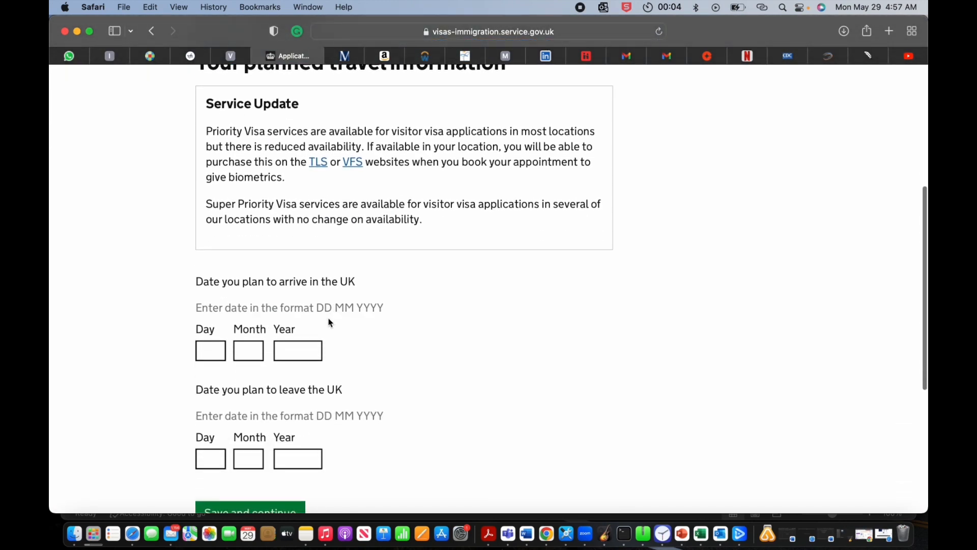
Step: Enter the planned arrival date as 02 04 2024
left_click(211, 309)
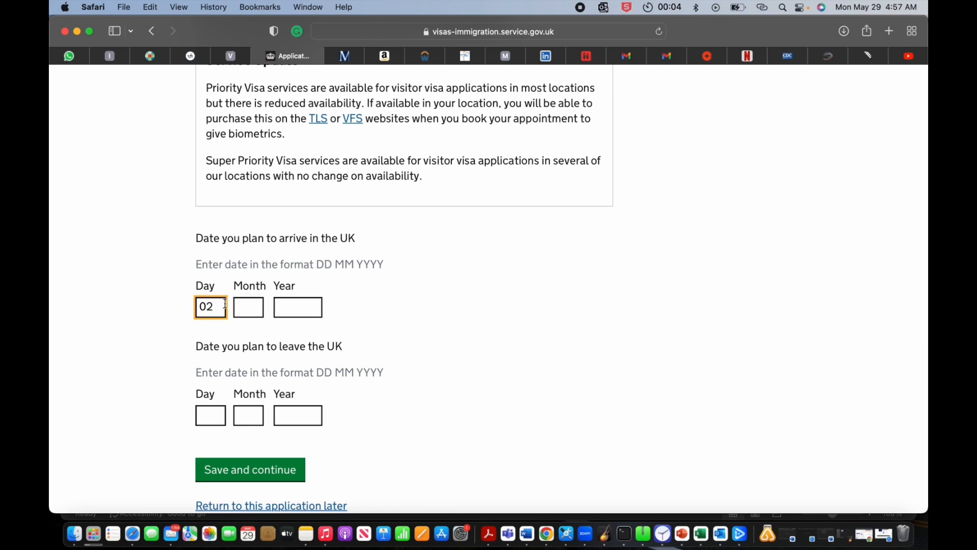
left_click(248, 303)
type("04")
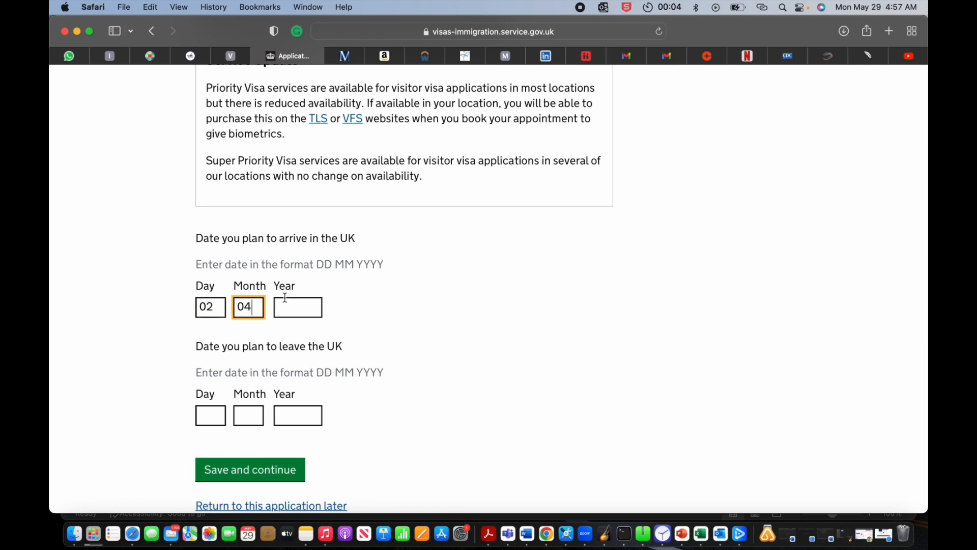
left_click(294, 308)
type("2024")
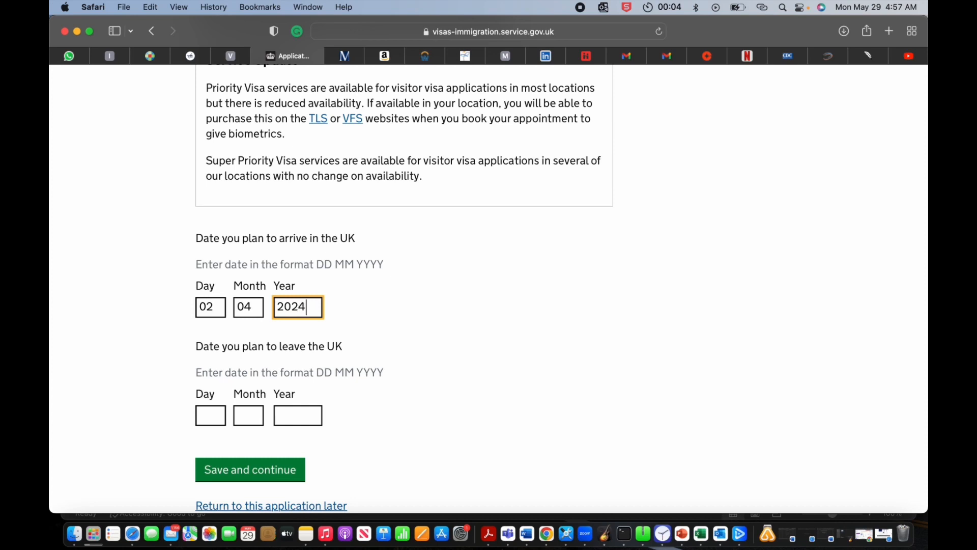
Step: Enter the leaving date as 05 05 2024 and save the travel dates
left_click(217, 419)
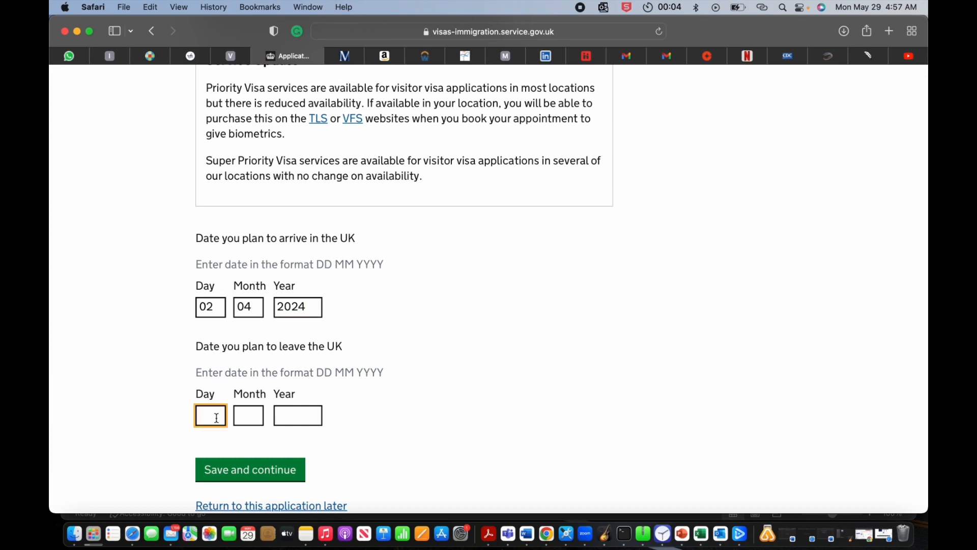
type("05")
left_click(243, 412)
type("0")
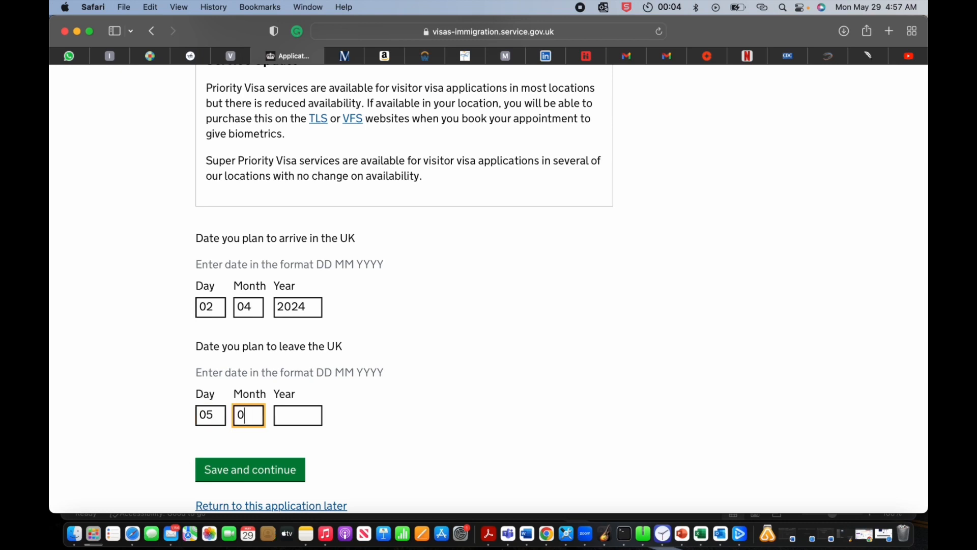
type("4")
key("BackSpace")
left_click(288, 418)
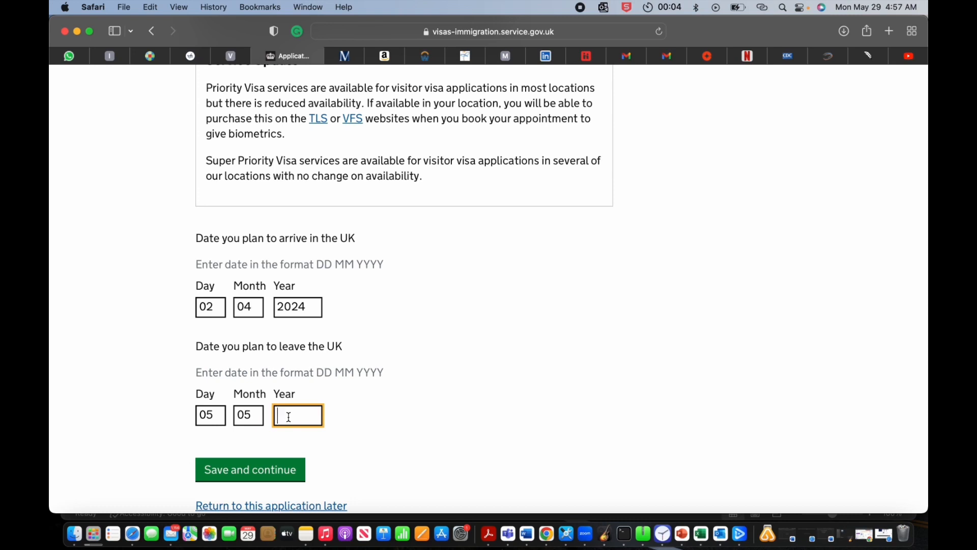
type("2023")
left_click(244, 472)
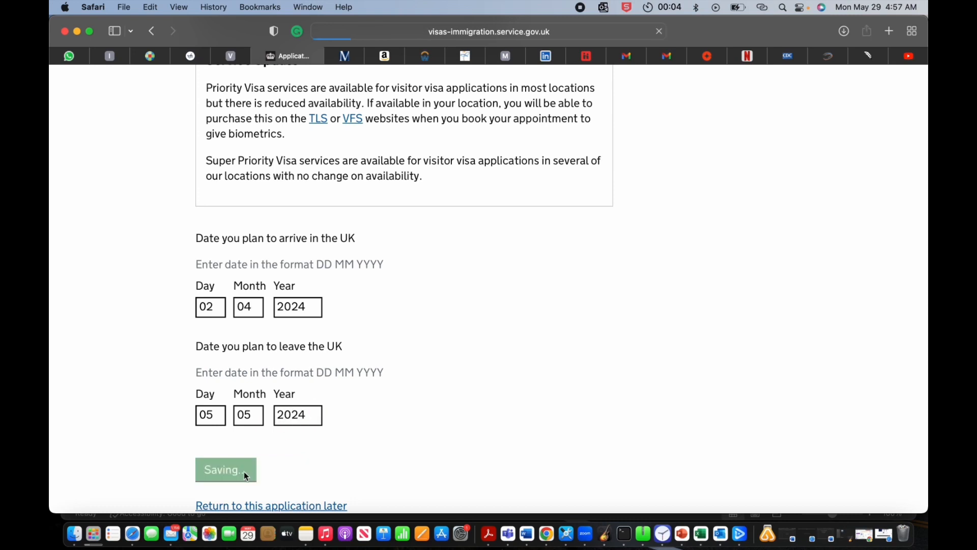
scroll(305, 392, "down", 5)
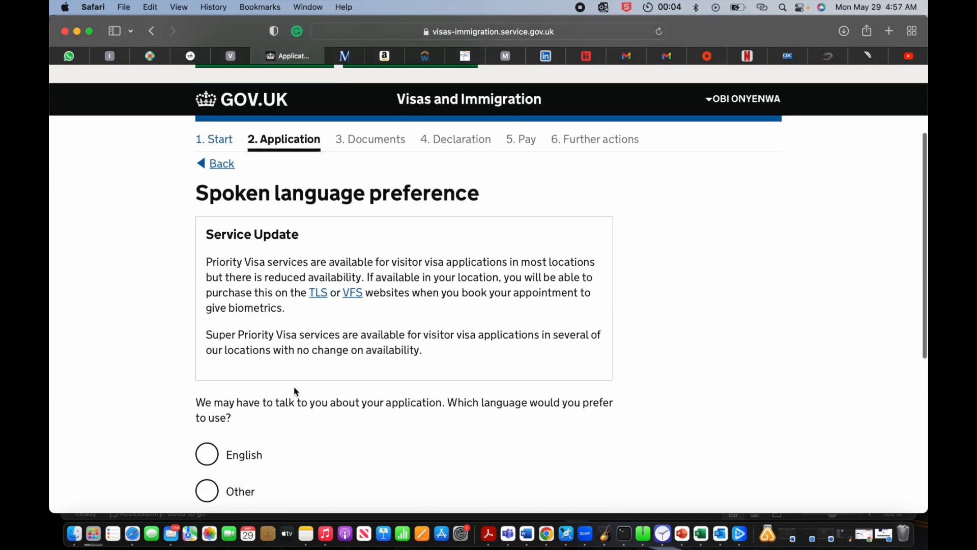
Step: Choose English as the preferred spoken language and save
scroll(295, 387, "down", 1)
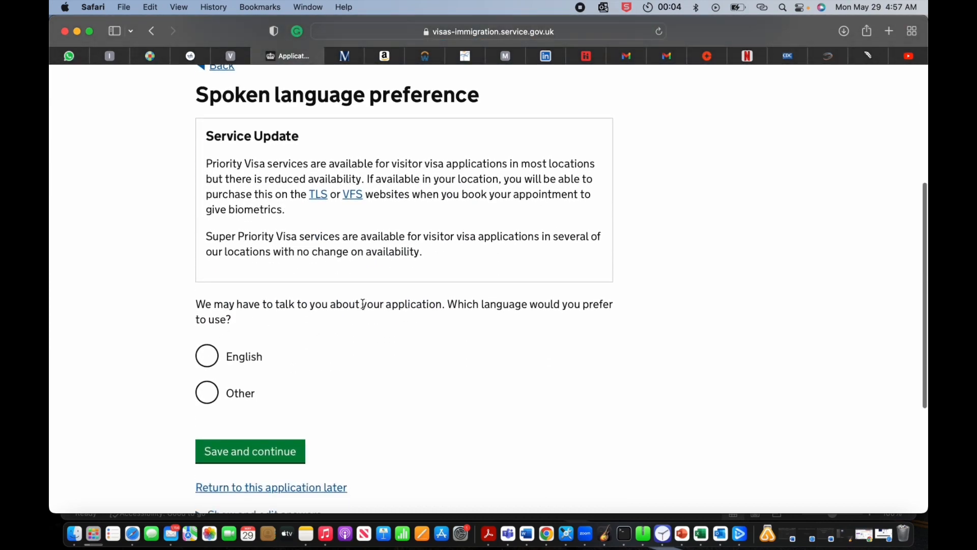
left_click(207, 356)
left_click(219, 452)
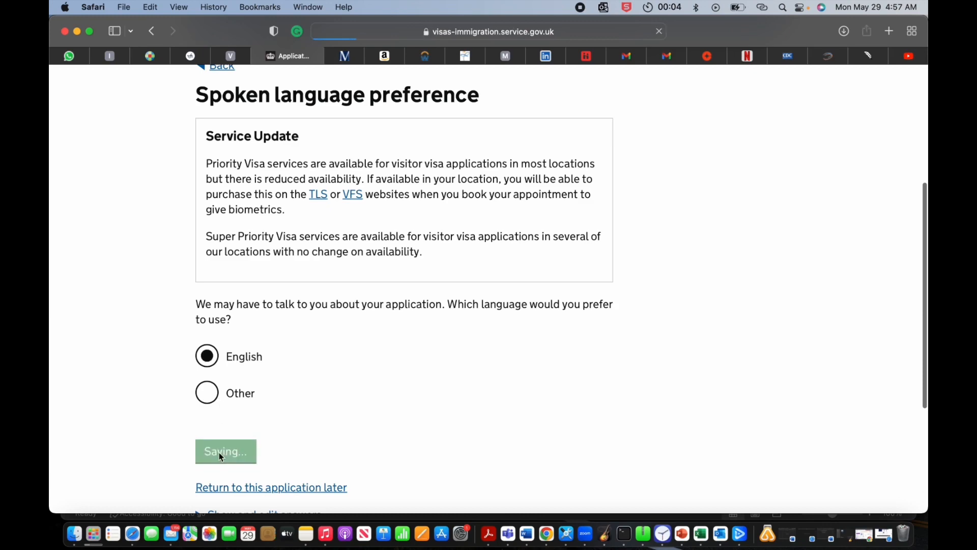
Step: Select Tourism as the main reason for the visit and save
scroll(341, 349, "down", 1)
scroll(340, 349, "down", 5)
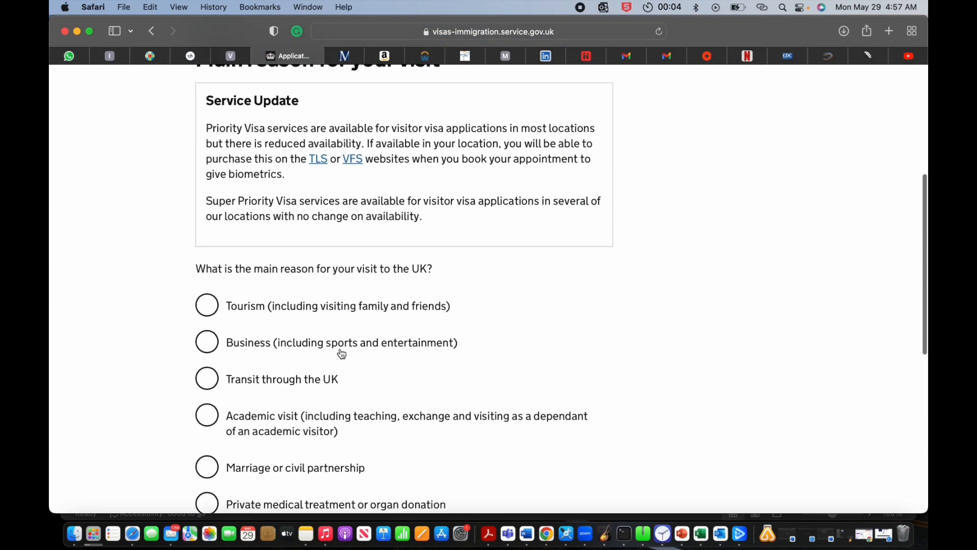
scroll(338, 356, "down", 1)
left_click(208, 281)
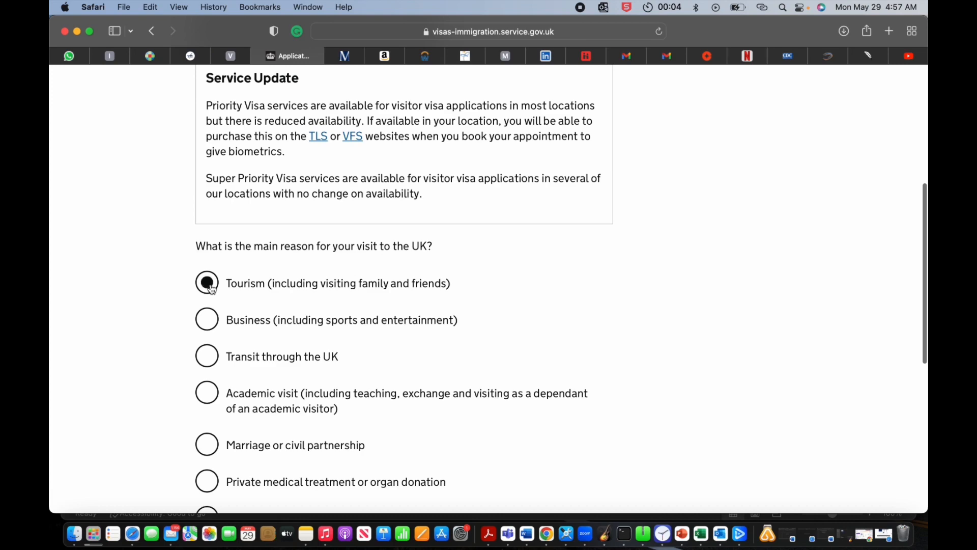
scroll(206, 292, "down", 5)
left_click(237, 355)
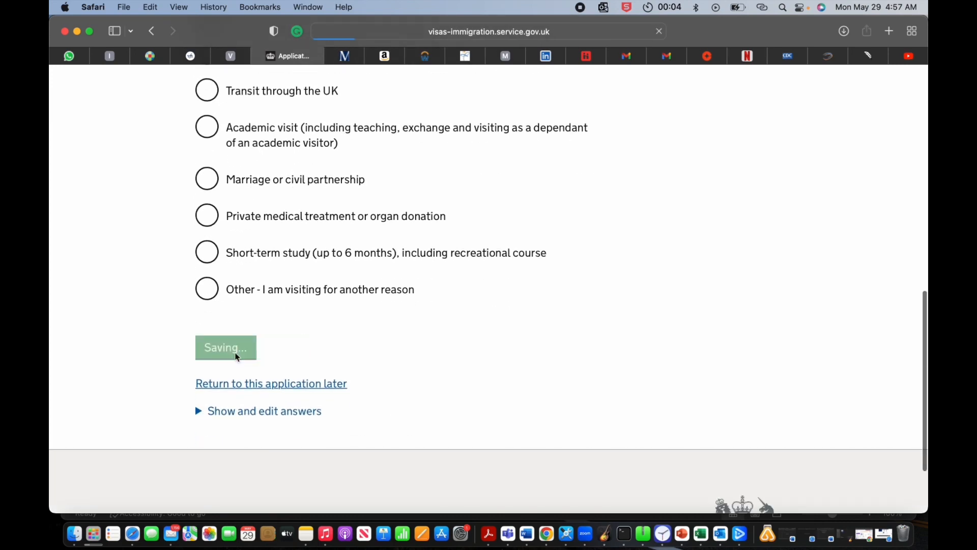
Step: Select Tourist as the holiday reason and save
scroll(386, 275, "down", 3)
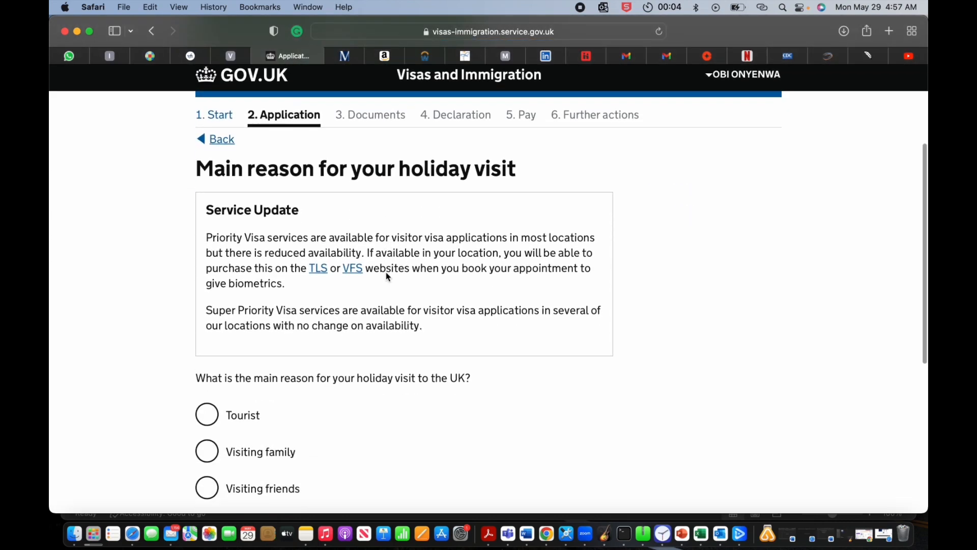
scroll(386, 273, "down", 2)
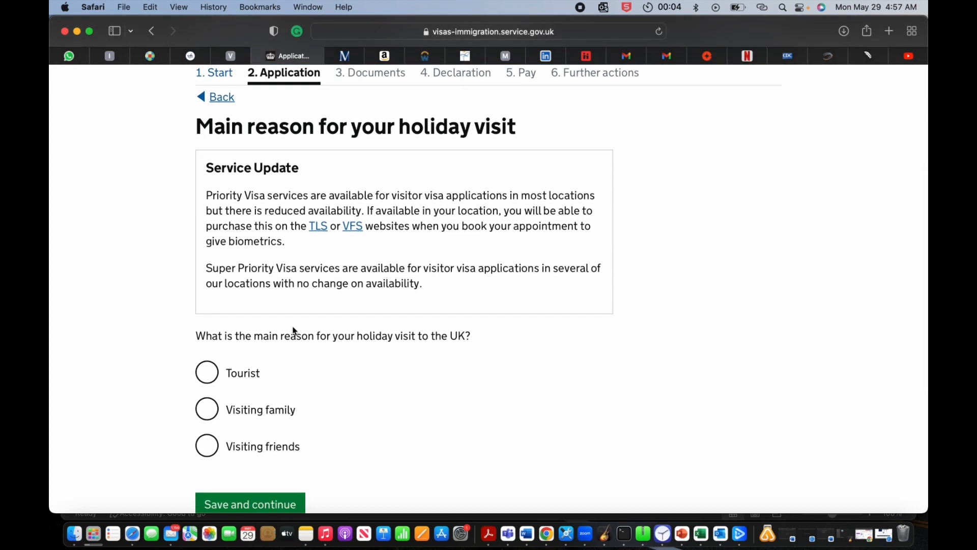
left_click(206, 381)
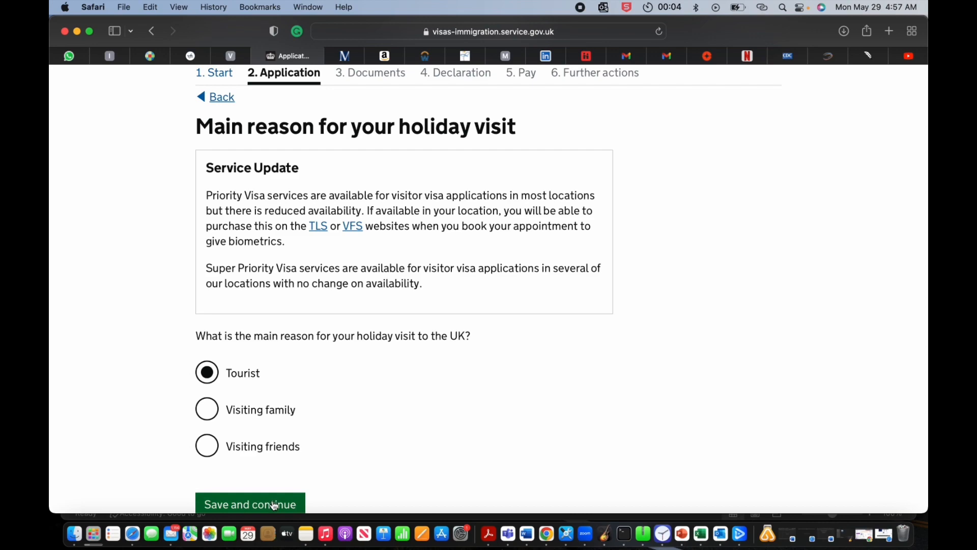
left_click(275, 504)
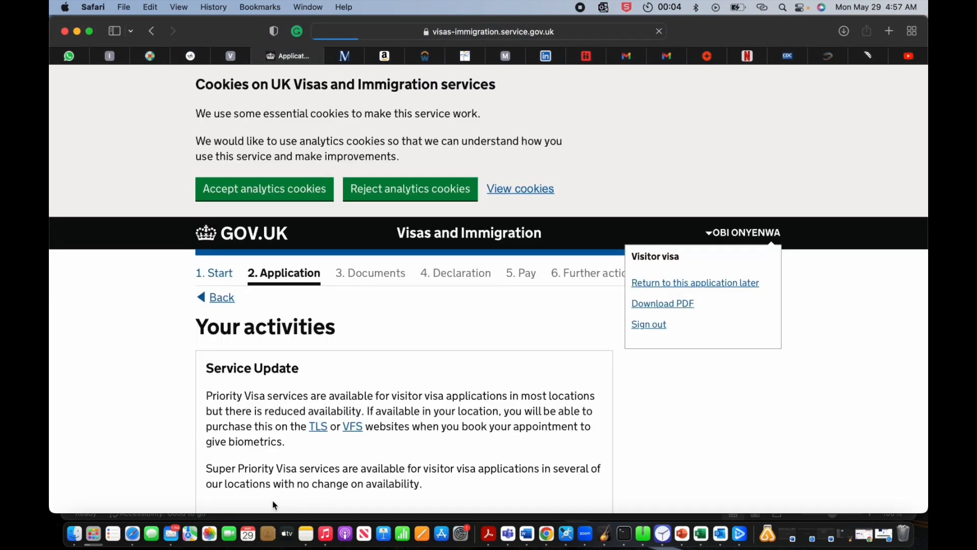
Step: Enter 'VACATION' as the visit purpose details and save
scroll(273, 500, "down", 10)
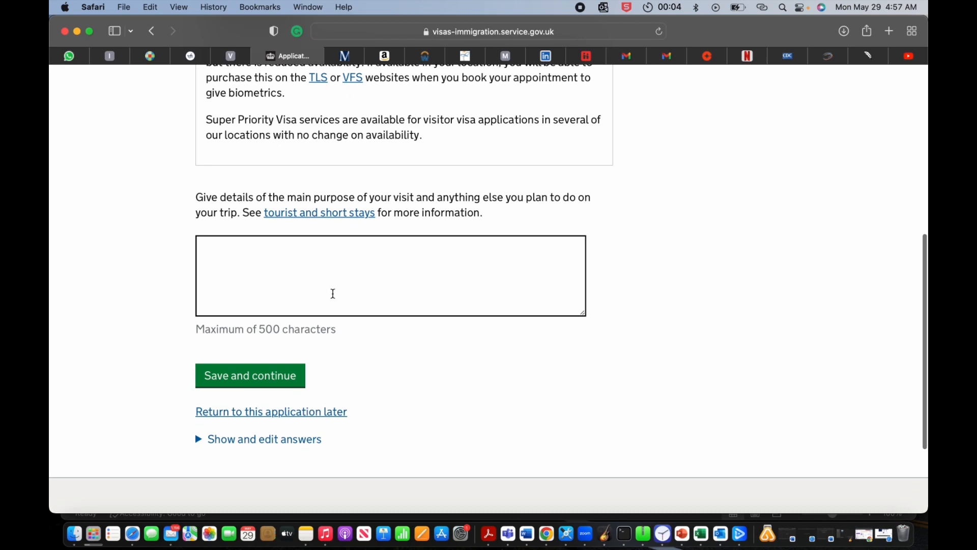
left_click(333, 270)
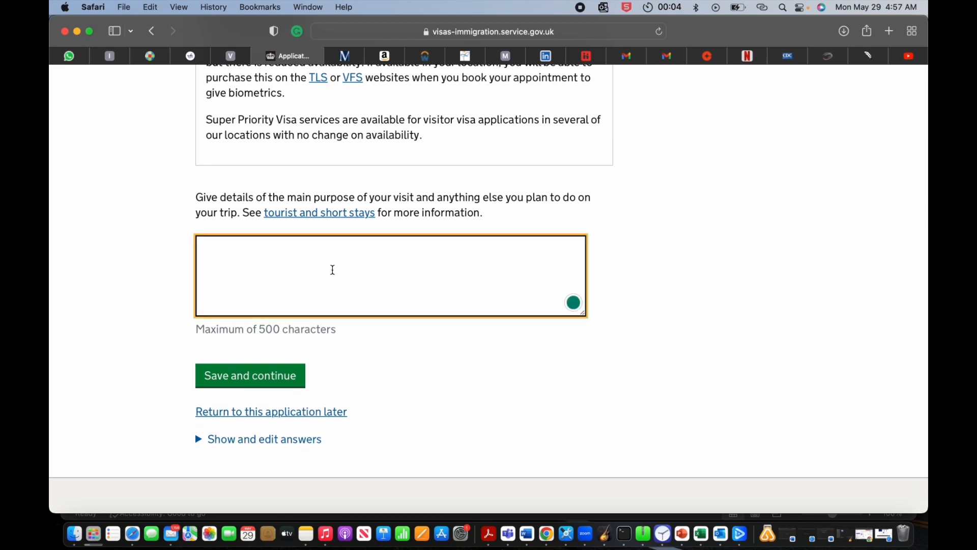
type("HO")
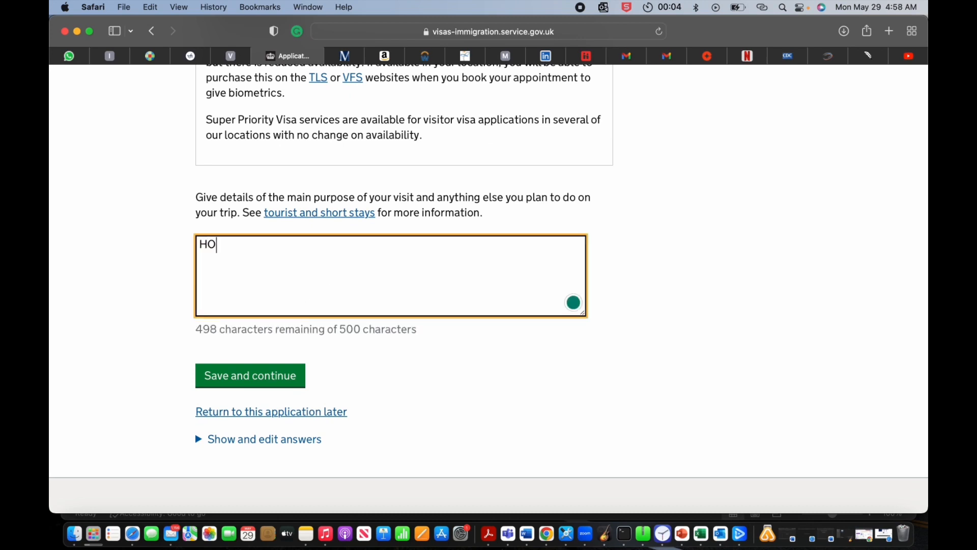
type("LIDAY VACATION")
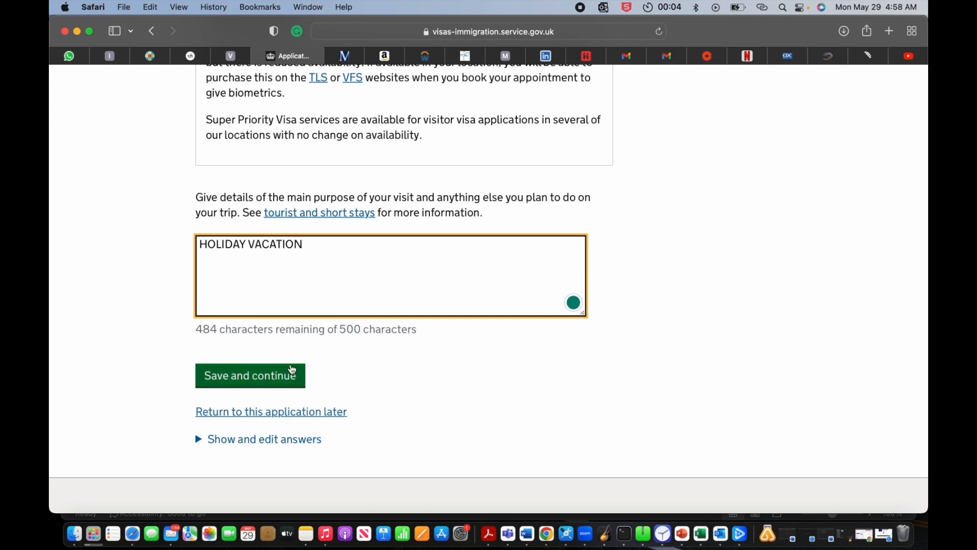
key("BackSpace")
key("BackSpace")
key("BackSpace")
key("BackSpace")
key("BackSpace")
key("BackSpace")
key("BackSpace")
key("BackSpace")
key("BackSpace")
key("BackSpace")
key("BackSpace")
key("BackSpace")
key("BackSpace")
key("BackSpace")
key("BackSpace")
key("BackSpace")
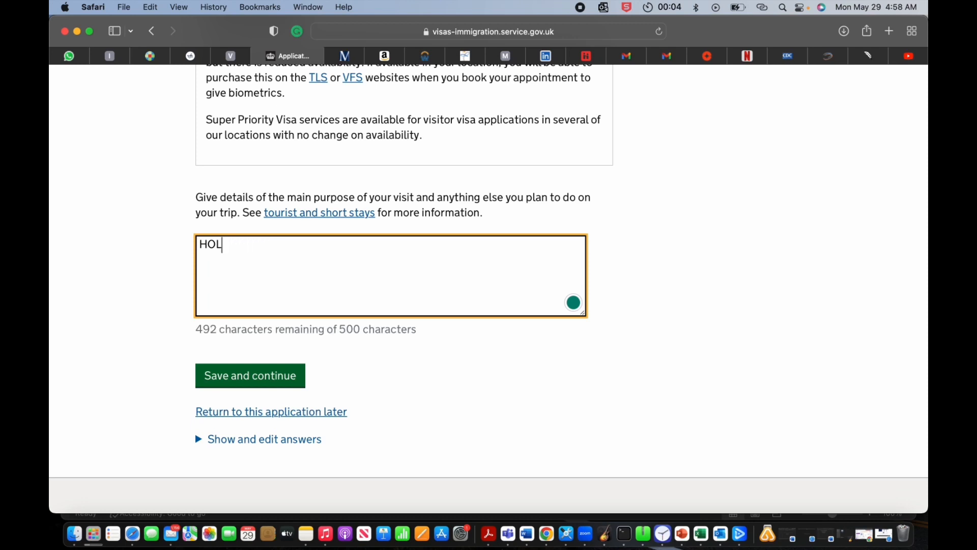
type("VACATION")
left_click(254, 387)
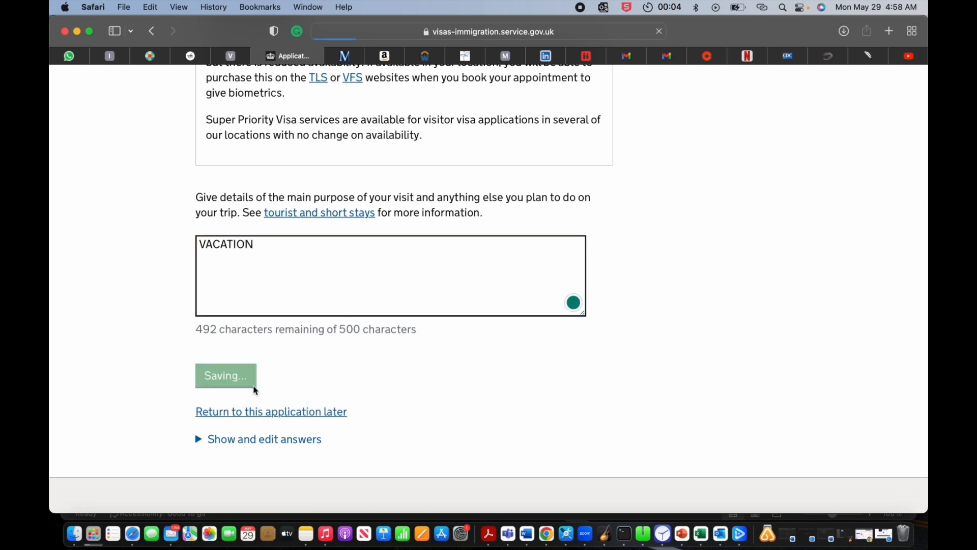
scroll(347, 289, "down", 5)
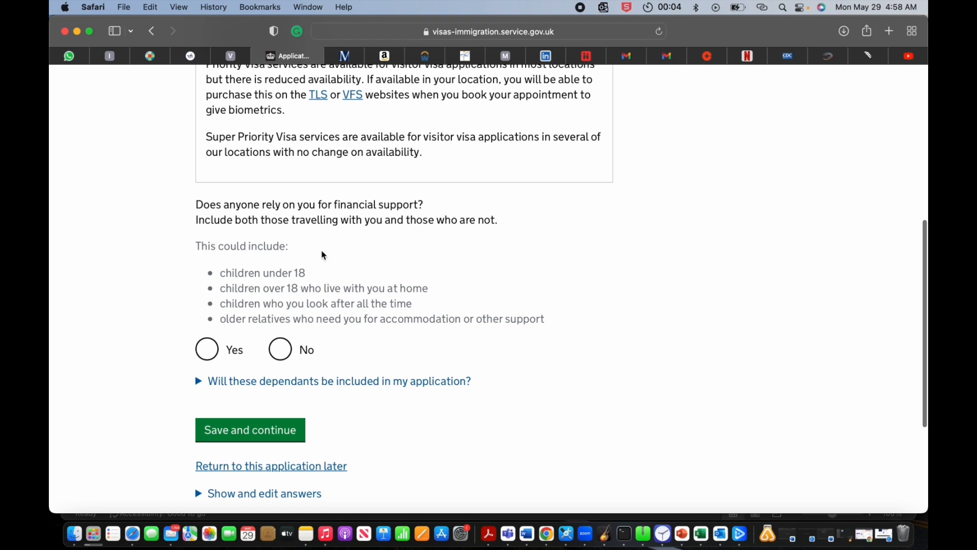
Step: Answer No to anyone relying on you financially and save
left_click(288, 350)
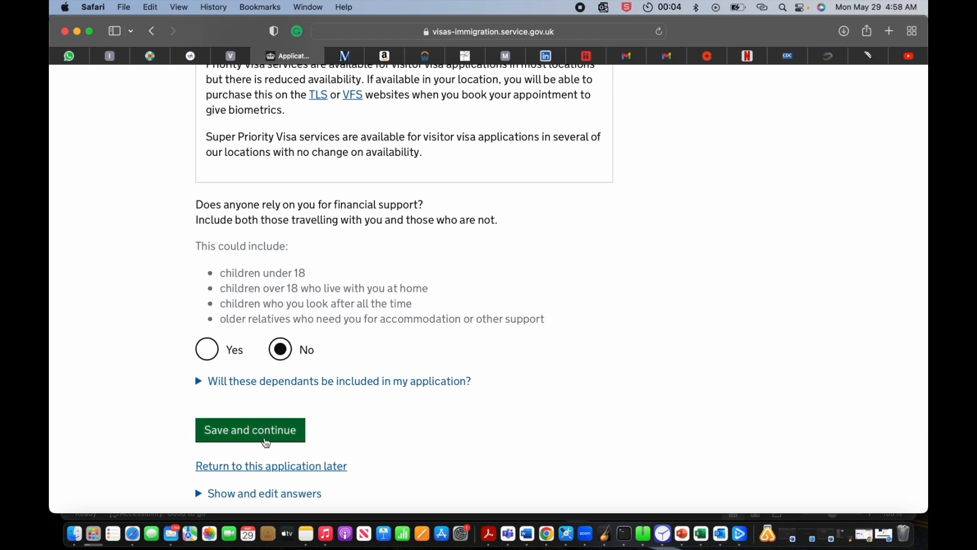
left_click(265, 441)
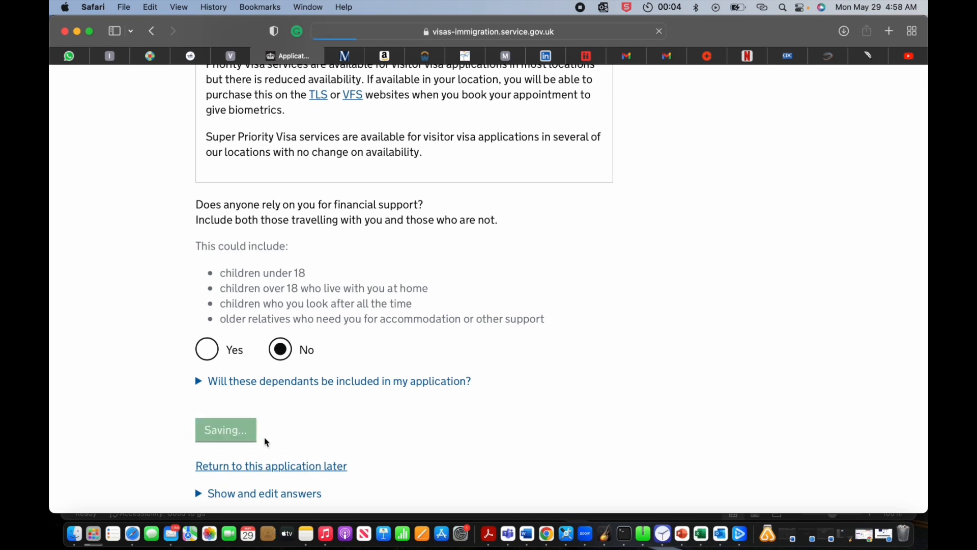
scroll(332, 384, "down", 4)
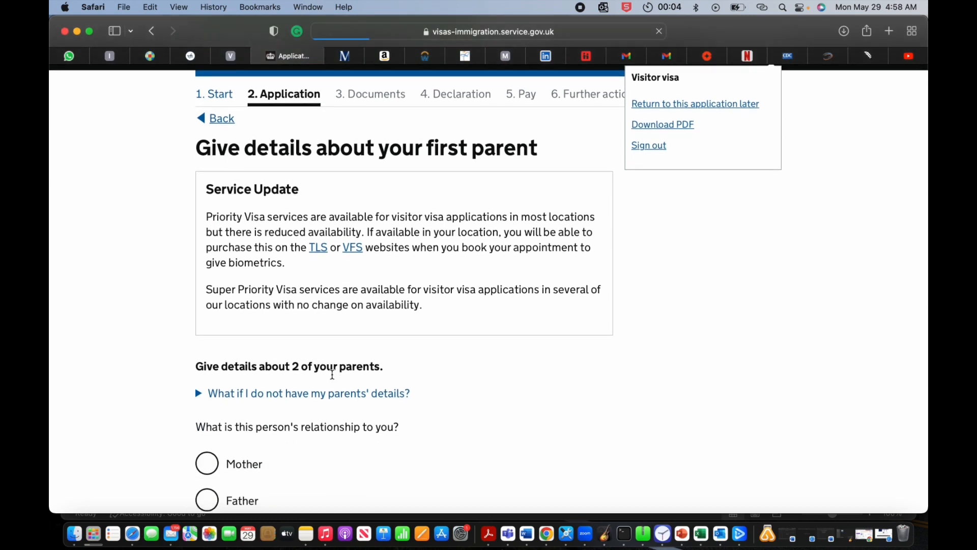
scroll(332, 379, "down", 3)
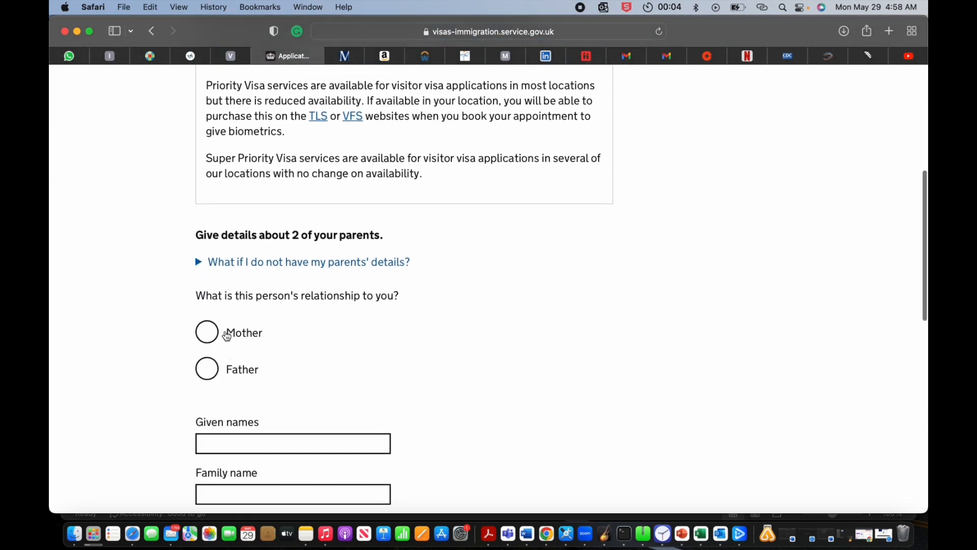
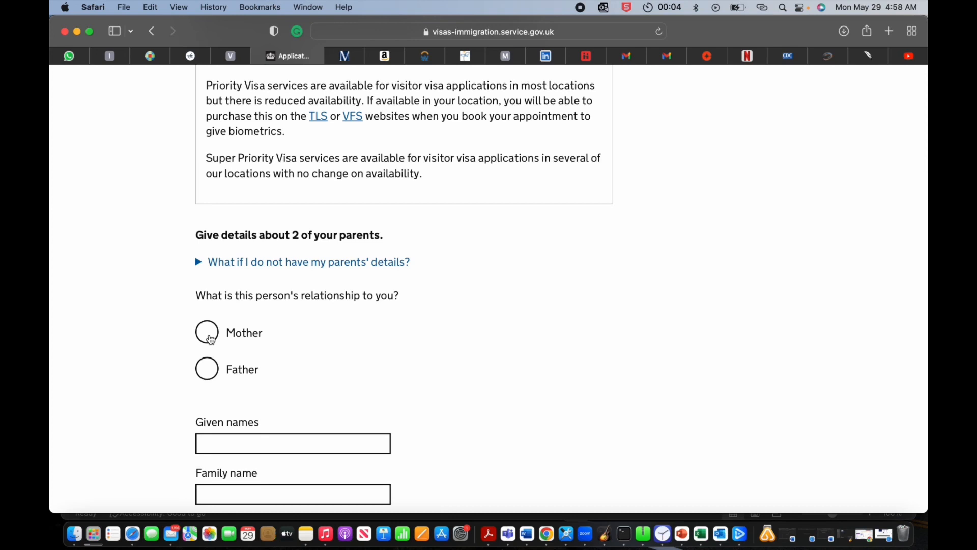
Step: Mark this parent as the mother and enter her given names and family name
left_click(211, 339)
scroll(323, 414, "down", 4)
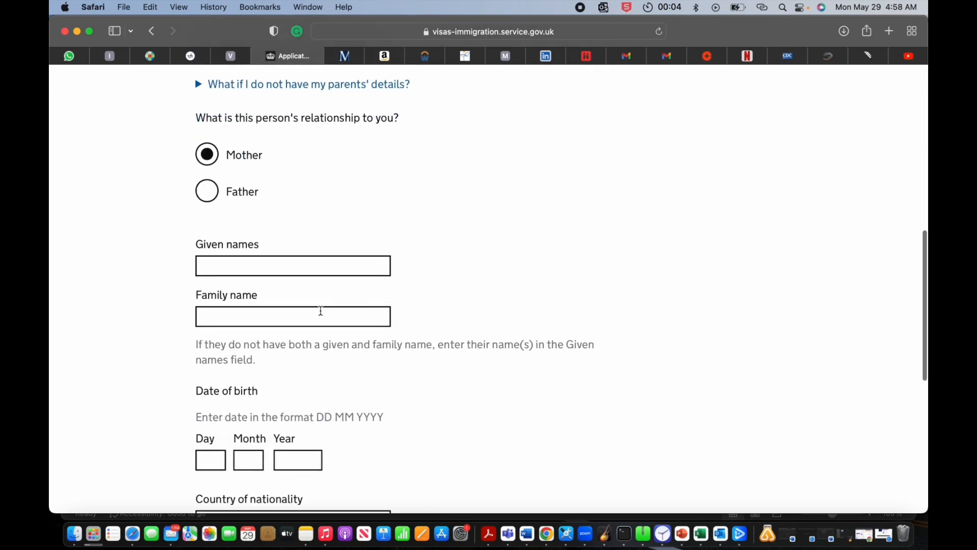
left_click(310, 262)
type("G")
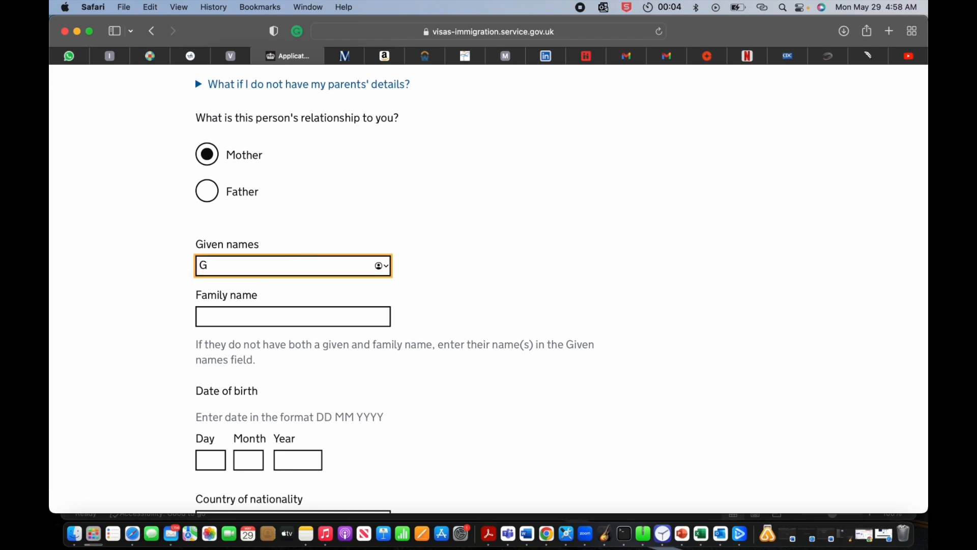
type("LORI")
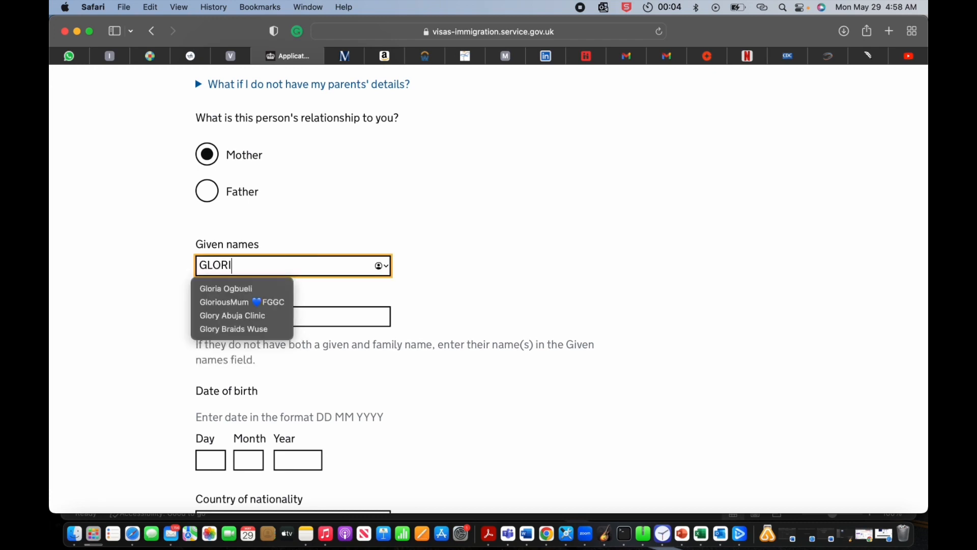
key("BackSpace")
type("Y")
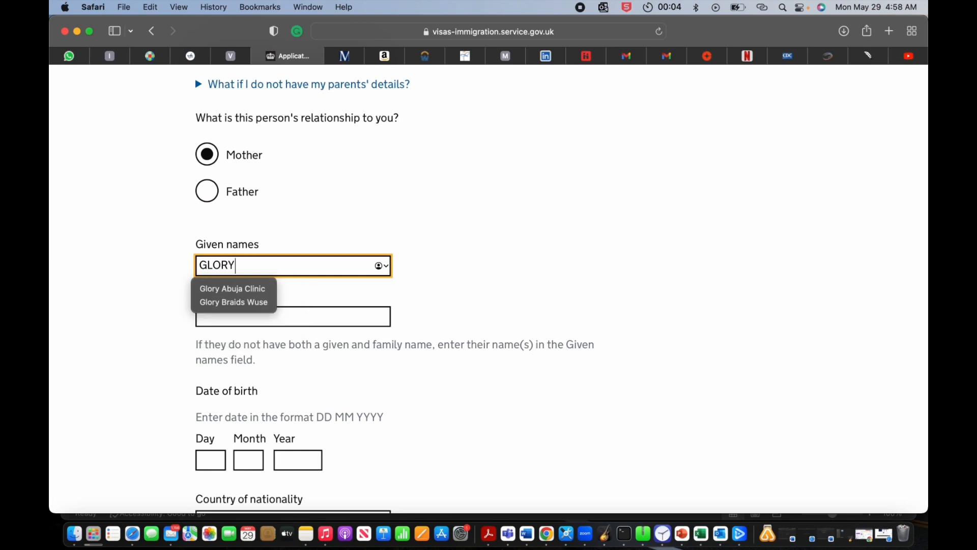
left_click(343, 314)
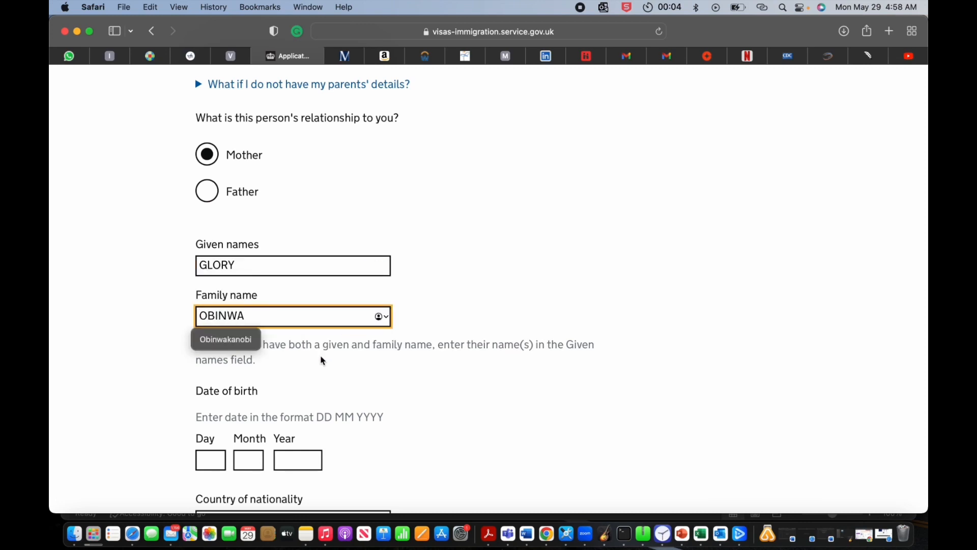
scroll(320, 356, "down", 2)
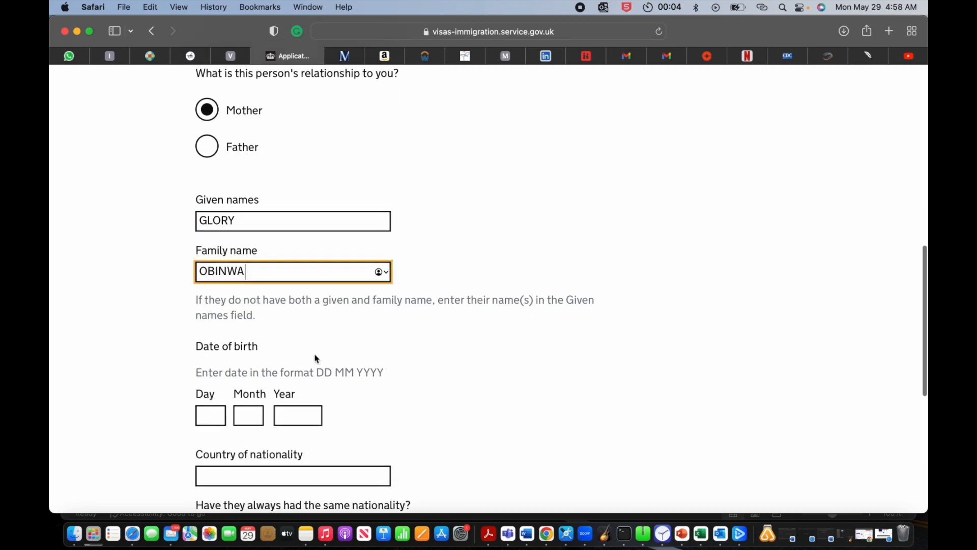
left_click(215, 415)
type("08")
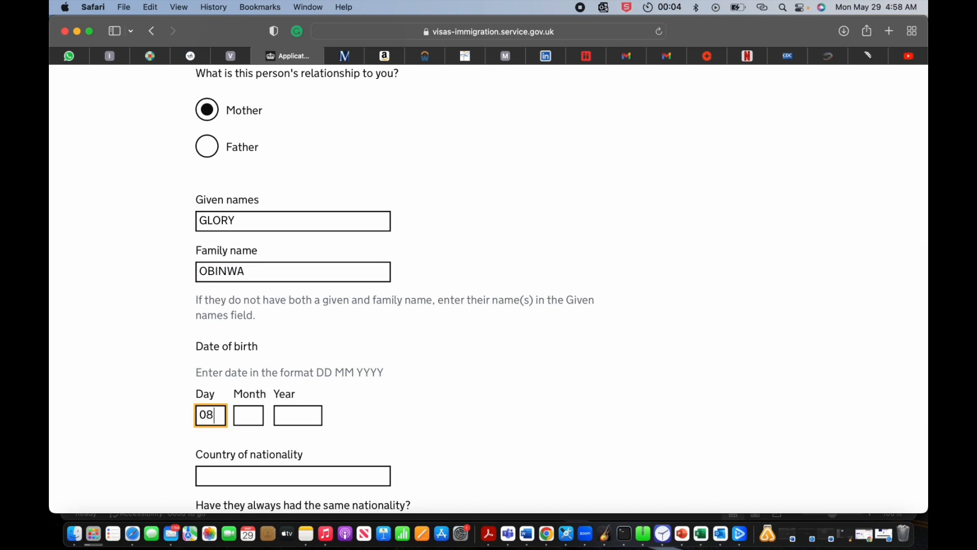
left_click(244, 412)
type("09")
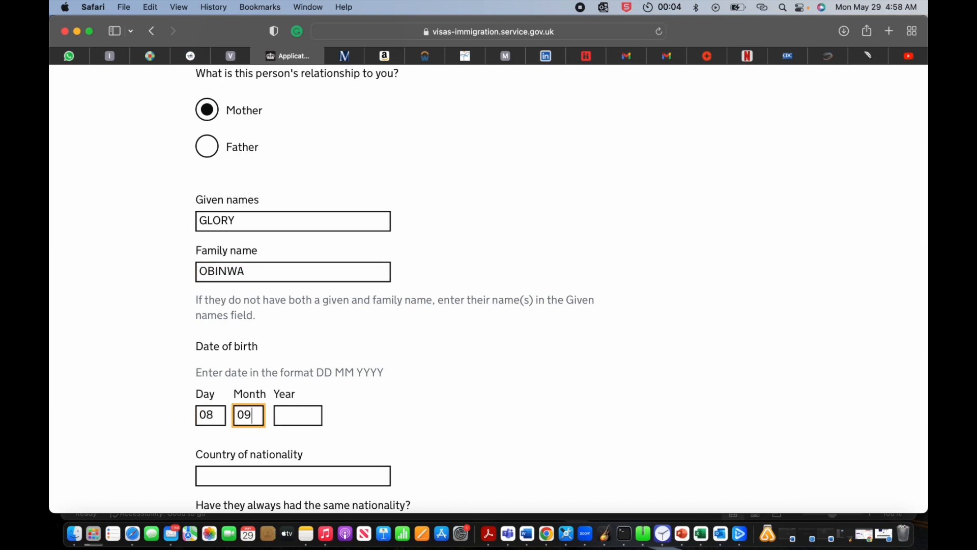
left_click(293, 415)
type("198")
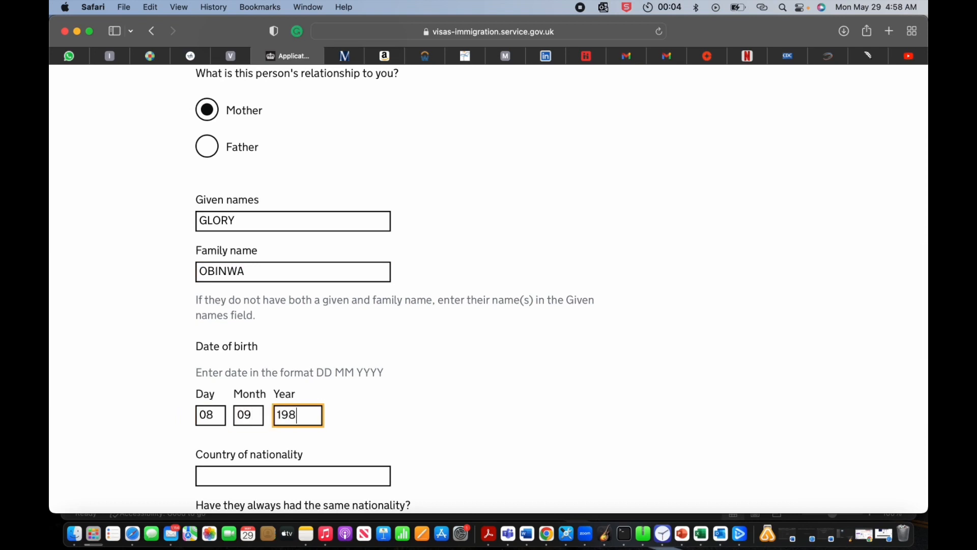
type("9")
Step: Set her nationality to Nigeria, answer Yes to always having it, and save
scroll(284, 424, "down", 3)
left_click(266, 363)
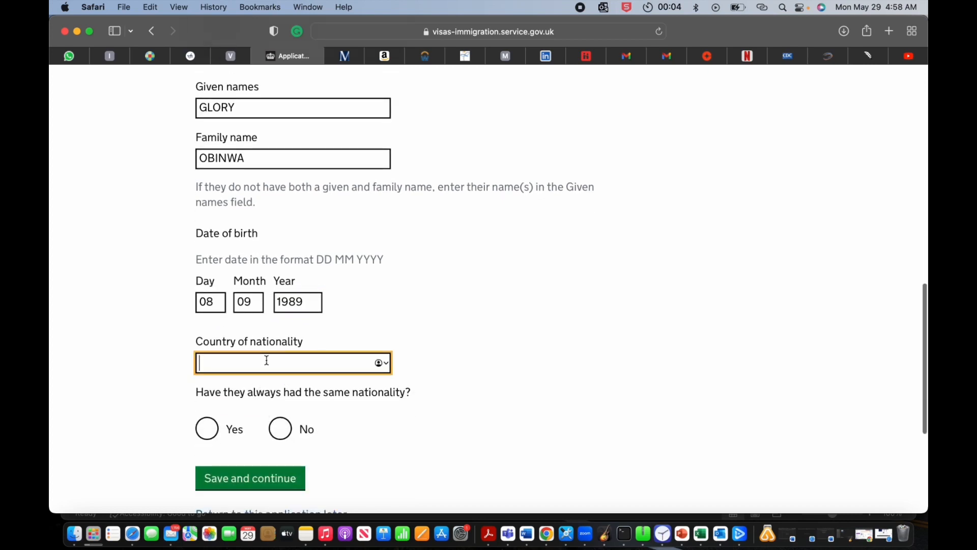
type("NIGER")
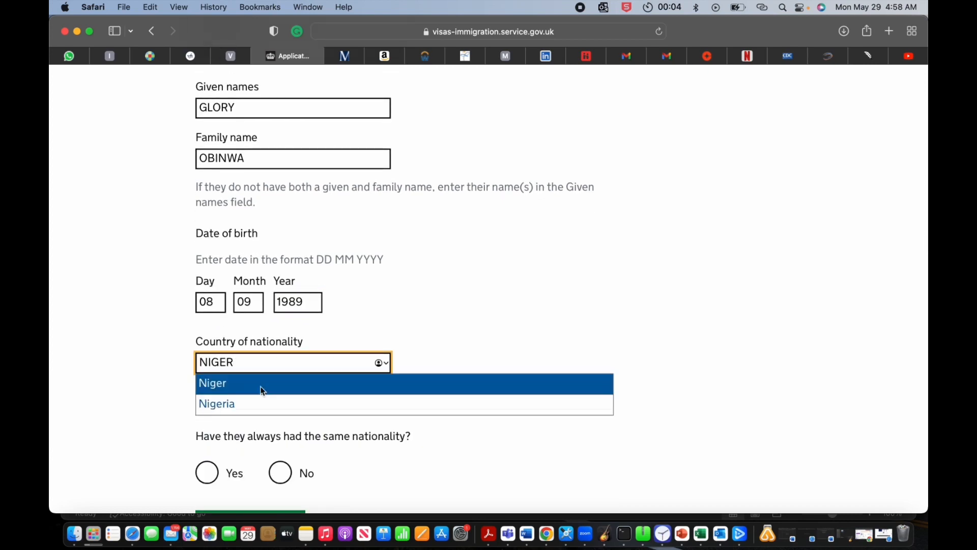
left_click(255, 405)
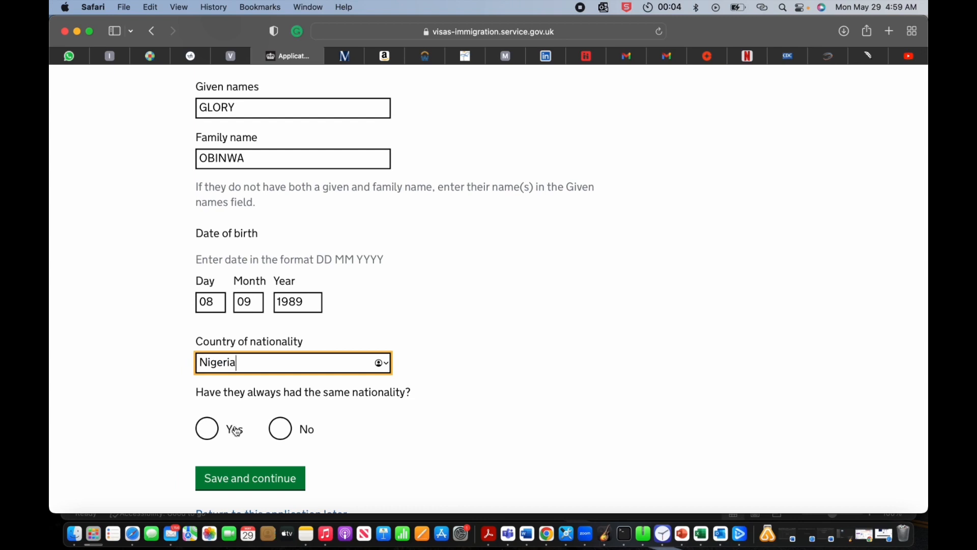
left_click(214, 431)
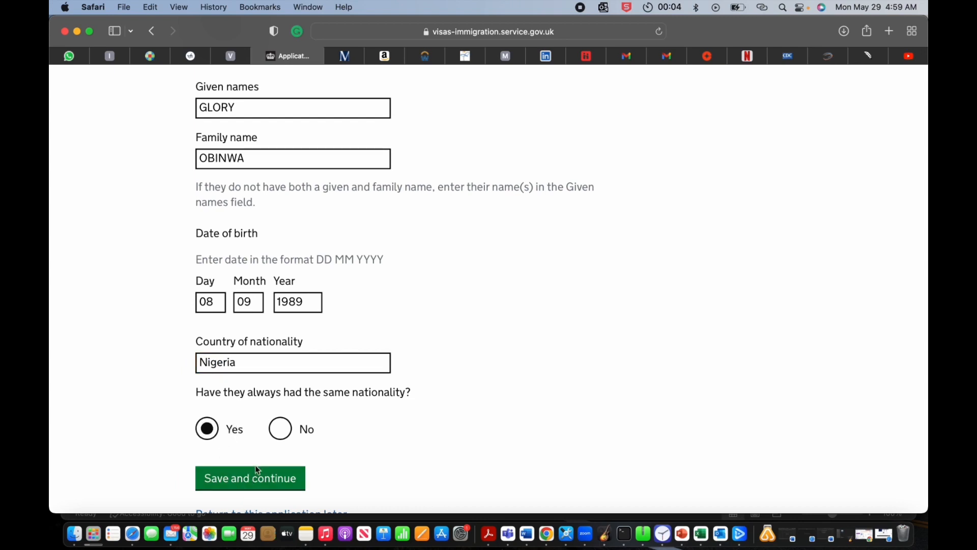
left_click(256, 480)
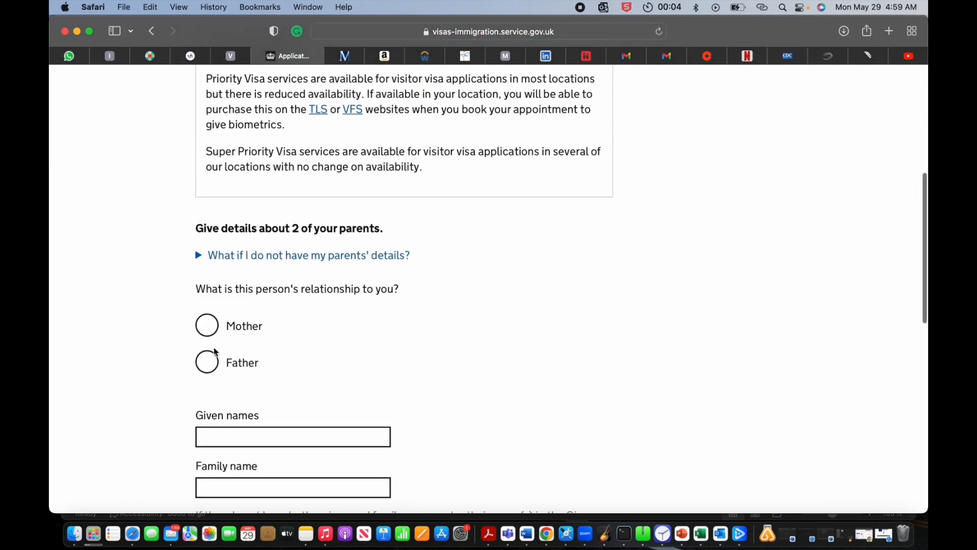
Step: Mark this parent as the father and enter his given names and family name
left_click(208, 358)
left_click(233, 431)
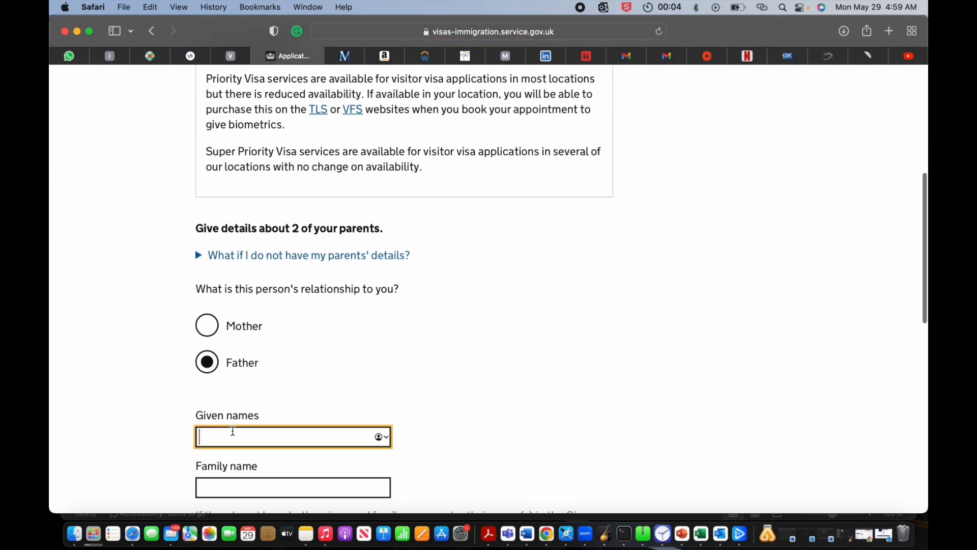
type("PRI")
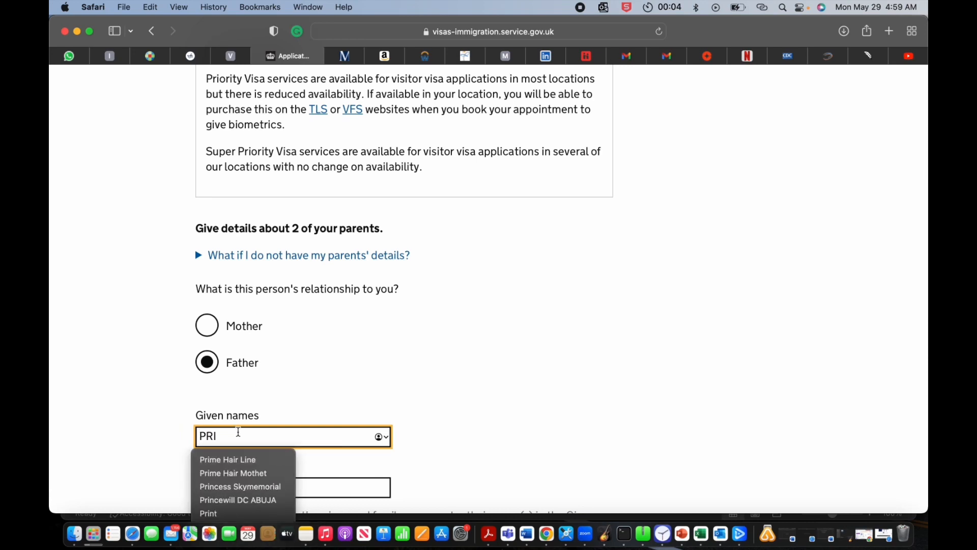
key("Escape")
left_click(222, 487)
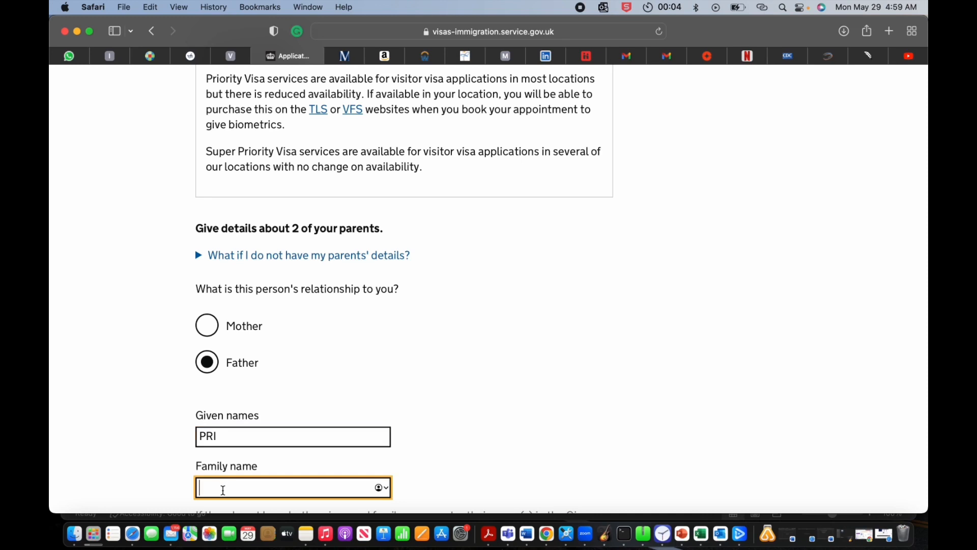
type("OBINWA")
scroll(248, 405, "down", 5)
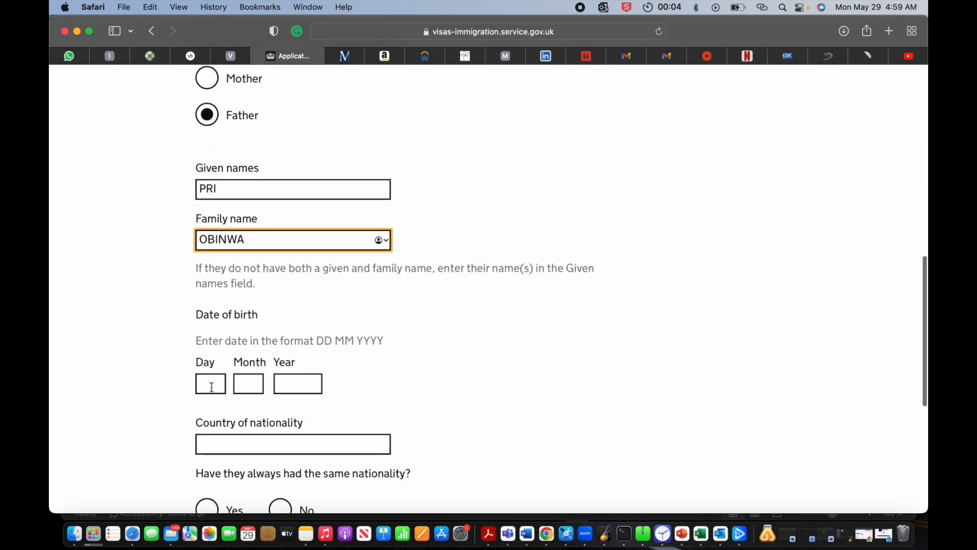
left_click(214, 383)
type("09")
left_click(253, 378)
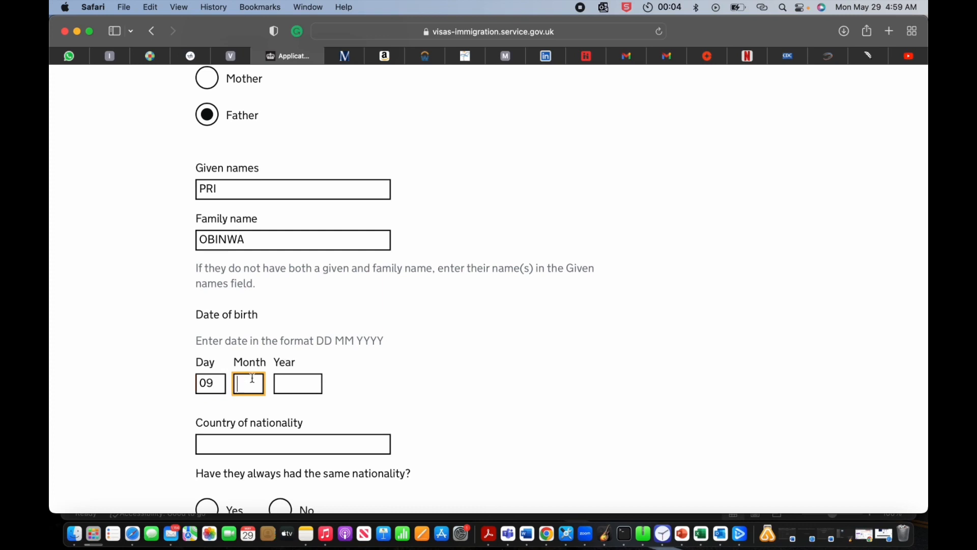
type("09")
left_click(289, 382)
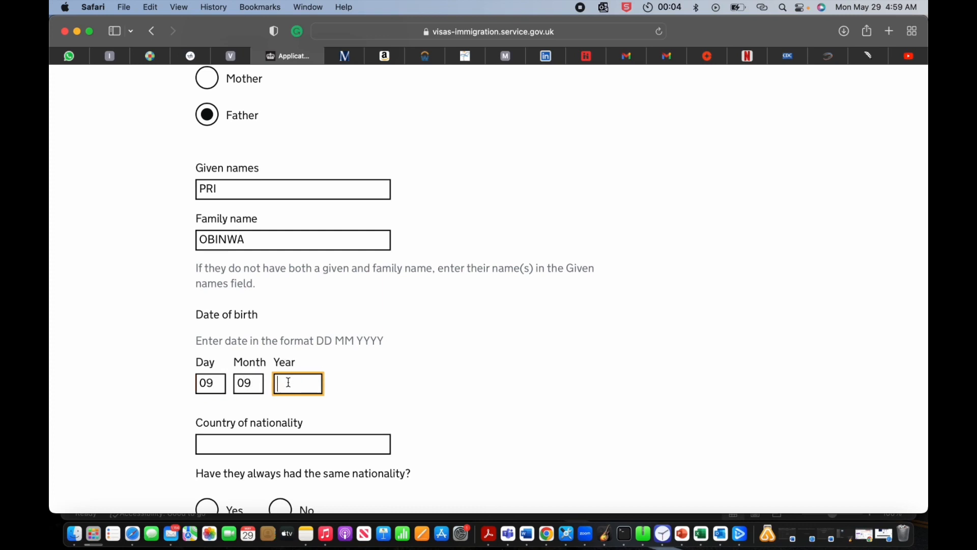
type("1961")
Step: Set his nationality to Nigeria, answer Yes to always having it, and save
left_click(254, 448)
type("NIGER")
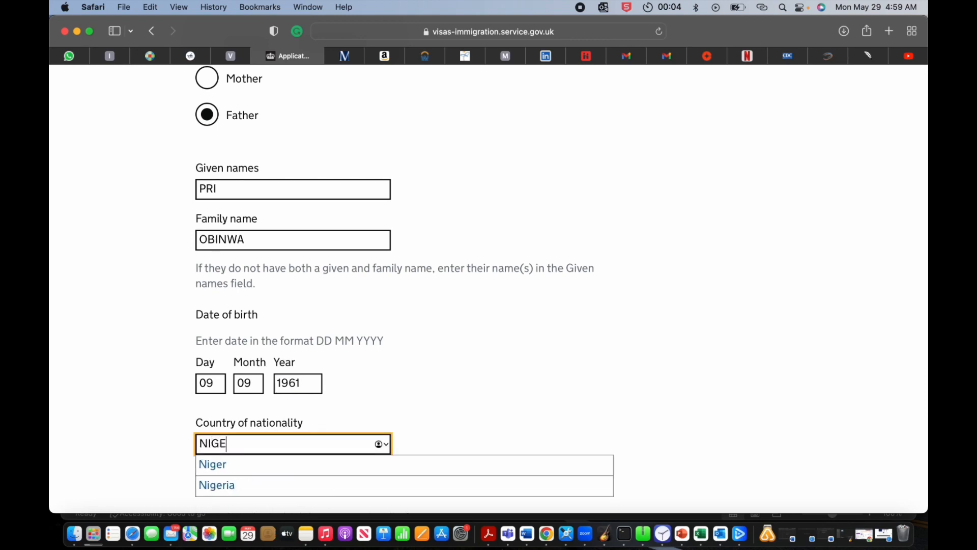
left_click(233, 491)
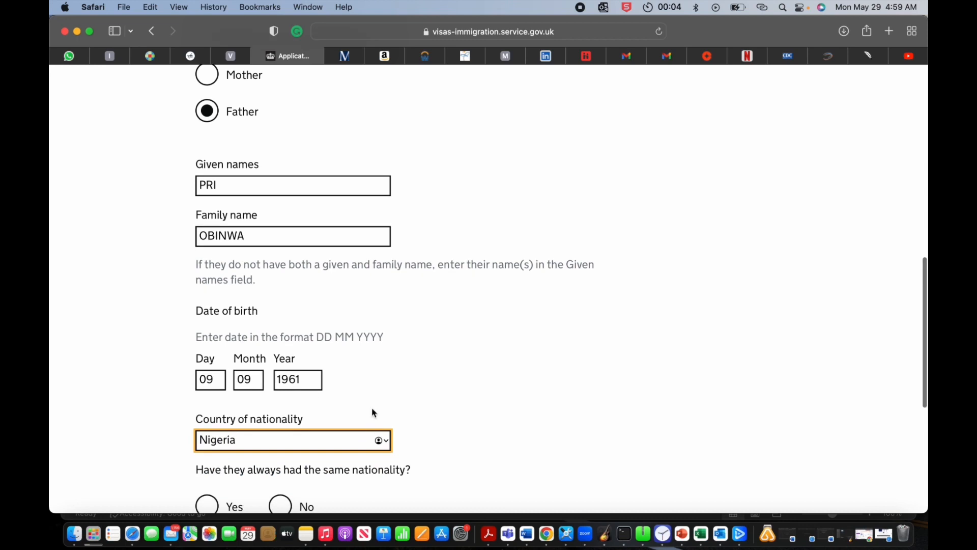
scroll(371, 410, "down", 3)
left_click(215, 385)
left_click(241, 430)
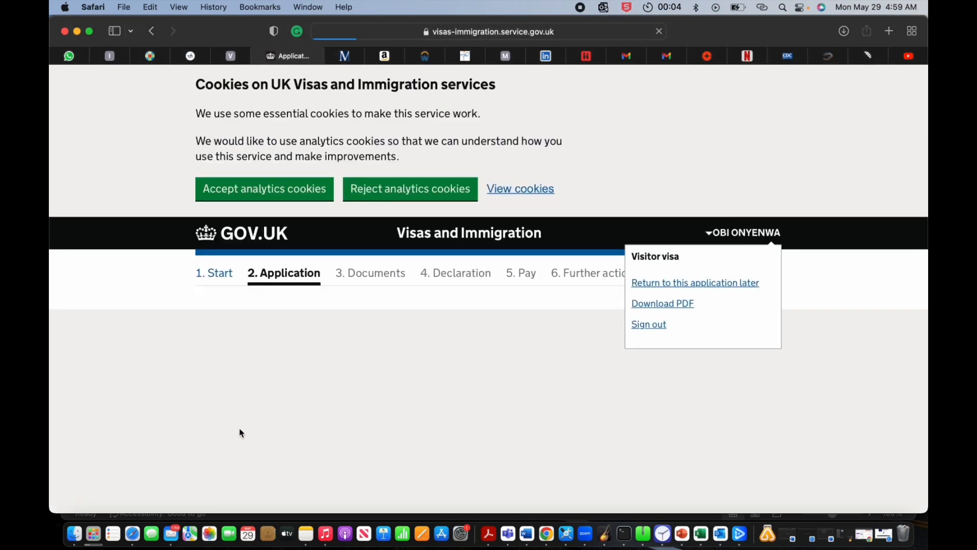
Step: Answer No to having family in the UK and save
scroll(265, 484, "down", 10)
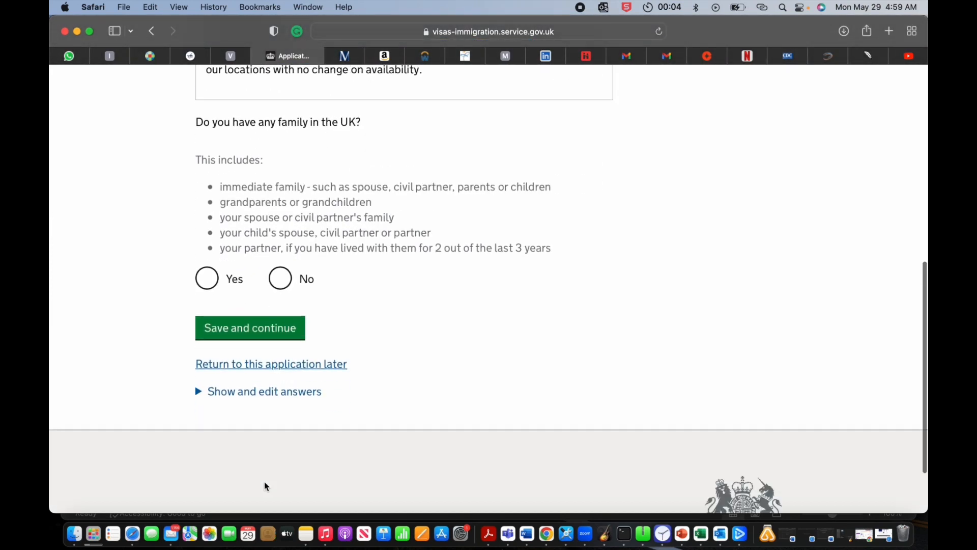
scroll(381, 407, "up", 3)
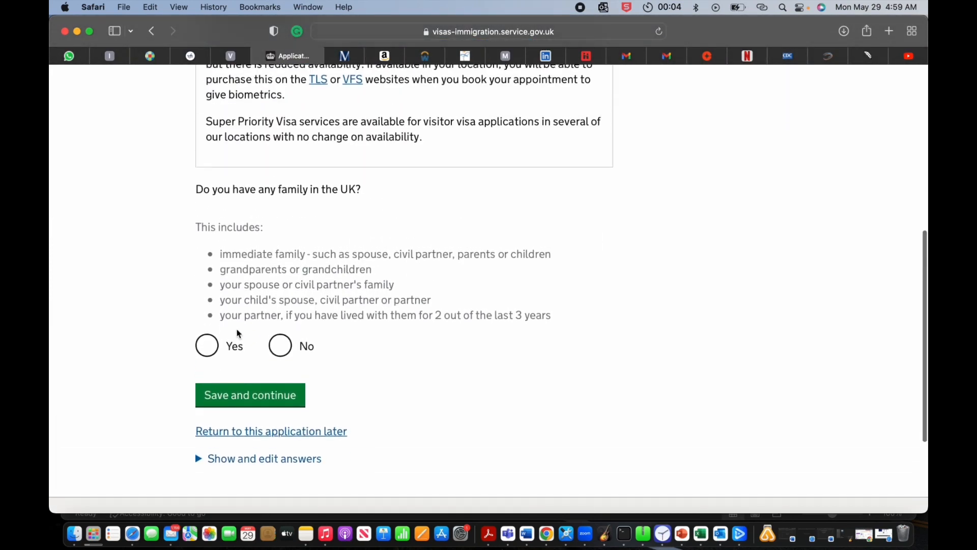
left_click(280, 346)
left_click(286, 388)
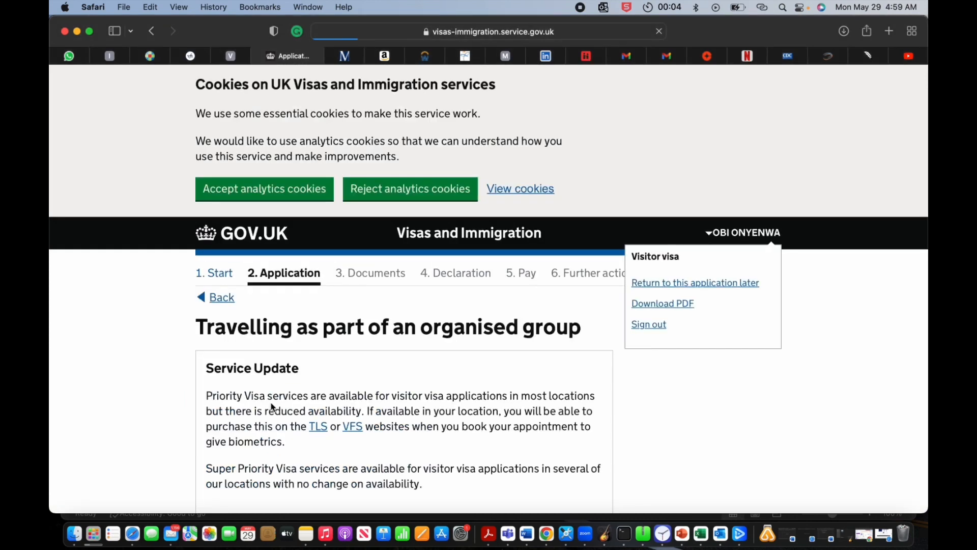
Step: Answer No to travelling in an organised group and to travelling with another person
scroll(272, 407, "down", 5)
scroll(272, 405, "down", 2)
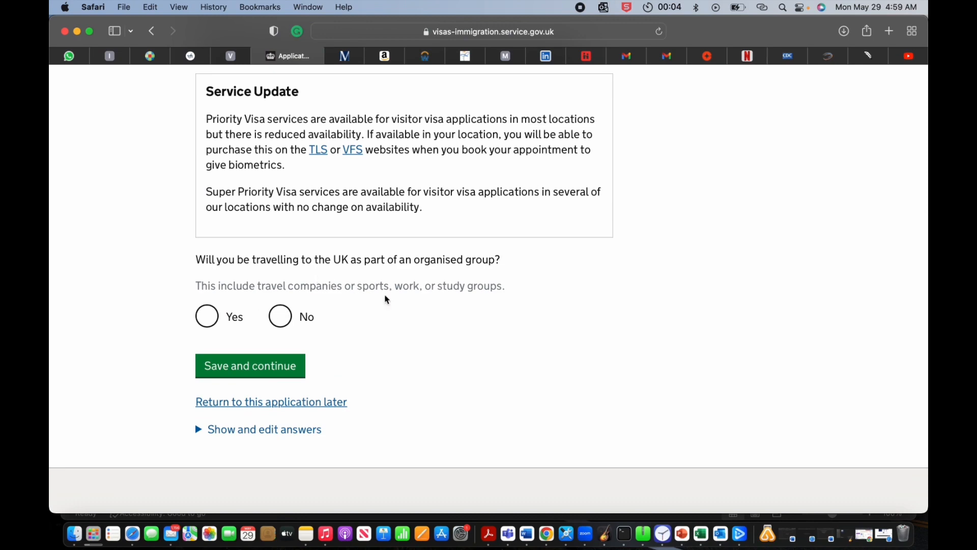
left_click(281, 317)
left_click(264, 377)
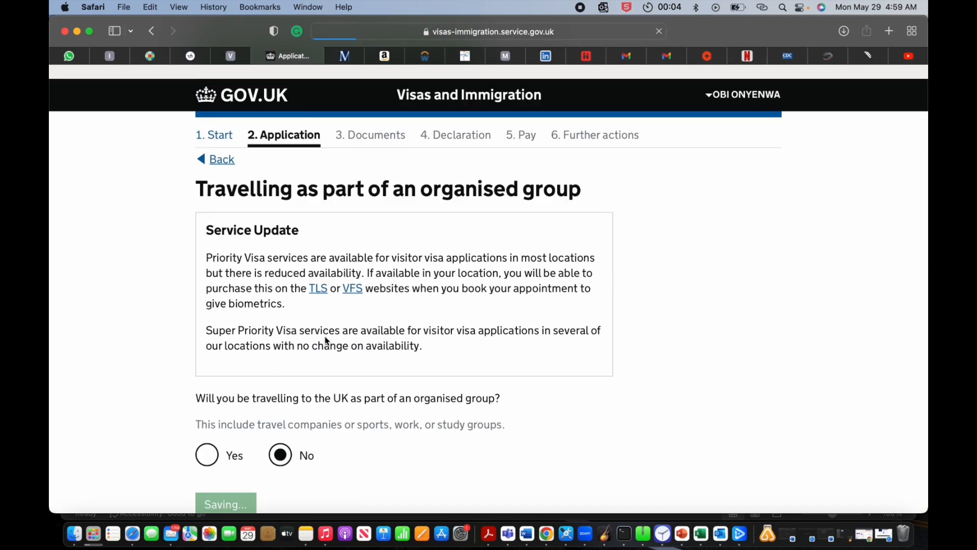
scroll(325, 333, "down", 5)
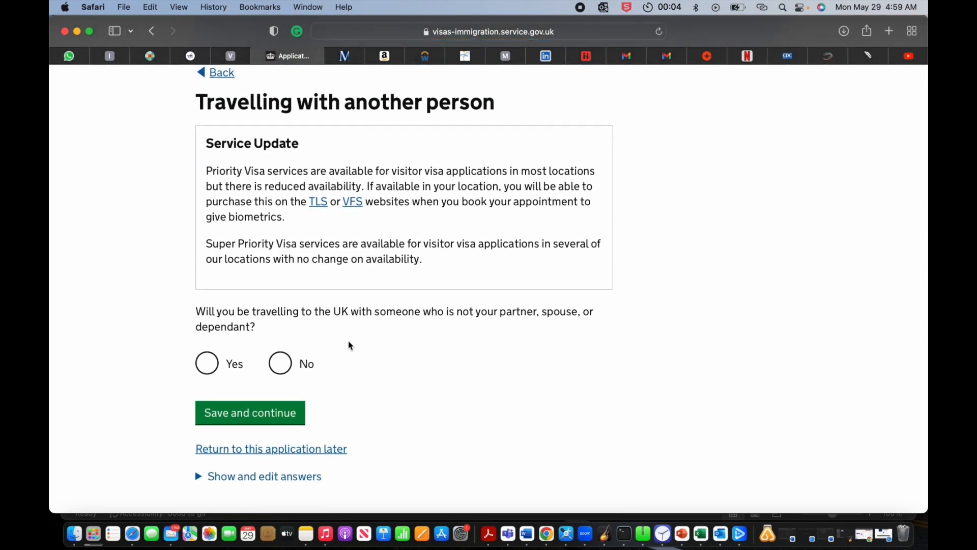
left_click(280, 363)
left_click(279, 417)
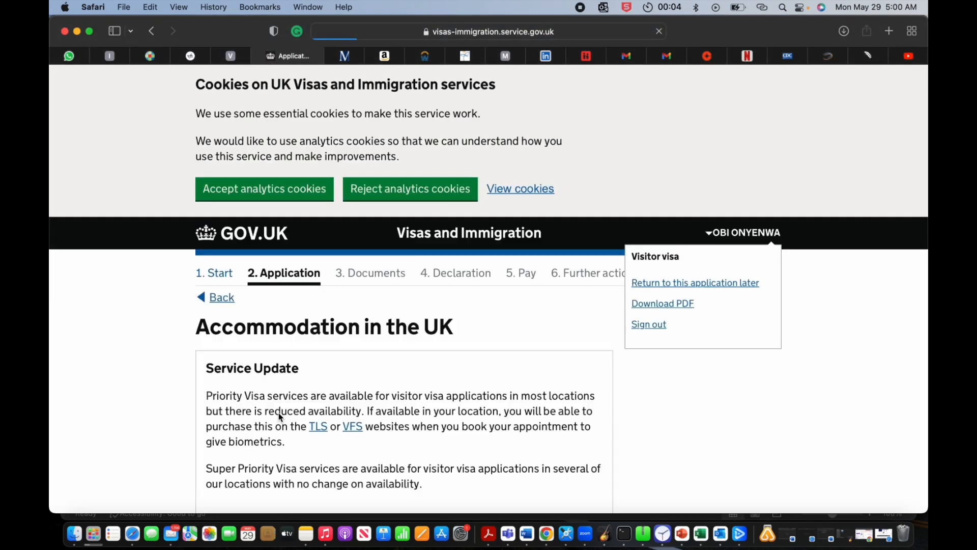
Step: Answer Yes to having a UK address for the stay and save
scroll(321, 357, "down", 5)
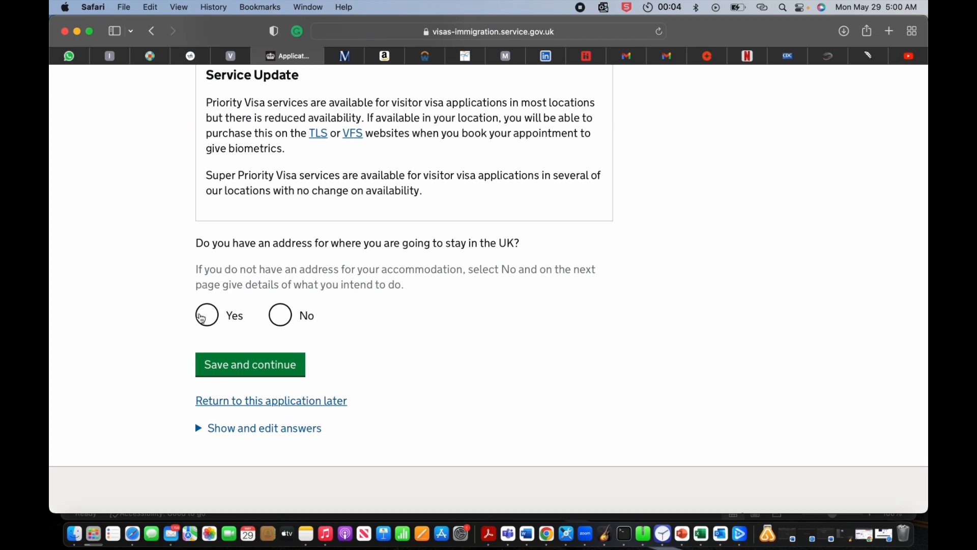
left_click(207, 314)
left_click(277, 370)
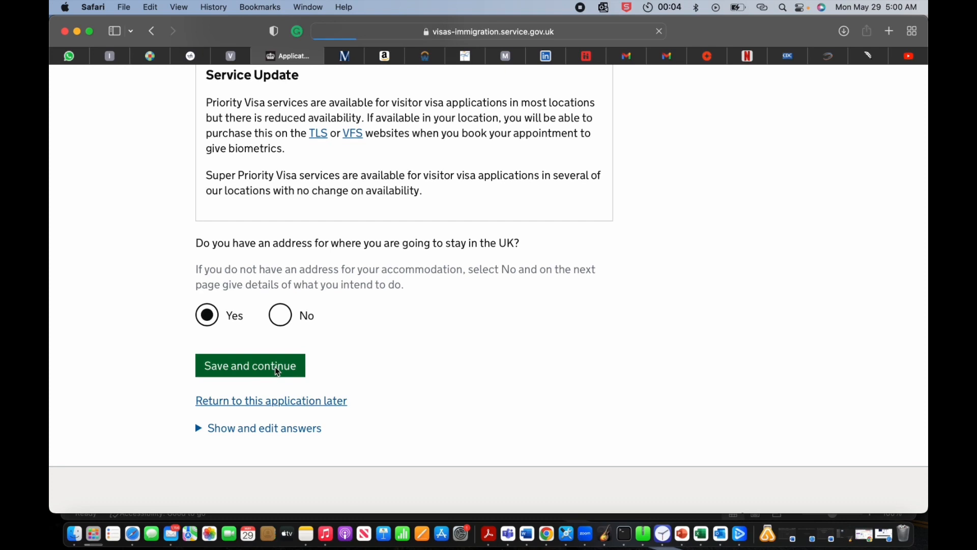
scroll(327, 359, "down", 5)
scroll(328, 363, "down", 3)
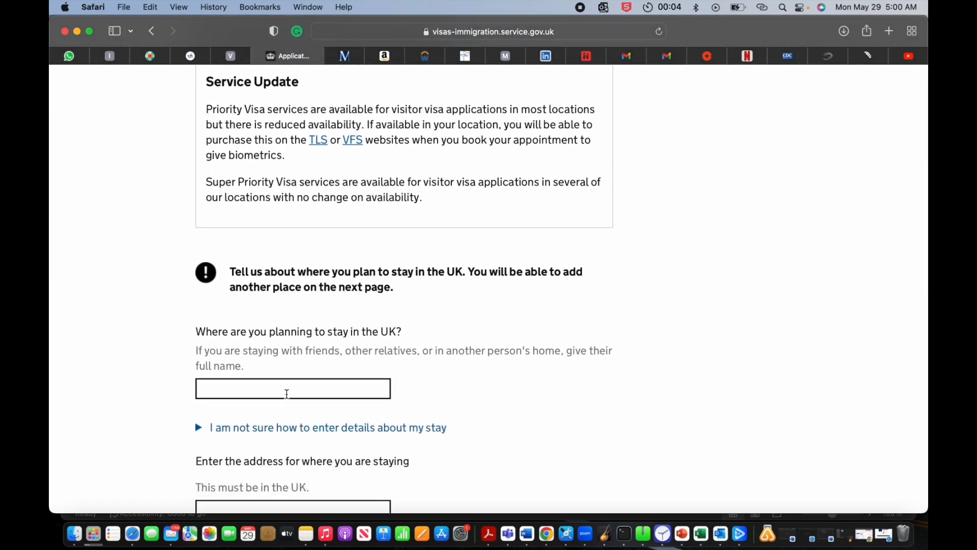
Step: Enter Manchester as the name of the place you will stay
left_click(286, 395)
type("BIR")
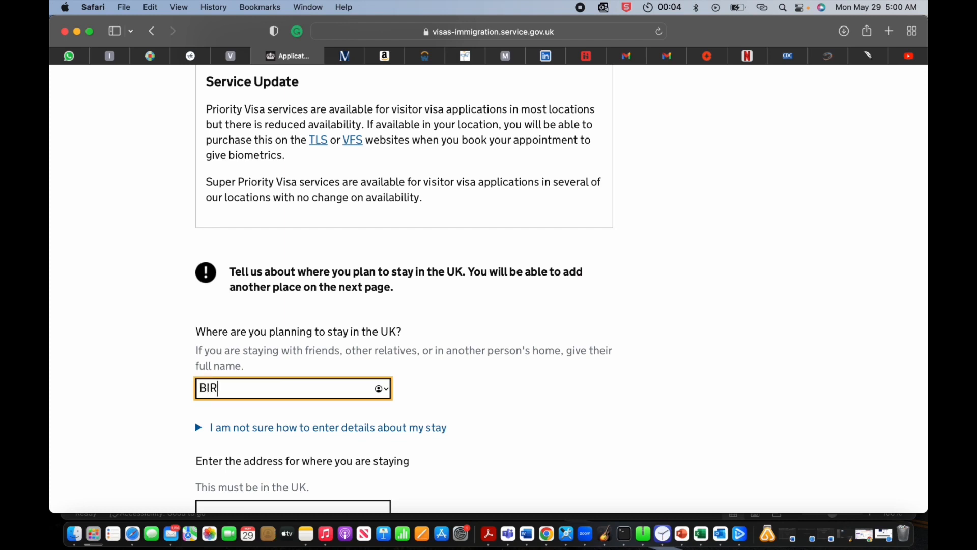
type("MINGHAM")
key("BackSpace")
key("BackSpace")
key("BackSpace")
key("BackSpace")
key("BackSpace")
key("BackSpace")
key("BackSpace")
key("BackSpace")
key("BackSpace")
key("BackSpace")
type("MMAN")
key("BackSpace")
key("BackSpace")
key("BackSpace")
type("ANCHESTER")
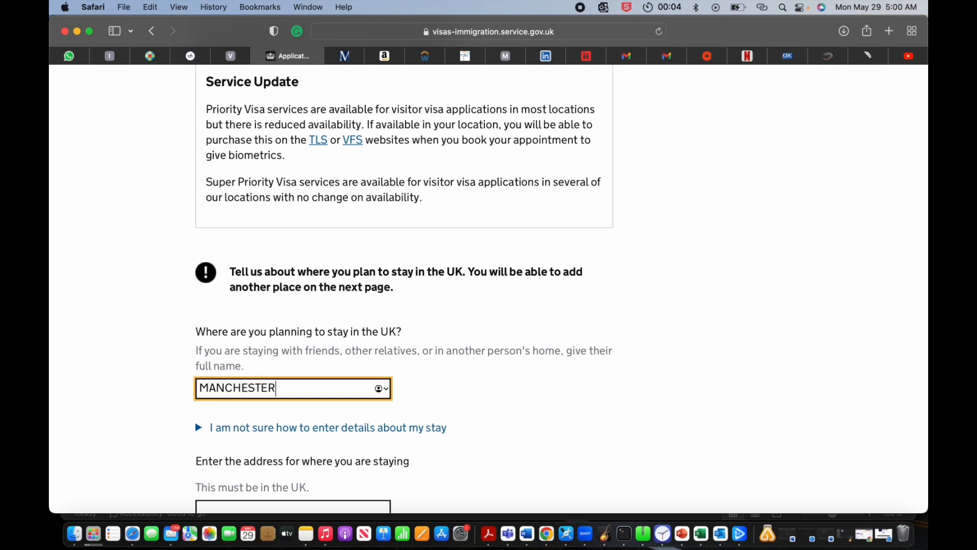
Step: Fill in the stay's first address line, town or city, and postcode
scroll(270, 402, "down", 3)
left_click(275, 366)
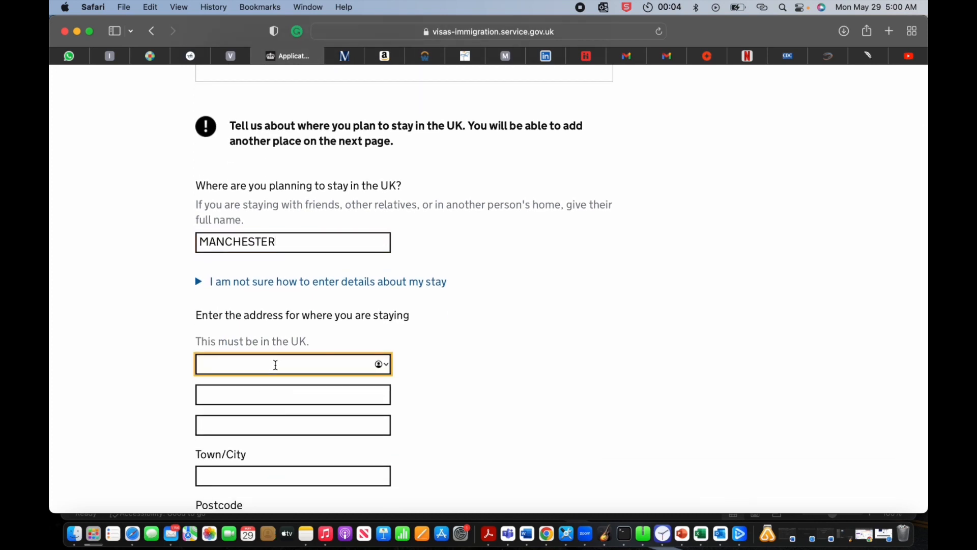
type("MANCHESTER ")
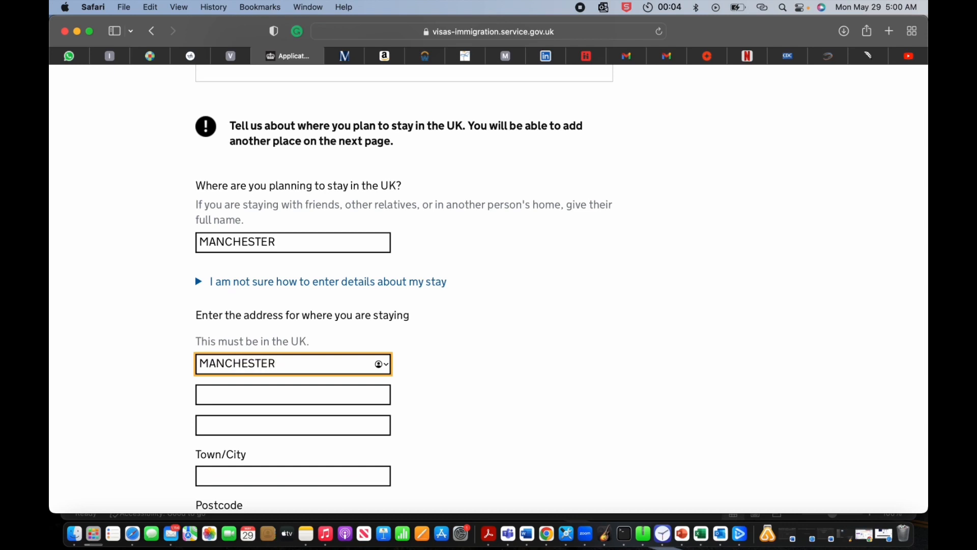
type("CITY")
scroll(242, 373, "down", 3)
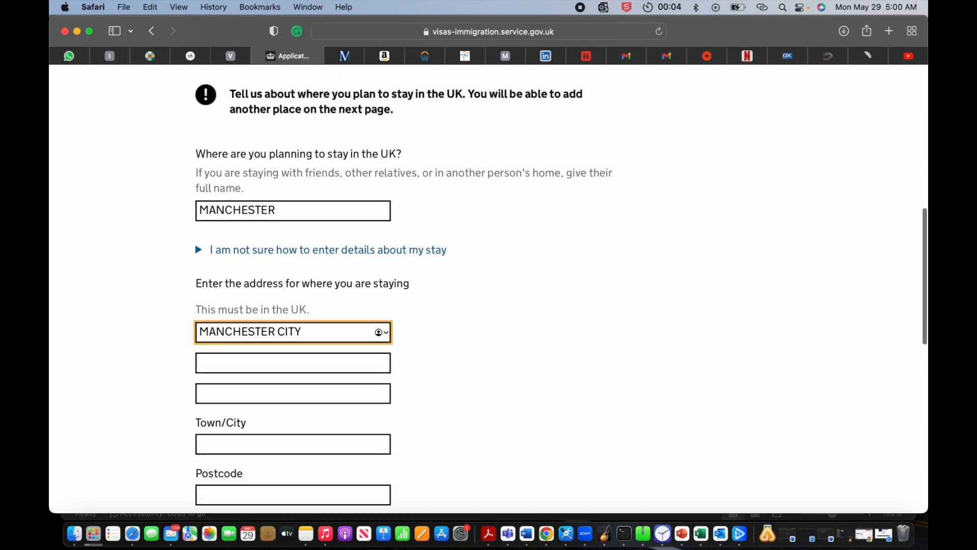
left_click(242, 373)
type("MANCHESTER")
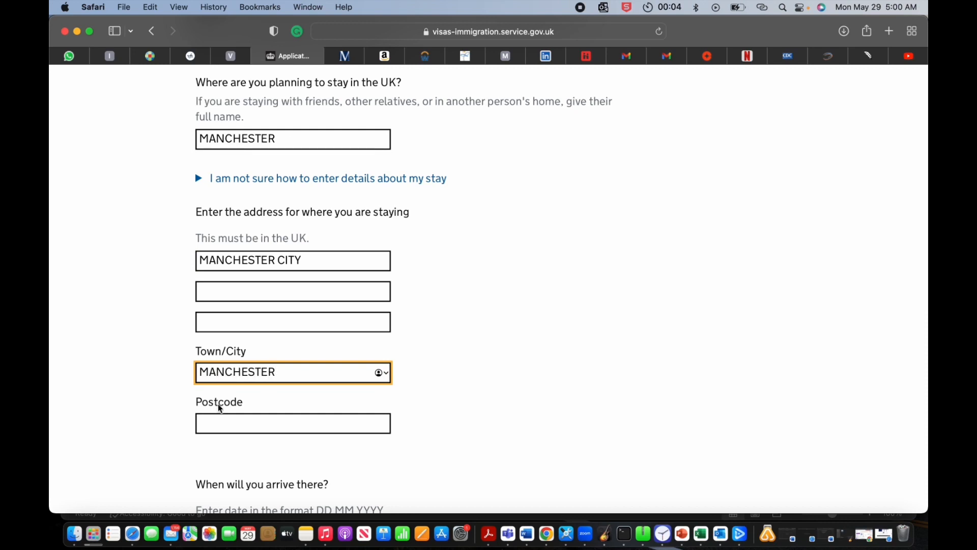
left_click(220, 420)
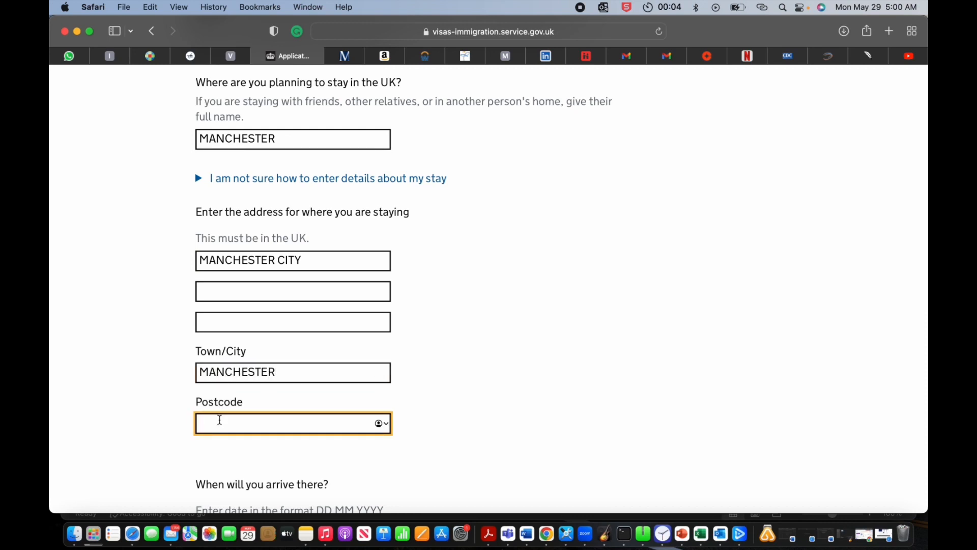
type("M17")
Step: Enter the arrival date as 04 04 2024
scroll(359, 473, "down", 6)
left_click(216, 256)
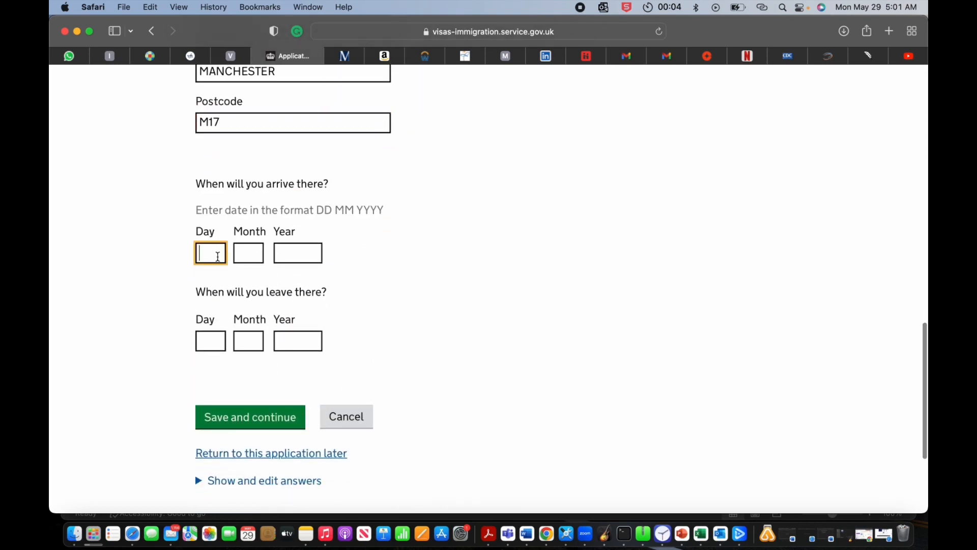
type("04")
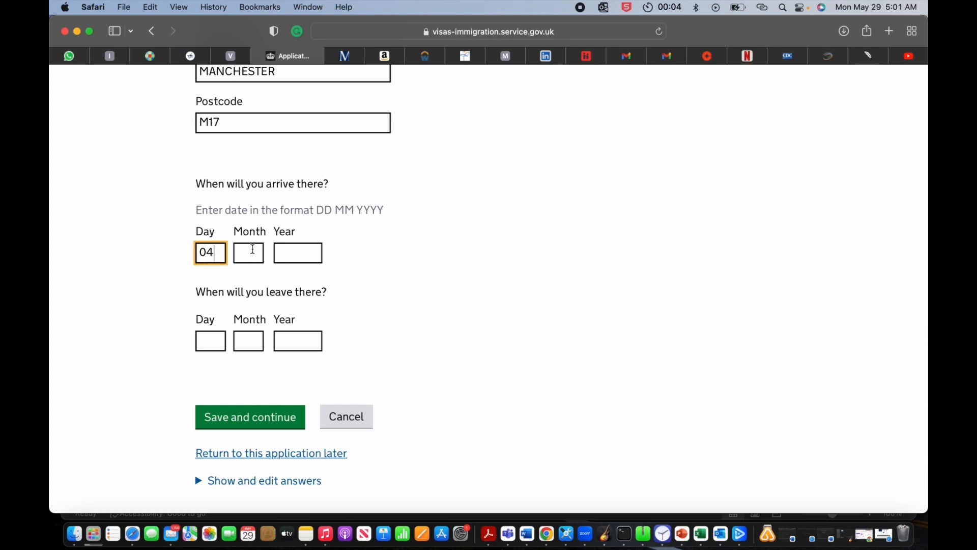
left_click(251, 253)
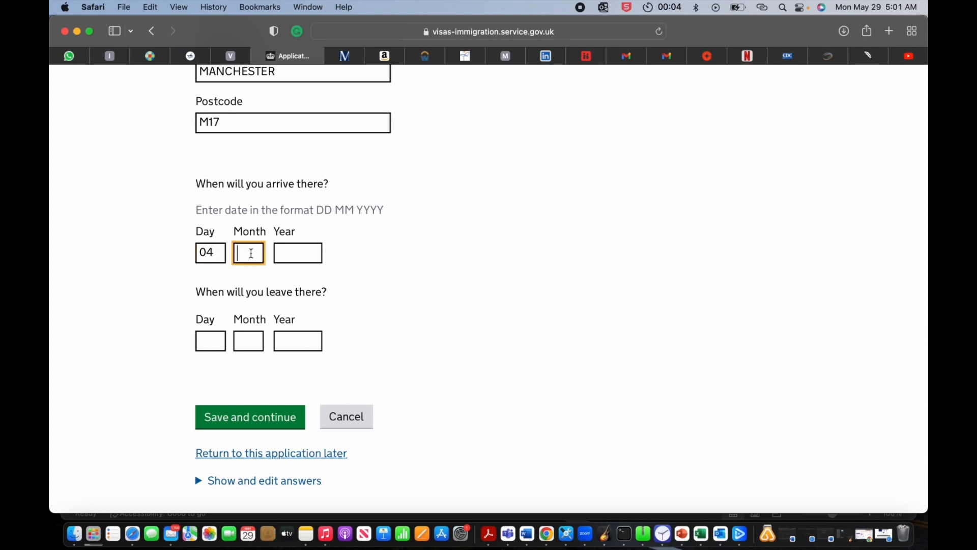
type("04")
left_click(302, 244)
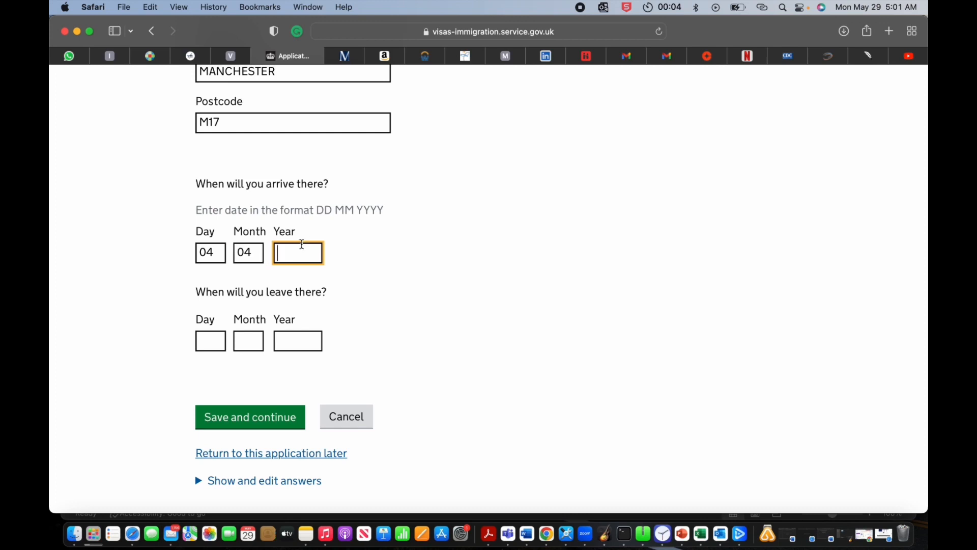
type("2024")
Step: Enter the departure date as 04 05 2024 and save the accommodation details
left_click(215, 336)
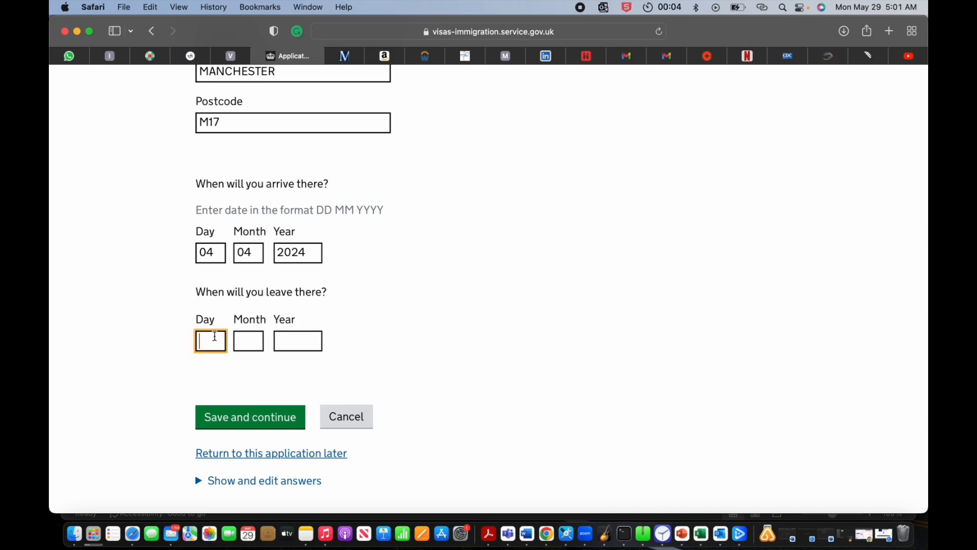
type("04")
left_click(247, 338)
type("05")
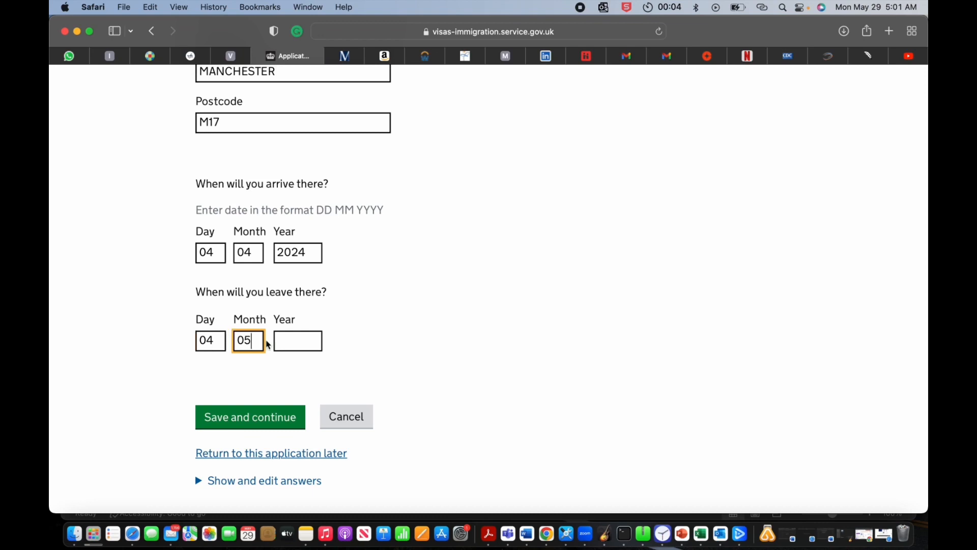
left_click(292, 338)
type("2024")
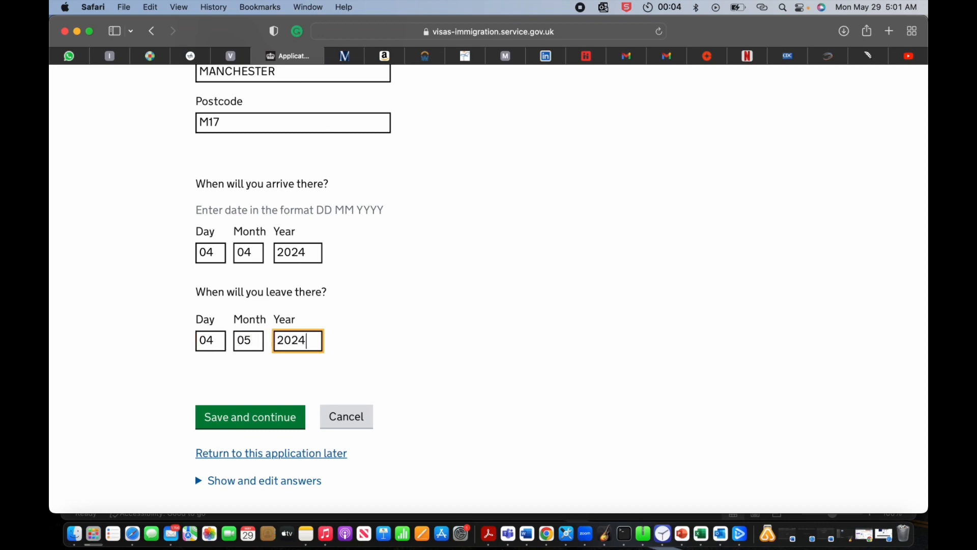
left_click(252, 416)
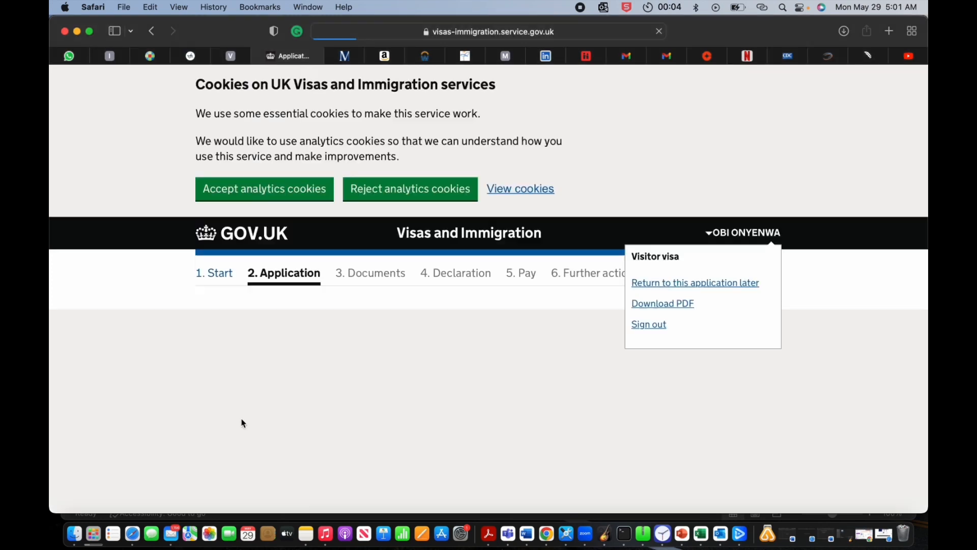
Step: Answer No to staying anywhere else and to recent UK visits
scroll(330, 418, "down", 5)
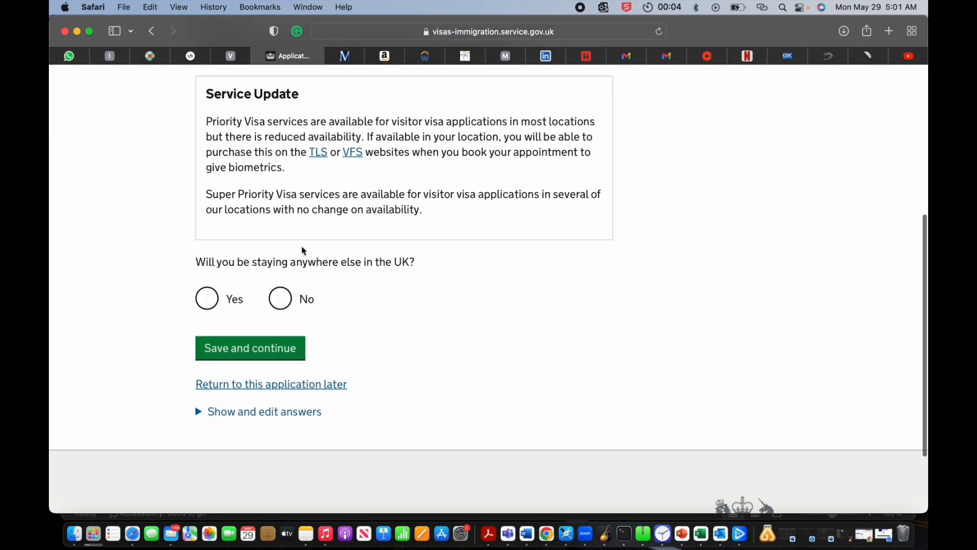
left_click(282, 300)
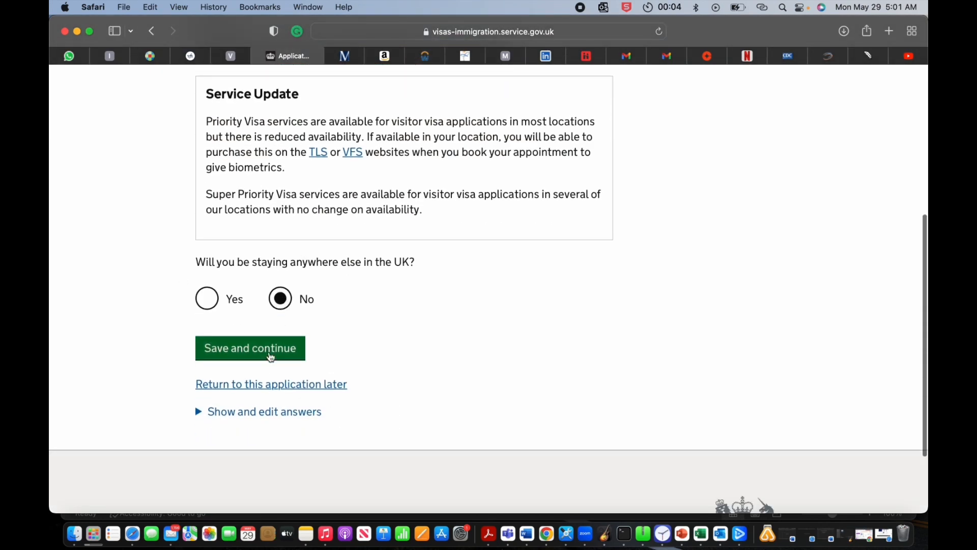
left_click(266, 356)
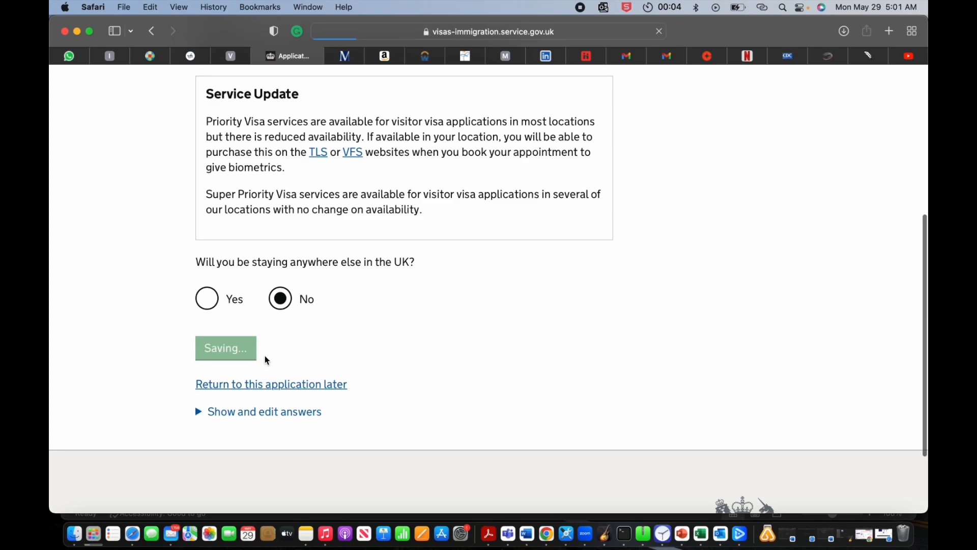
scroll(266, 359, "down", 5)
scroll(266, 359, "down", 2)
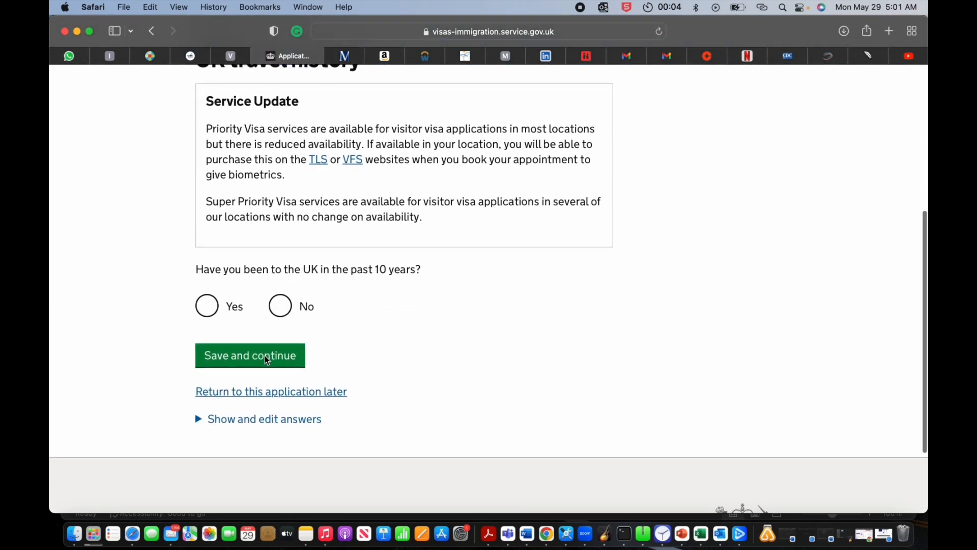
left_click(289, 324)
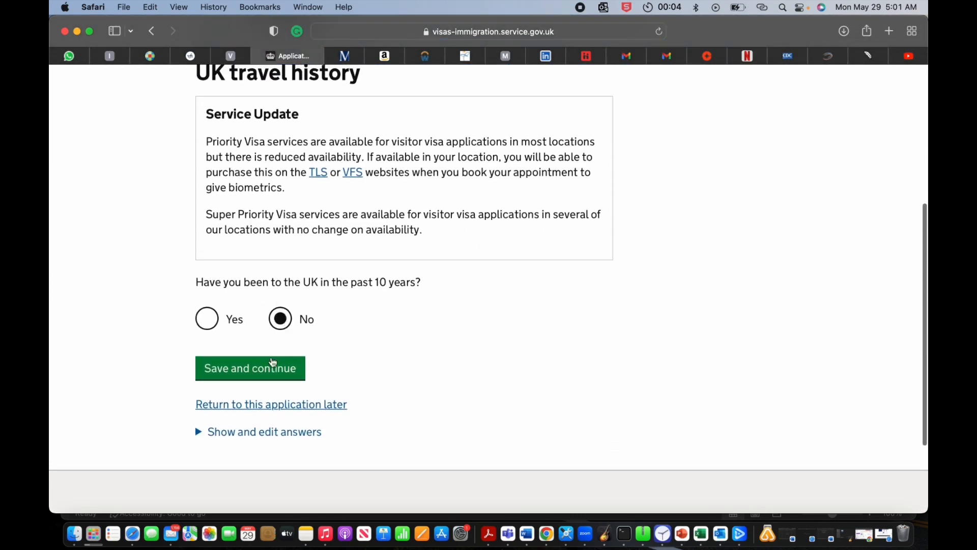
left_click(271, 367)
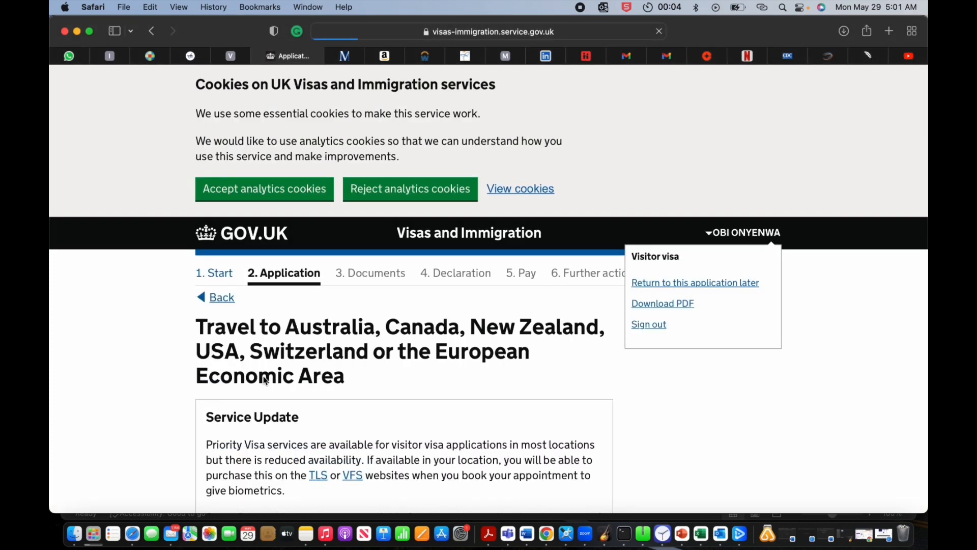
Step: Record visiting those places once and save
scroll(264, 380, "down", 6)
scroll(265, 380, "down", 3)
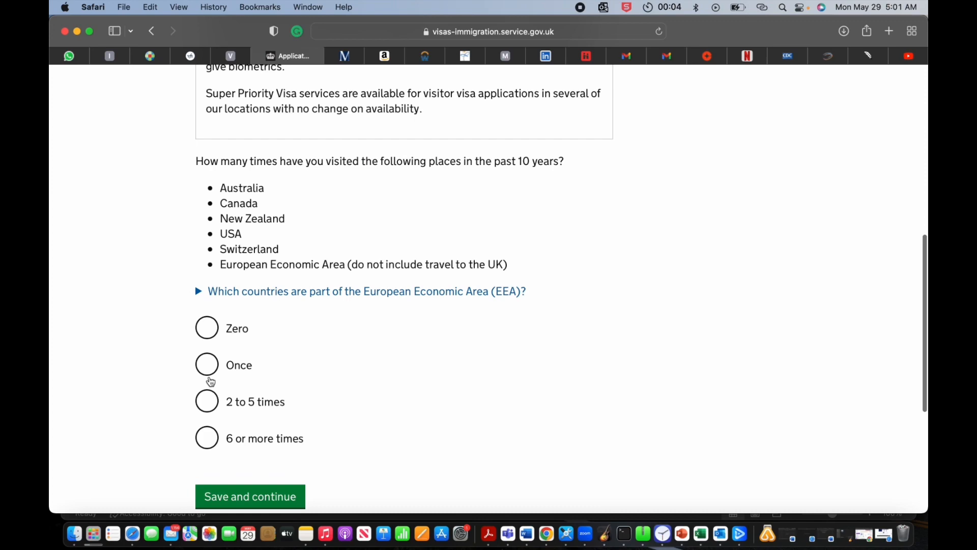
left_click(208, 371)
scroll(303, 419, "down", 1)
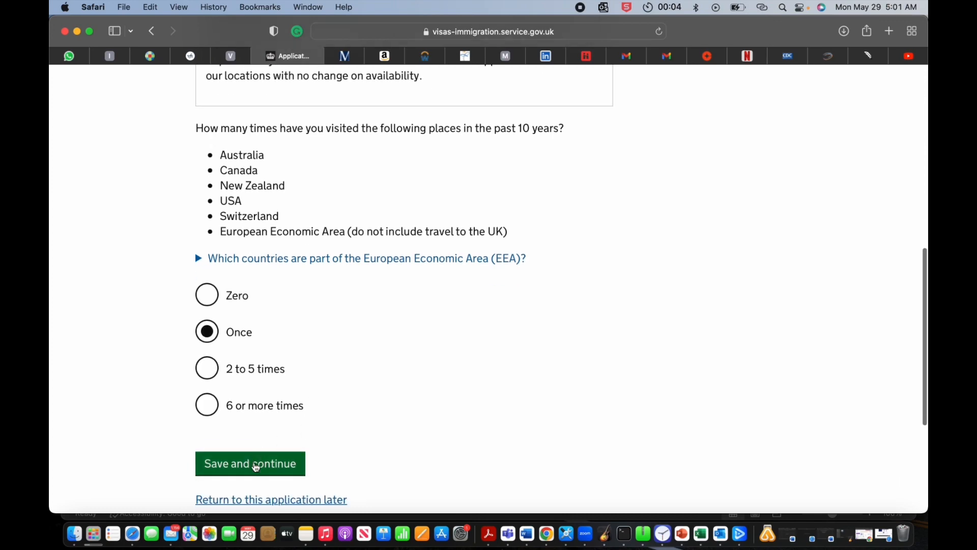
left_click(256, 466)
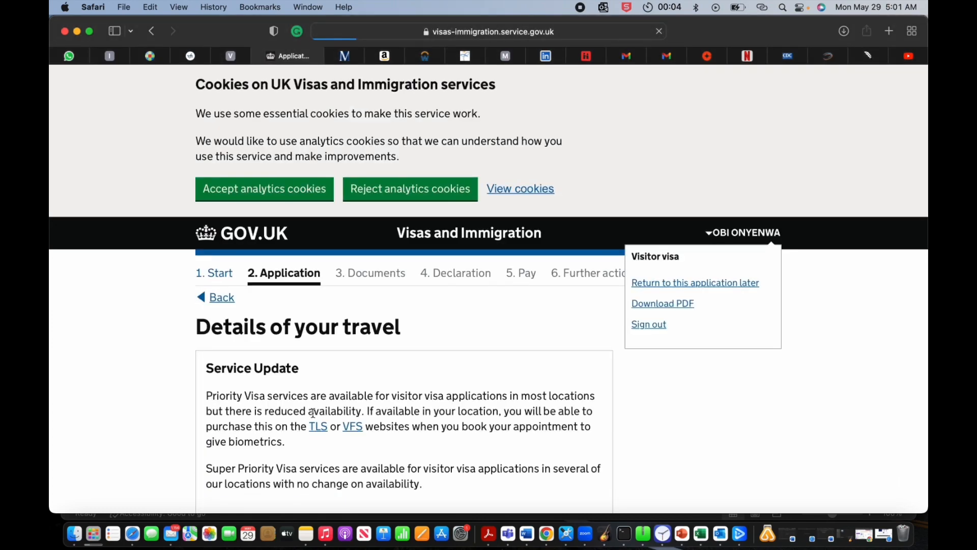
Step: Choose Canada as the country visited, with tourism as the reason
scroll(310, 411, "down", 10)
left_click(207, 236)
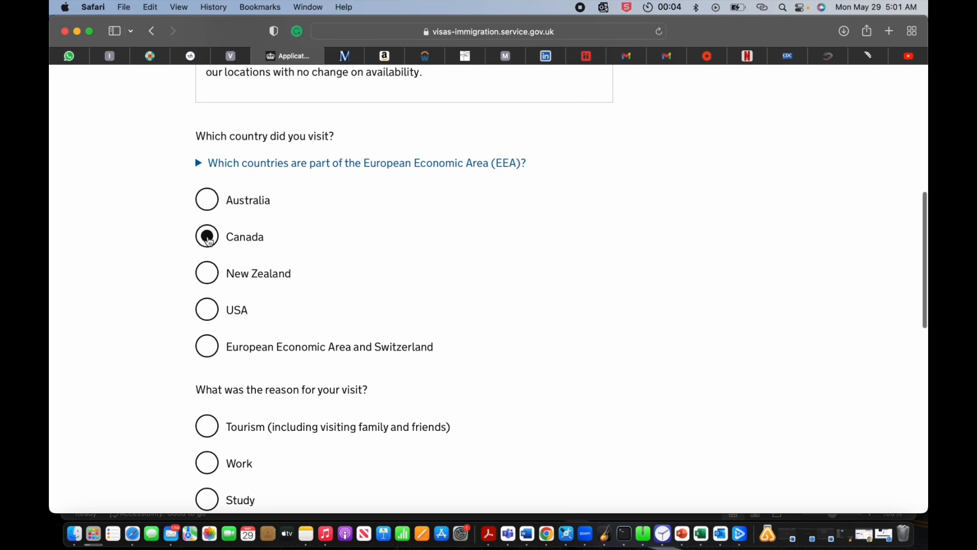
scroll(207, 239, "up", 4)
scroll(207, 255, "down", 6)
left_click(215, 305)
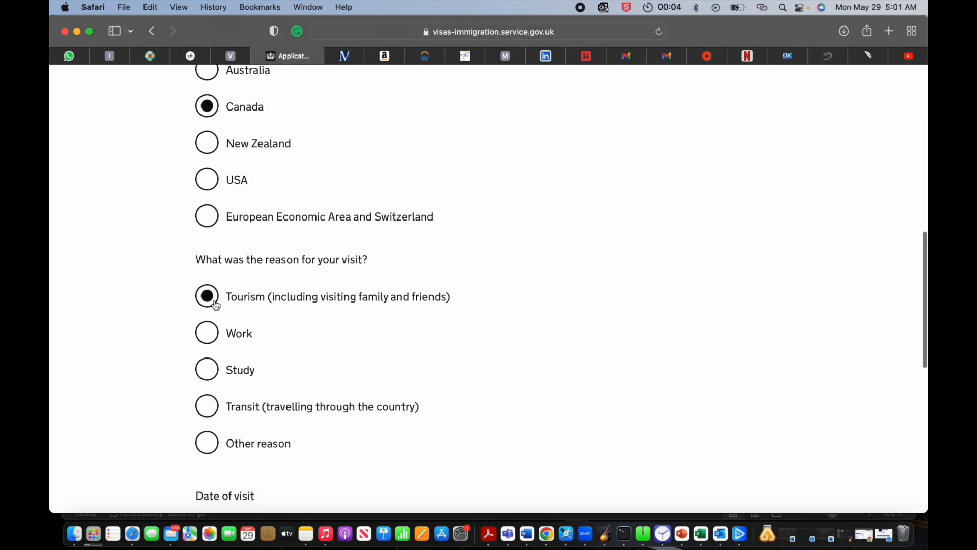
scroll(345, 359, "down", 5)
Step: Give the Canada visit's month and year and a length in Weeks, then save
left_click(213, 309)
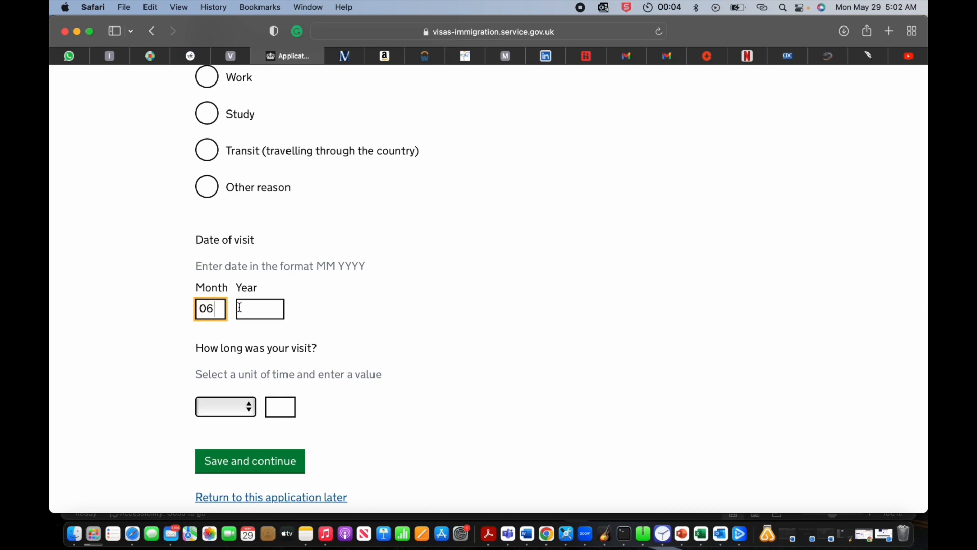
type("06")
key("BackSpace")
left_click(283, 309)
type("22")
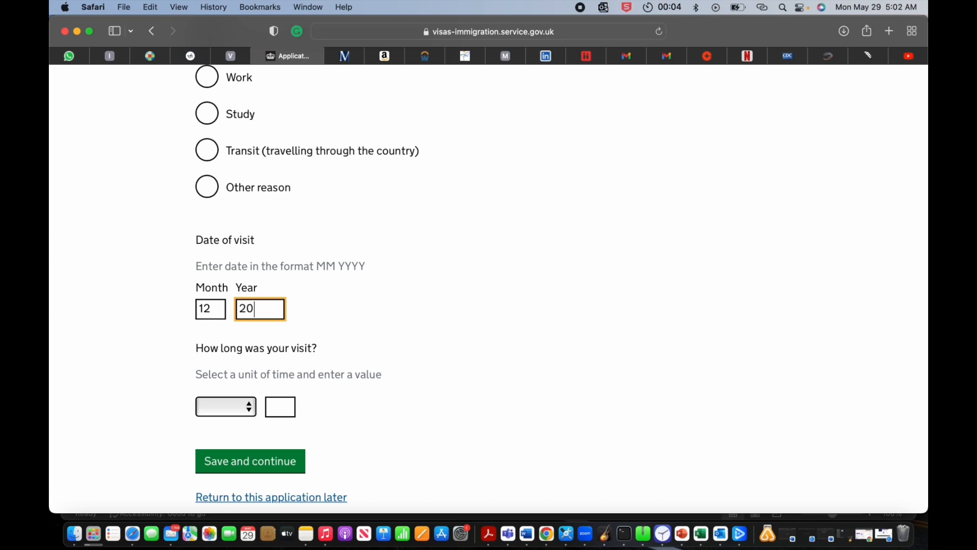
left_click(247, 407)
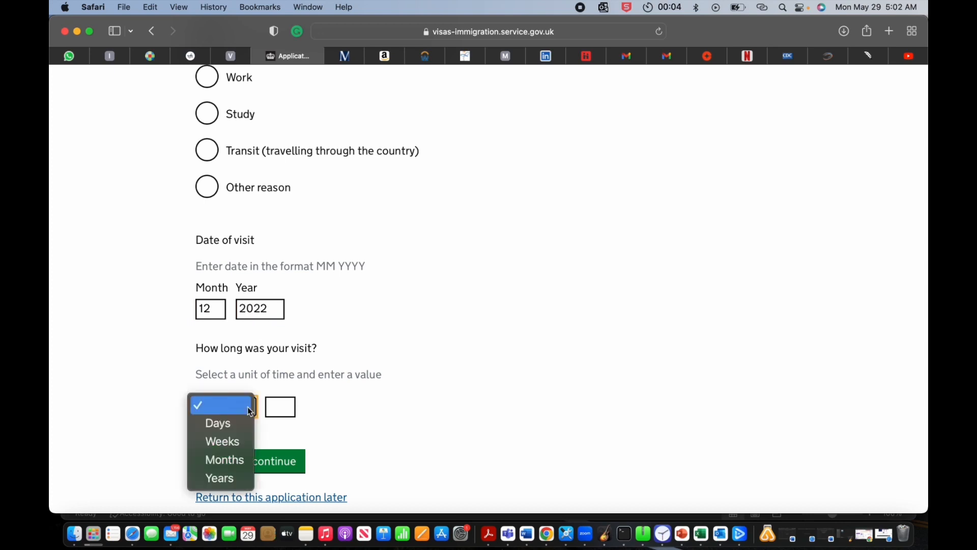
left_click(225, 441)
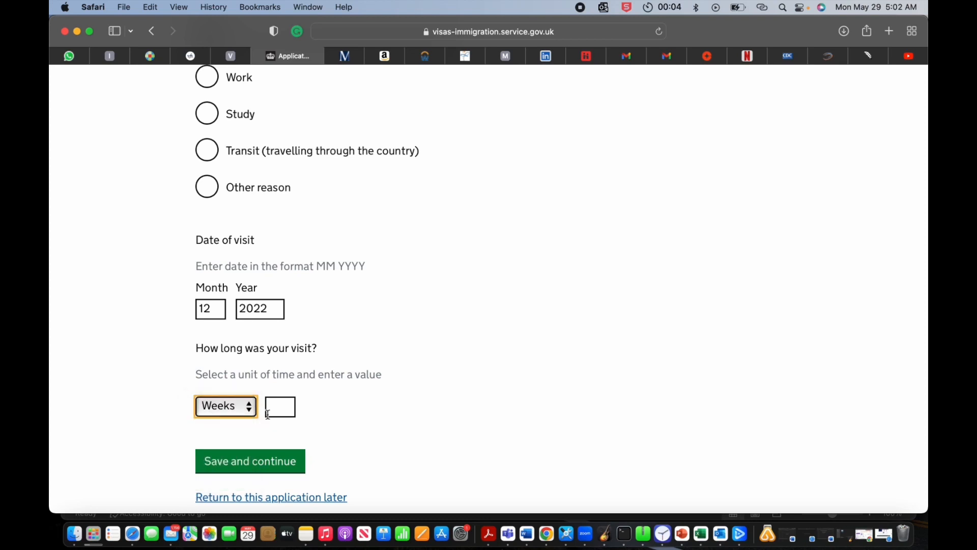
left_click(278, 411)
left_click(249, 472)
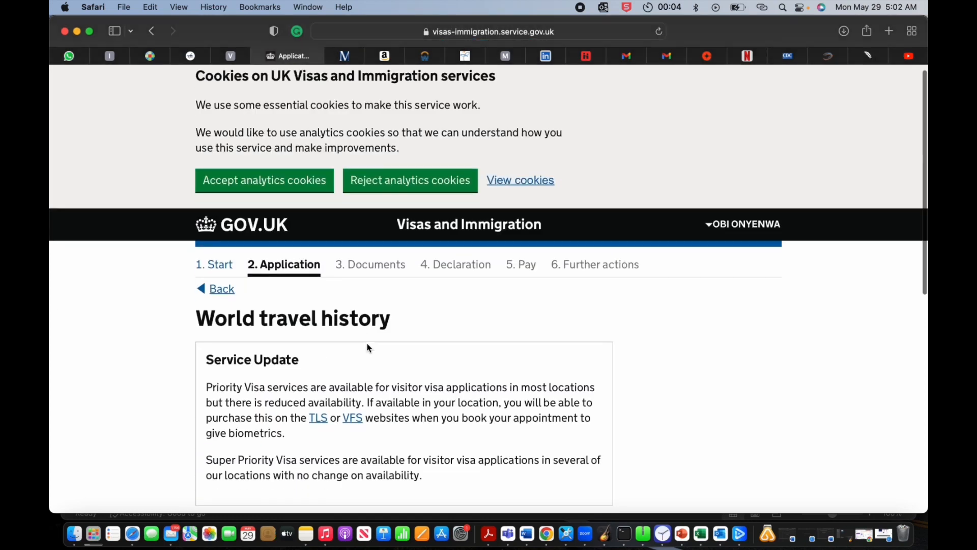
Step: Answer No to visiting other countries in the past 10 years and save
scroll(368, 346, "down", 6)
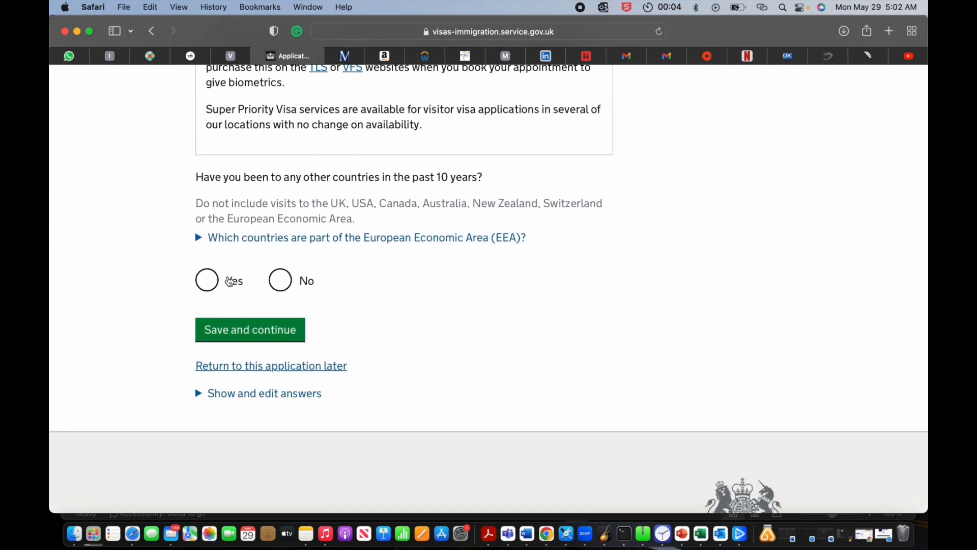
left_click(280, 282)
left_click(268, 339)
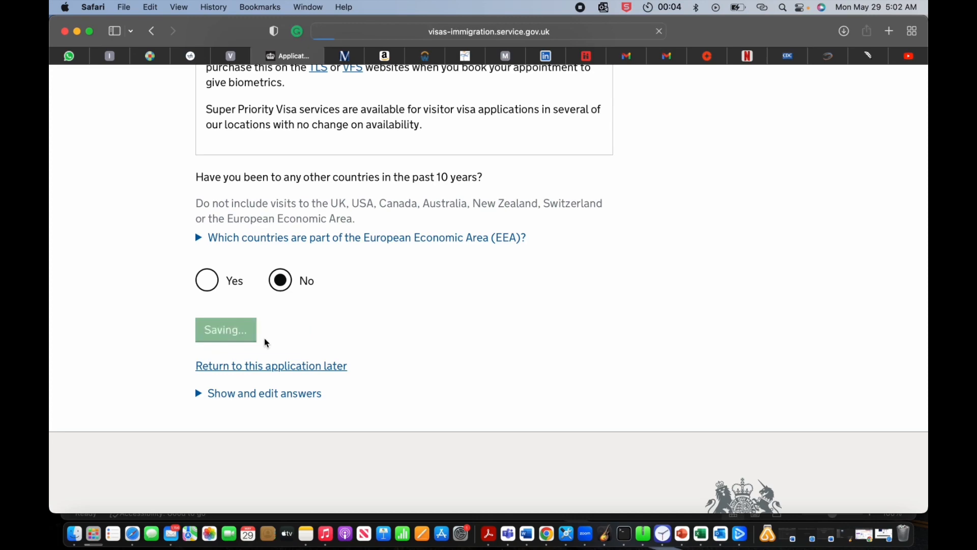
scroll(305, 357, "down", 5)
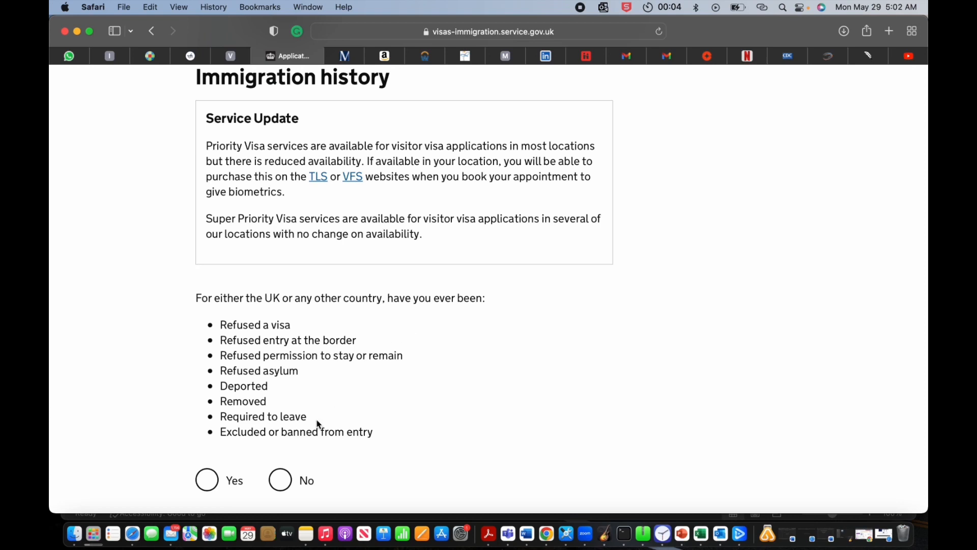
Step: Answer No to past refusals or removals and to breaching UK immigration law
left_click(280, 480)
scroll(279, 484, "down", 4)
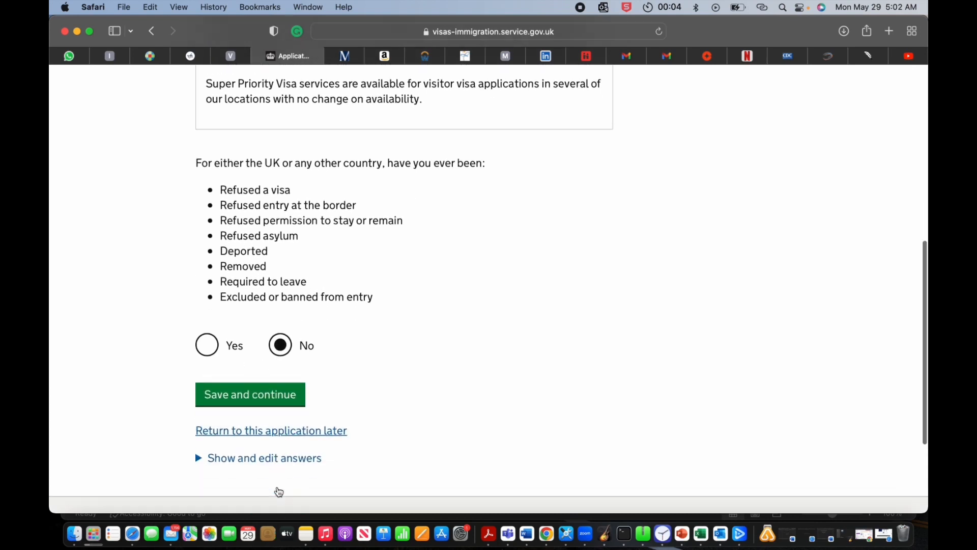
left_click(279, 366)
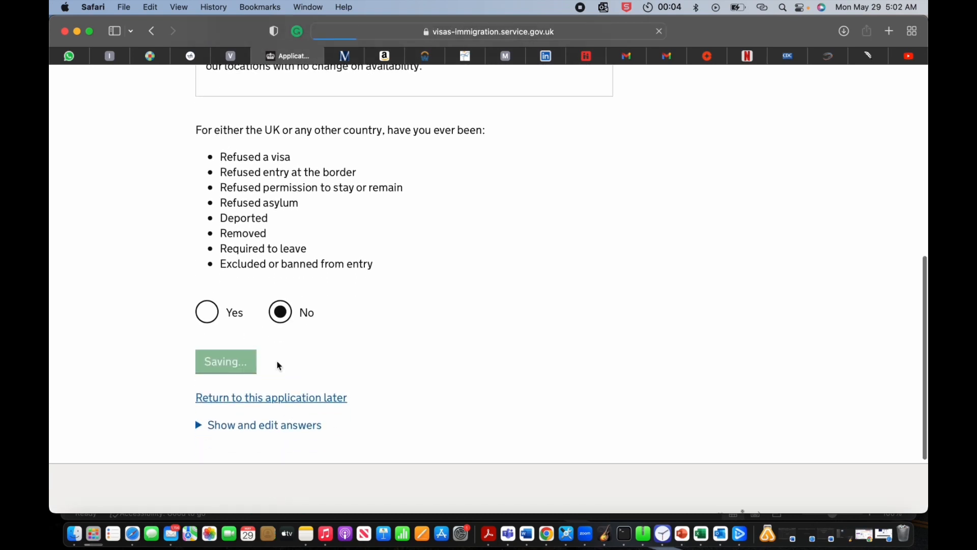
scroll(279, 365, "down", 7)
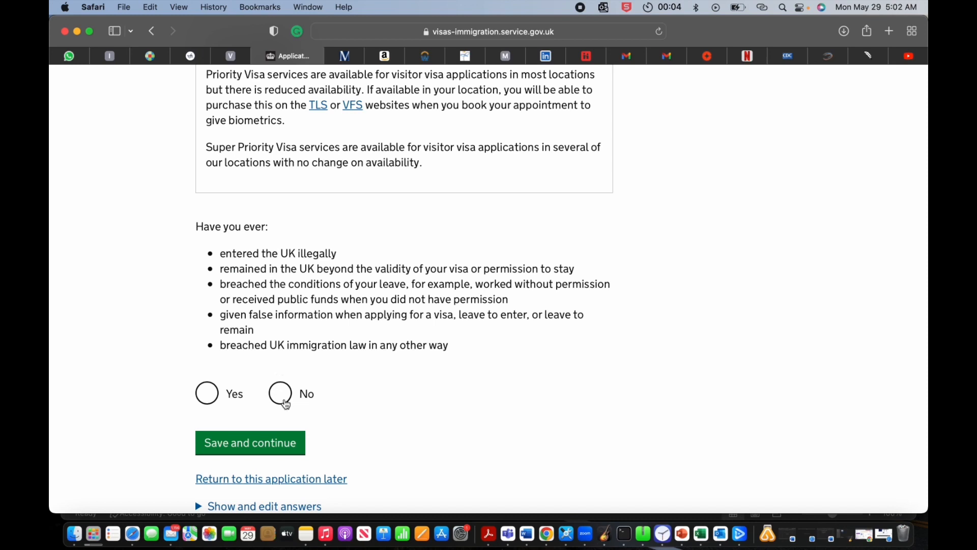
left_click(280, 393)
left_click(272, 439)
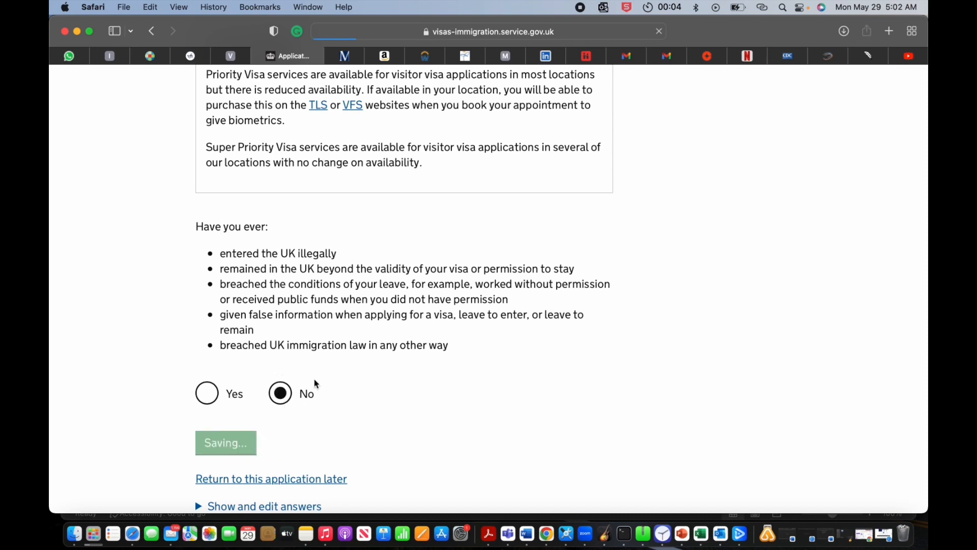
Step: Declare never having had convictions or penalties and save
scroll(314, 378, "down", 5)
scroll(314, 379, "down", 2)
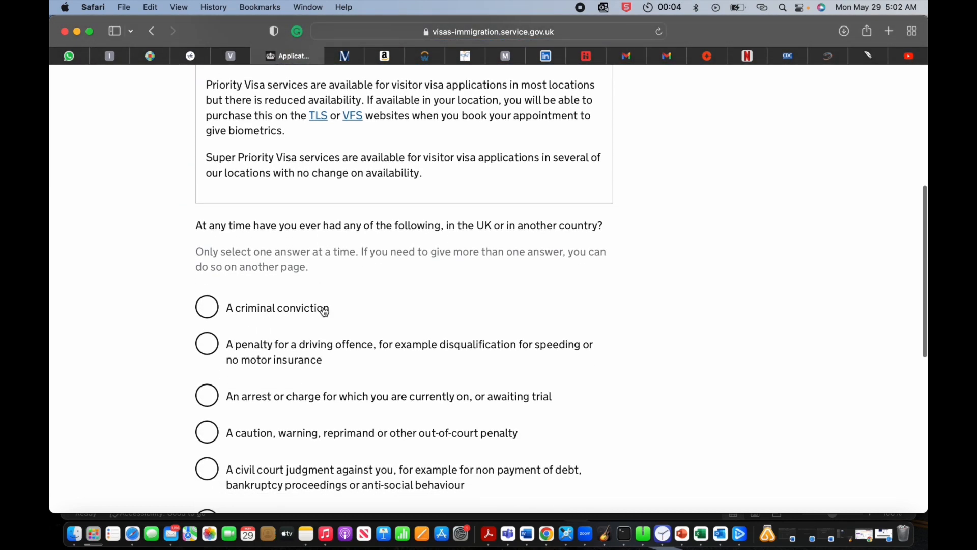
scroll(323, 310, "down", 4)
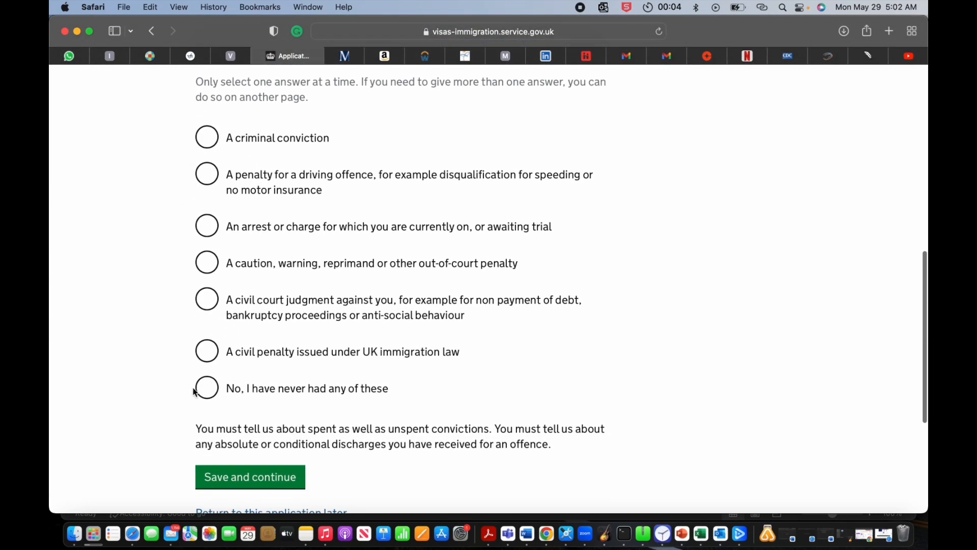
left_click(202, 389)
left_click(252, 488)
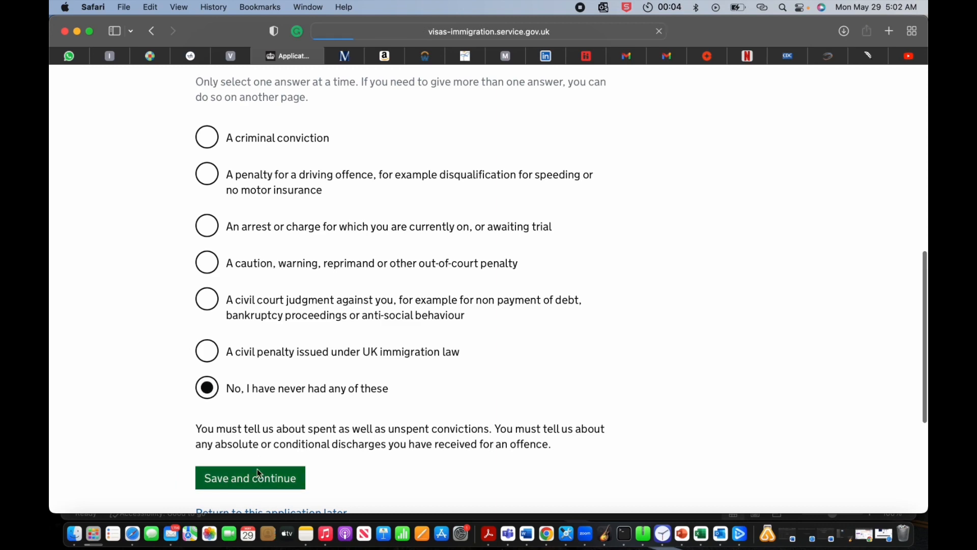
Step: Answer No to war crimes involvement, confirm the guidance was read, and save
scroll(258, 474, "down", 10)
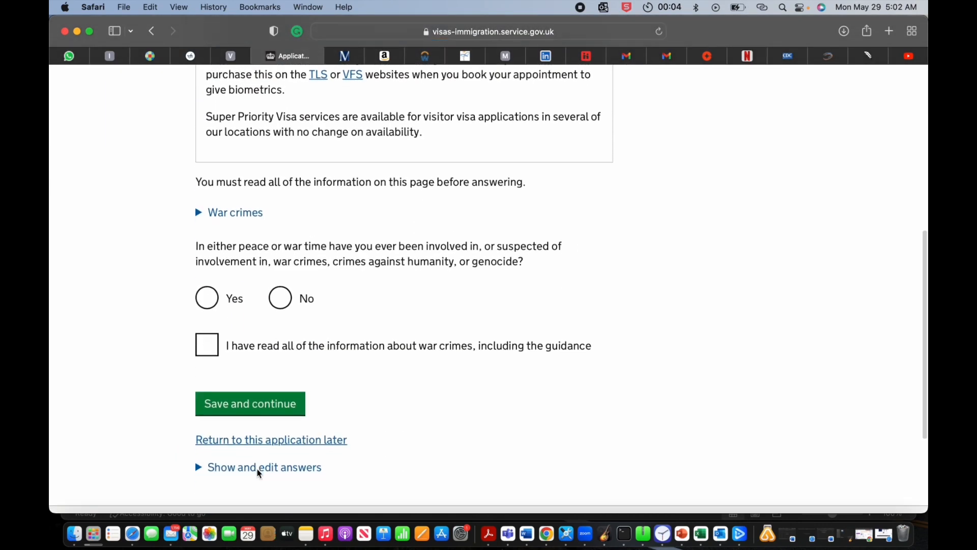
left_click(285, 299)
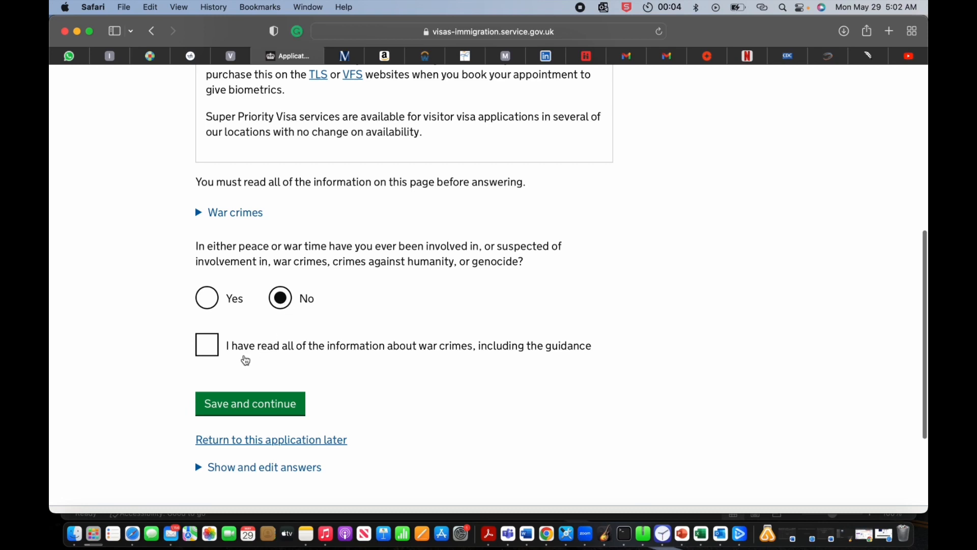
left_click(206, 345)
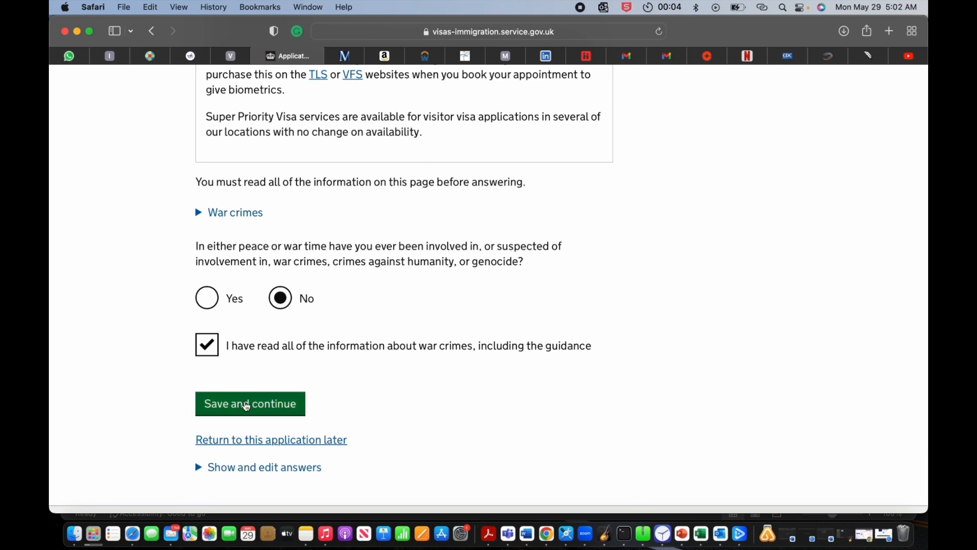
left_click(246, 407)
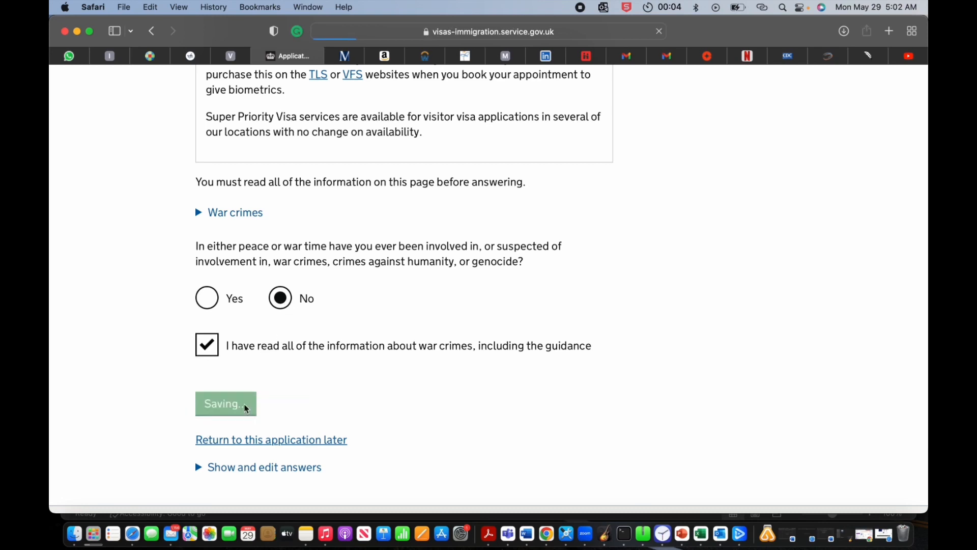
scroll(328, 326, "down", 10)
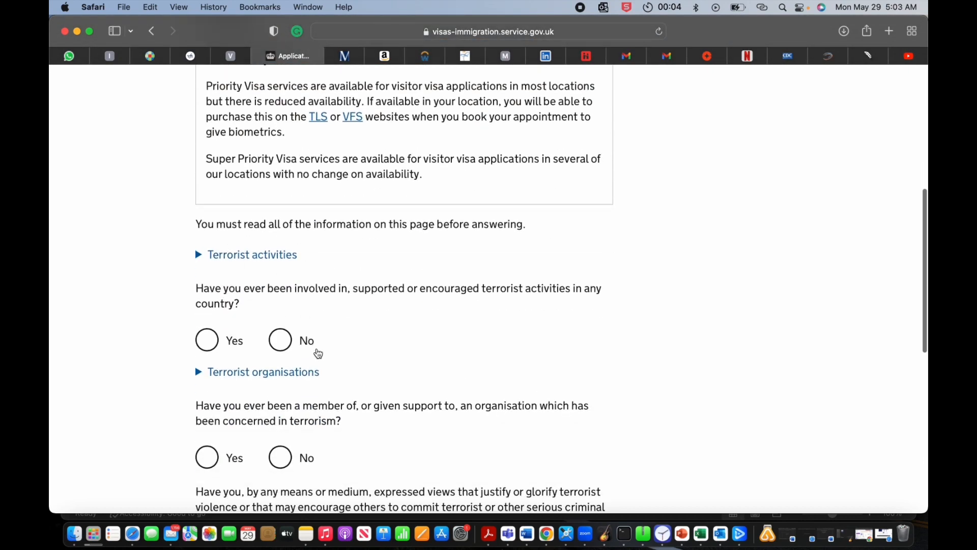
Step: Answer No to all three terrorism questions, confirm the guidance was read, and save
left_click(300, 346)
scroll(344, 366, "down", 4)
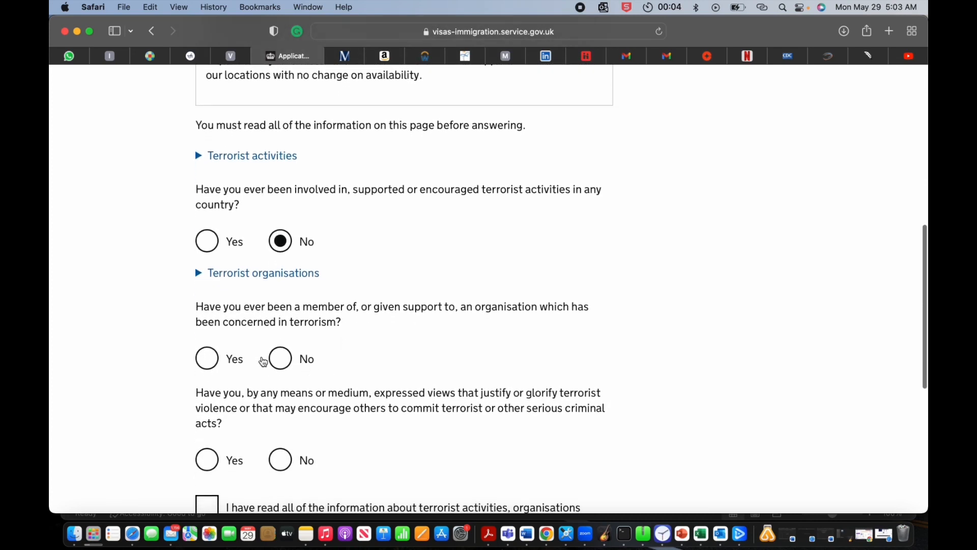
left_click(294, 362)
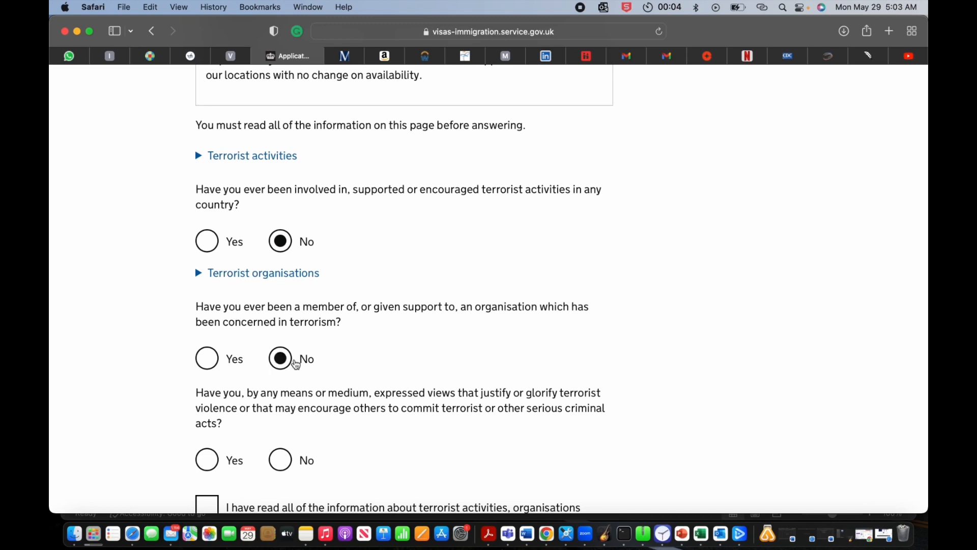
scroll(295, 364, "down", 8)
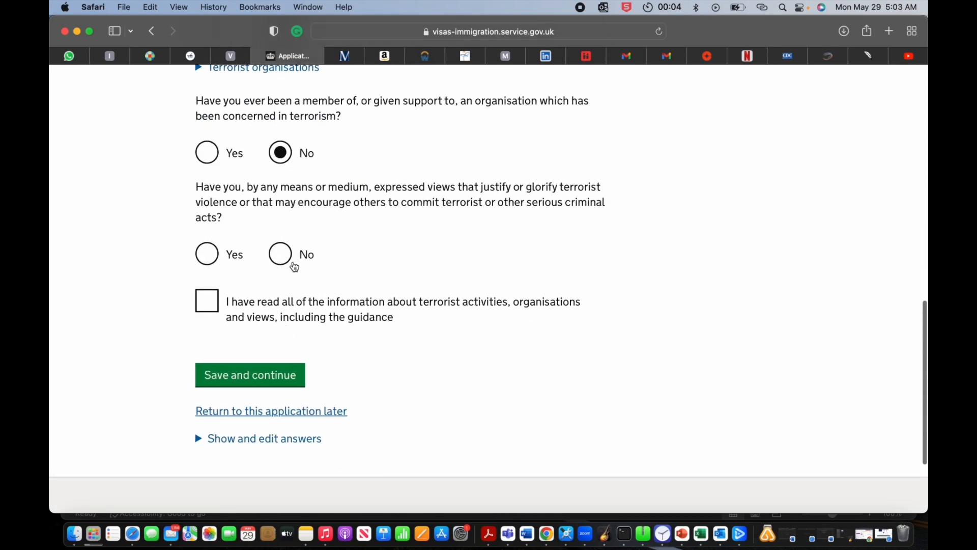
left_click(294, 266)
left_click(202, 301)
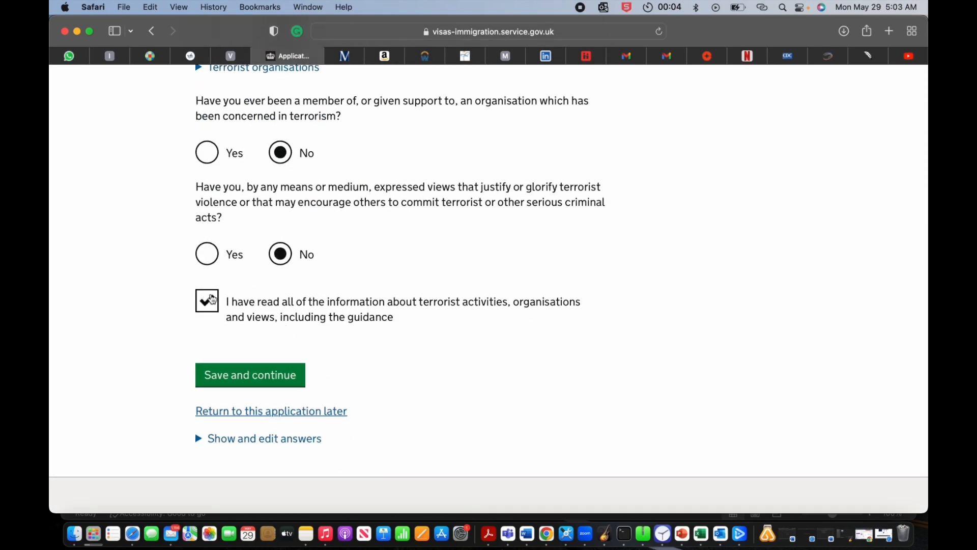
scroll(288, 327, "up", 10)
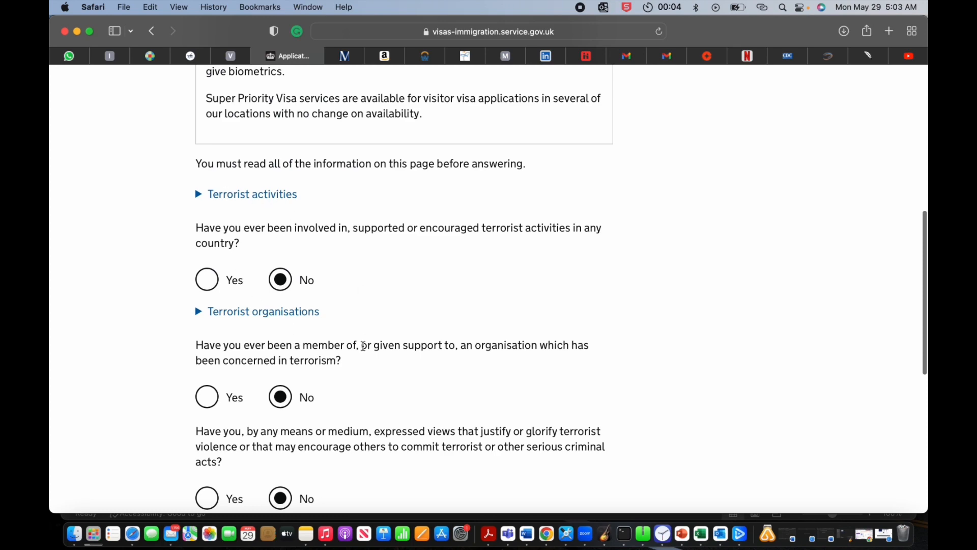
scroll(363, 346, "down", 11)
left_click(272, 349)
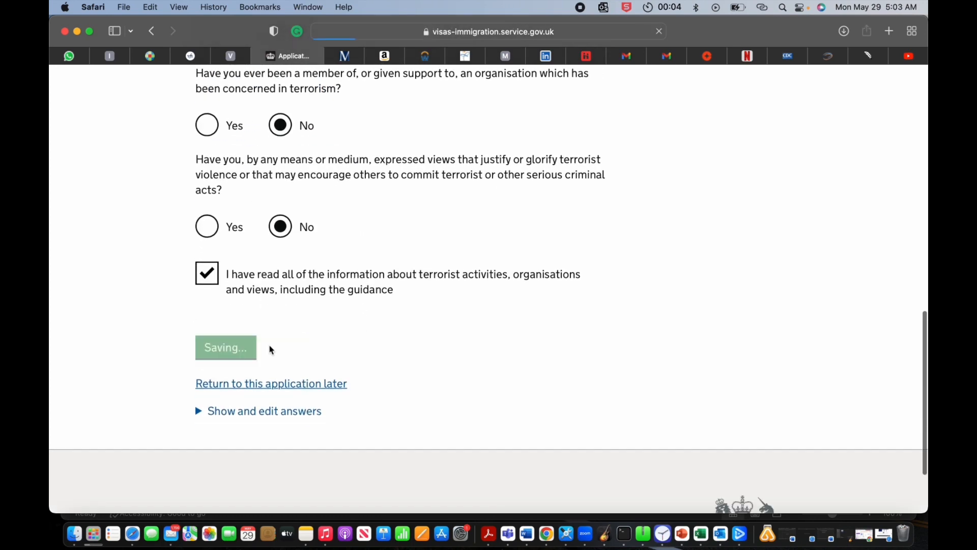
Step: Answer No to both extremism questions, confirm the guidance was read, and save
scroll(327, 376, "down", 13)
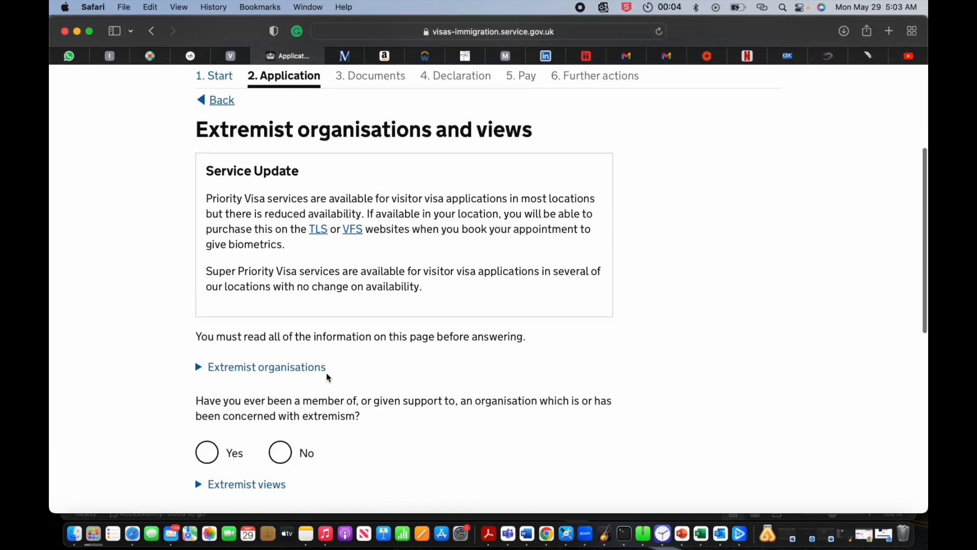
scroll(328, 377, "down", 1)
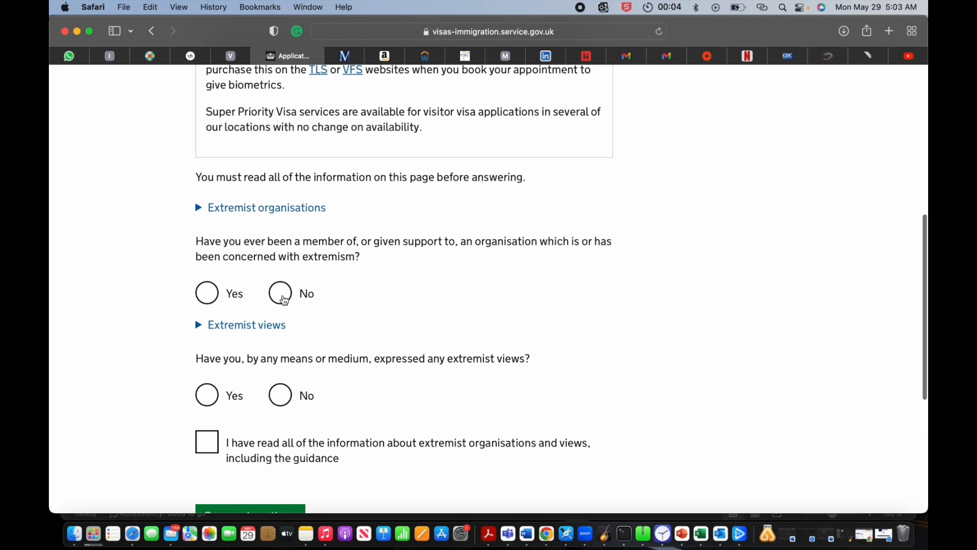
left_click(281, 293)
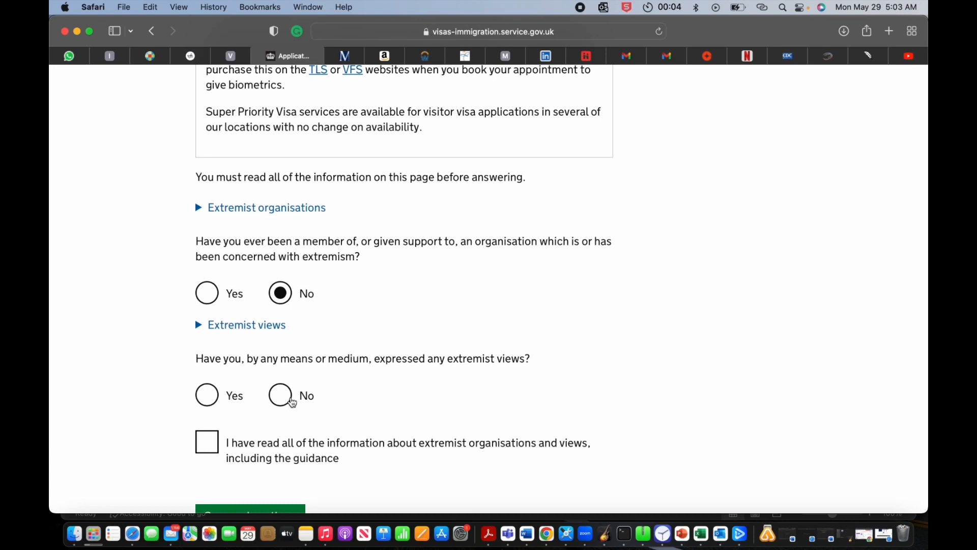
left_click(293, 403)
left_click(208, 443)
scroll(332, 387, "up", 3)
scroll(332, 387, "down", 2)
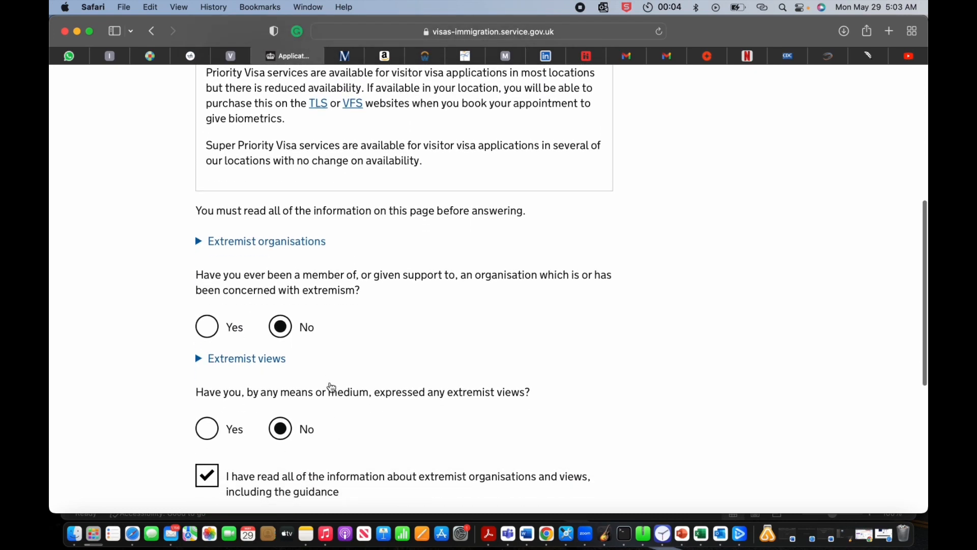
scroll(331, 387, "down", 3)
left_click(262, 430)
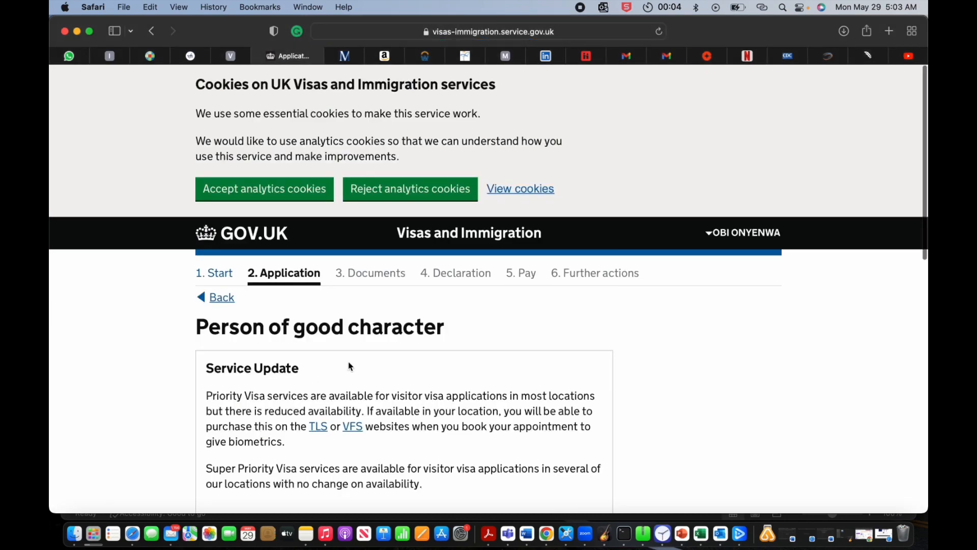
Step: Answer No to the other bad-character activities question and save the good character page
scroll(350, 367, "down", 5)
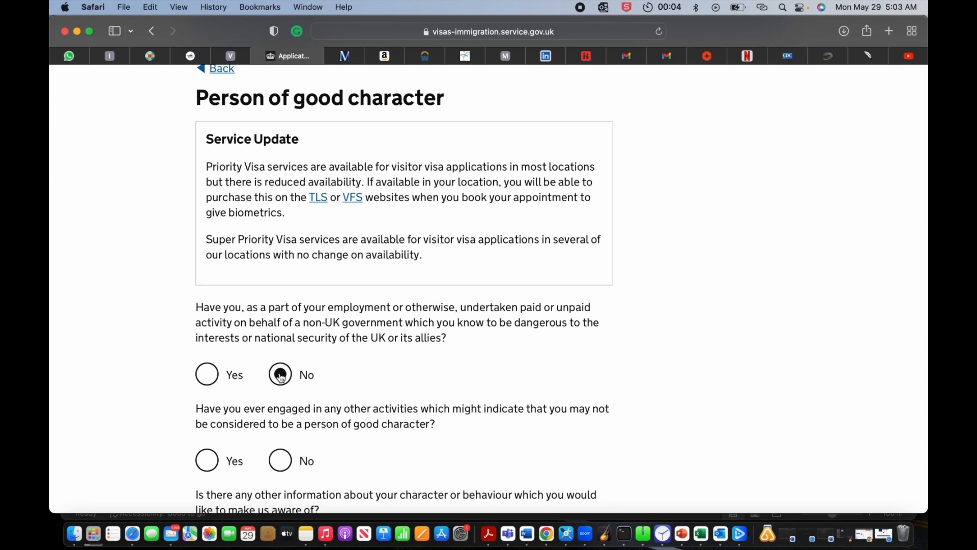
scroll(282, 376, "down", 3)
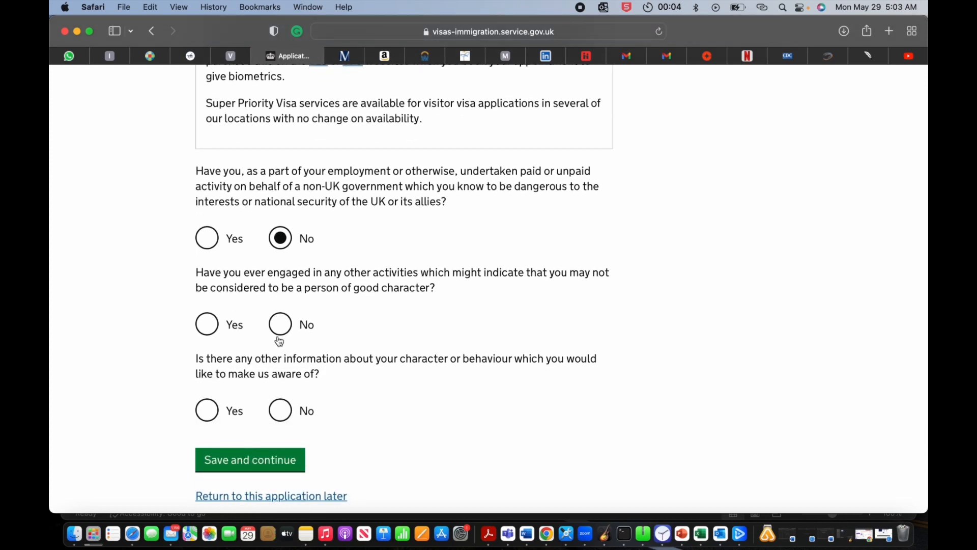
left_click(291, 322)
left_click(264, 460)
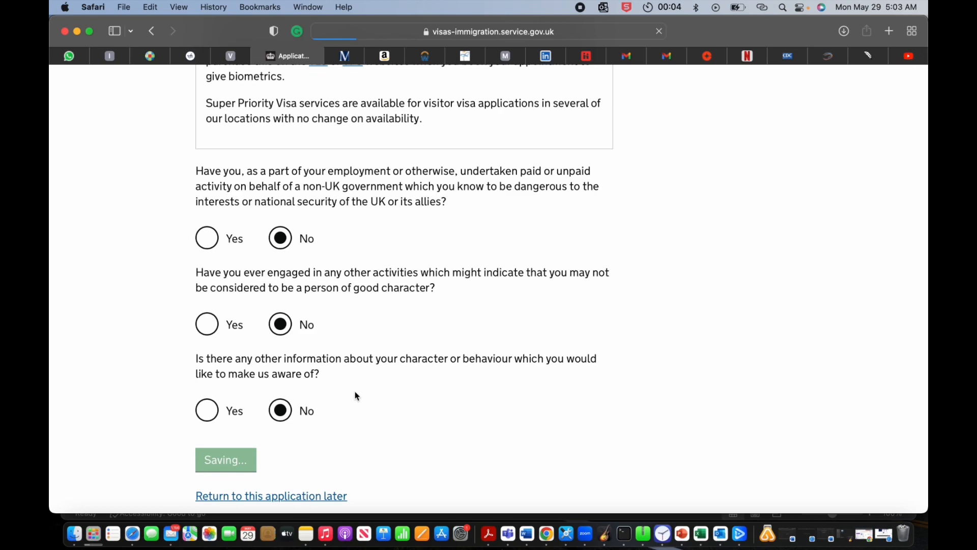
Step: Record that the applicant never worked in any listed sensitive job and save
scroll(355, 395, "down", 5)
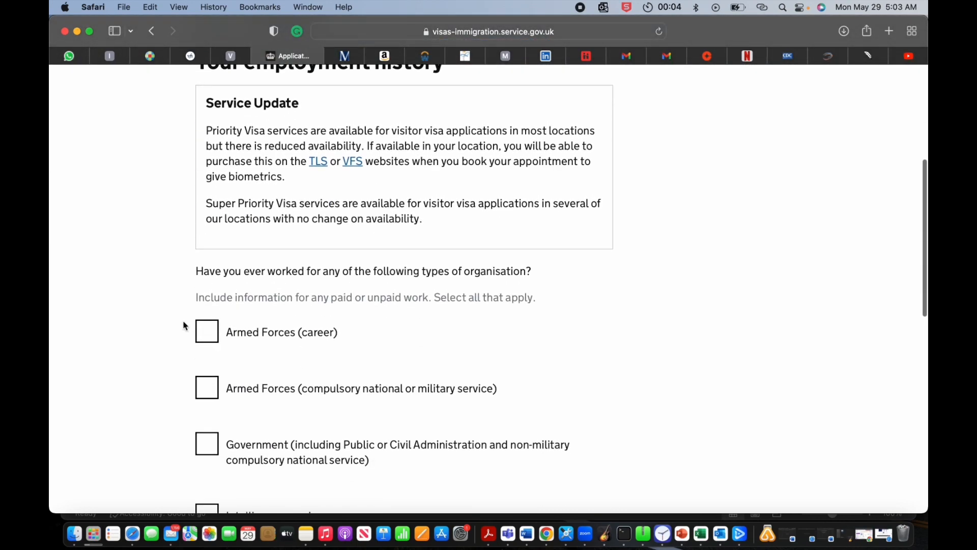
scroll(227, 404, "down", 6)
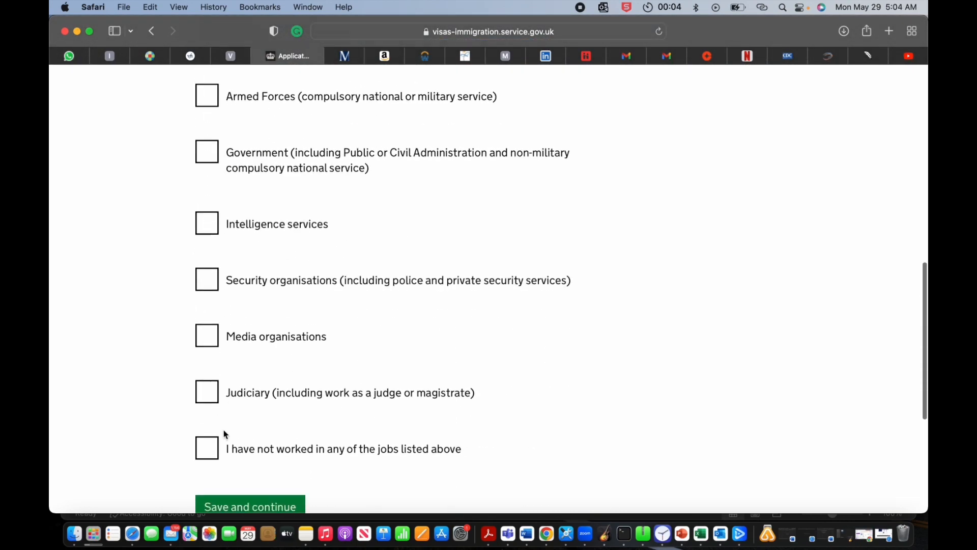
scroll(225, 434, "down", 1)
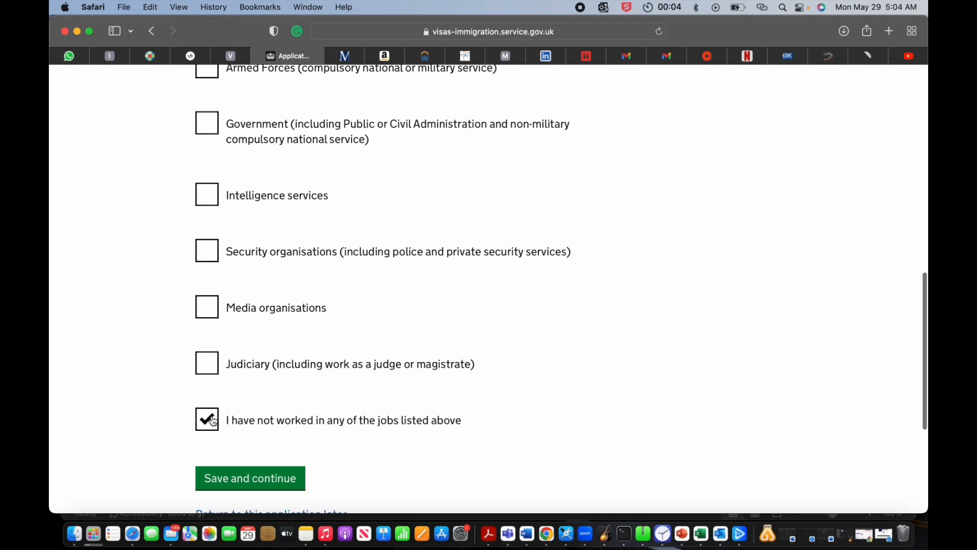
left_click(232, 481)
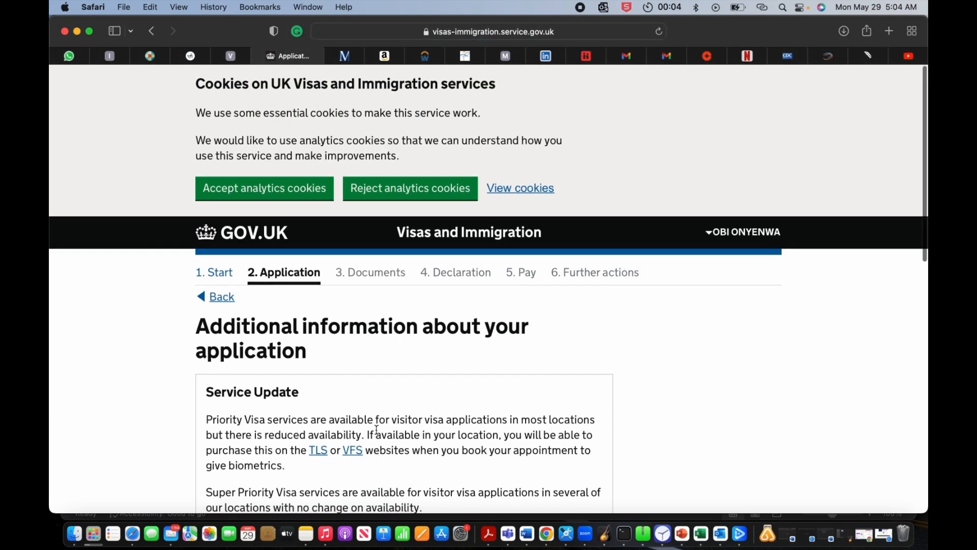
Step: Enter NO in the further details box and save
scroll(375, 430, "down", 7)
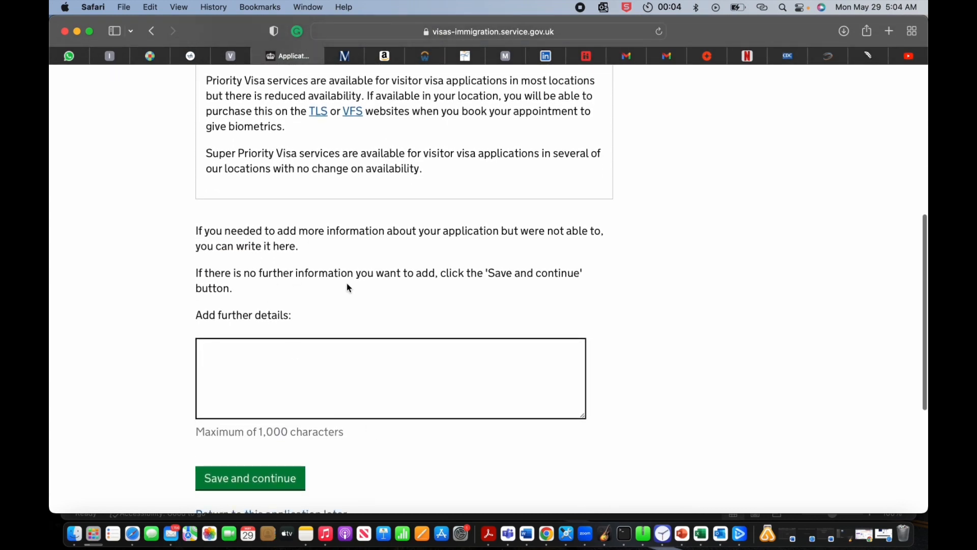
left_click(312, 363)
type("NO")
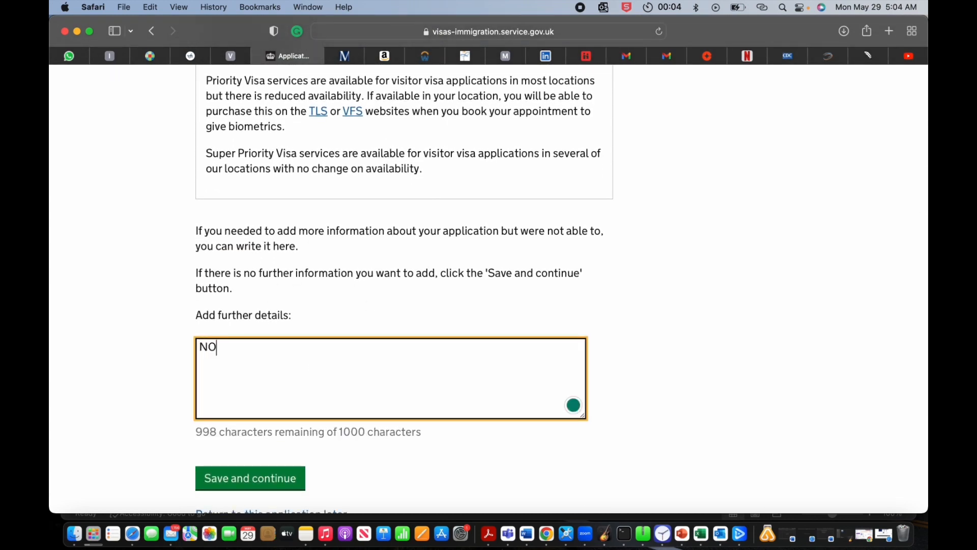
left_click(258, 478)
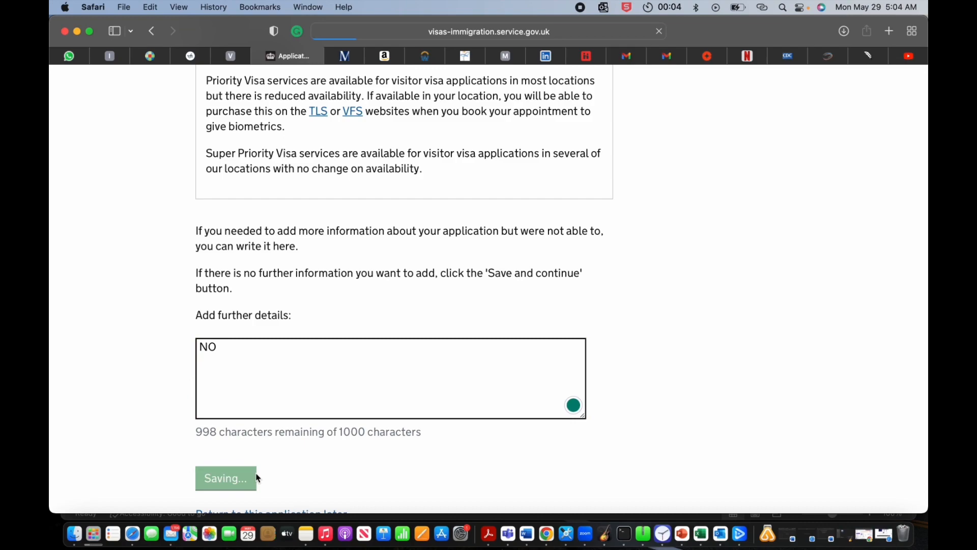
Step: Review the Check your answers summary and continue to the Documents section
scroll(318, 384, "down", 4)
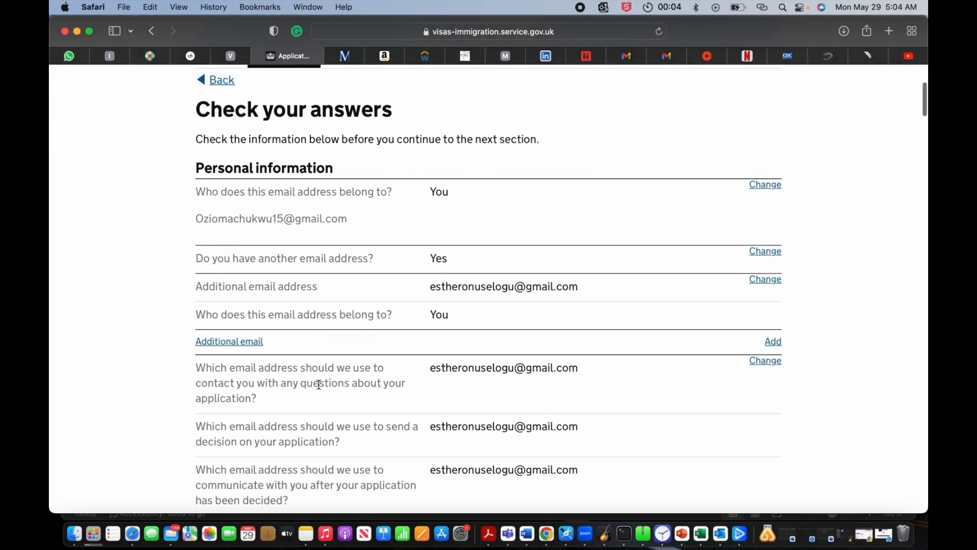
scroll(319, 384, "up", 1)
scroll(318, 384, "down", 20)
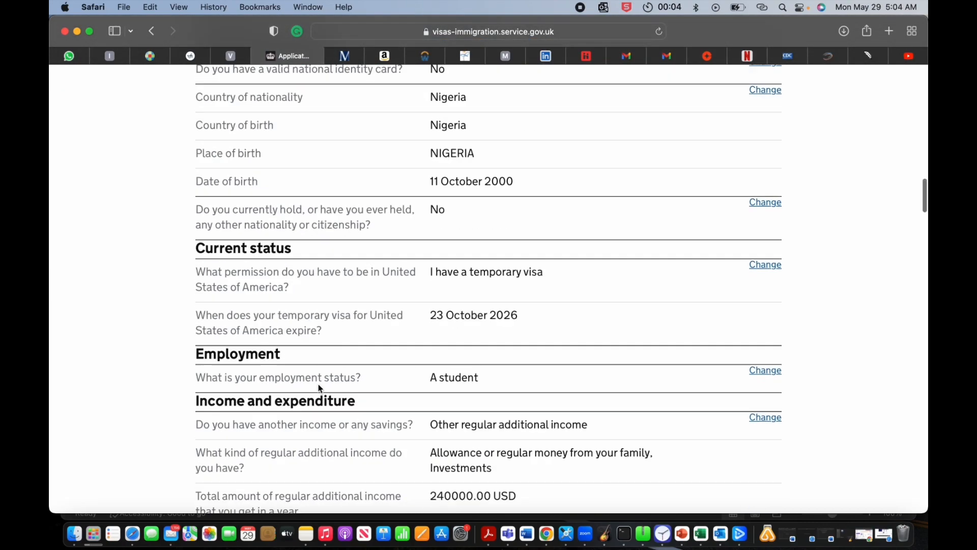
scroll(319, 386, "down", 20)
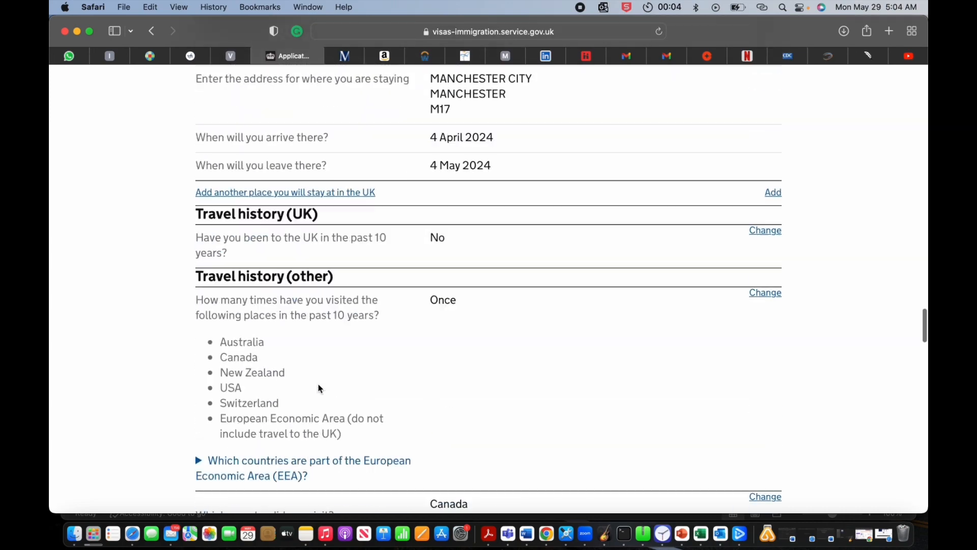
scroll(319, 385, "down", 20)
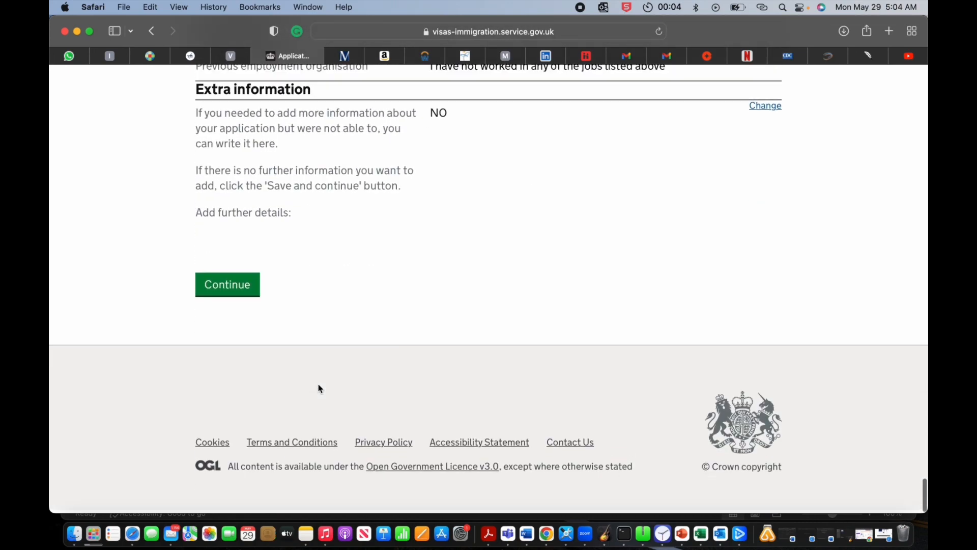
left_click(231, 291)
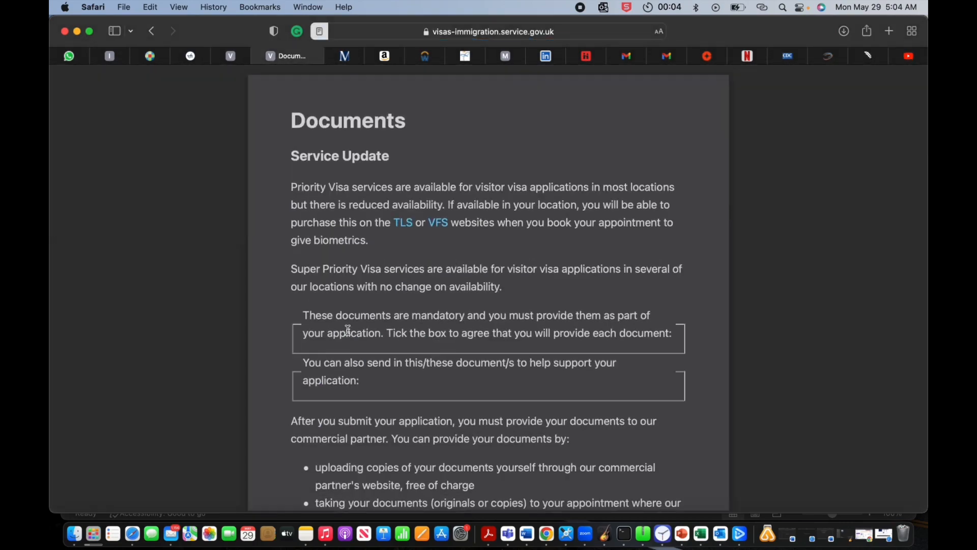
Step: Leave reader view and agree to provide the passport and evidence of funds
left_click(197, 264)
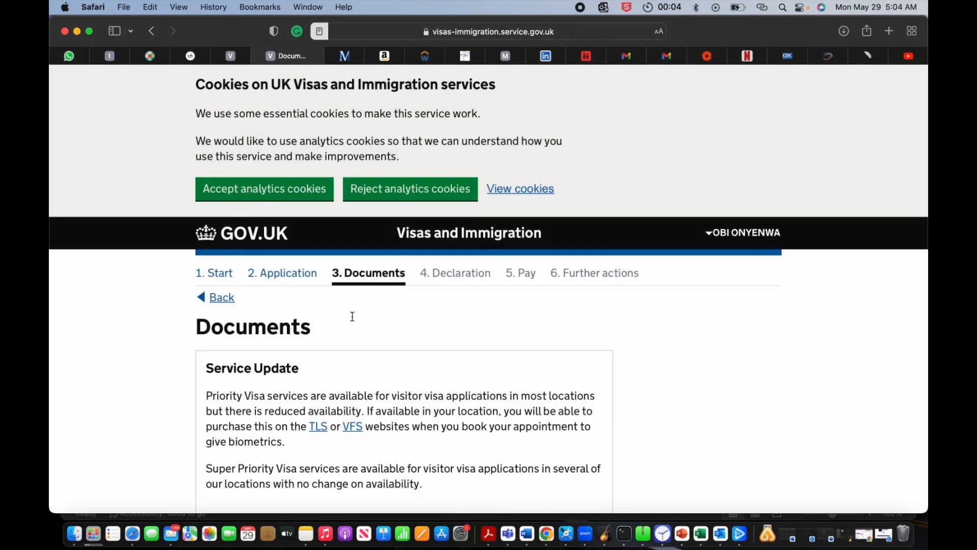
scroll(352, 316, "down", 5)
scroll(352, 315, "down", 3)
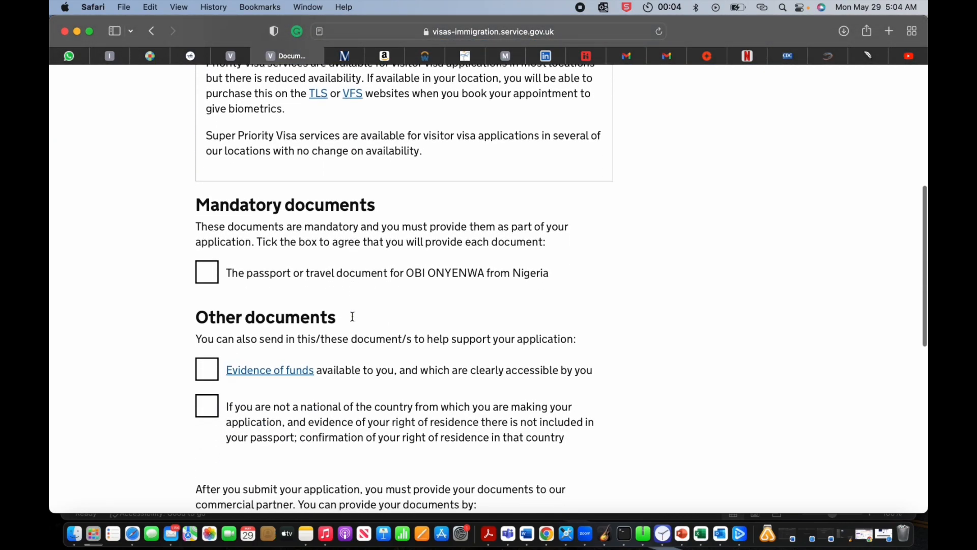
scroll(372, 297, "up", 10)
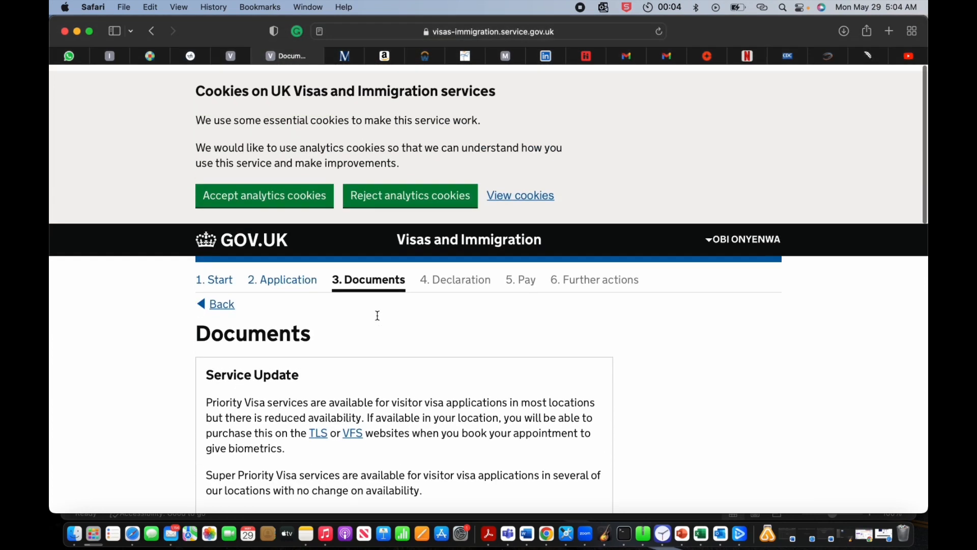
scroll(382, 300, "down", 1)
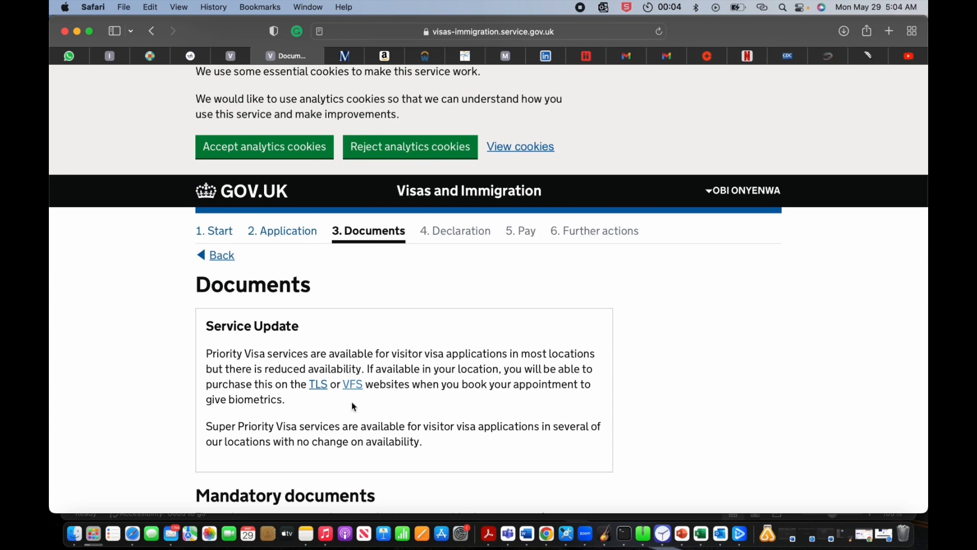
scroll(352, 406, "down", 5)
scroll(352, 405, "down", 3)
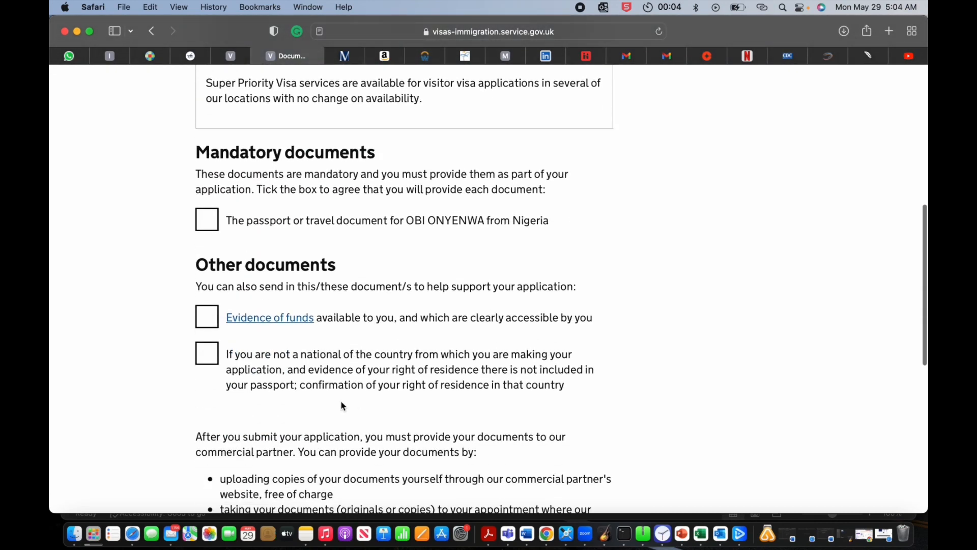
left_click(209, 229)
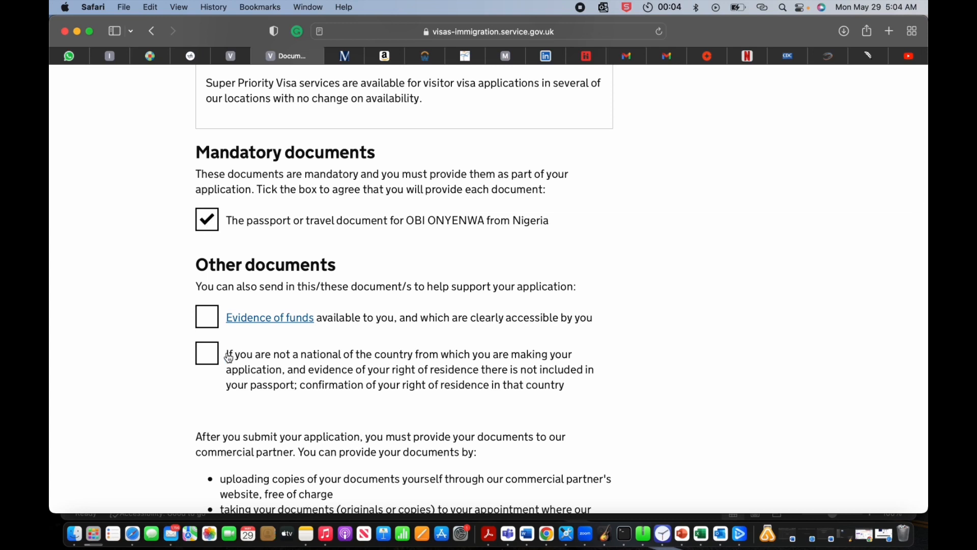
left_click(208, 320)
Step: Agree to provide right of residence confirmation and save the document choices
scroll(209, 364, "down", 2)
left_click(209, 252)
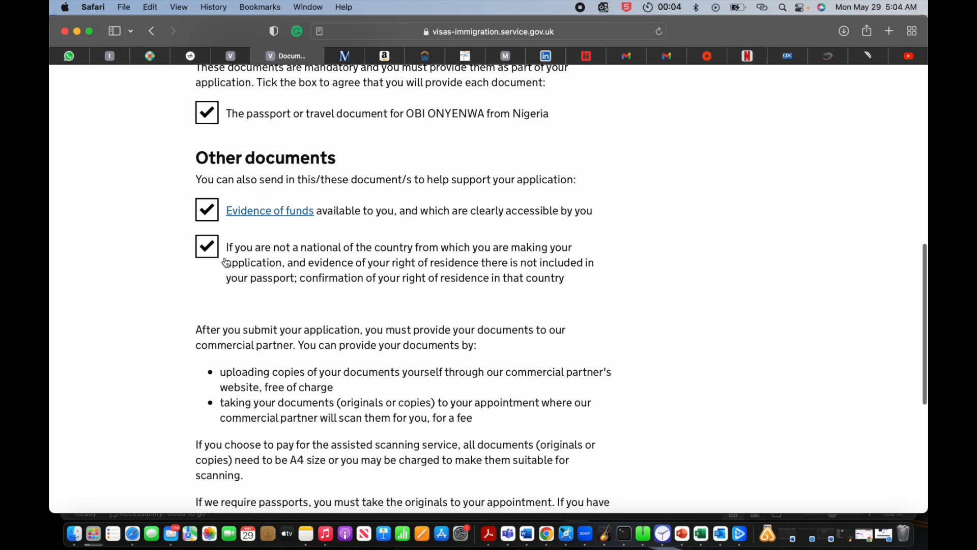
scroll(270, 380, "down", 1)
scroll(270, 381, "down", 5)
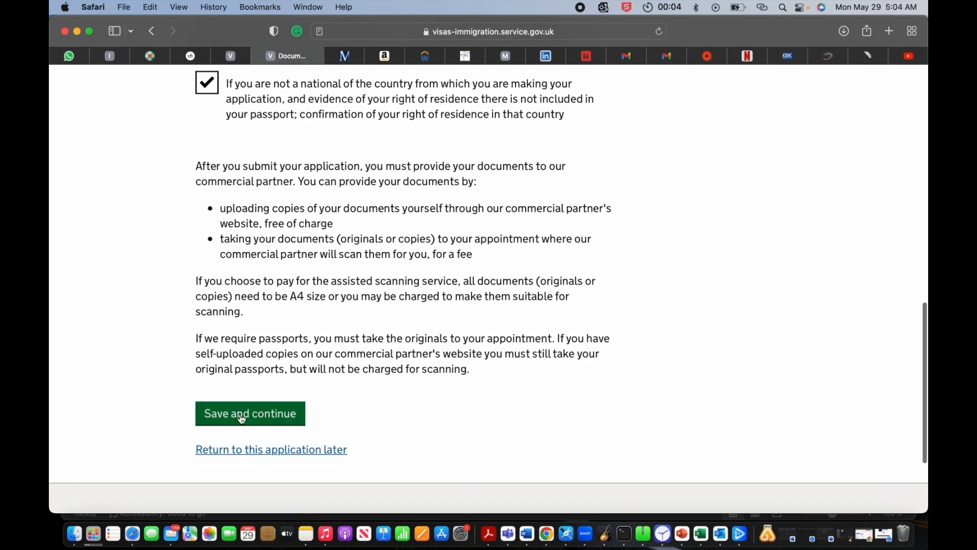
left_click(244, 420)
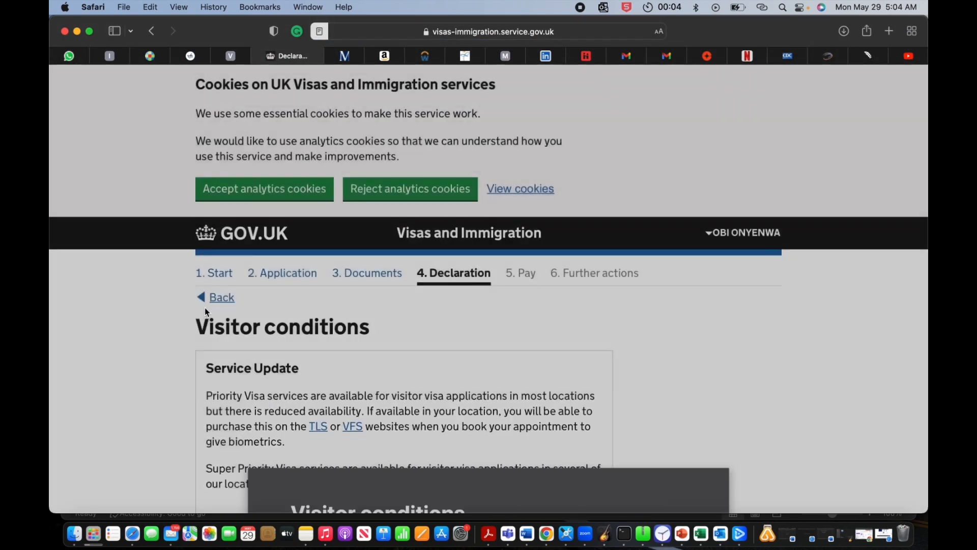
Step: Accept the visitor conditions and save
scroll(239, 305, "down", 10)
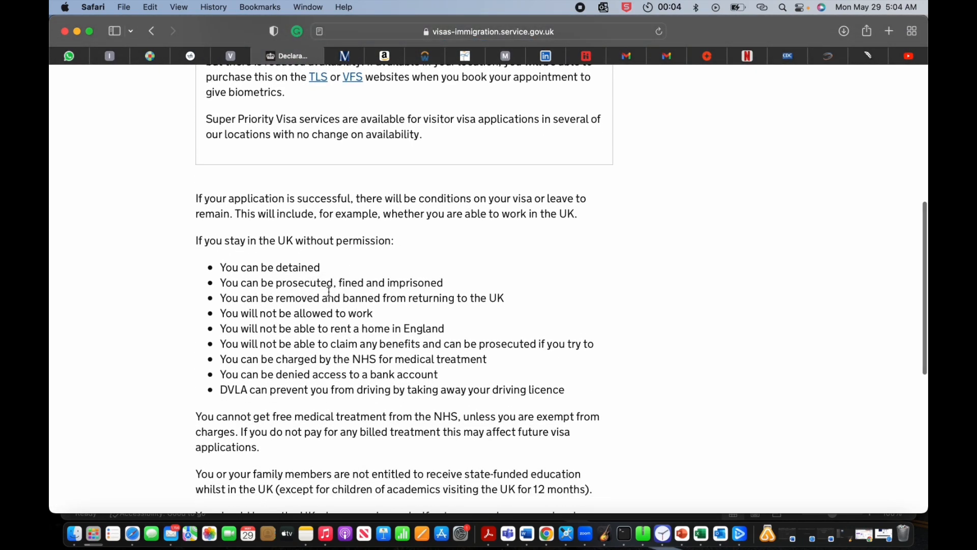
scroll(331, 323, "down", 7)
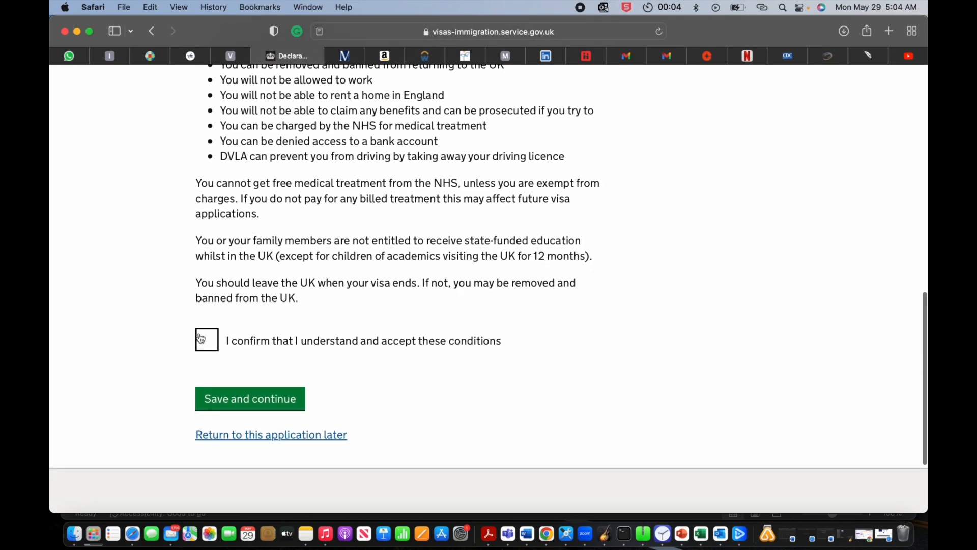
left_click(241, 400)
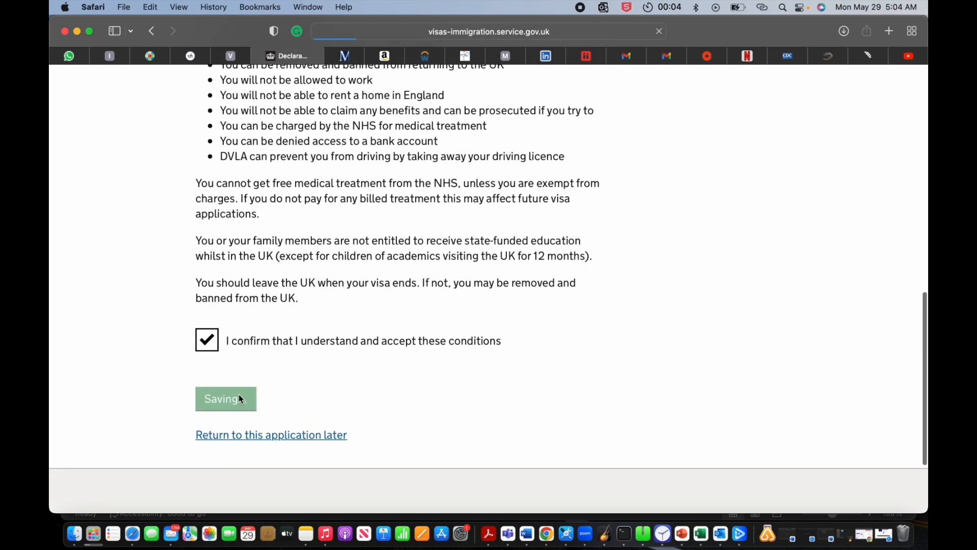
Step: Declare as the applicant aged 18 or over and accept the declaration
scroll(242, 399, "down", 8)
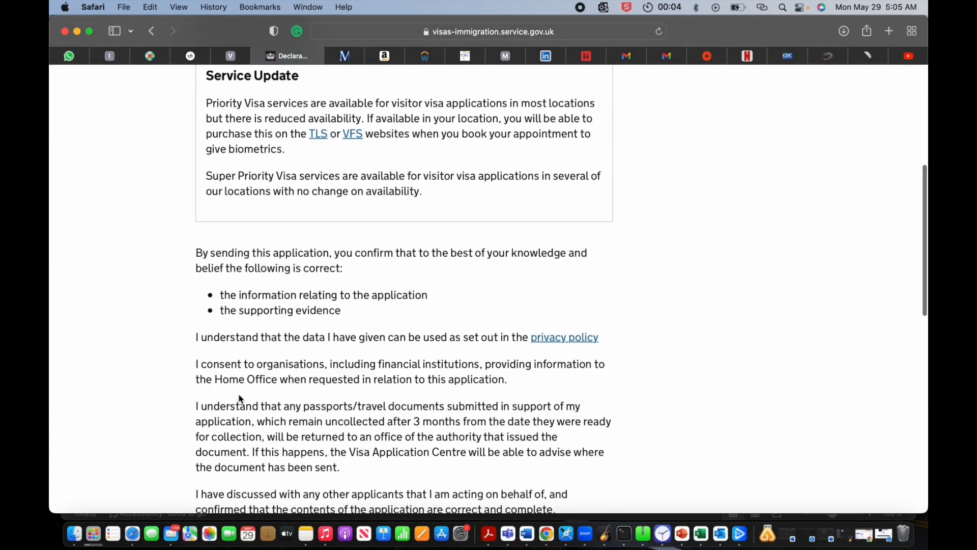
scroll(241, 398, "down", 10)
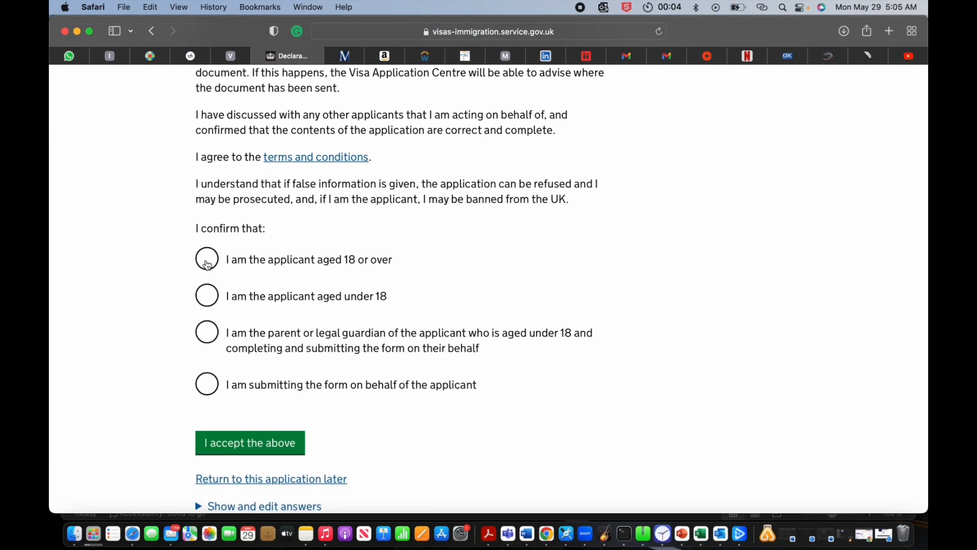
left_click(207, 264)
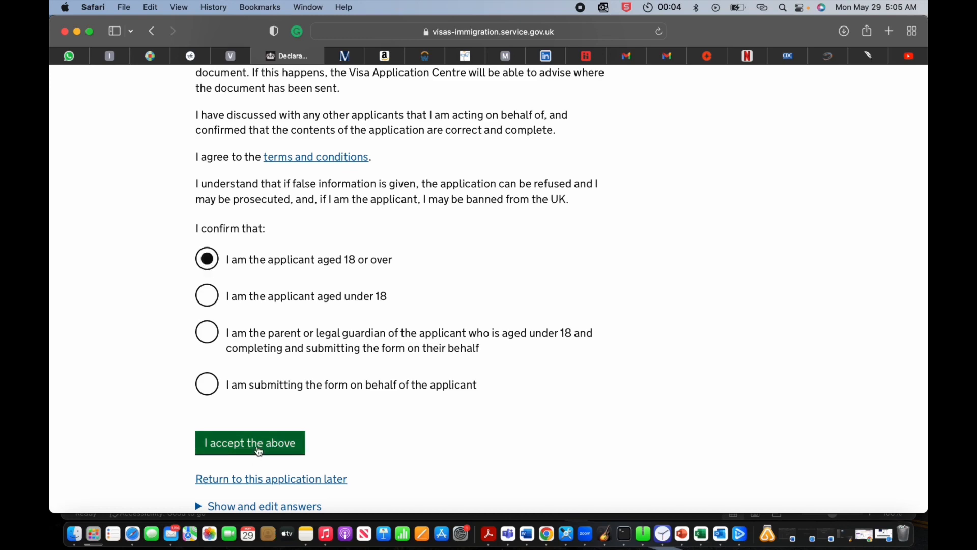
left_click(258, 448)
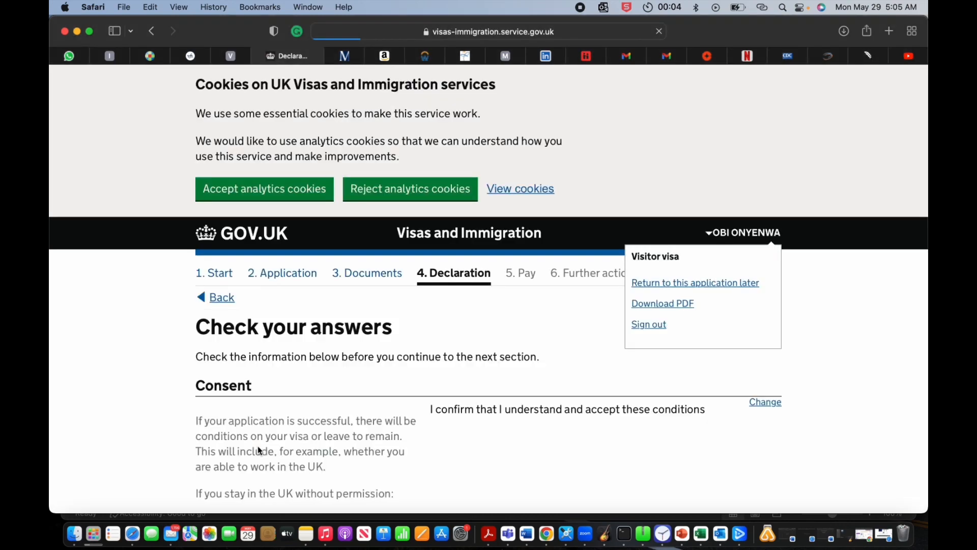
Step: Review the declaration answers and continue to the visa options
scroll(258, 445, "down", 5)
scroll(311, 424, "up", 5)
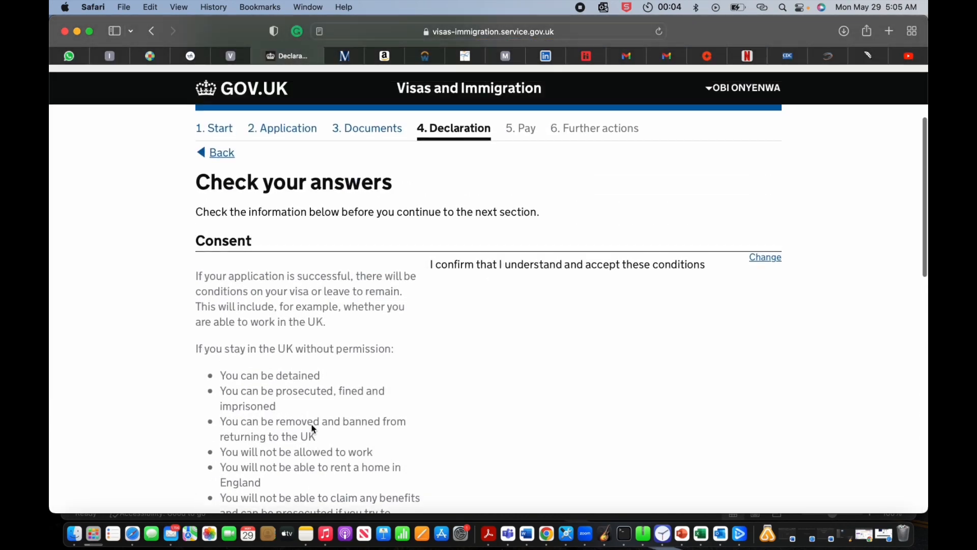
scroll(313, 427, "down", 5)
scroll(313, 427, "down", 10)
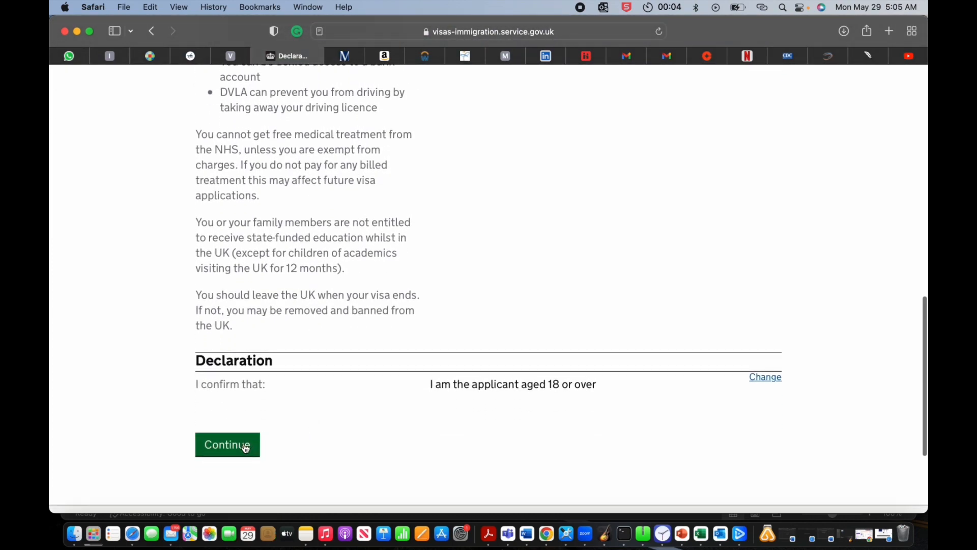
left_click(246, 448)
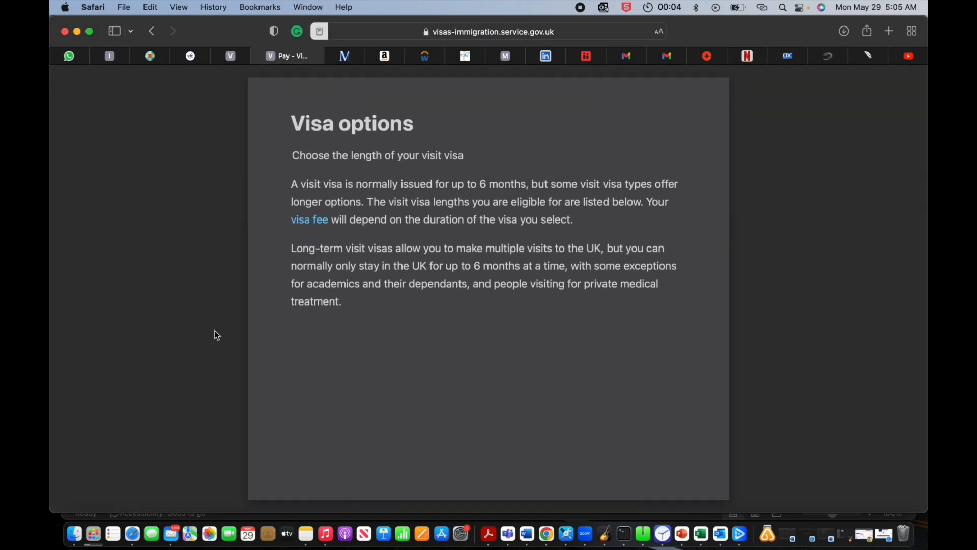
Step: Keep the 6-month visa length selected and save it
scroll(321, 351, "down", 7)
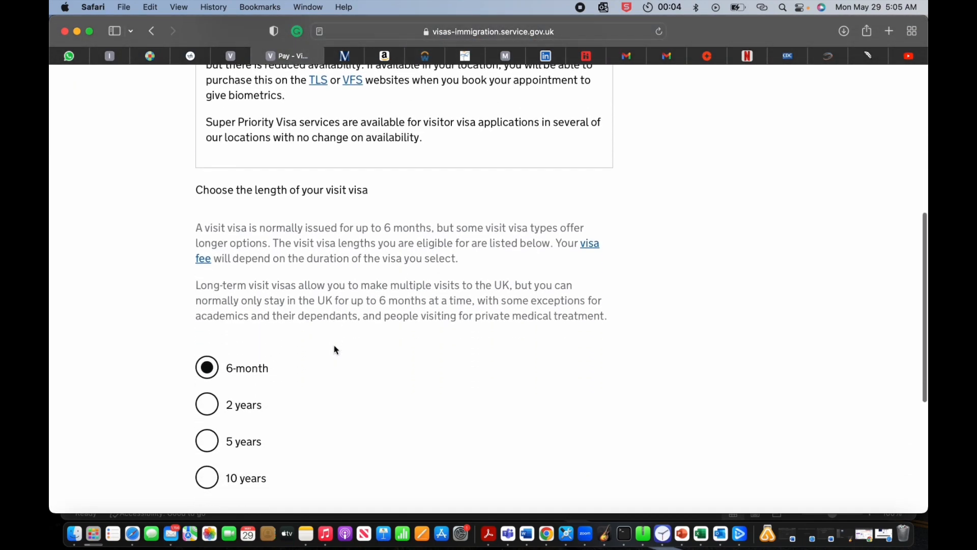
scroll(335, 350, "down", 5)
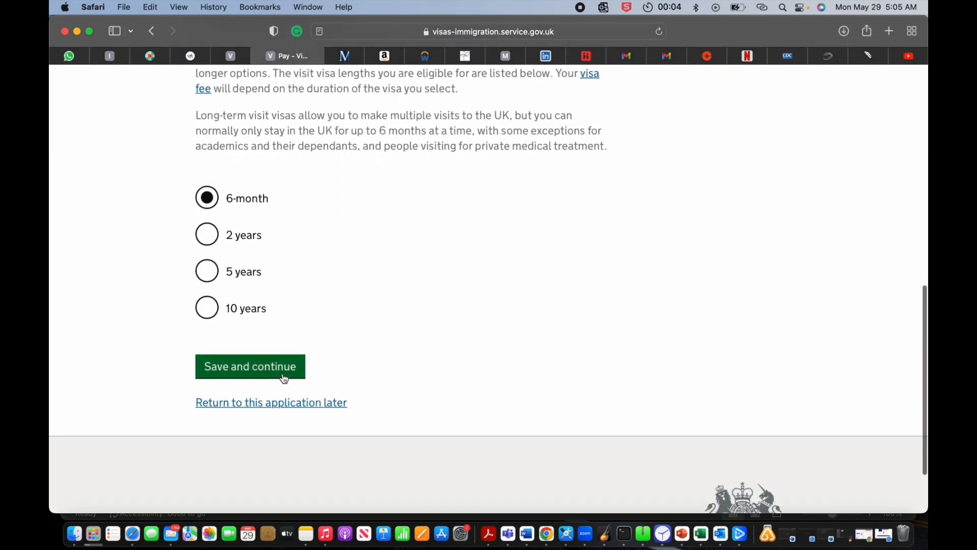
scroll(350, 344, "up", 10)
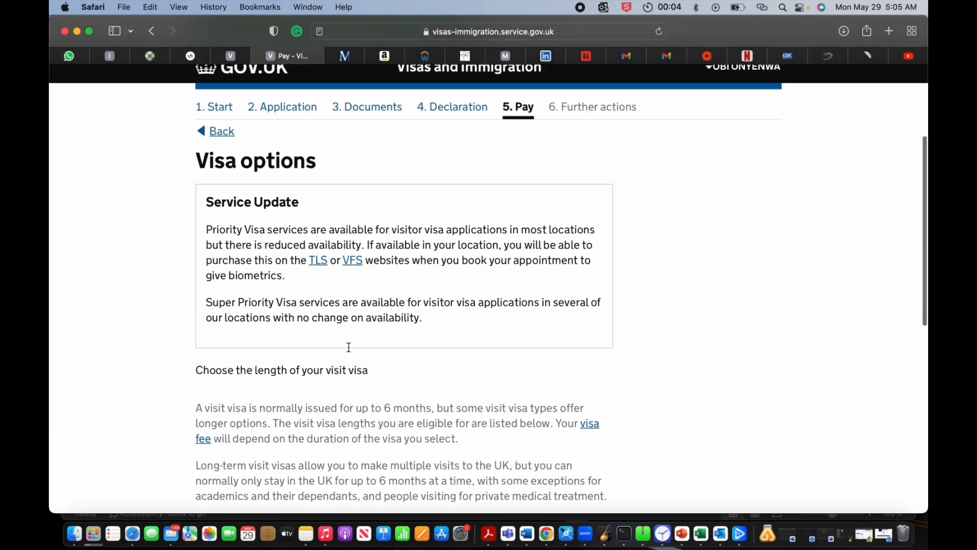
scroll(349, 350, "down", 1)
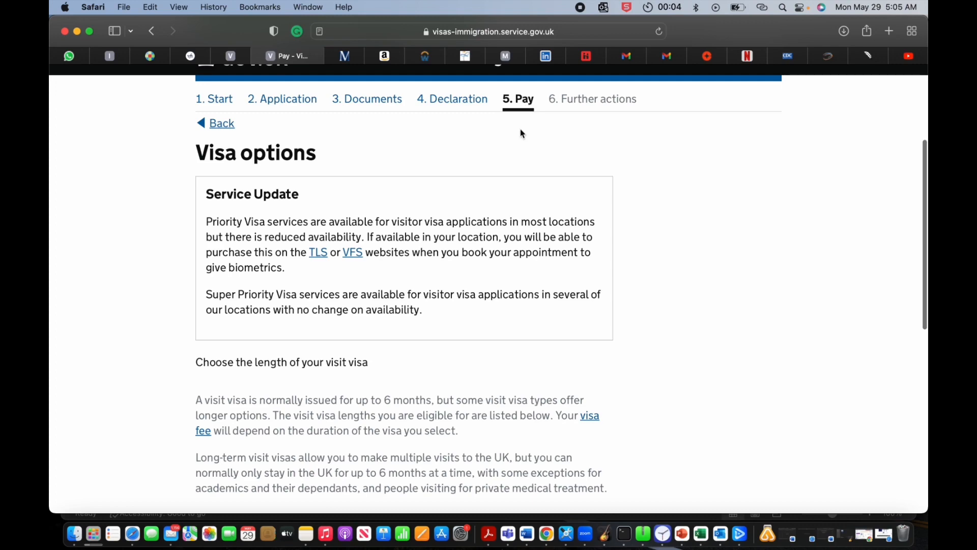
scroll(493, 279, "down", 10)
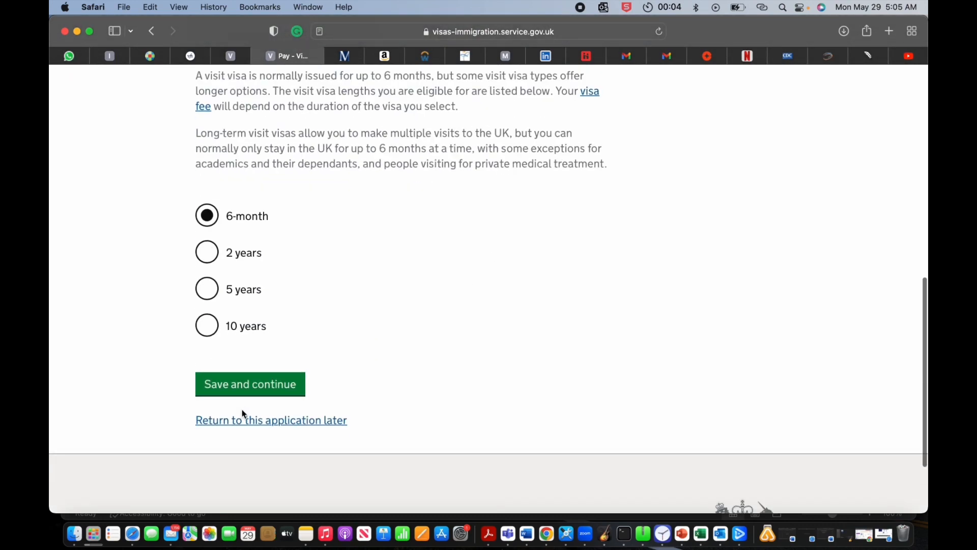
left_click(254, 383)
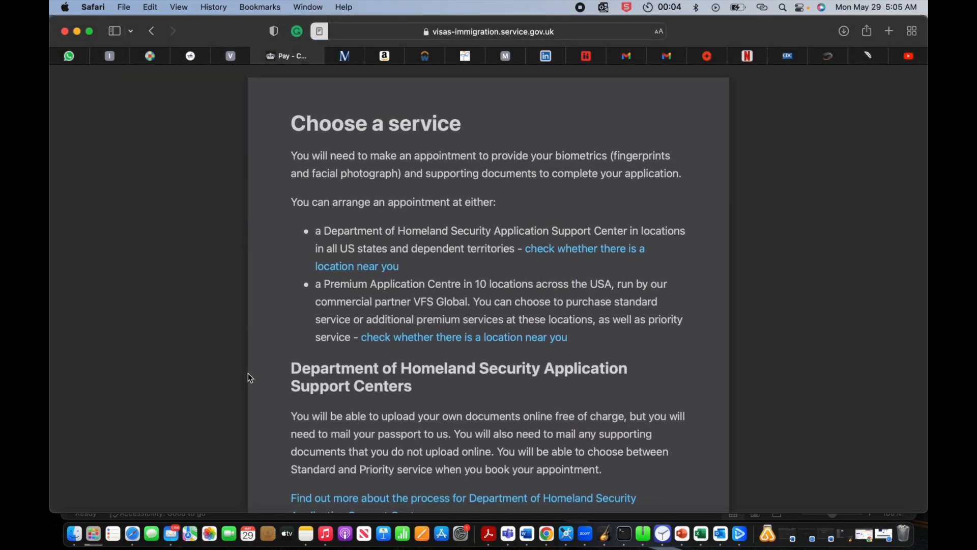
Step: Leave reader view and read through the Choose a service page
left_click(203, 337)
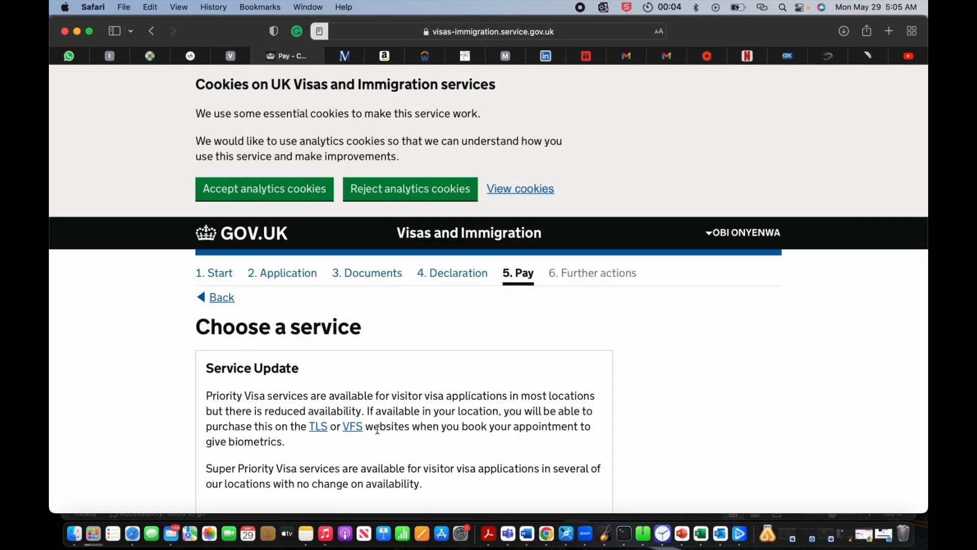
scroll(382, 430, "down", 8)
scroll(394, 384, "down", 7)
scroll(394, 384, "down", 5)
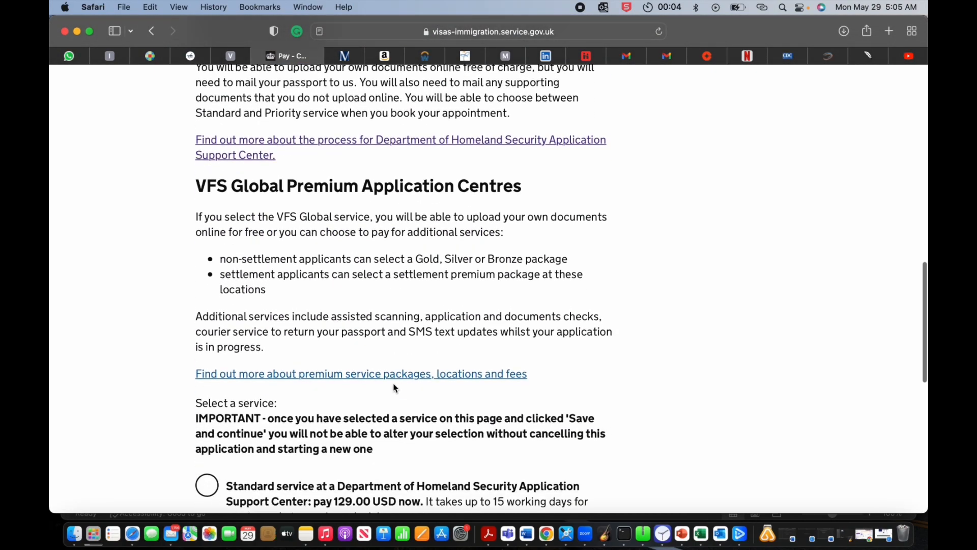
scroll(394, 388, "down", 2)
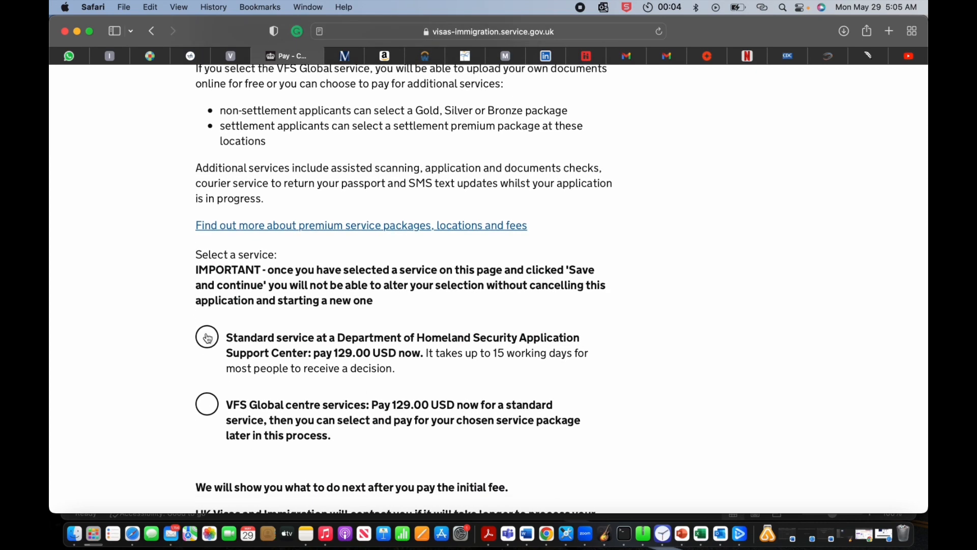
scroll(208, 338, "up", 4)
scroll(207, 340, "up", 4)
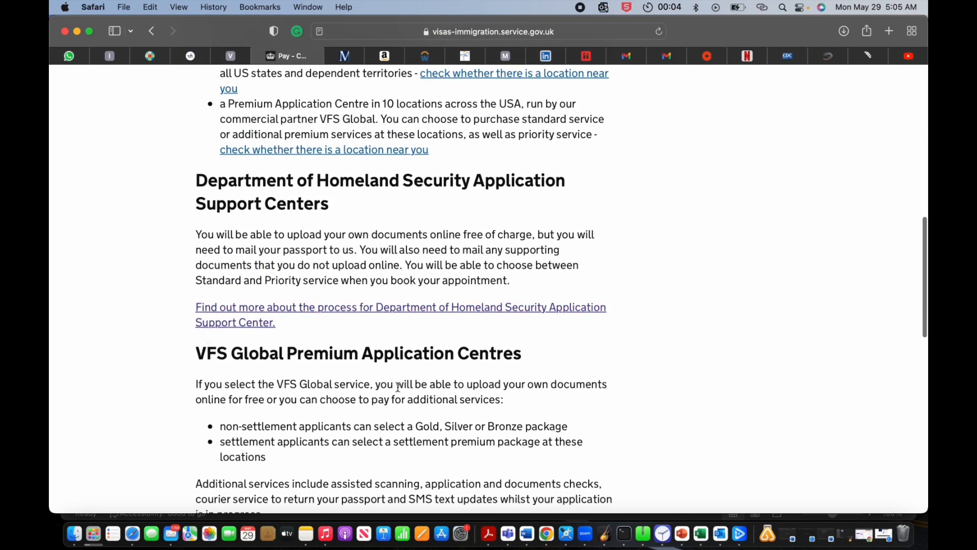
scroll(398, 386, "down", 3)
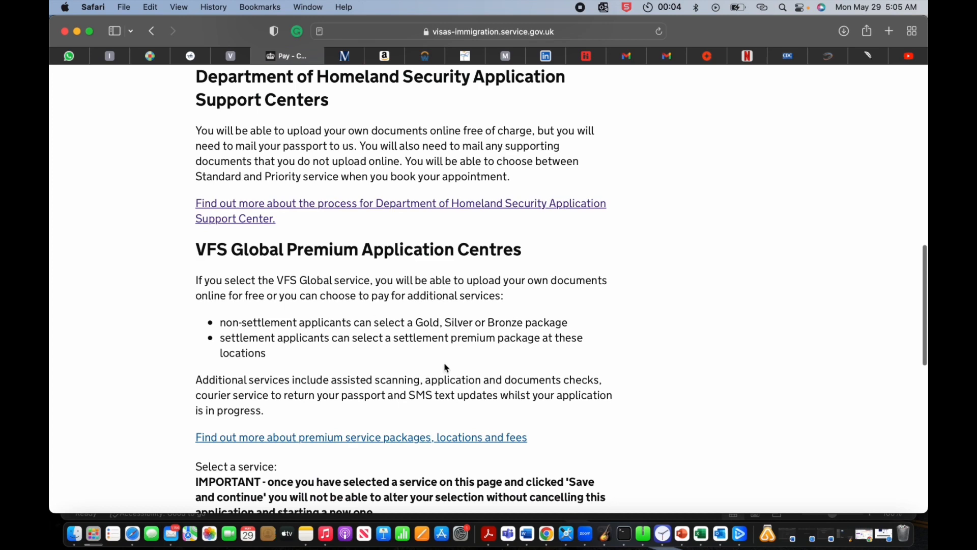
scroll(444, 367, "down", 4)
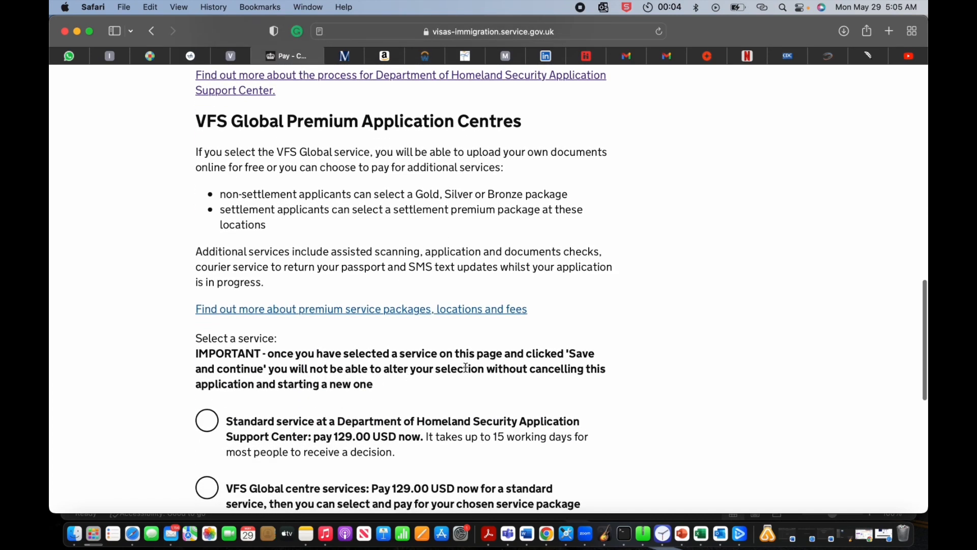
scroll(466, 367, "down", 3)
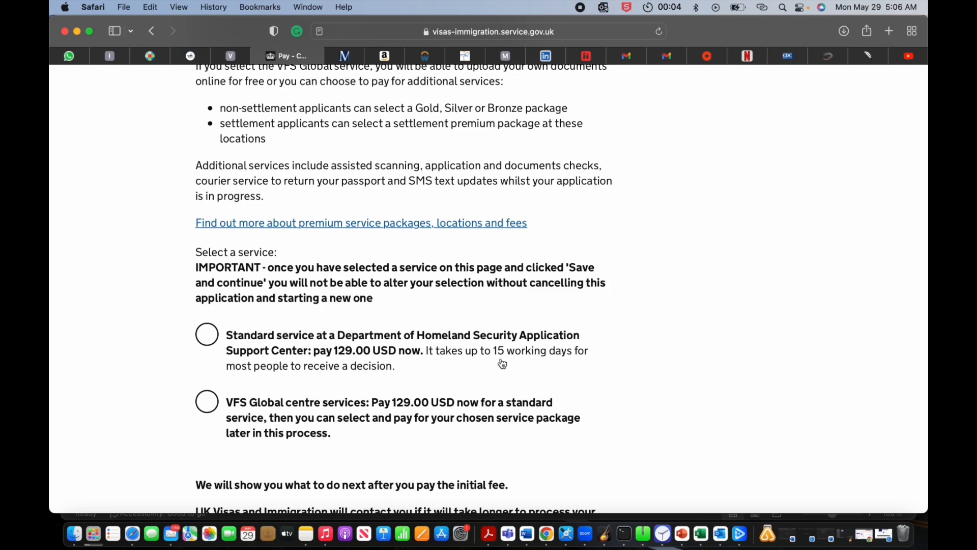
scroll(502, 363, "down", 5)
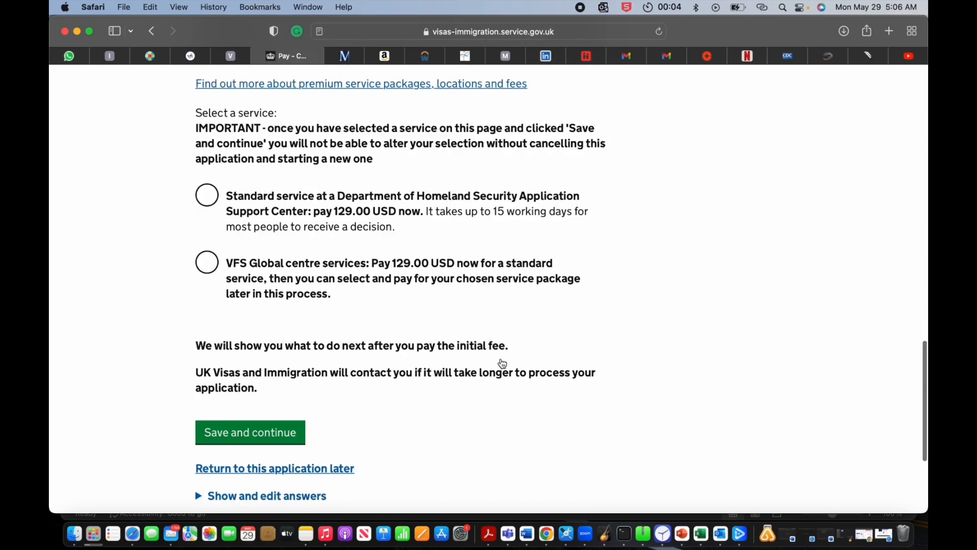
scroll(503, 363, "up", 10)
scroll(503, 363, "up", 5)
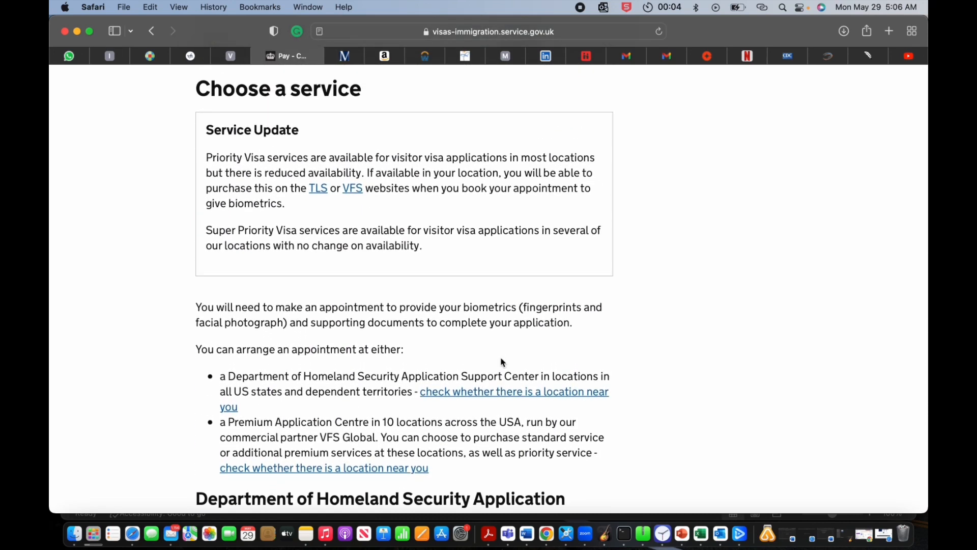
scroll(502, 364, "down", 10)
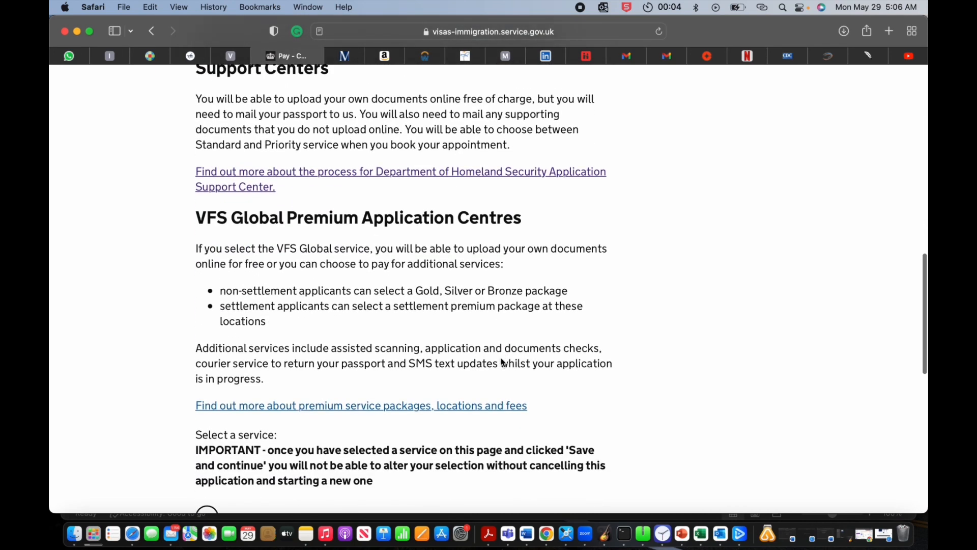
scroll(206, 359, "down", 4)
Step: Select VFS Global centre services and save, reaching the 129.00 USD payment summary
left_click(312, 324)
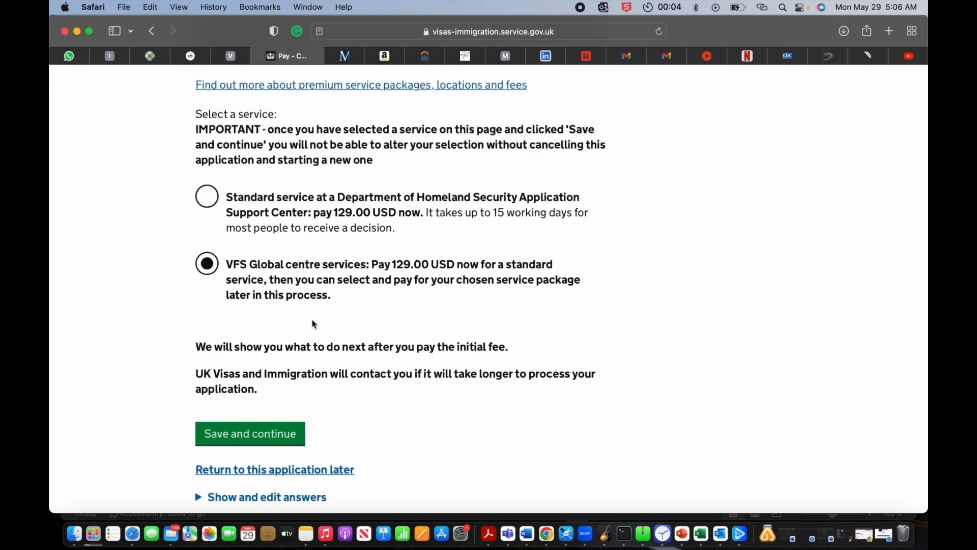
scroll(313, 326, "down", 2)
left_click(247, 444)
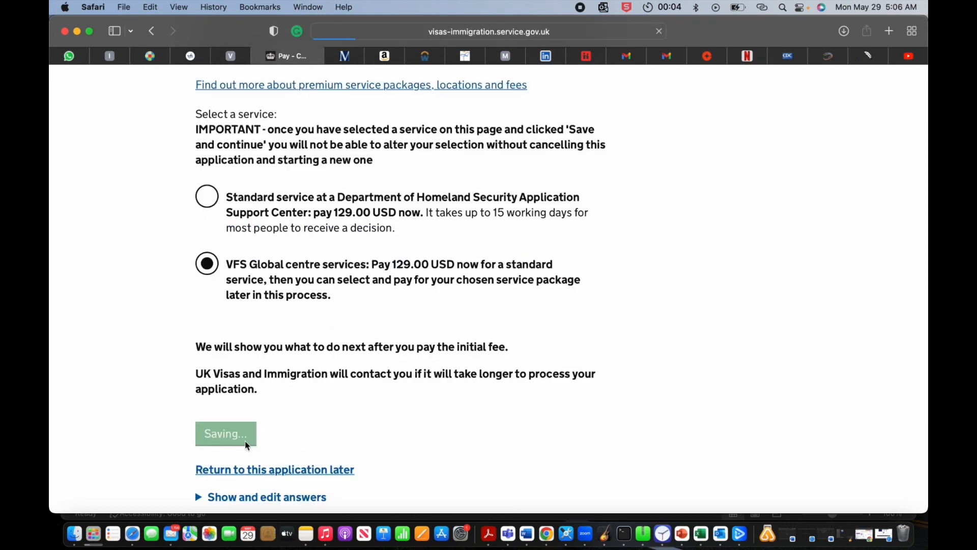
scroll(338, 371, "down", 5)
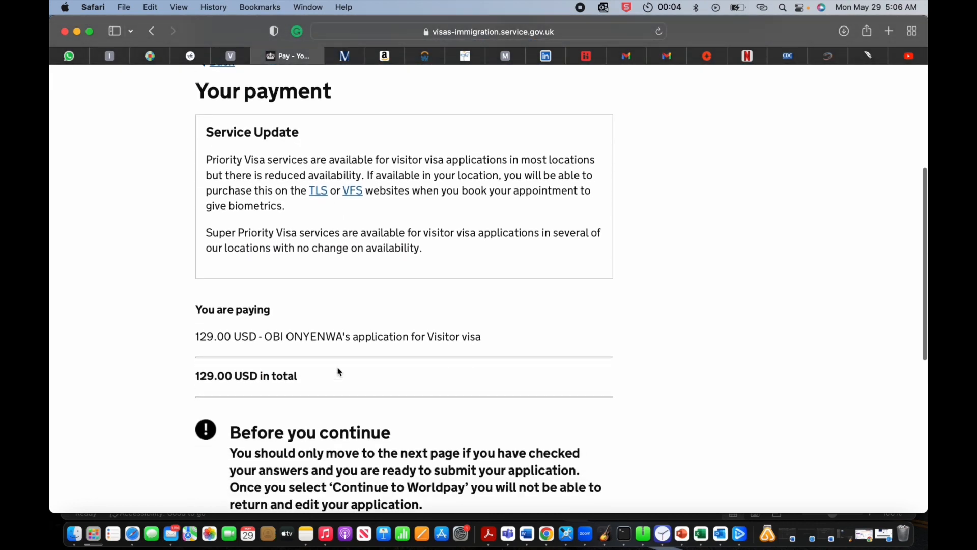
scroll(338, 372, "down", 7)
scroll(326, 382, "up", 3)
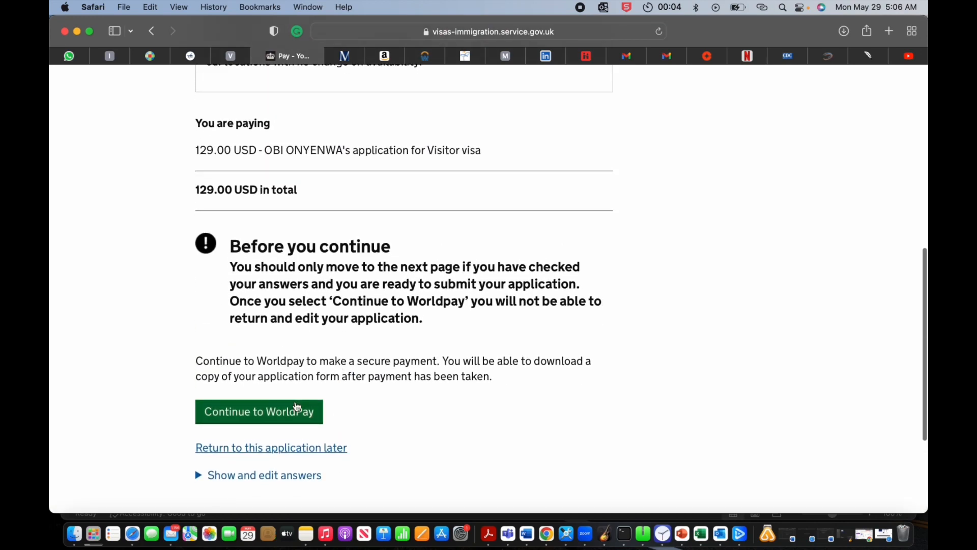
Step: Review the 129.00 USD payment summary and continue to Worldpay
scroll(303, 410, "up", 4)
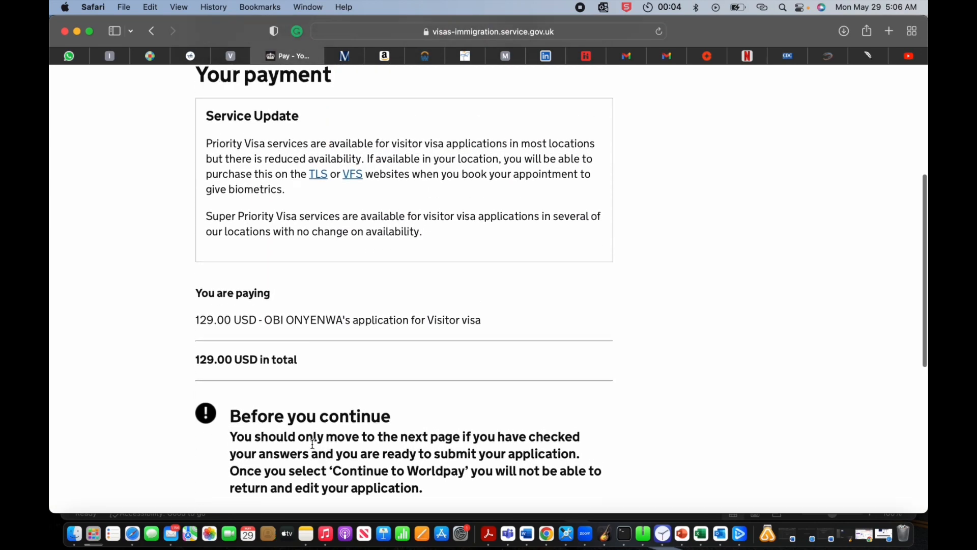
scroll(316, 320, "down", 8)
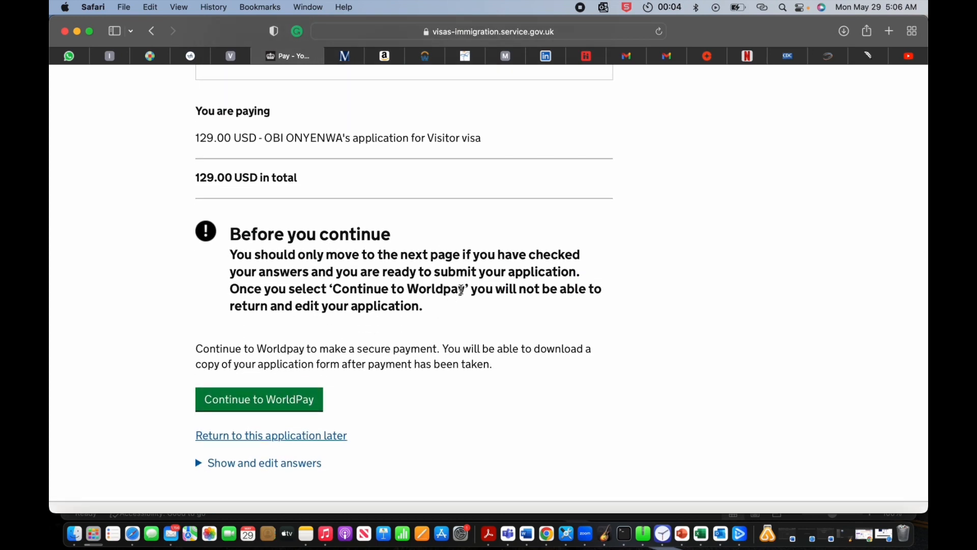
left_click(257, 403)
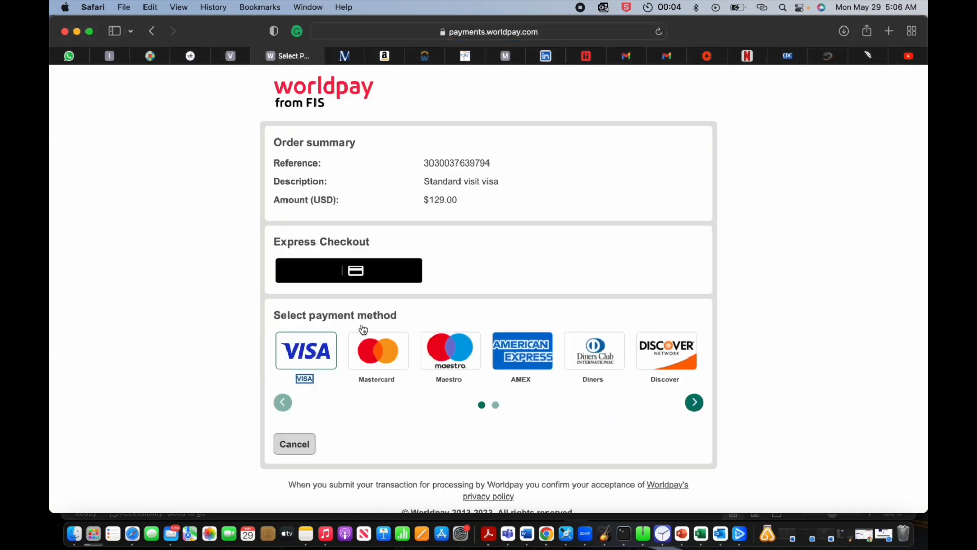
Step: Cancel the $129.00 Worldpay transaction, confirming on the second attempt, to return to GOV.UK
scroll(420, 296, "down", 2)
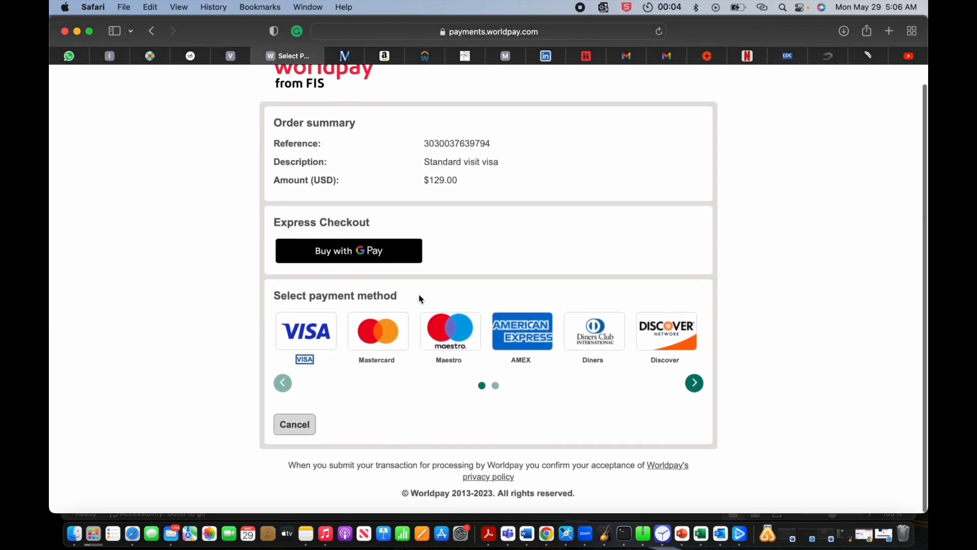
scroll(419, 295, "up", 2)
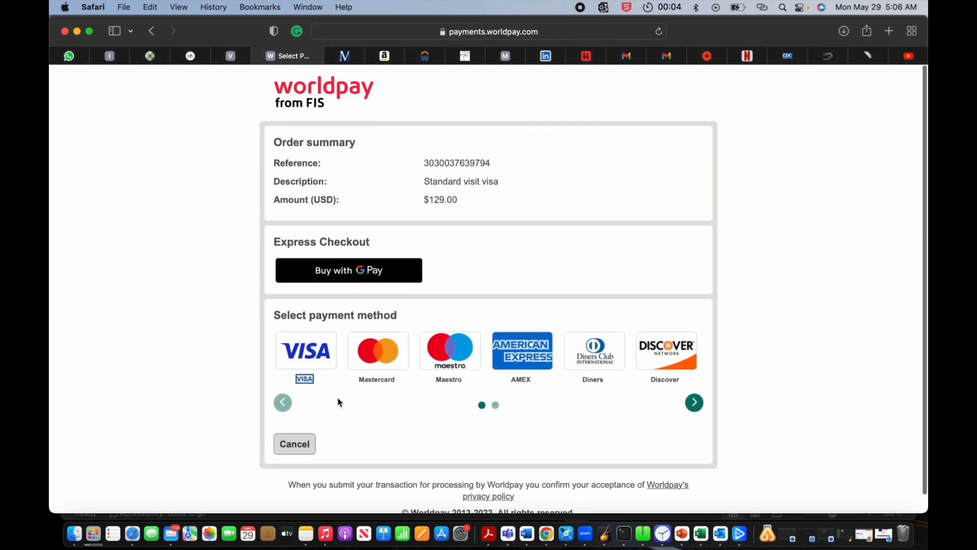
left_click(285, 452)
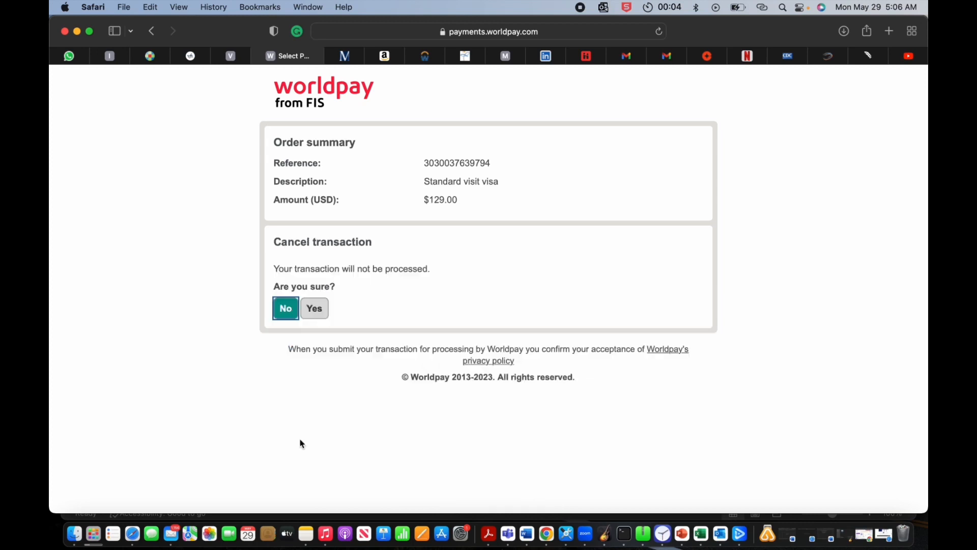
left_click(285, 308)
left_click(291, 442)
left_click(315, 309)
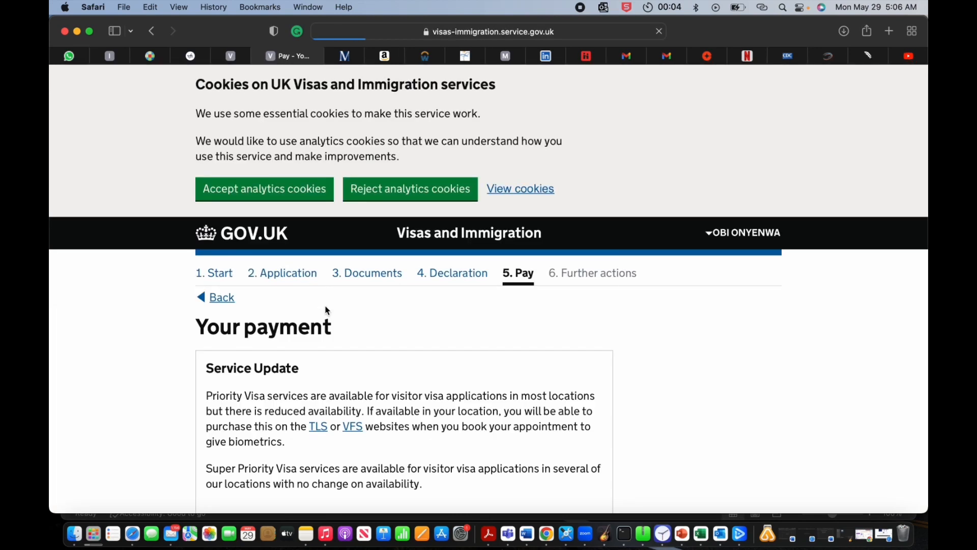
Step: Go back to the Choose a service page, exit reader view, and recheck the VFS Global option
scroll(374, 319, "down", 3)
scroll(374, 319, "up", 1)
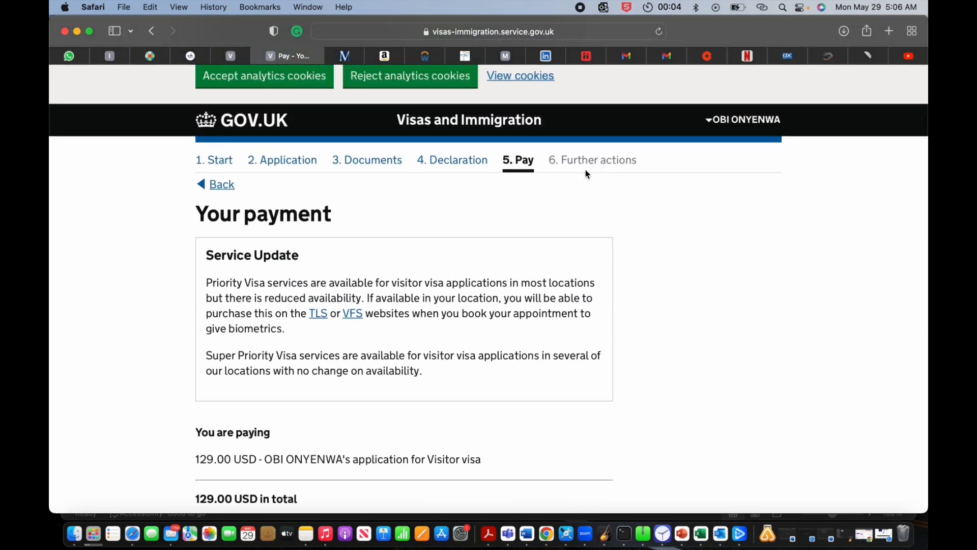
left_click(222, 186)
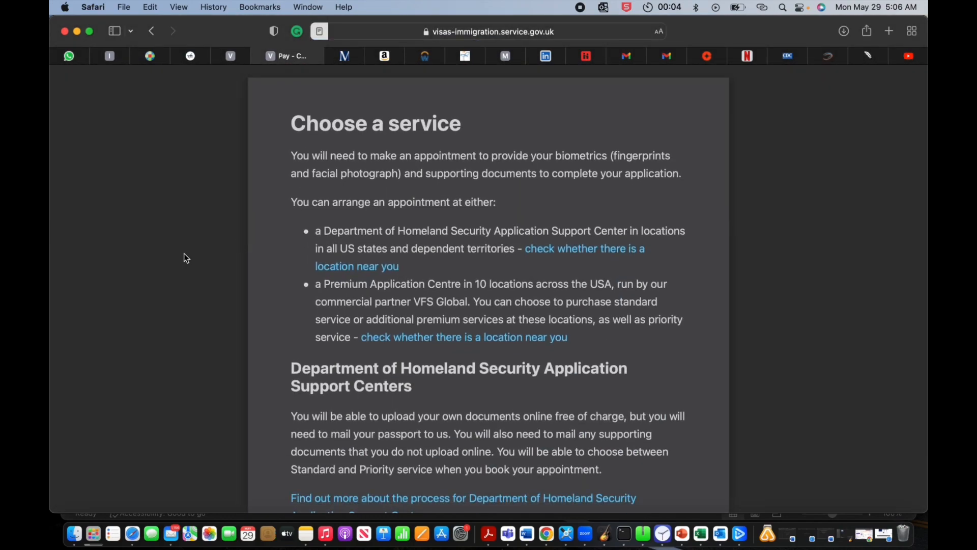
left_click(185, 254)
scroll(292, 322, "down", 5)
scroll(292, 321, "down", 15)
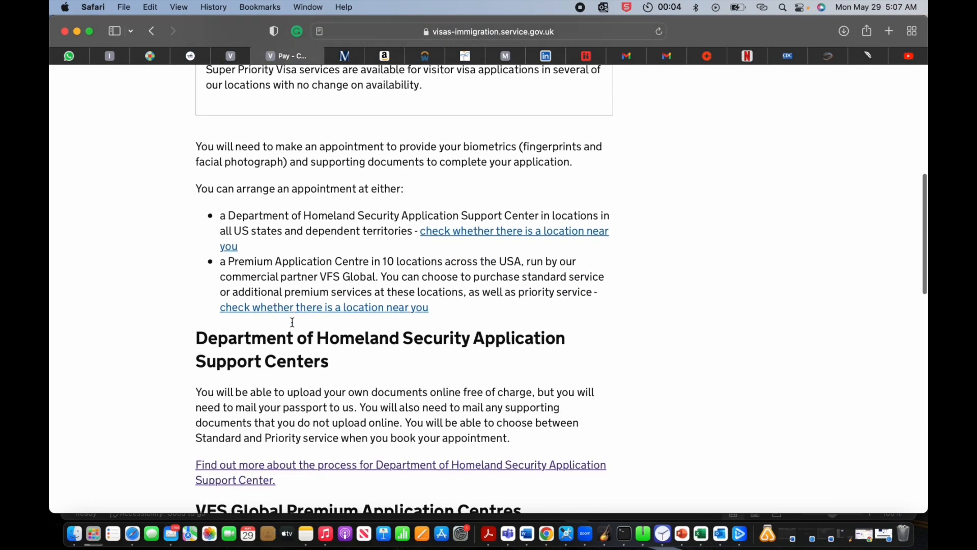
scroll(295, 310, "down", 1)
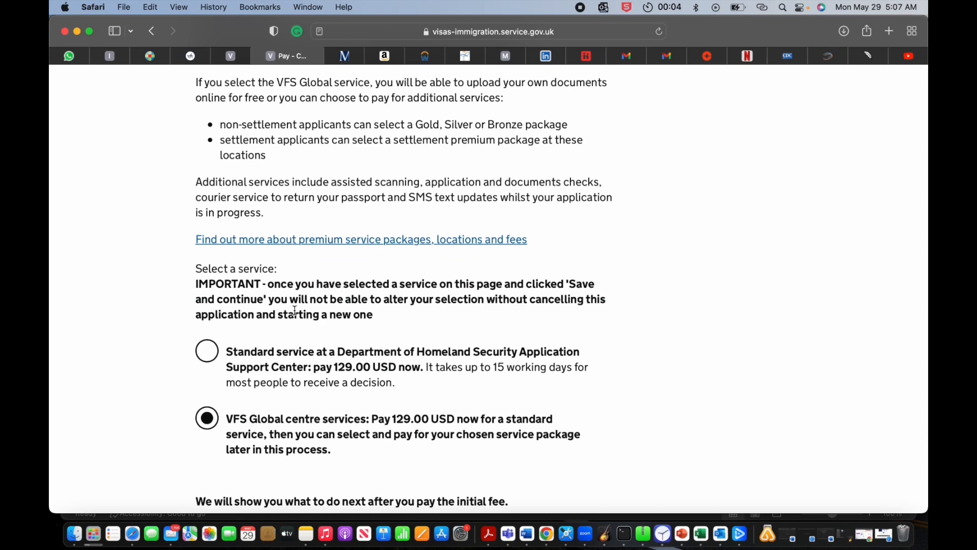
scroll(294, 310, "down", 4)
scroll(297, 360, "up", 10)
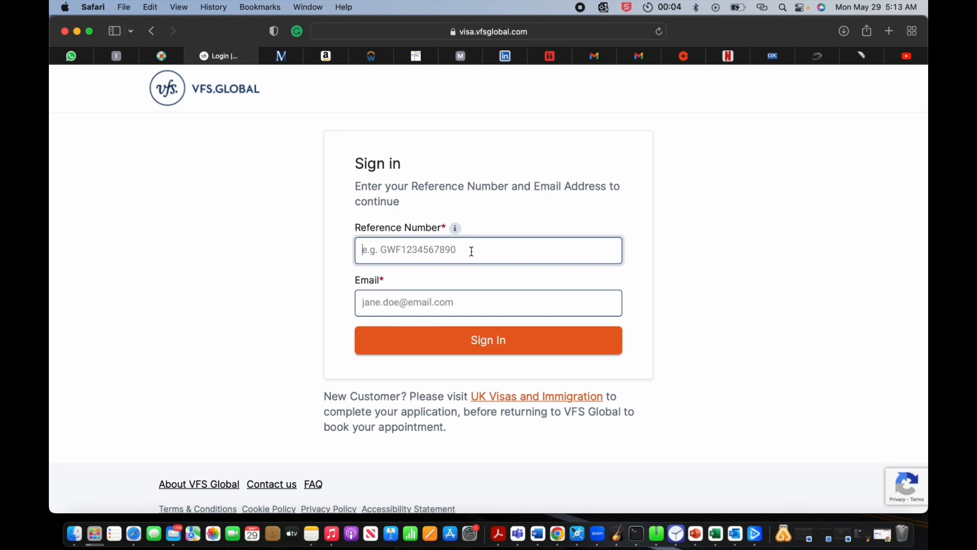
Step: Enter the application reference number and the applicant's e-mail address, then sign in to VFS Global
type("GWF0")
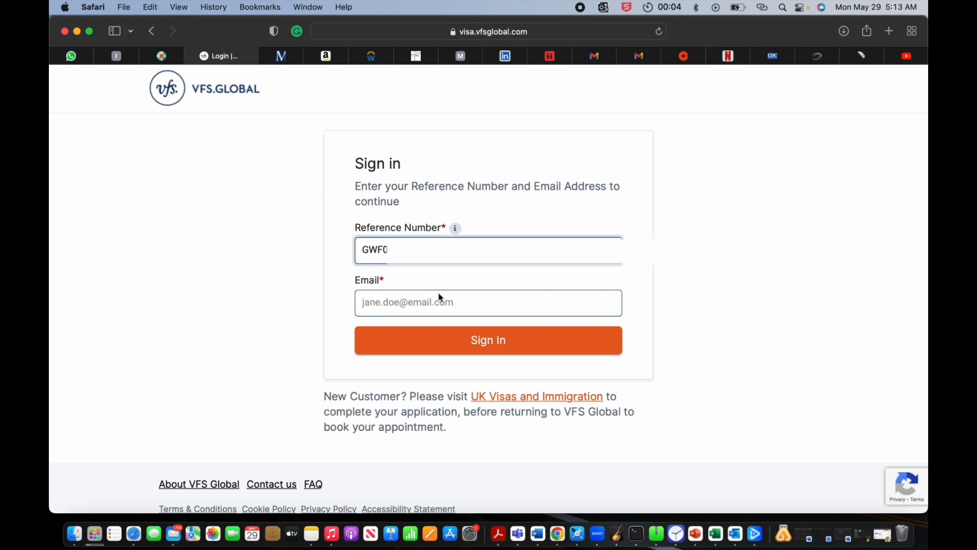
left_click(435, 311)
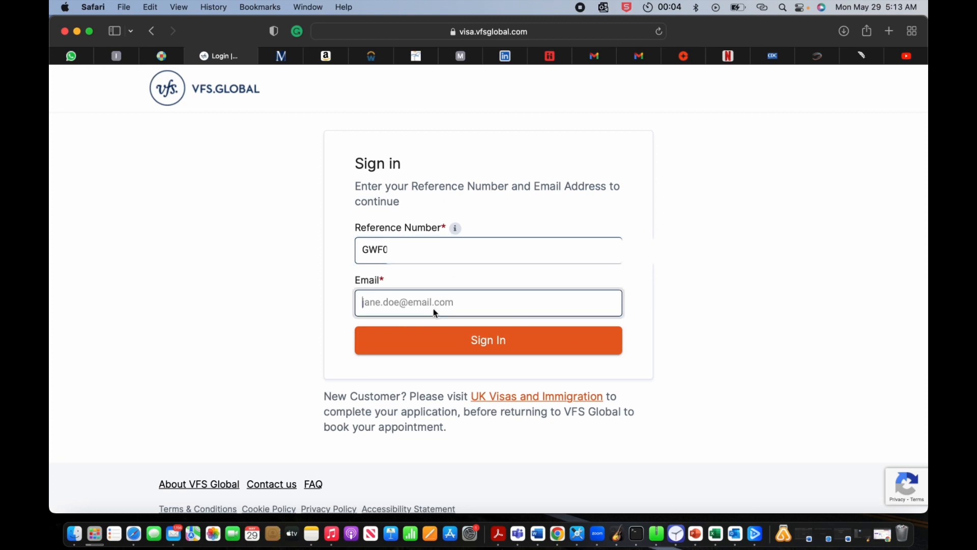
left_click(482, 344)
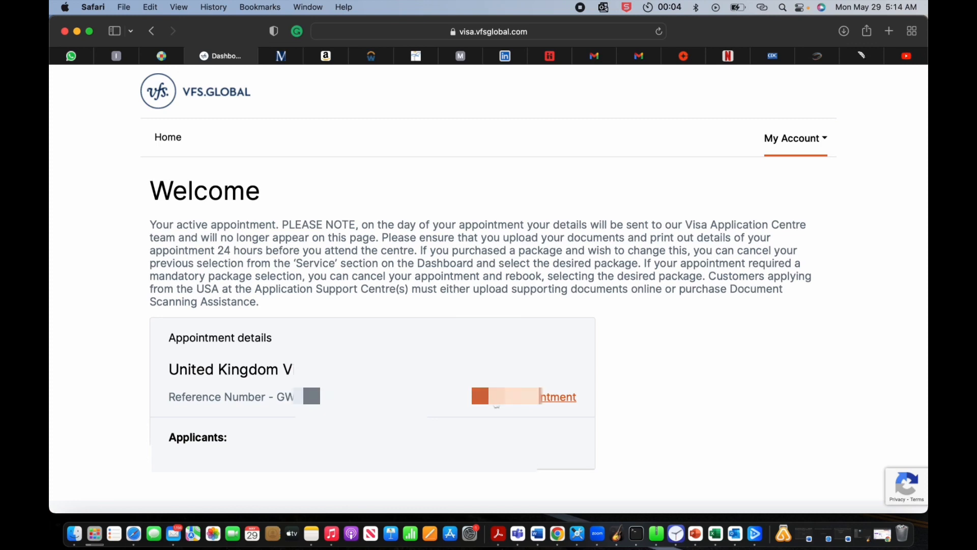
Step: Open the UK Visit or transit visa appointment and review its date and centre address
scroll(464, 426, "down", 3)
scroll(464, 426, "up", 3)
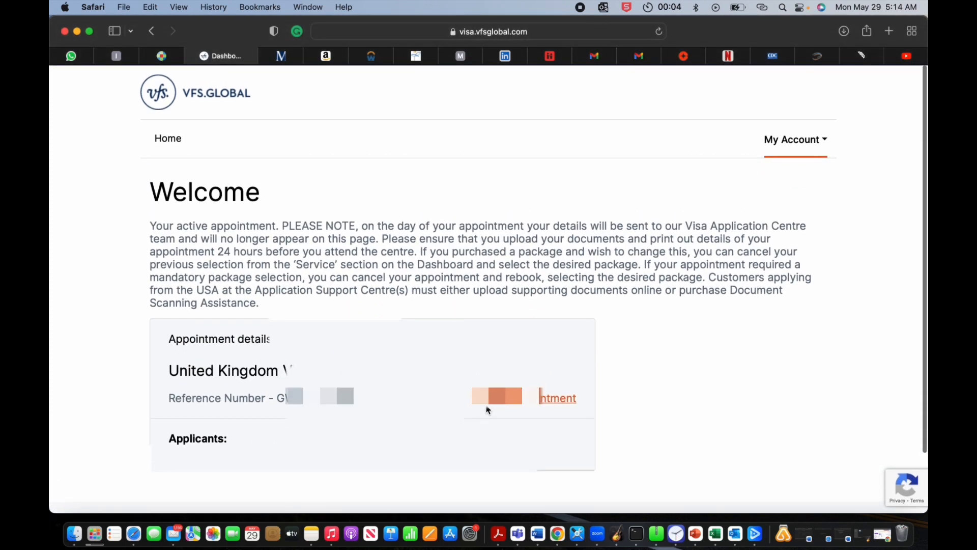
left_click(512, 405)
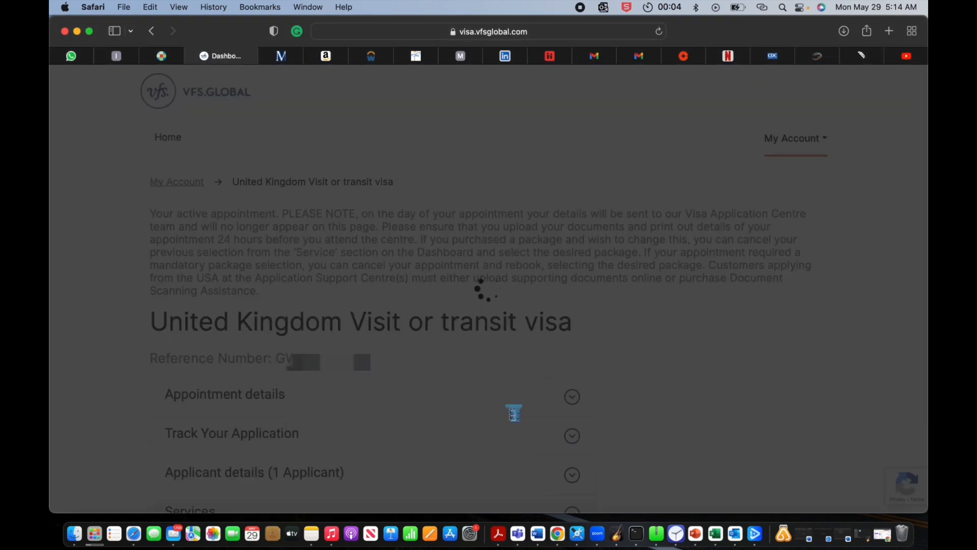
scroll(512, 408, "down", 5)
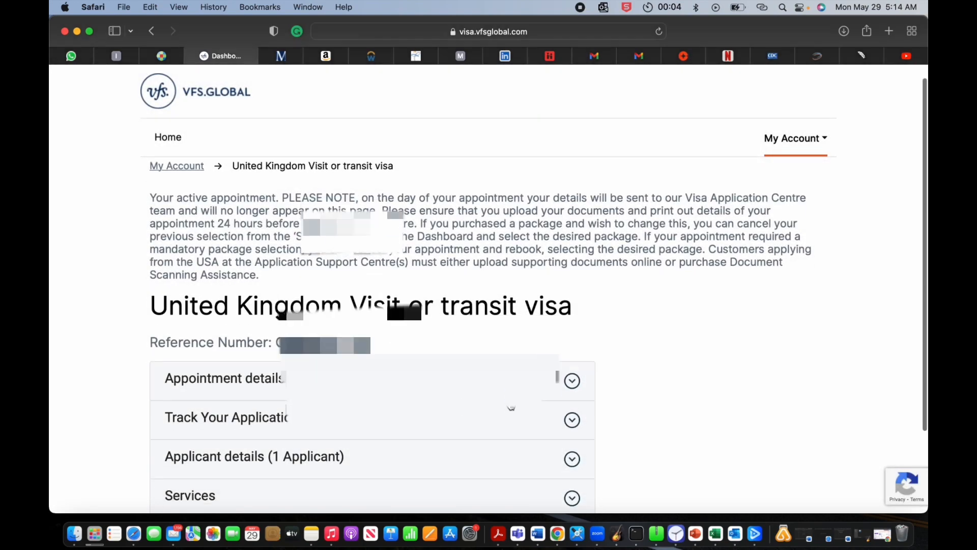
scroll(512, 408, "up", 3)
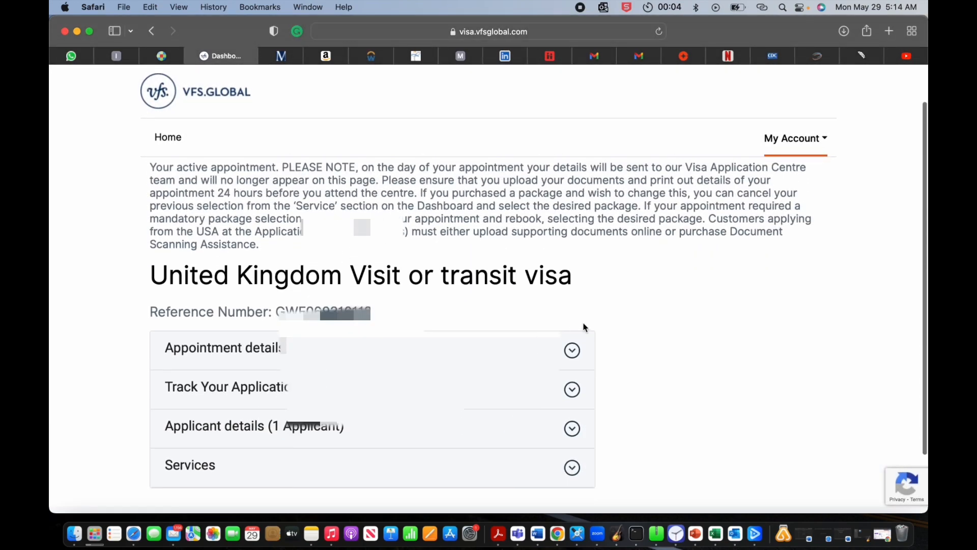
left_click(572, 350)
scroll(396, 429, "down", 9)
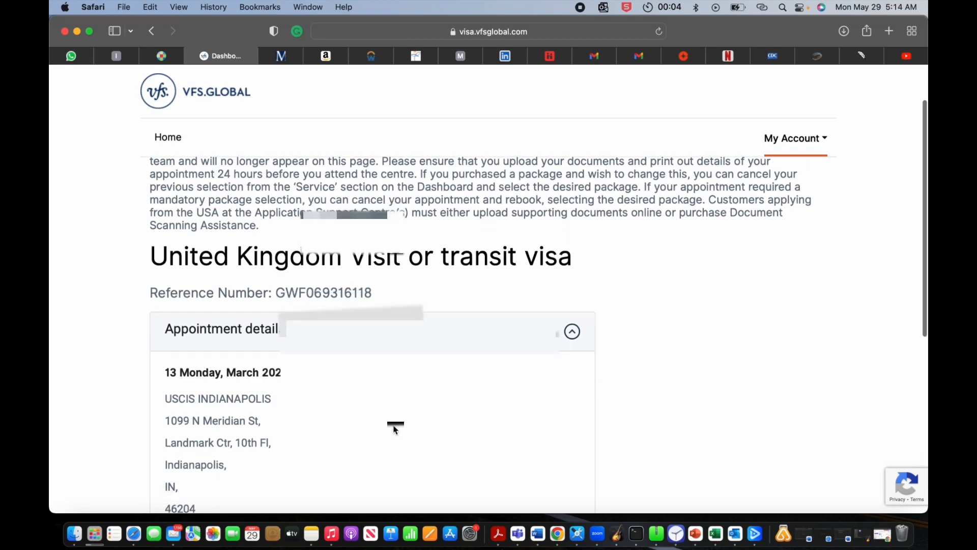
scroll(395, 430, "down", 3)
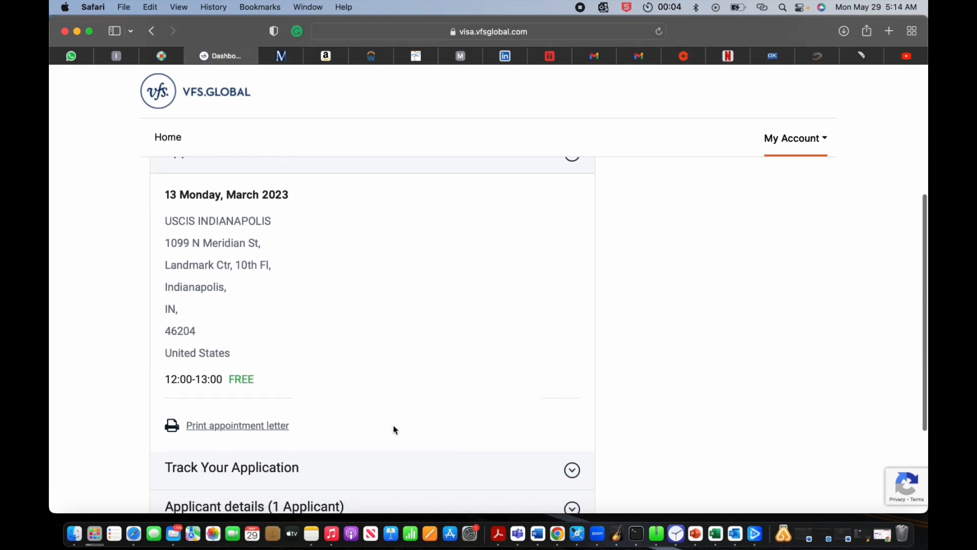
scroll(396, 429, "up", 3)
scroll(395, 429, "up", 7)
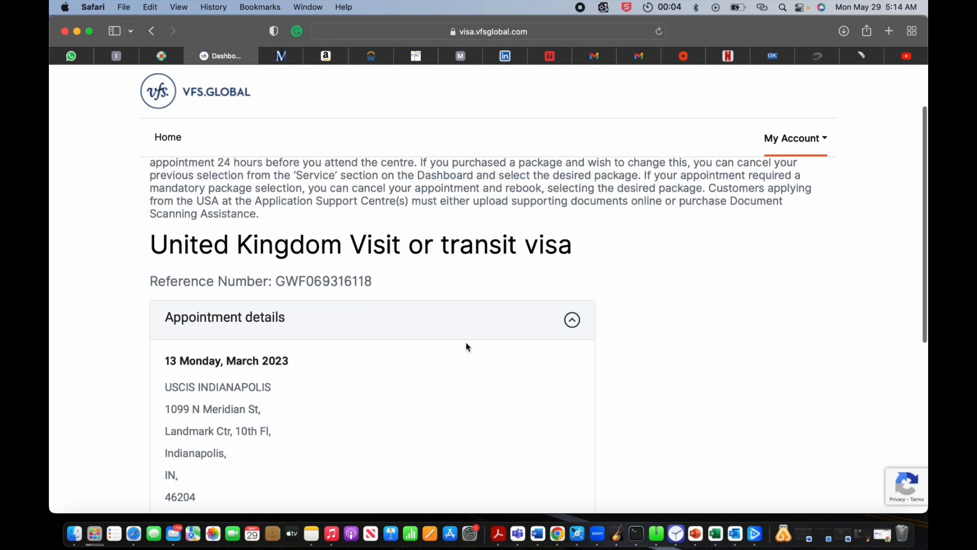
left_click(573, 320)
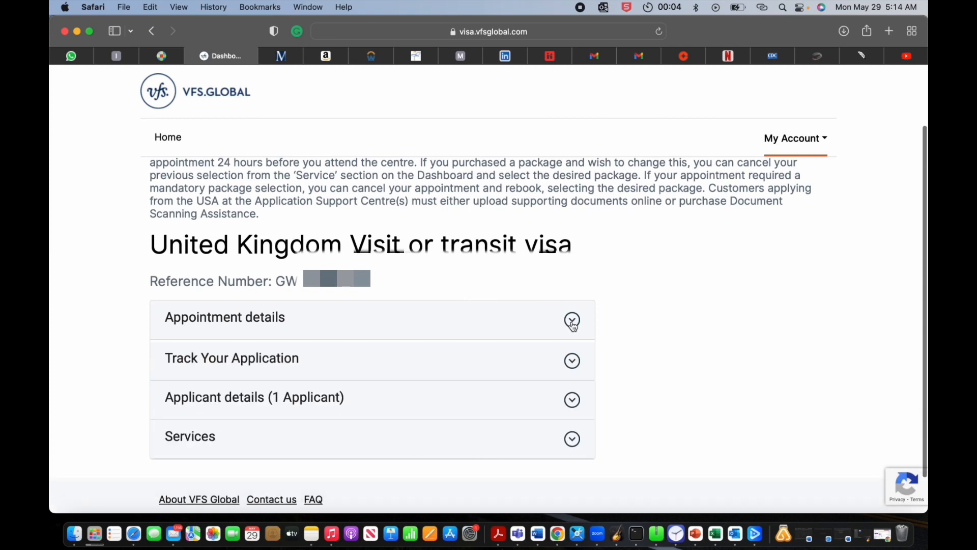
Step: Expand Track Your Application to check the tracking progress, then collapse it
left_click(581, 361)
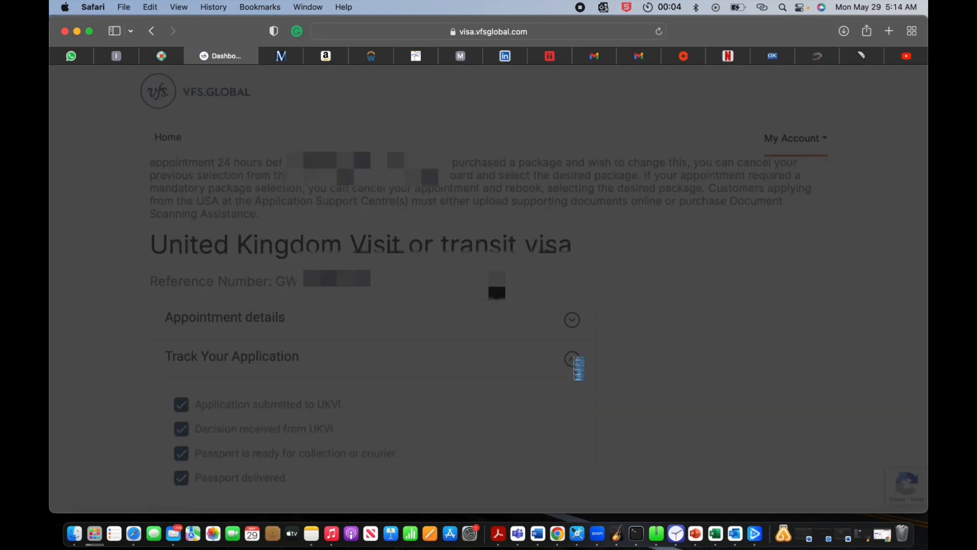
scroll(463, 408, "down", 3)
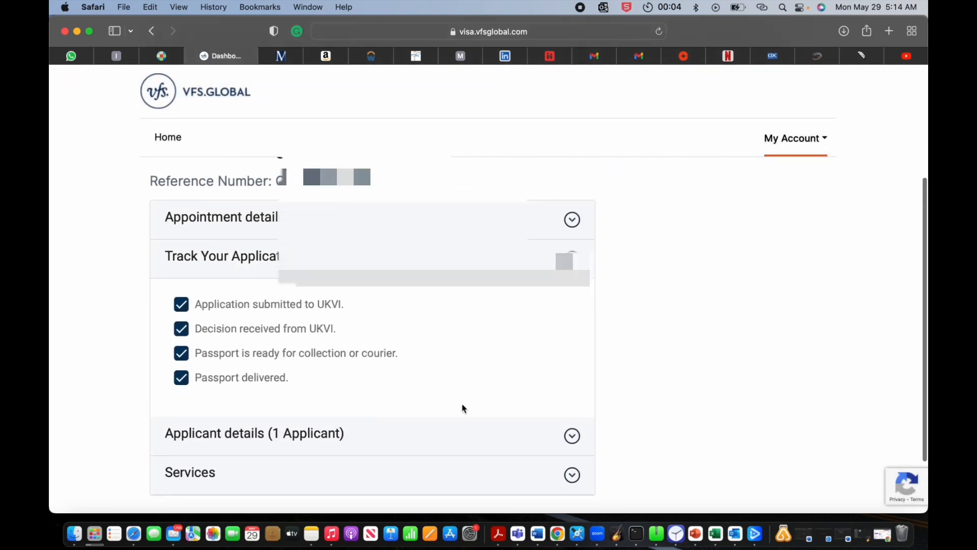
scroll(464, 409, "down", 1)
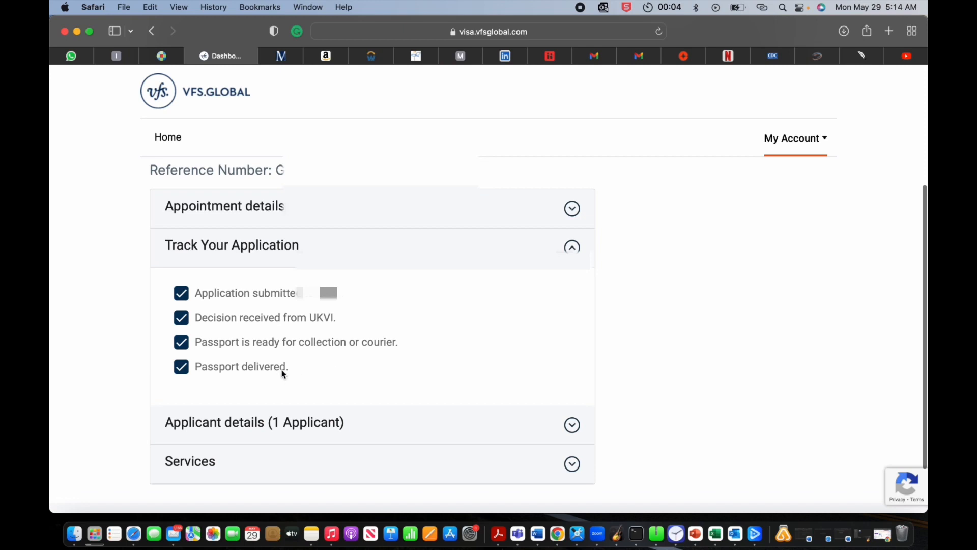
left_click(572, 248)
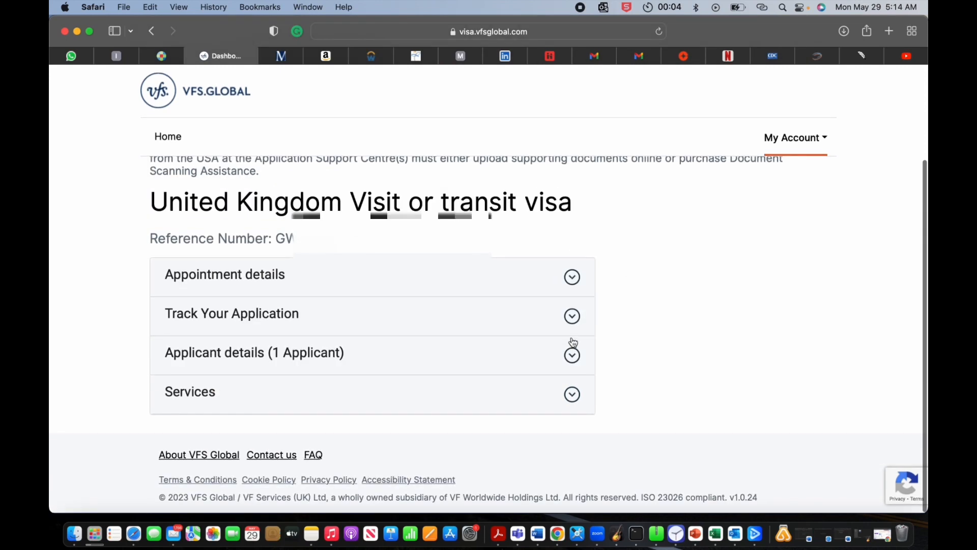
Step: Review the Applicant details and optional Services sections, collapsing each afterwards
left_click(573, 356)
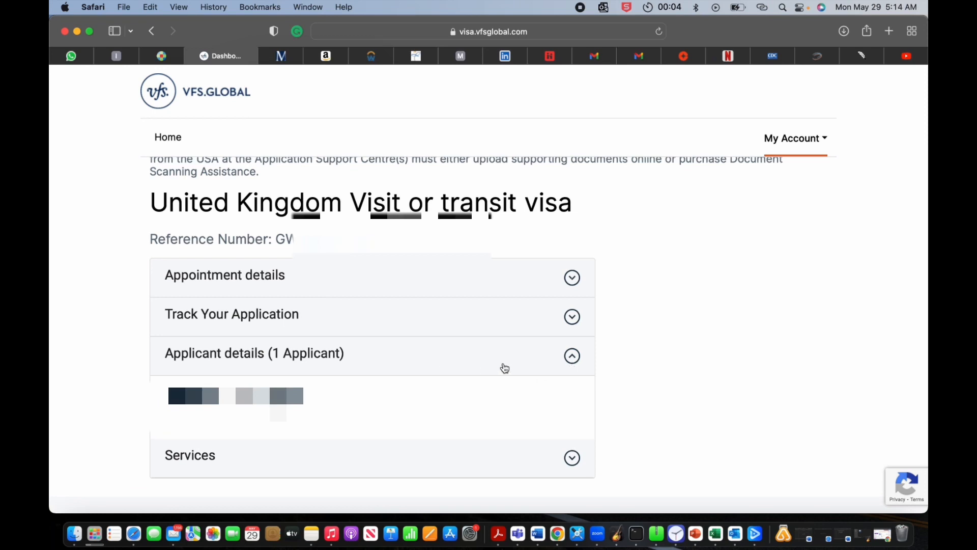
left_click(572, 356)
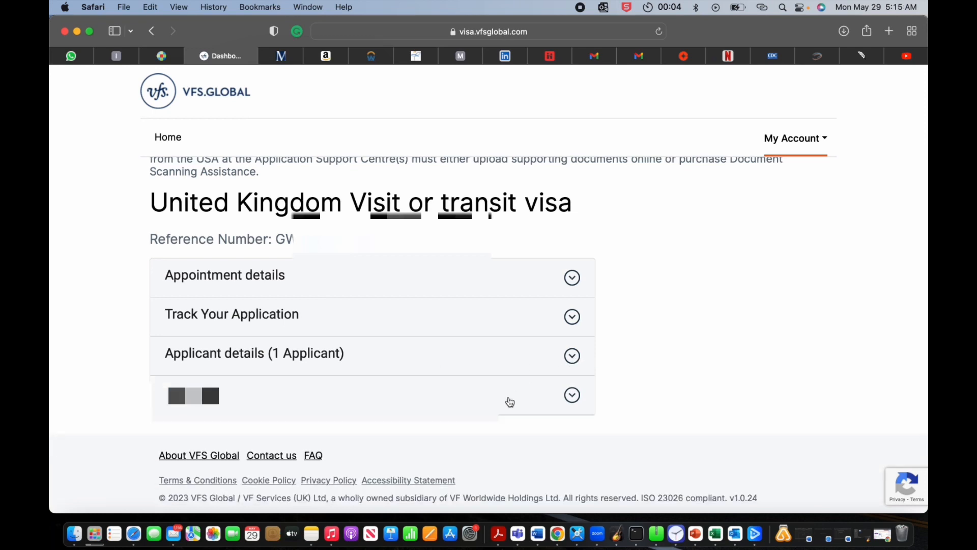
left_click(572, 400)
scroll(458, 437, "down", 3)
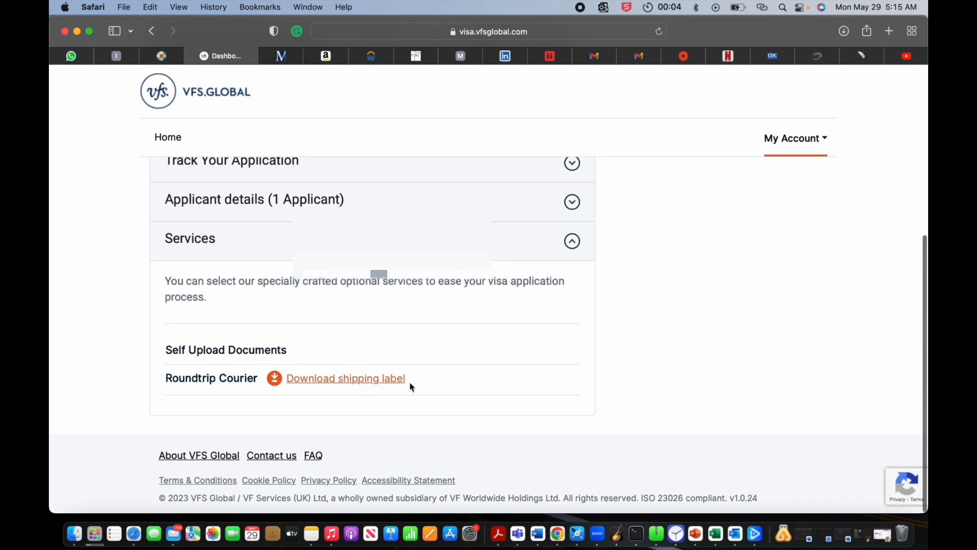
left_click(574, 241)
scroll(568, 306, "up", 5)
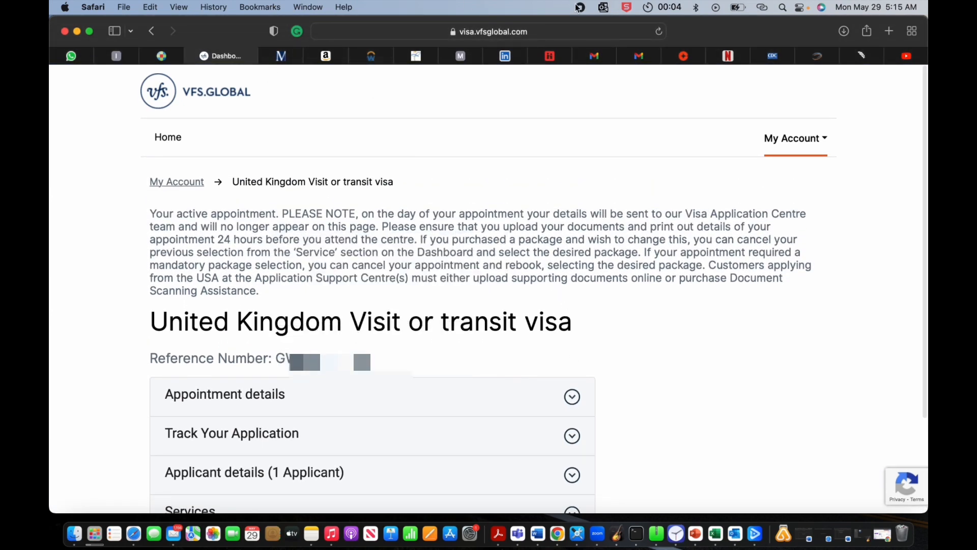
Step: Bring up the Your appointment page via Book now, dismiss Safari Reader, and scroll to the FAQ cards
scroll(258, 486, "down", 3)
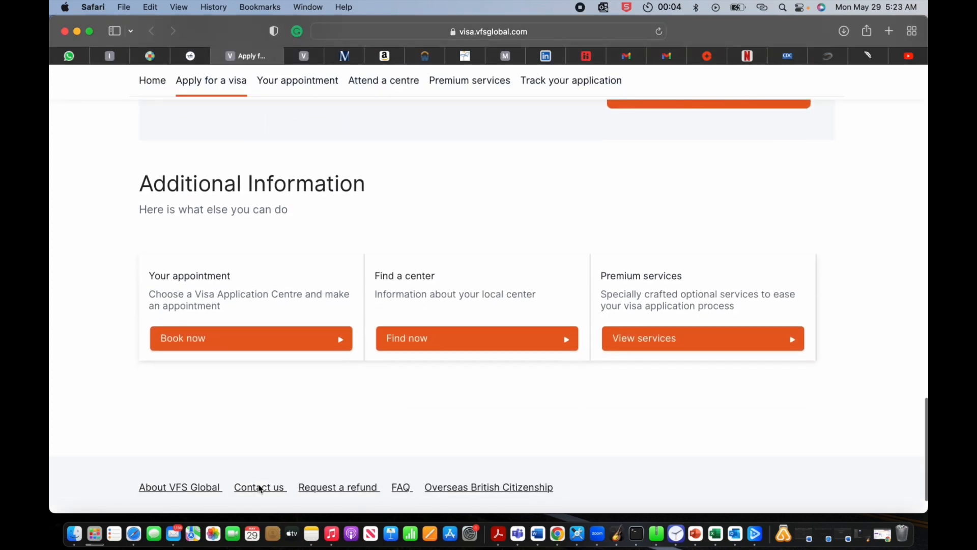
left_click(322, 332)
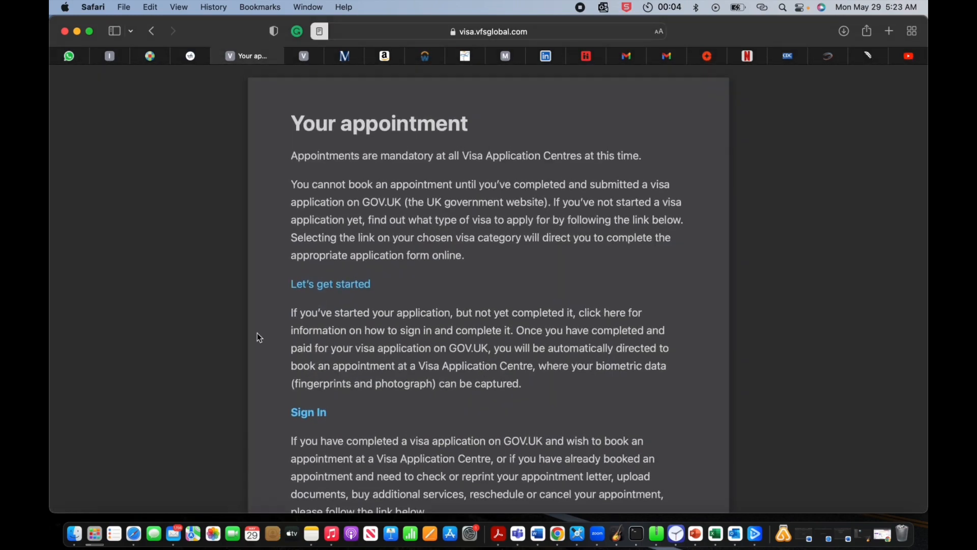
left_click(231, 301)
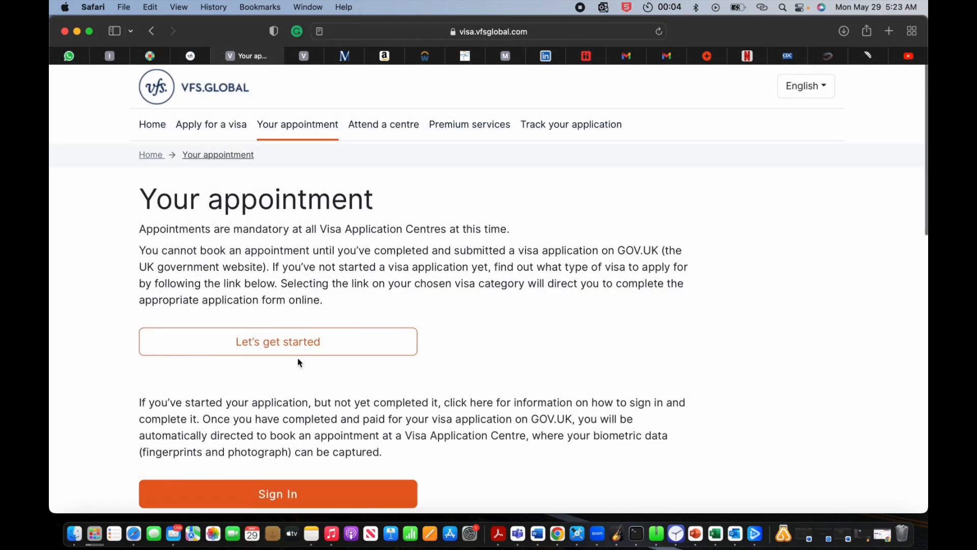
scroll(300, 362, "down", 4)
scroll(312, 293, "up", 3)
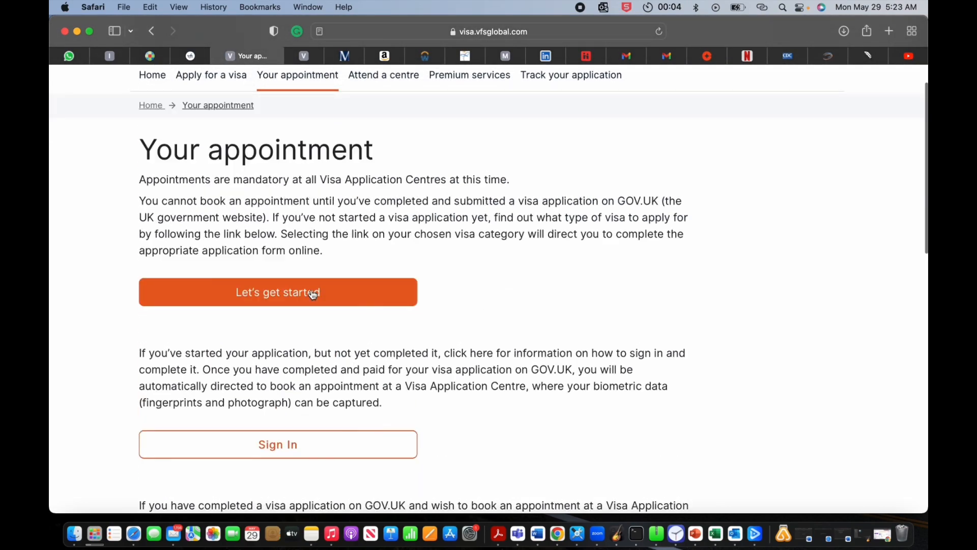
scroll(312, 293, "up", 1)
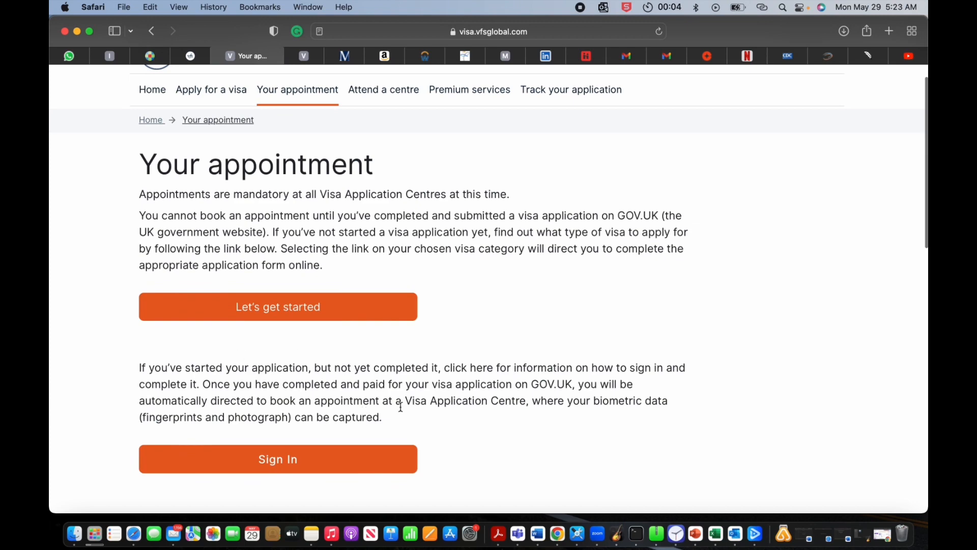
scroll(449, 395, "down", 12)
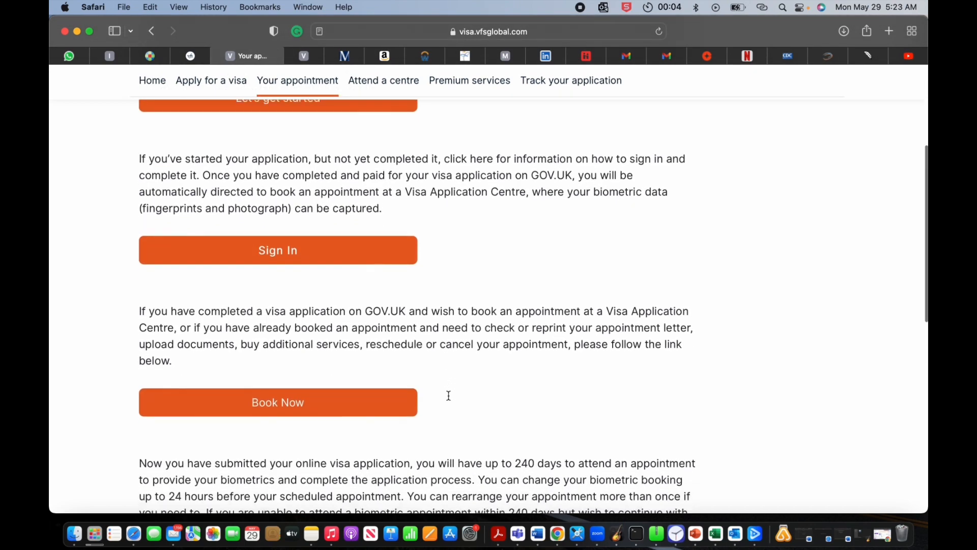
scroll(448, 395, "down", 2)
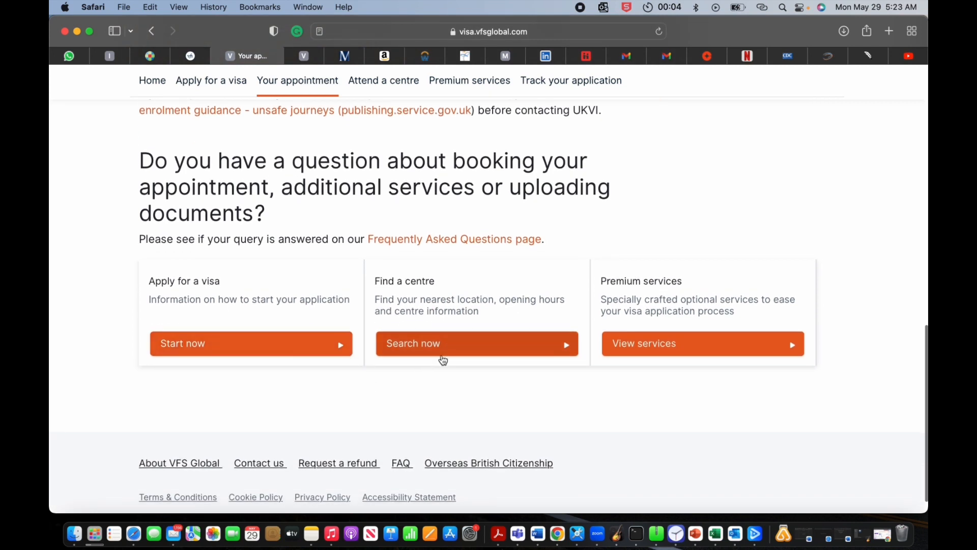
Step: Pick Chicago from the centre list and check its 08:00–17:00 opening hours and 2023 holidays
left_click(468, 346)
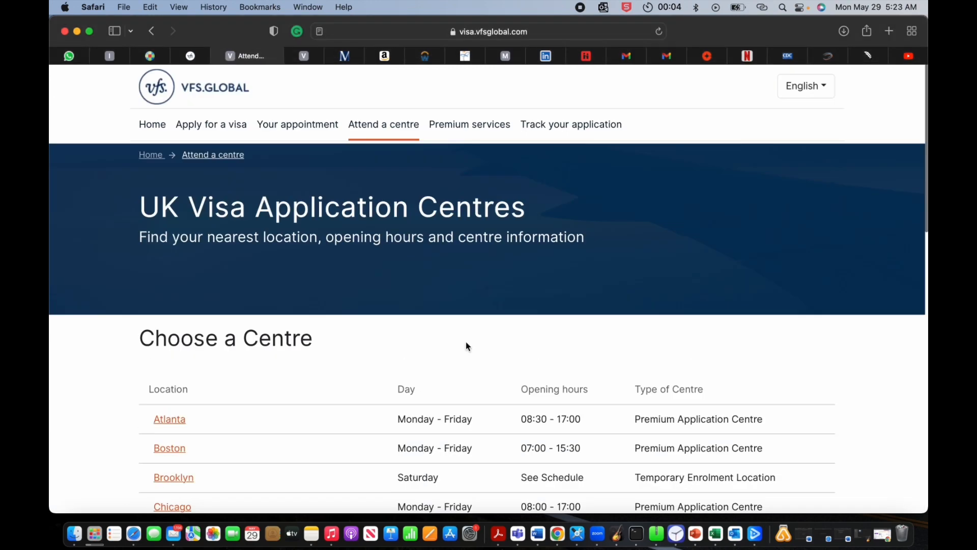
scroll(381, 354, "down", 5)
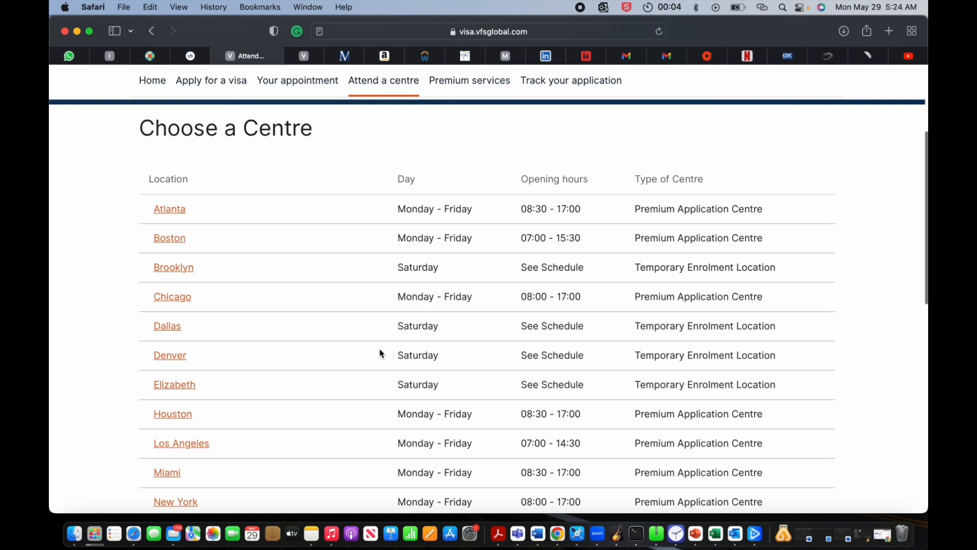
scroll(381, 353, "down", 5)
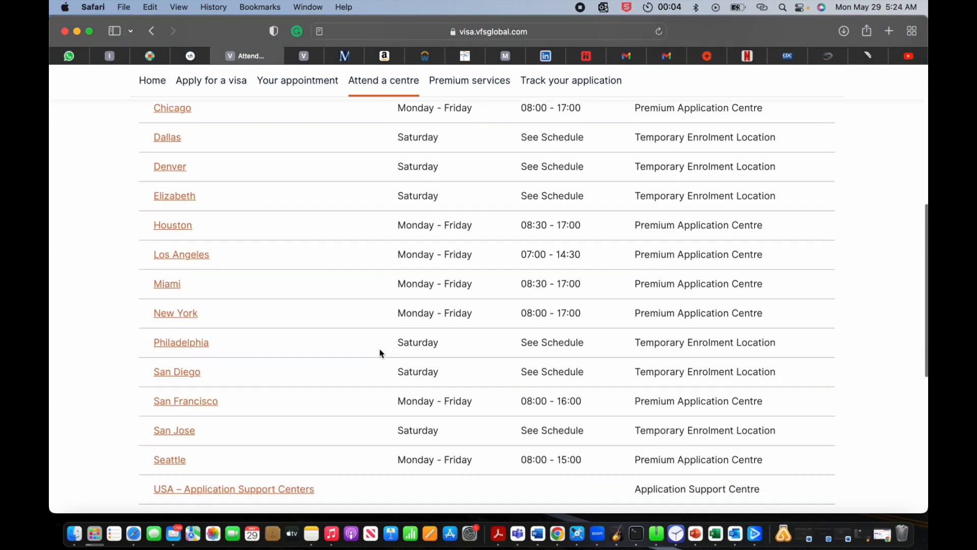
scroll(381, 354, "up", 3)
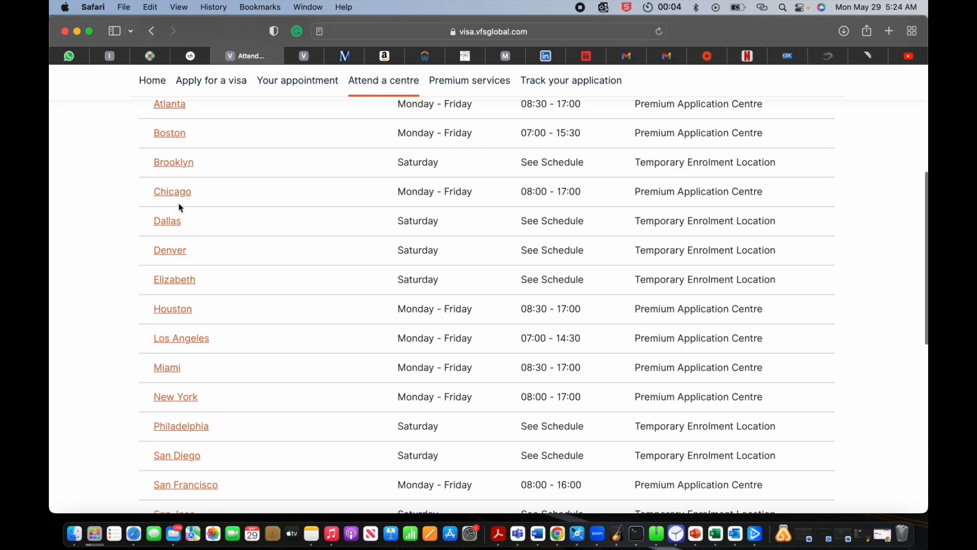
left_click(173, 193)
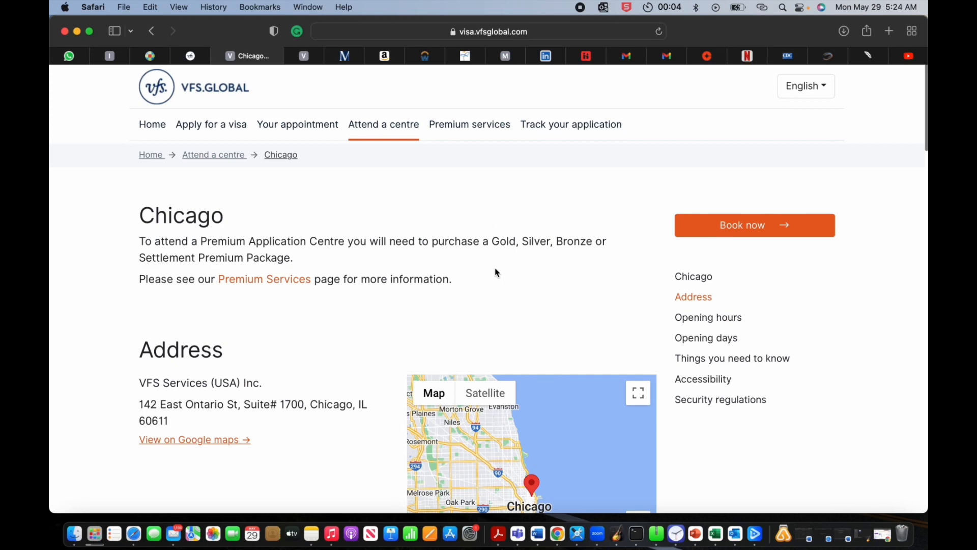
scroll(497, 273, "down", 10)
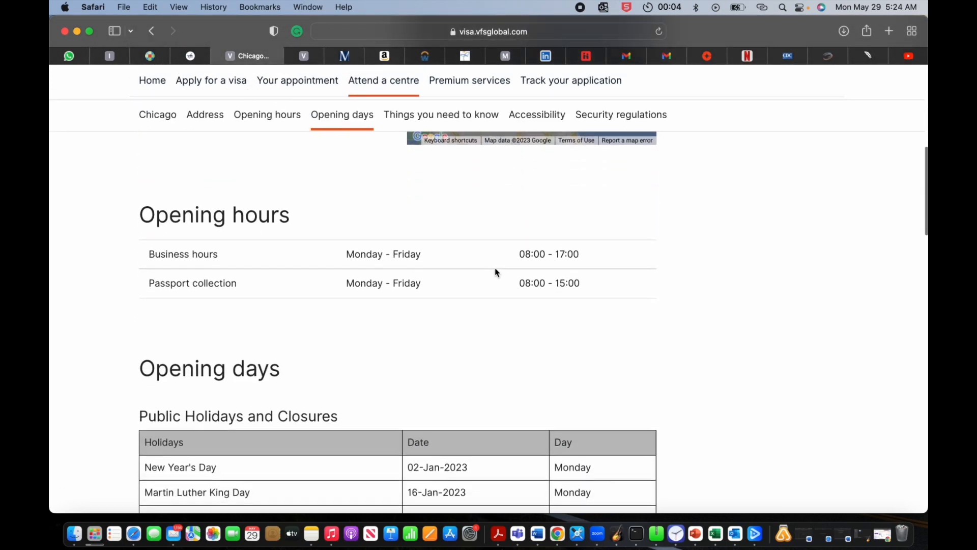
scroll(496, 273, "down", 6)
scroll(497, 272, "up", 5)
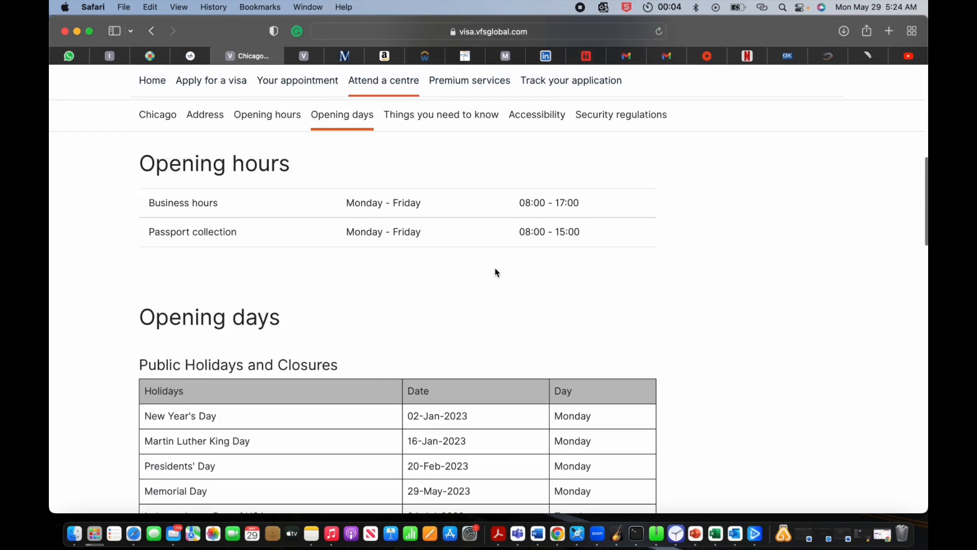
scroll(497, 272, "up", 2)
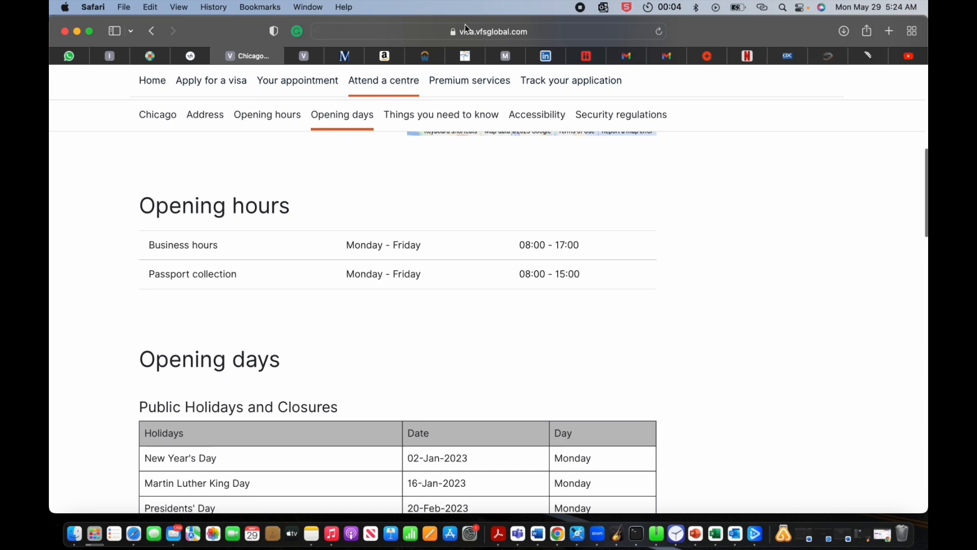